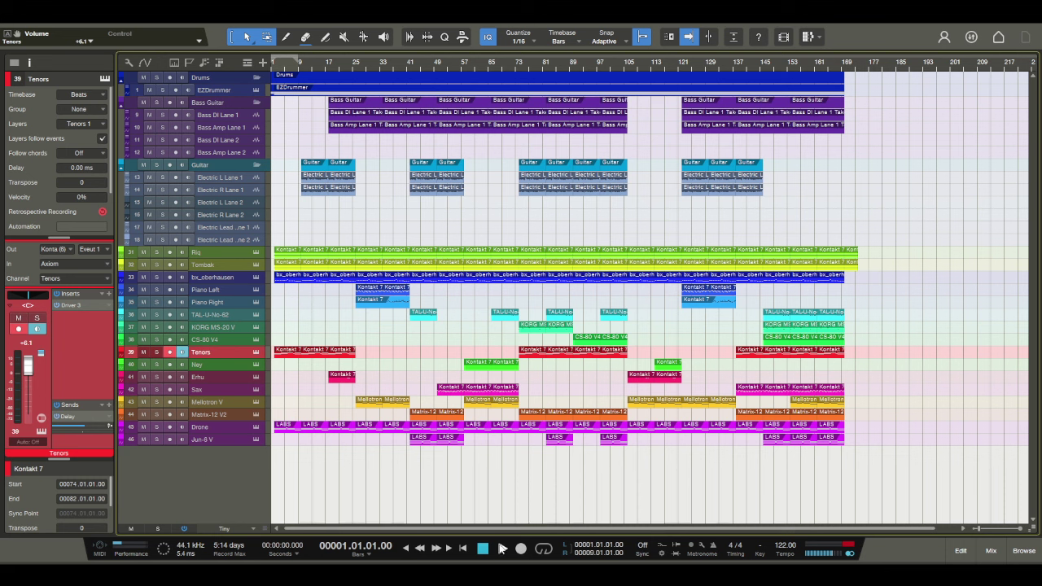
Step: Play the song from the start, lowering the Tenors fader to about +2.6 dB and raising the Drone fader to +4.4 dB
{"action": "left_click", "coordinate": [502, 549]}
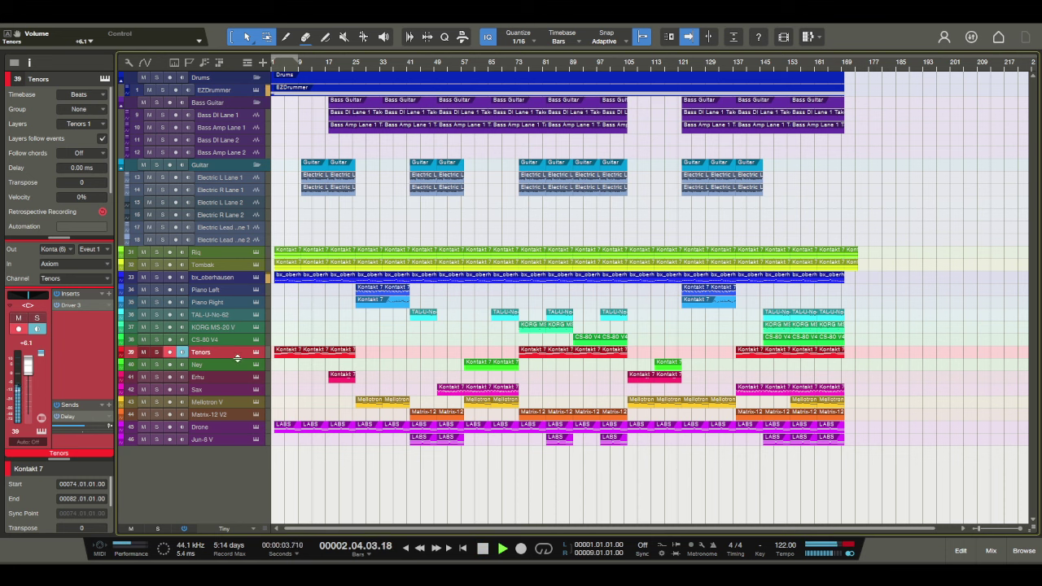
{"action": "left_click_drag", "start_coordinate": [33, 372], "coordinate": [30, 378]}
{"action": "left_click", "coordinate": [209, 428]}
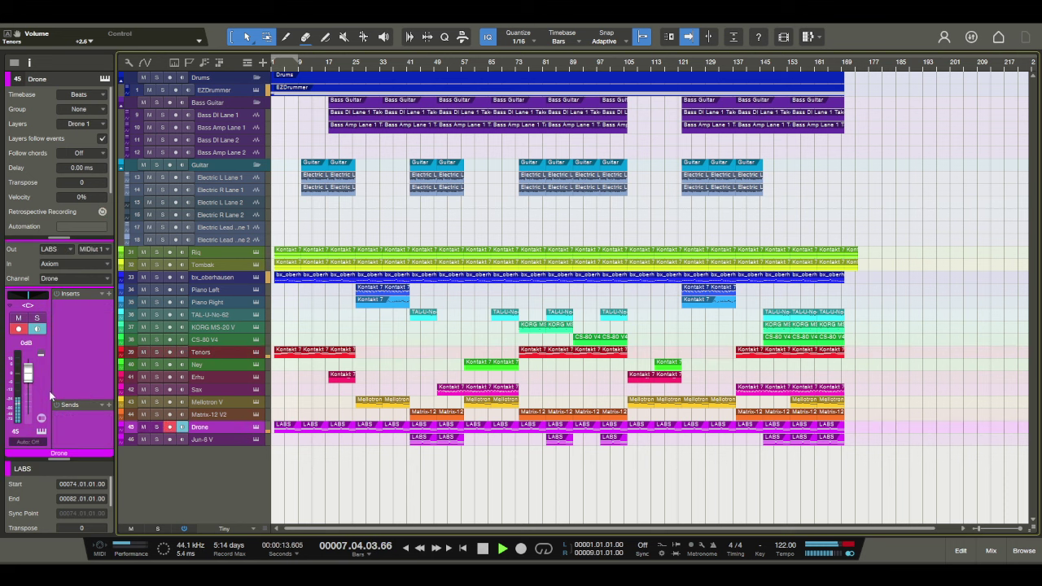
{"action": "left_click_drag", "start_coordinate": [31, 380], "coordinate": [31, 375]}
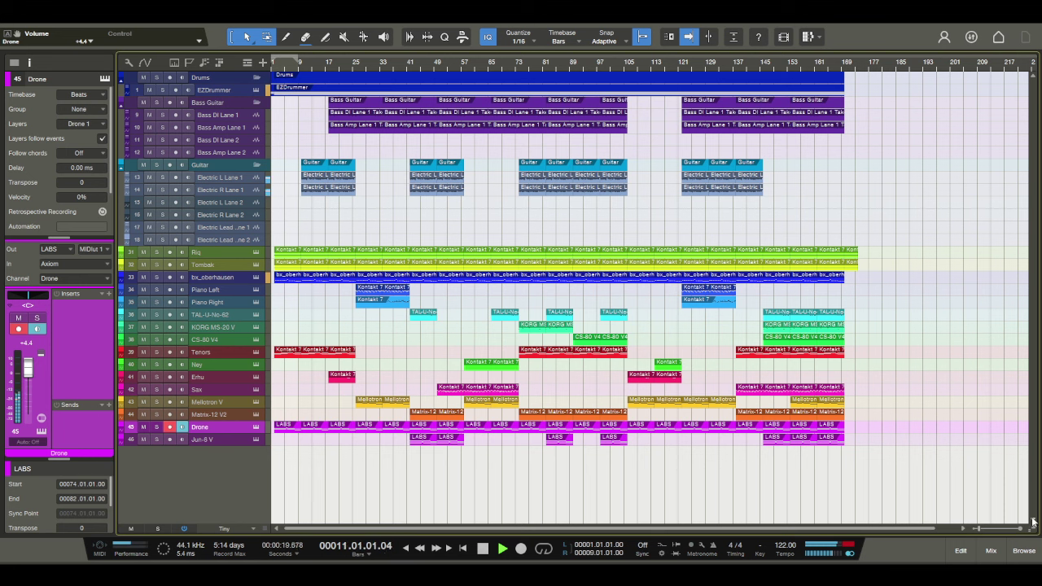
Step: Set the All Guitars bus level to 0 dB in the mixer, return to the full arrangement and stop playback
{"action": "left_click", "coordinate": [991, 550]}
{"action": "left_click_drag", "start_coordinate": [713, 530], "coordinate": [777, 530]}
{"action": "left_click_drag", "start_coordinate": [747, 419], "coordinate": [737, 399]}
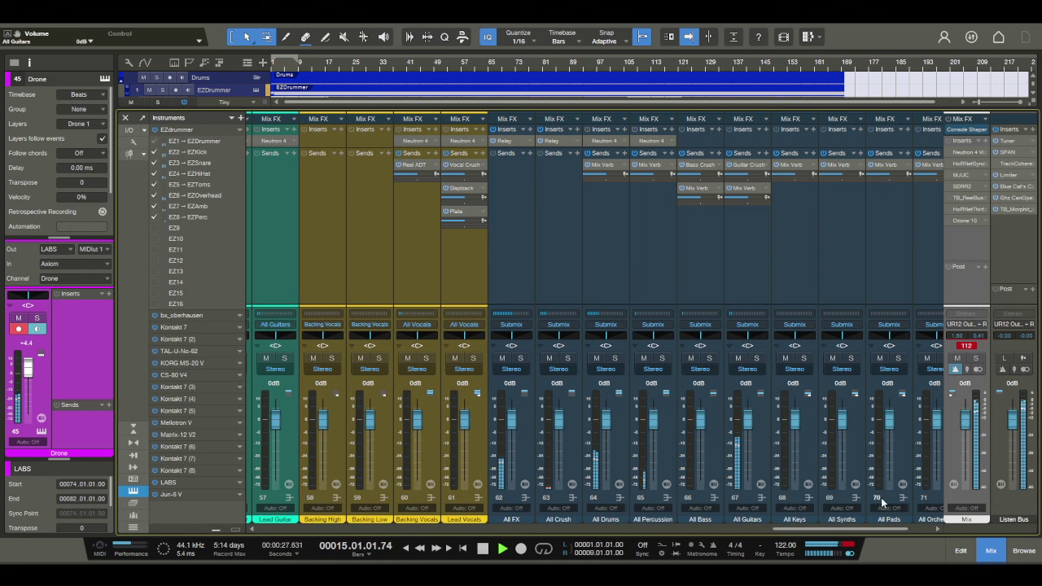
{"action": "left_click", "coordinate": [991, 550]}
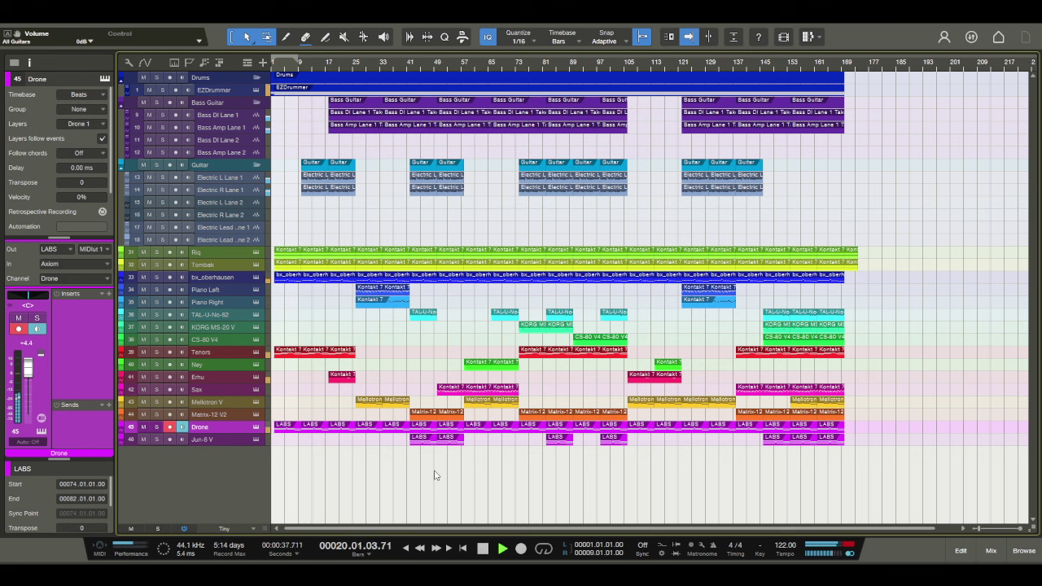
{"action": "left_click", "coordinate": [482, 550]}
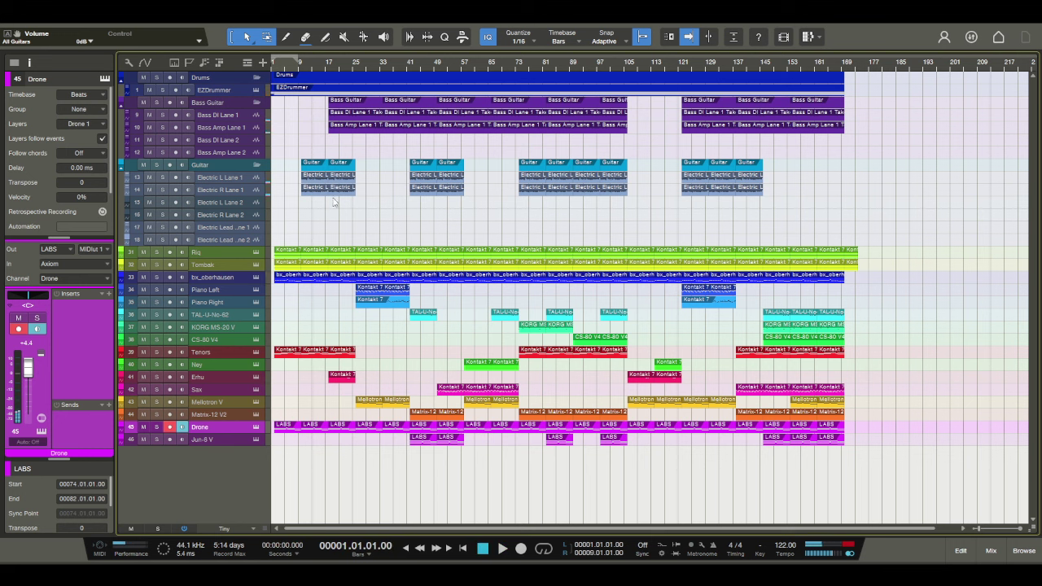
Step: Delete the events between bars 18 and 26 on every track except the drums and bass guitar
{"action": "key", "text": "ctrl+z"}
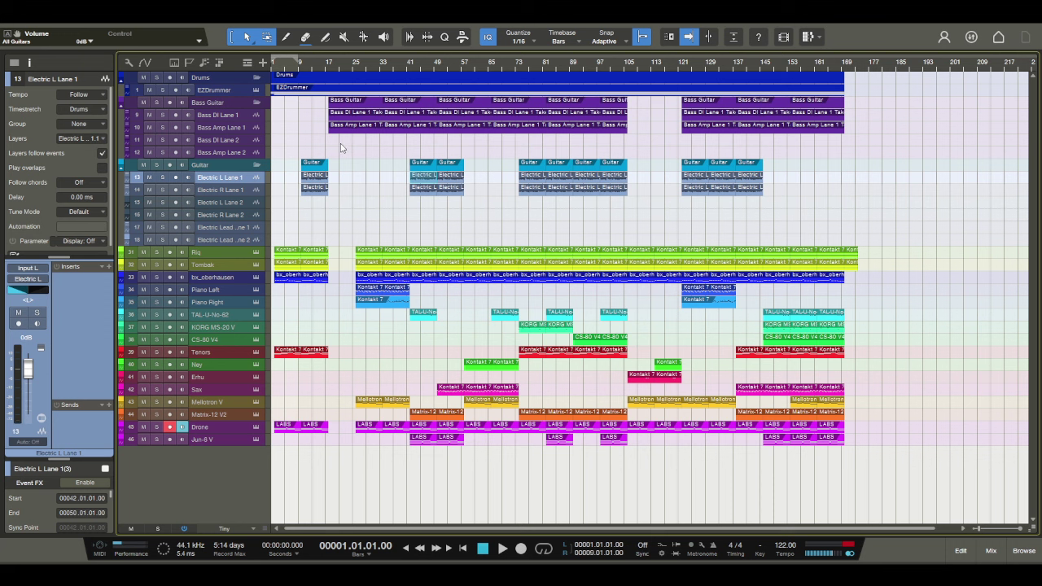
Step: Duplicate the last bass guitar events to bar 170 and shorten both lanes of the copy to end at bar 178
{"action": "left_click", "coordinate": [821, 121]}
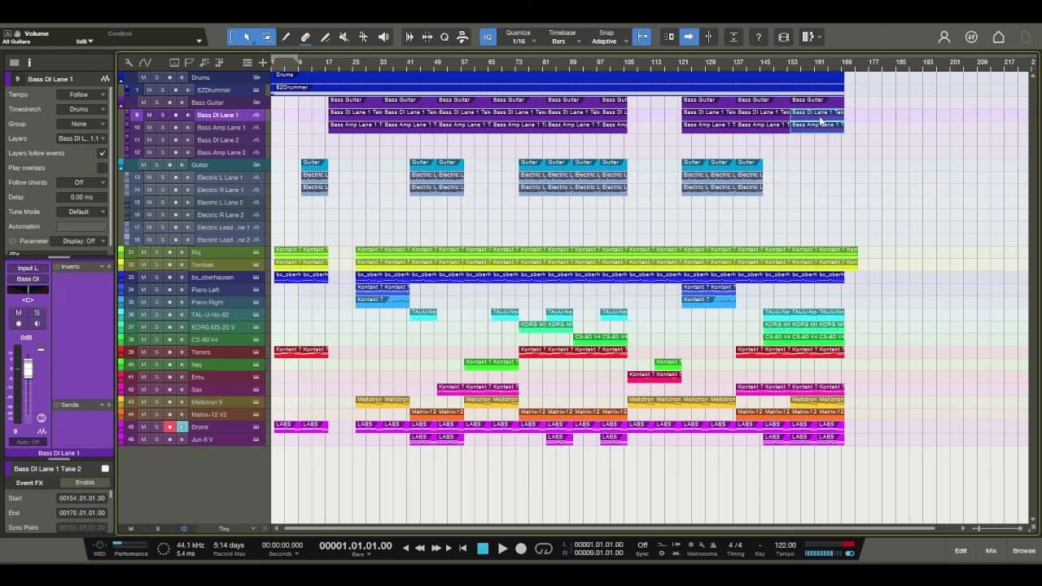
{"action": "key", "text": "d"}
{"action": "left_click_drag", "start_coordinate": [897, 119], "coordinate": [877, 117]}
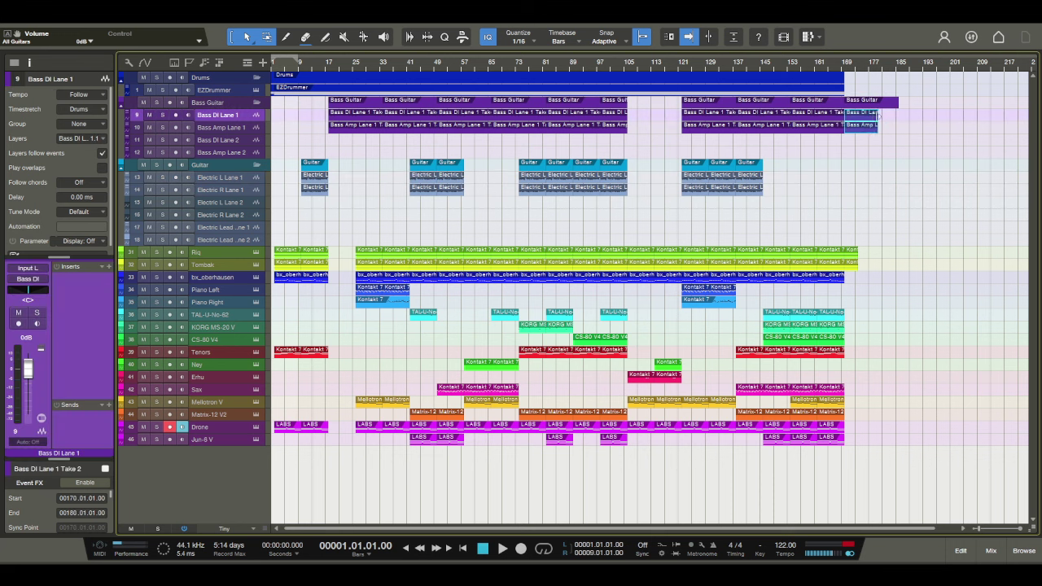
{"action": "left_click", "coordinate": [862, 127]}
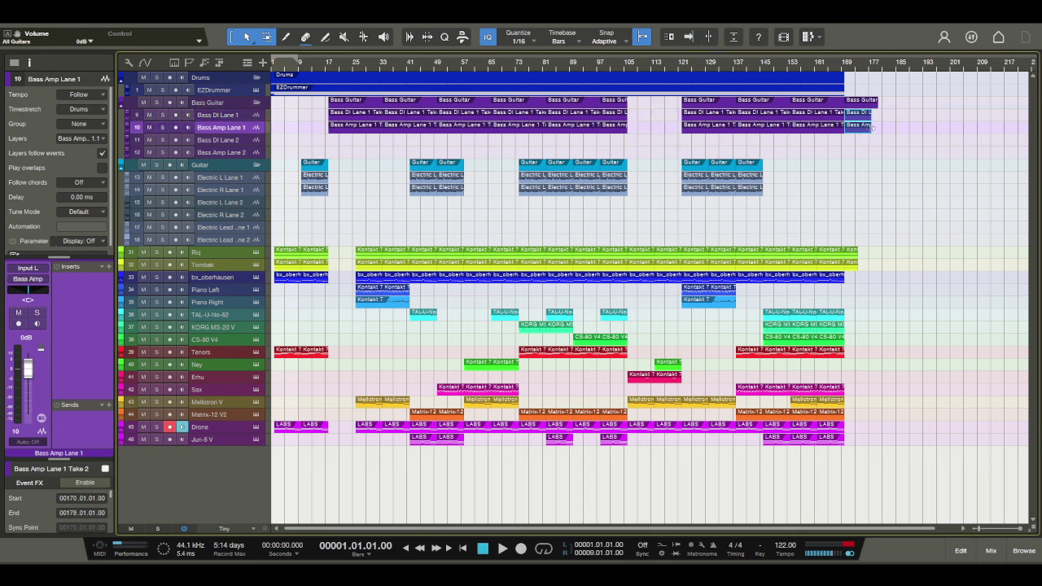
{"action": "left_click_drag", "start_coordinate": [877, 128], "coordinate": [872, 128]}
{"action": "left_click_drag", "start_coordinate": [864, 126], "coordinate": [861, 127]}
Step: Cut the shortened bass guitar copies and paste them at bar 10
{"action": "key", "text": "ctrl+x"}
{"action": "key", "text": "ctrl+v"}
{"action": "left_click", "coordinate": [301, 72]}
Step: Play from bar 10 with the lane 1 bass and electric guitar tracks soloed, clear all solos and stop playback
{"action": "key", "text": "space"}
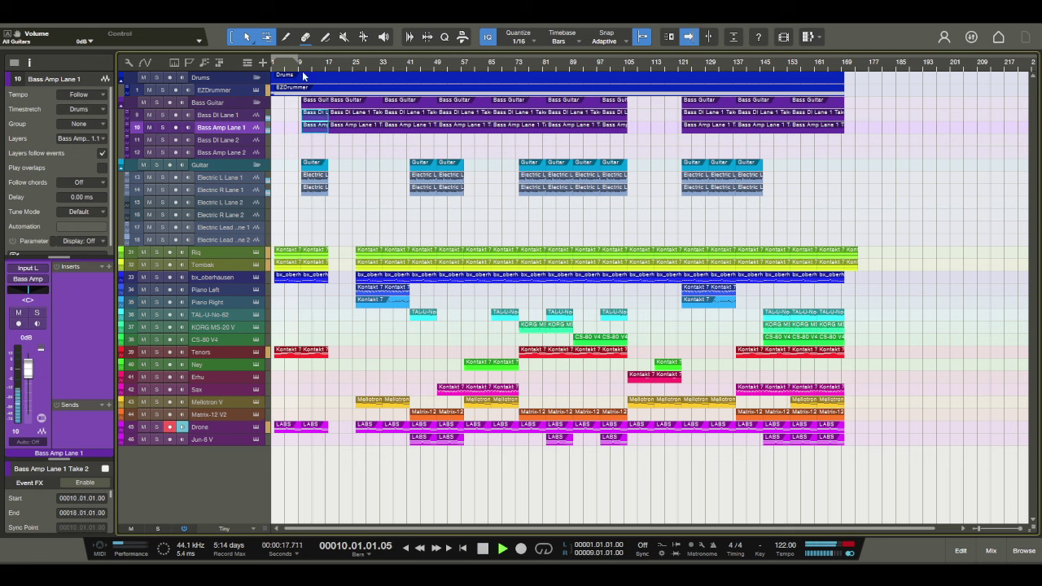
{"action": "left_click", "coordinate": [162, 127]}
{"action": "left_click", "coordinate": [162, 115]}
{"action": "left_click", "coordinate": [162, 176]}
{"action": "left_click", "coordinate": [162, 190]}
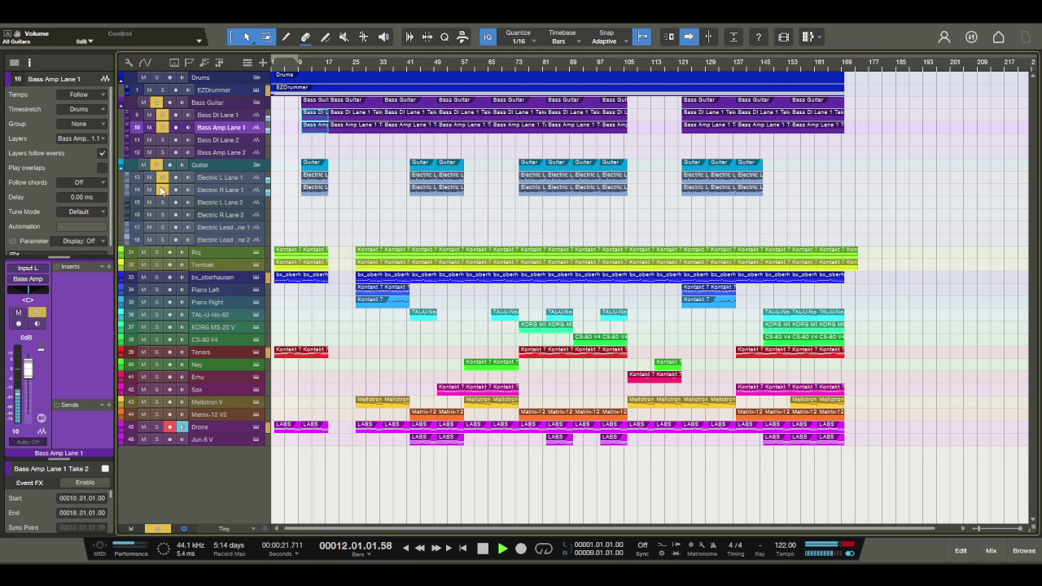
{"action": "left_click", "coordinate": [166, 530]}
{"action": "key", "text": "space"}
{"action": "left_click", "coordinate": [333, 447]}
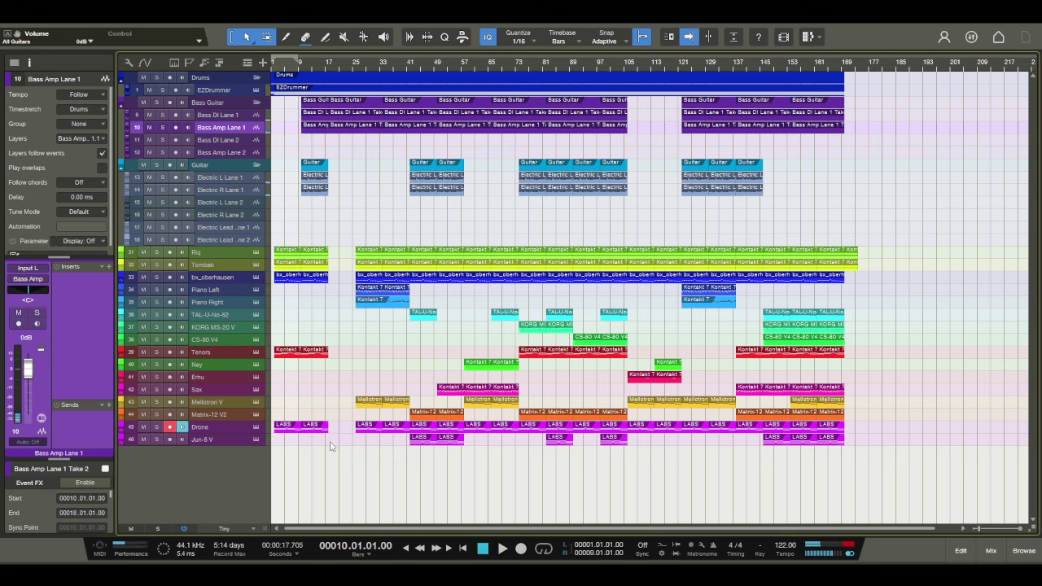
Step: Trim the bass guitar events at bar 18 so they start at bar 26
{"action": "left_click", "coordinate": [338, 117]}
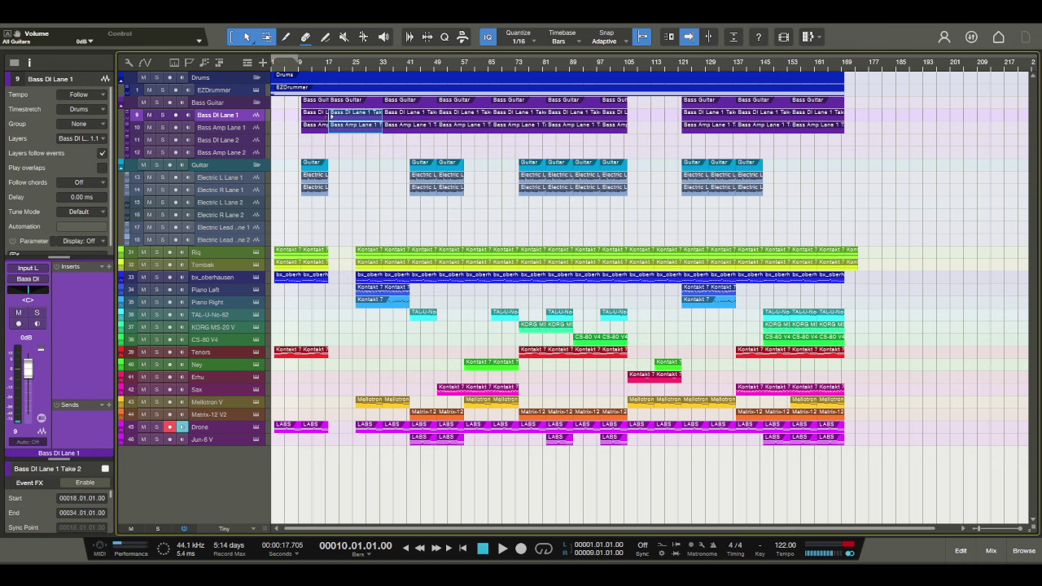
{"action": "left_click", "coordinate": [328, 117]}
{"action": "left_click", "coordinate": [335, 118]}
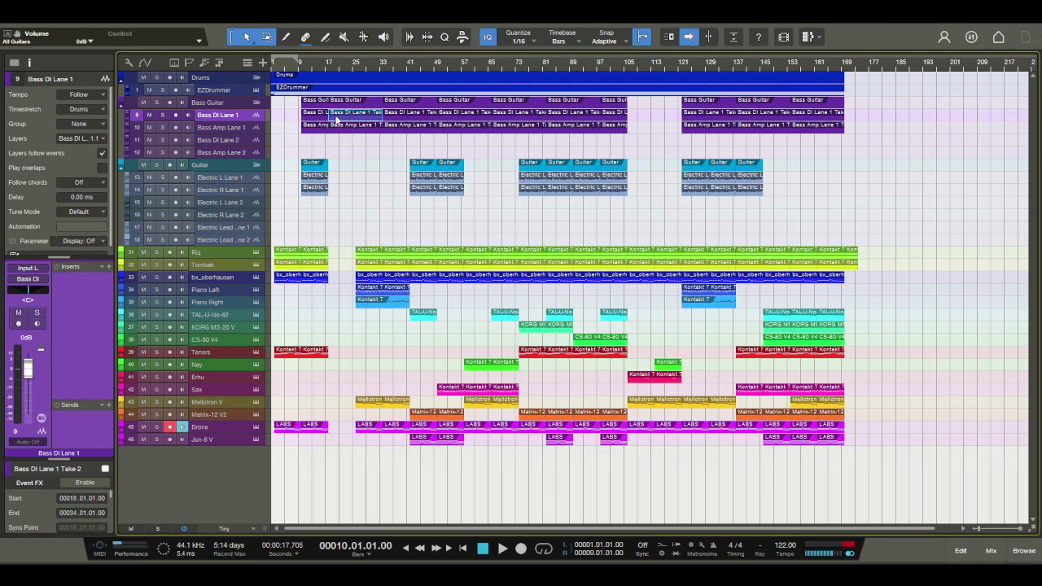
{"action": "scroll", "coordinate": [334, 71], "scroll_direction": "up", "scroll_amount": 5}
{"action": "left_click", "coordinate": [318, 126]}
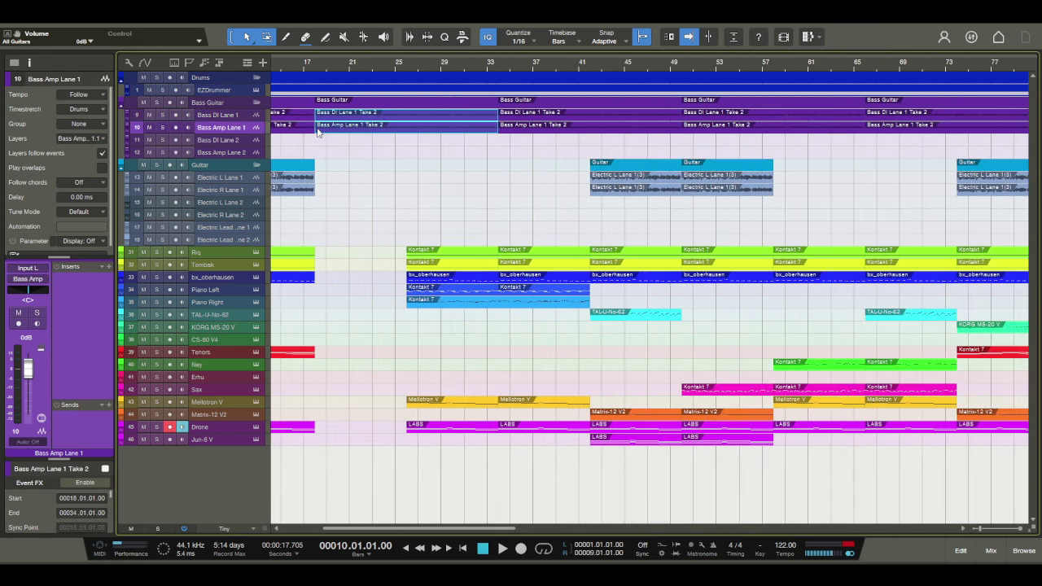
{"action": "left_click", "coordinate": [316, 129]}
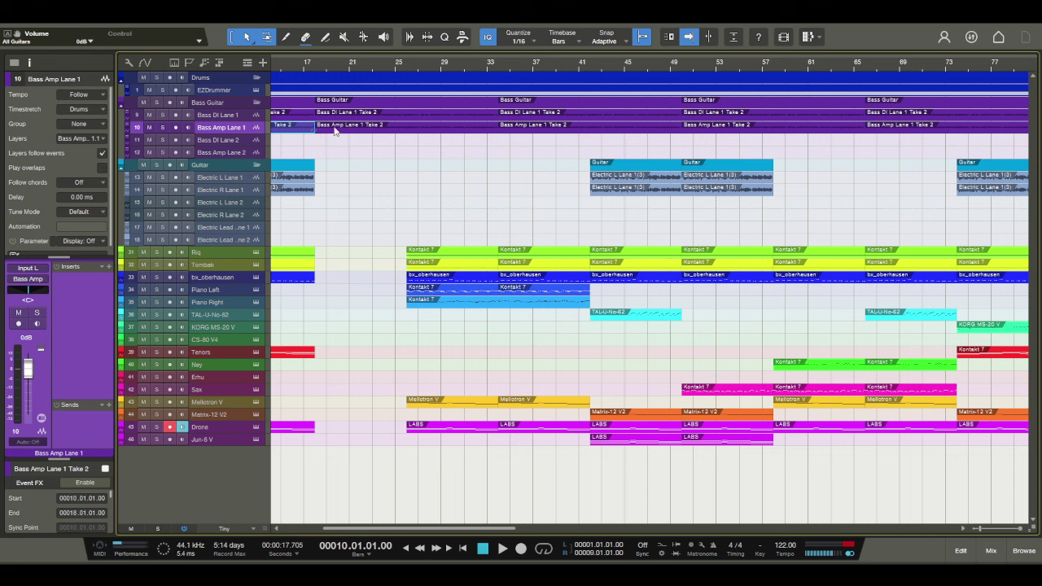
{"action": "left_click", "coordinate": [334, 130]}
{"action": "left_click", "coordinate": [338, 118]}
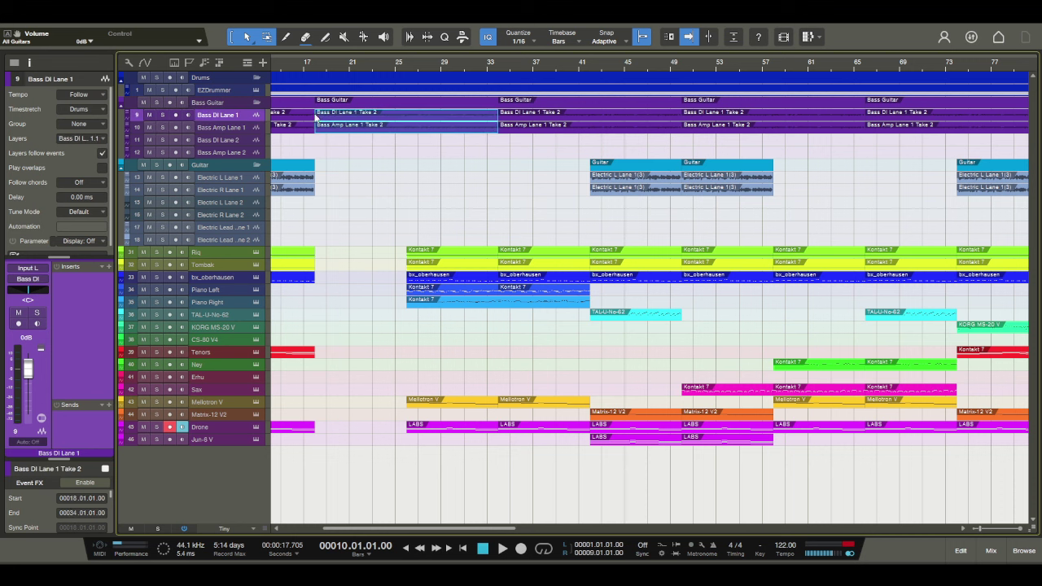
{"action": "left_click", "coordinate": [317, 116]}
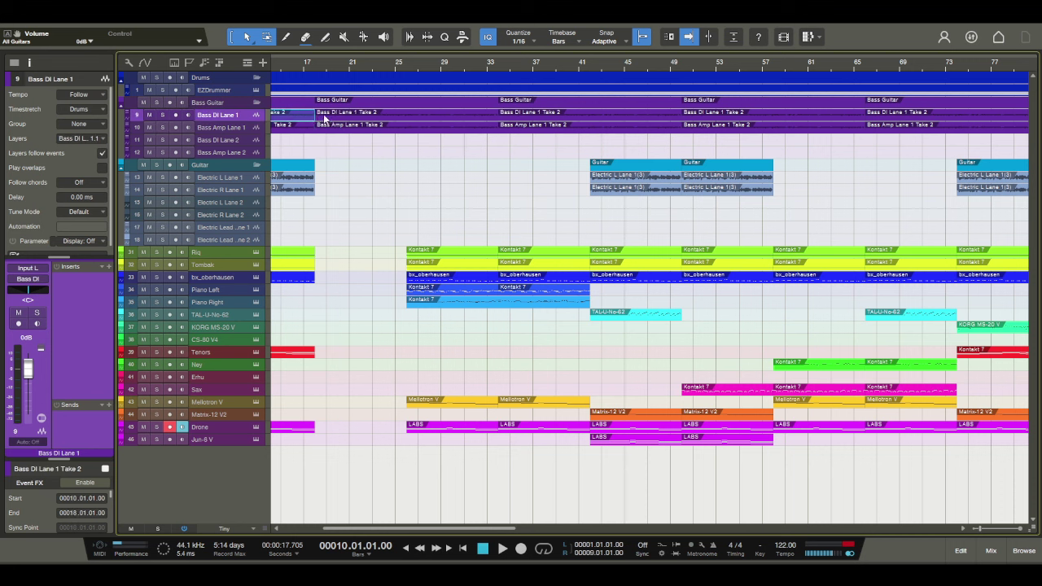
{"action": "left_click", "coordinate": [324, 126]}
{"action": "left_click", "coordinate": [317, 128]}
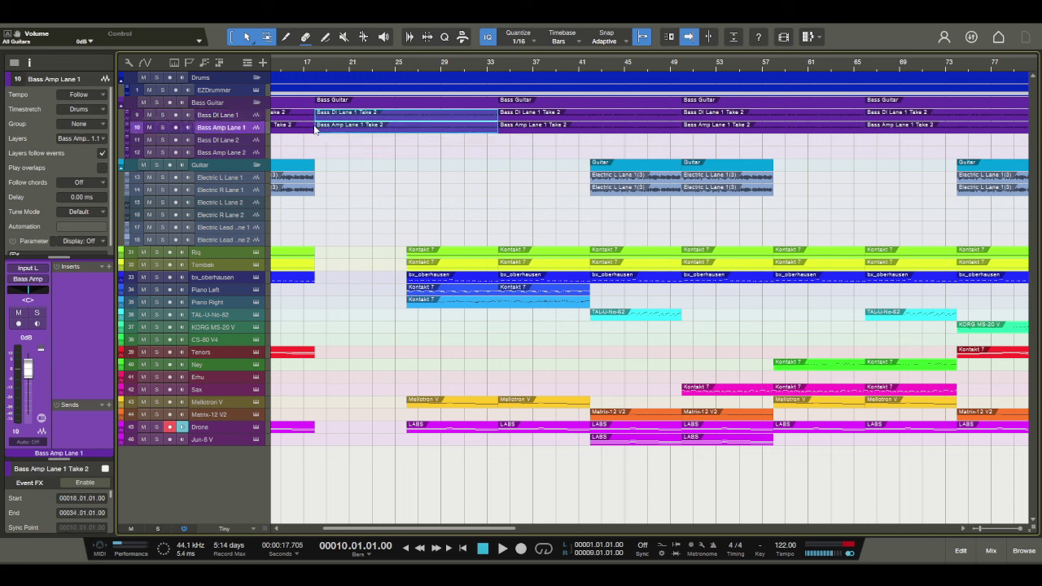
{"action": "left_click_drag", "start_coordinate": [312, 122], "coordinate": [402, 125]}
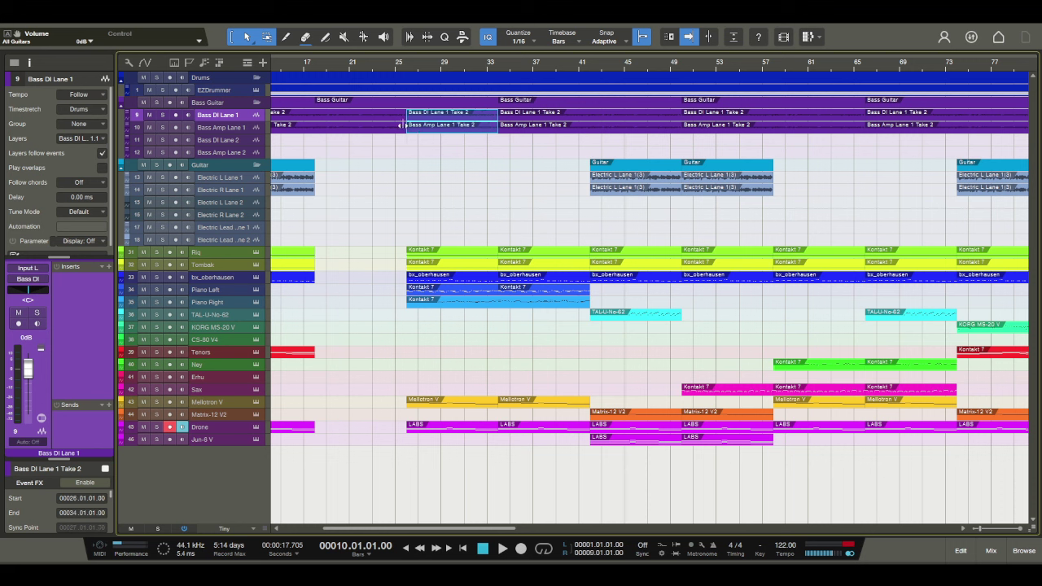
Step: Delete the bass guitar events between bars 26 and 34 and trim the preceding bass events to end at bar 18
{"action": "key", "text": "Delete"}
{"action": "left_click", "coordinate": [375, 113]}
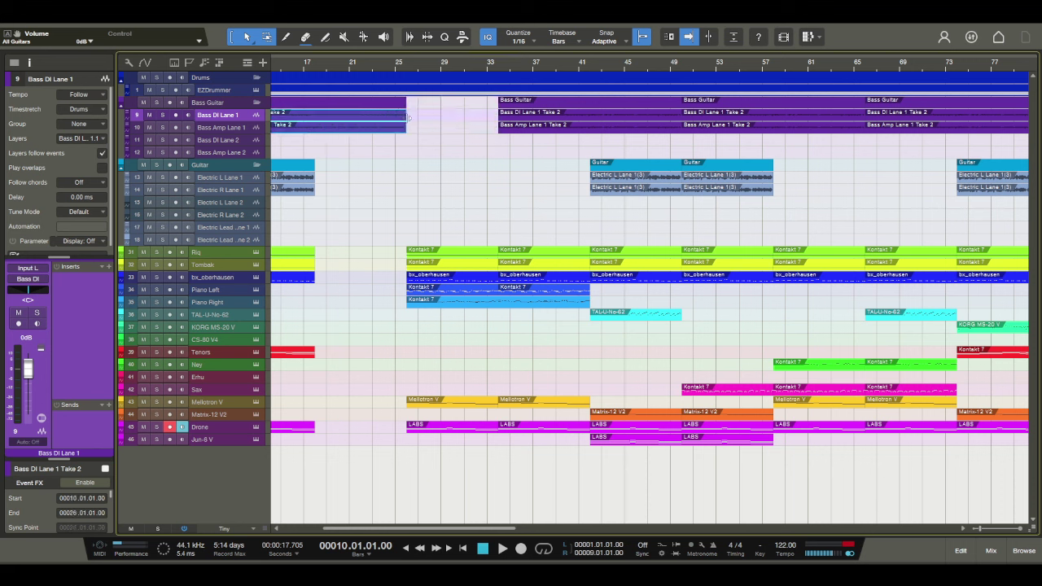
{"action": "left_click_drag", "start_coordinate": [408, 118], "coordinate": [314, 118]}
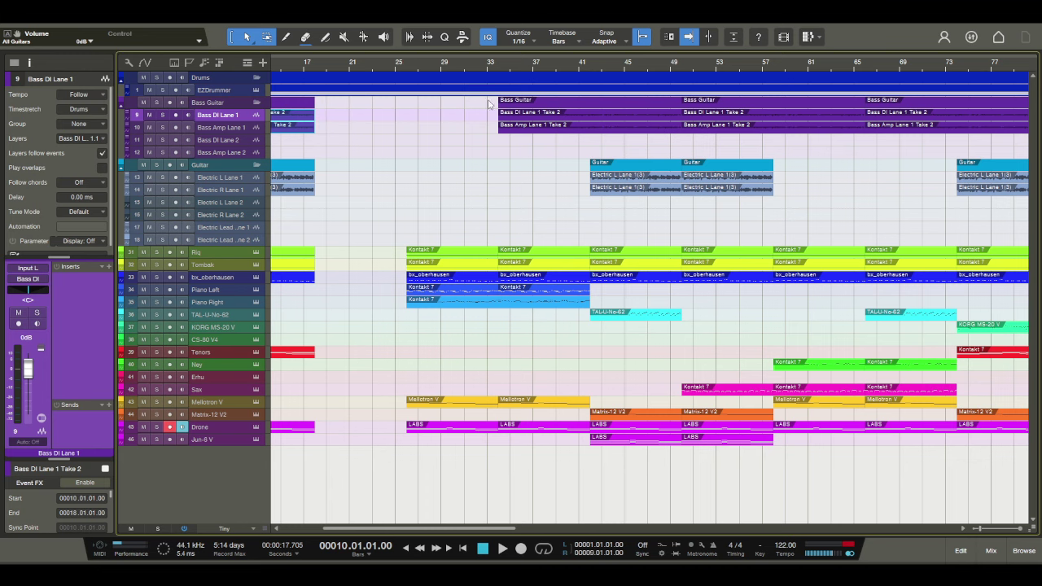
Step: Delete the bass guitar events that lie before bar 50, leaving the gap after bar 18 empty
{"action": "key", "text": "q"}
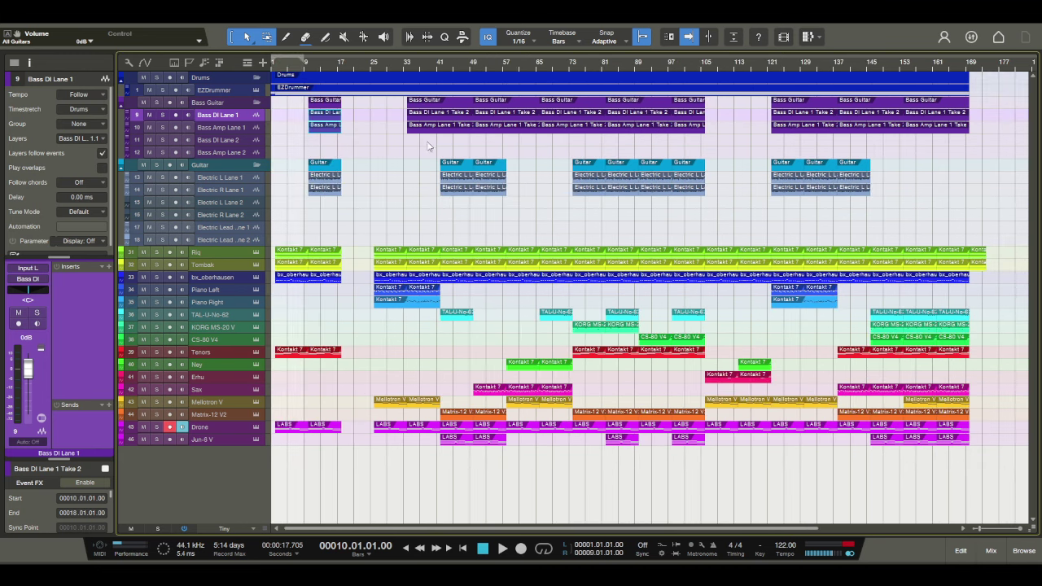
{"action": "left_click", "coordinate": [413, 120]}
{"action": "left_click_drag", "start_coordinate": [407, 120], "coordinate": [374, 120]}
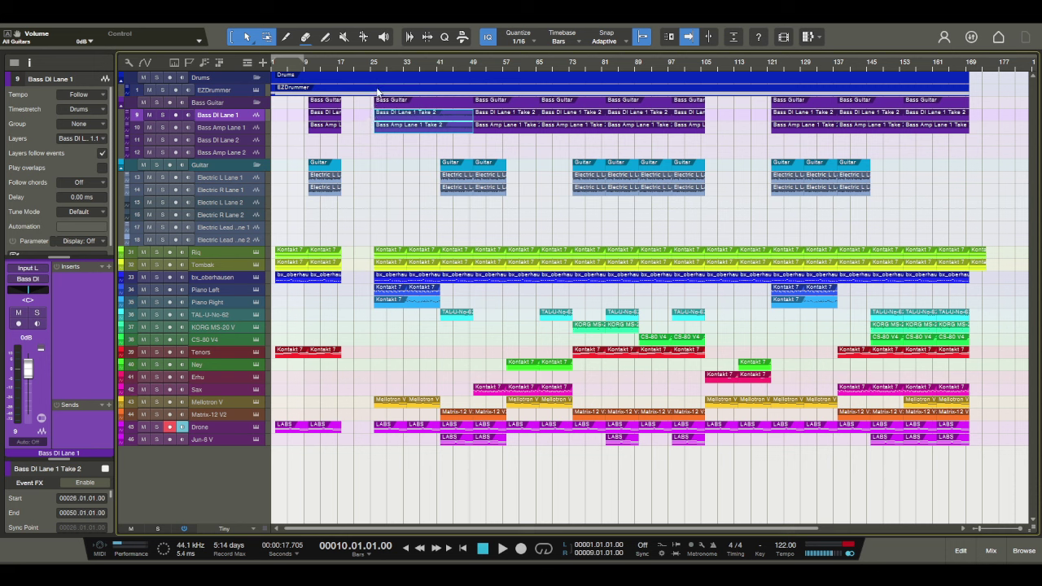
{"action": "key", "text": "Delete"}
Step: Select all events from bar 26 onward except the drums and move them eight bars earlier to bar 18
{"action": "left_click", "coordinate": [487, 129]}
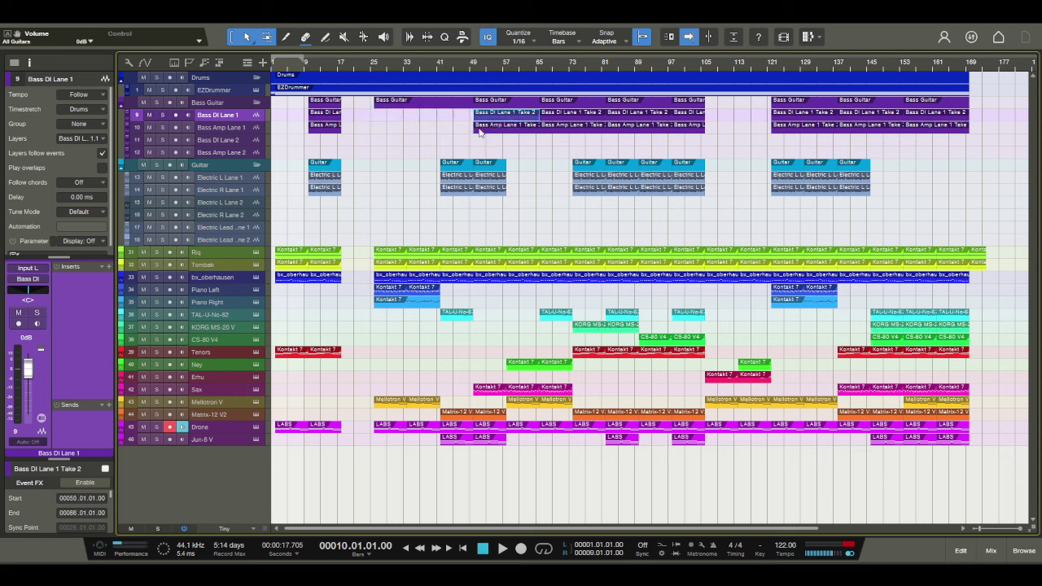
{"action": "left_click", "coordinate": [380, 463]}
{"action": "left_click", "coordinate": [390, 250]}
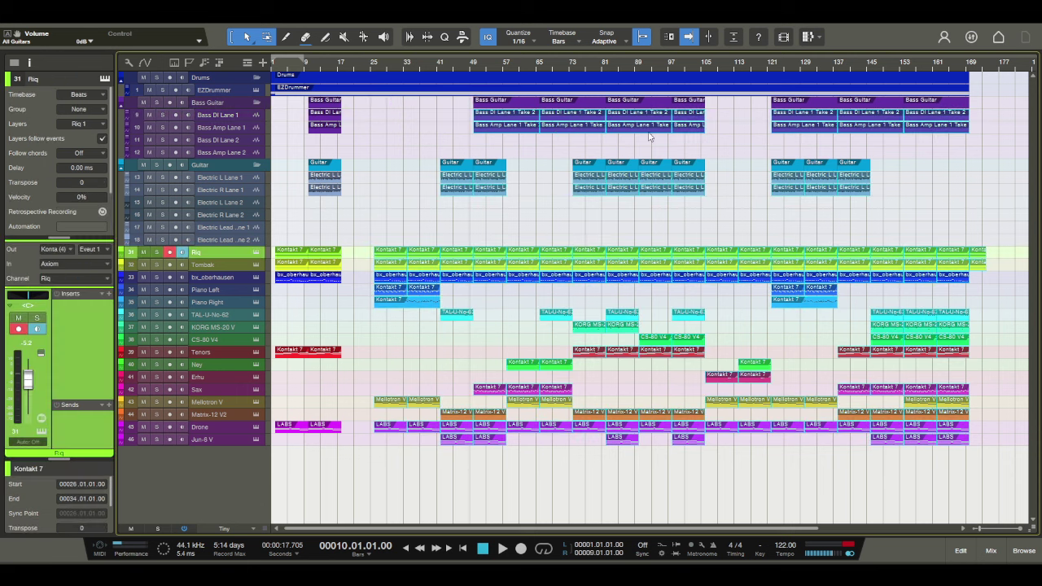
{"action": "left_click_drag", "start_coordinate": [388, 266], "coordinate": [358, 271]}
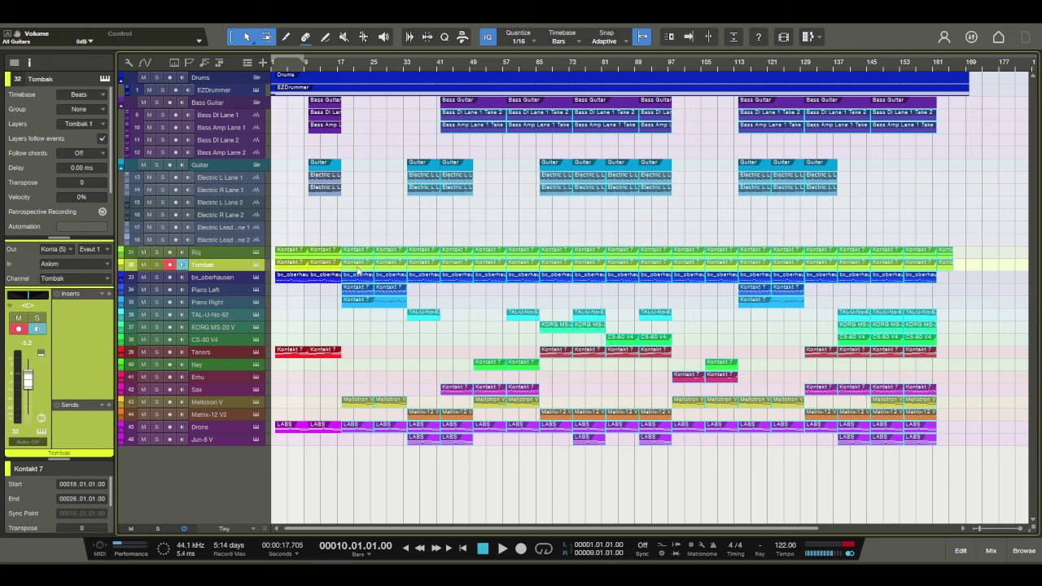
Step: Play from bar 14 and extend the bar 10 bass guitar events to about bar 27
{"action": "left_click", "coordinate": [325, 65]}
{"action": "key", "text": "space"}
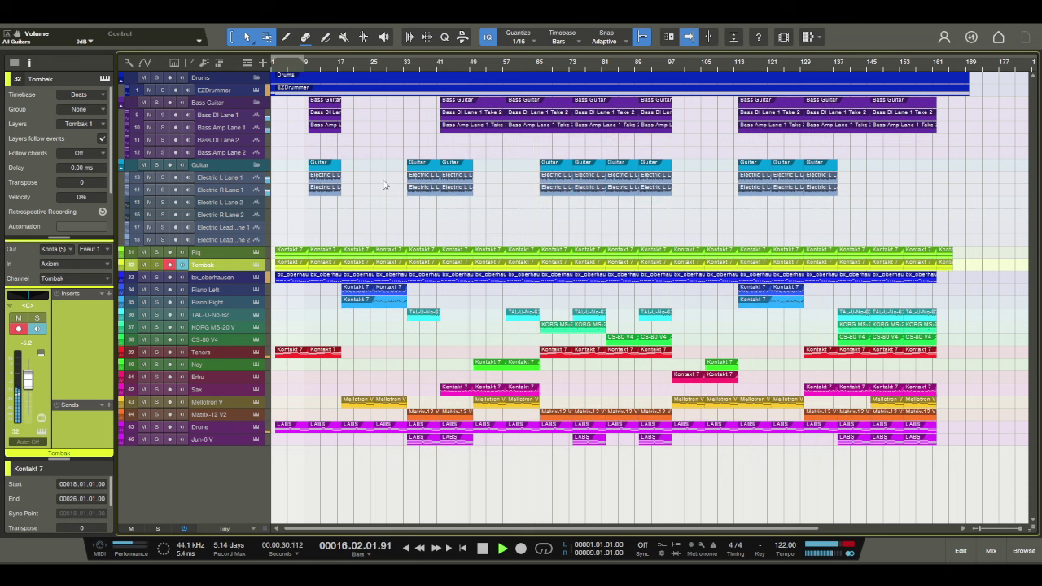
{"action": "left_click", "coordinate": [443, 130]}
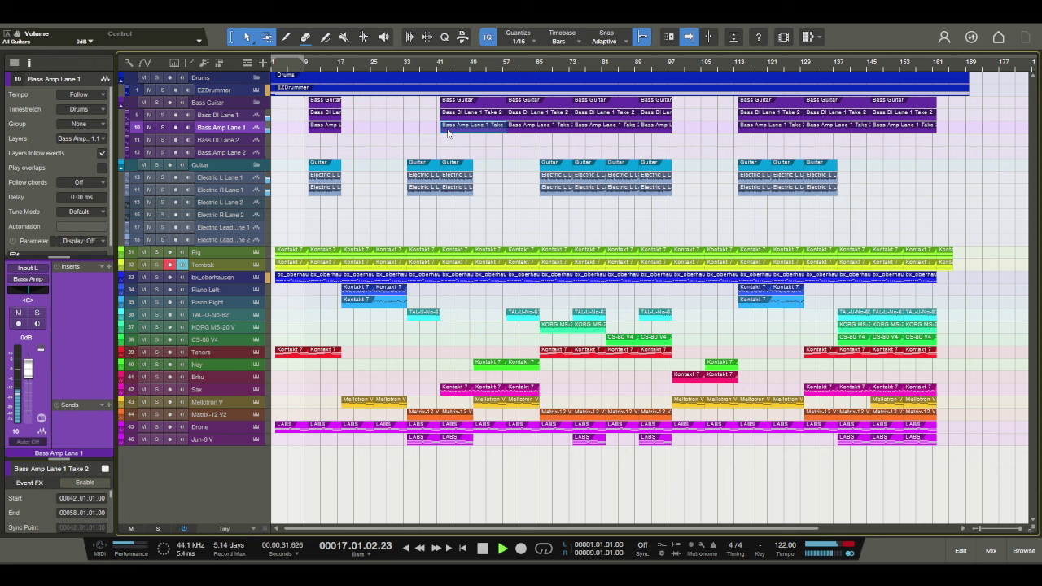
{"action": "left_click", "coordinate": [335, 114]}
{"action": "left_click_drag", "start_coordinate": [340, 121], "coordinate": [394, 128]}
Step: Try to duplicate the extended bass guitar events into the gap before bar 42, and undo the duplication
{"action": "key", "text": "d"}
{"action": "left_click", "coordinate": [398, 127]}
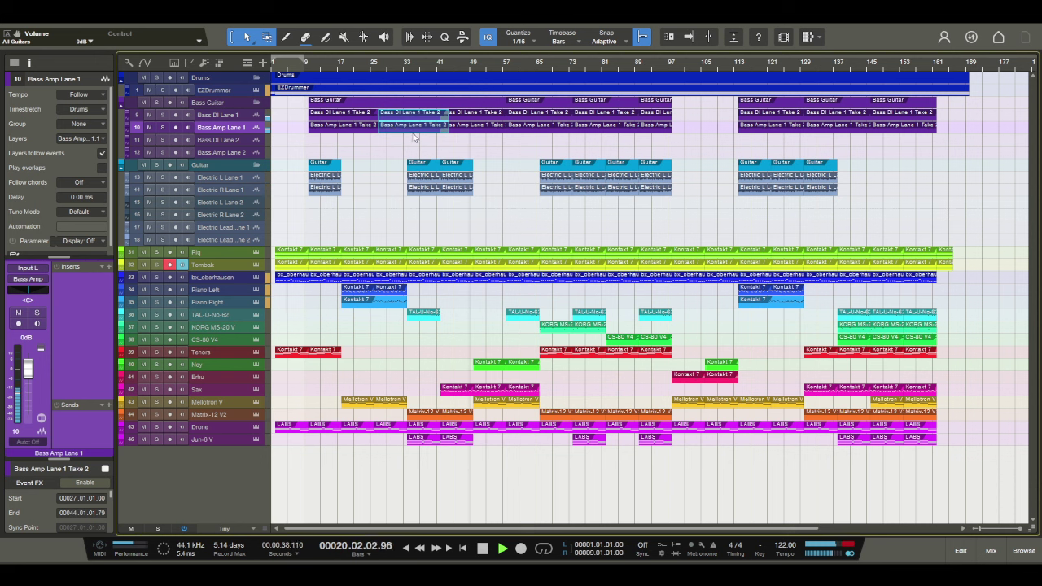
{"action": "left_click", "coordinate": [416, 140]}
{"action": "key", "text": "ctrl+z"}
{"action": "key", "text": "ctrl+z"}
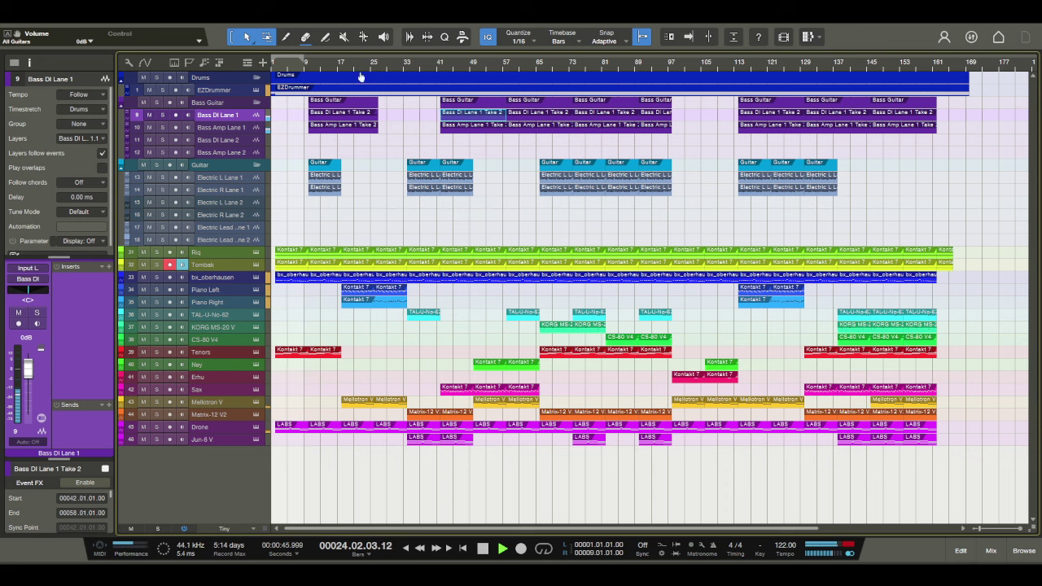
Step: Stop playback, trim the bar 10 bass guitar events to end at bar 26 and duplicate them up to bar 42
{"action": "scroll", "coordinate": [360, 76], "scroll_direction": "up", "scroll_amount": 3}
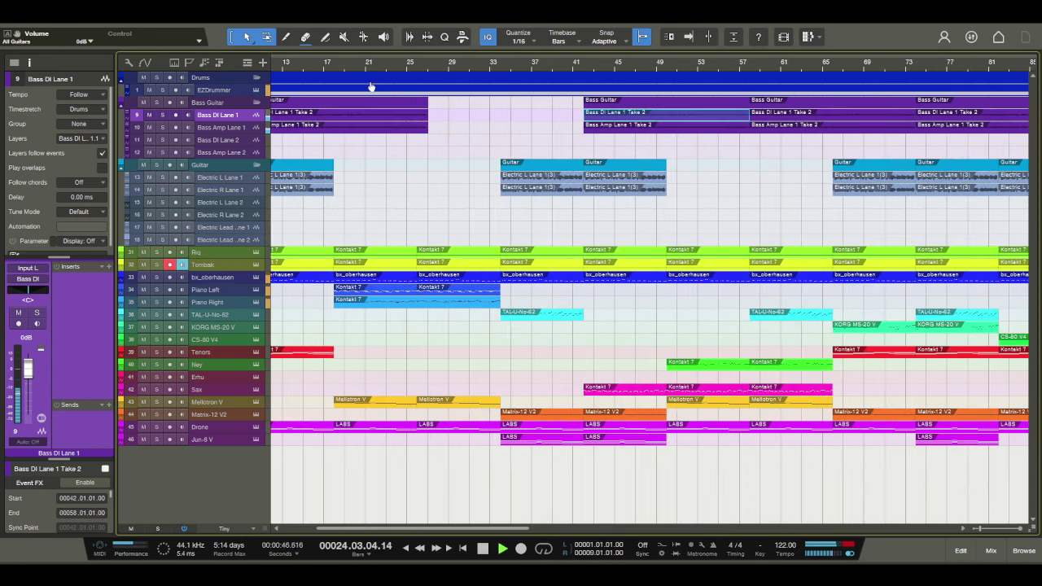
{"action": "key", "text": "space"}
{"action": "left_click", "coordinate": [421, 116]}
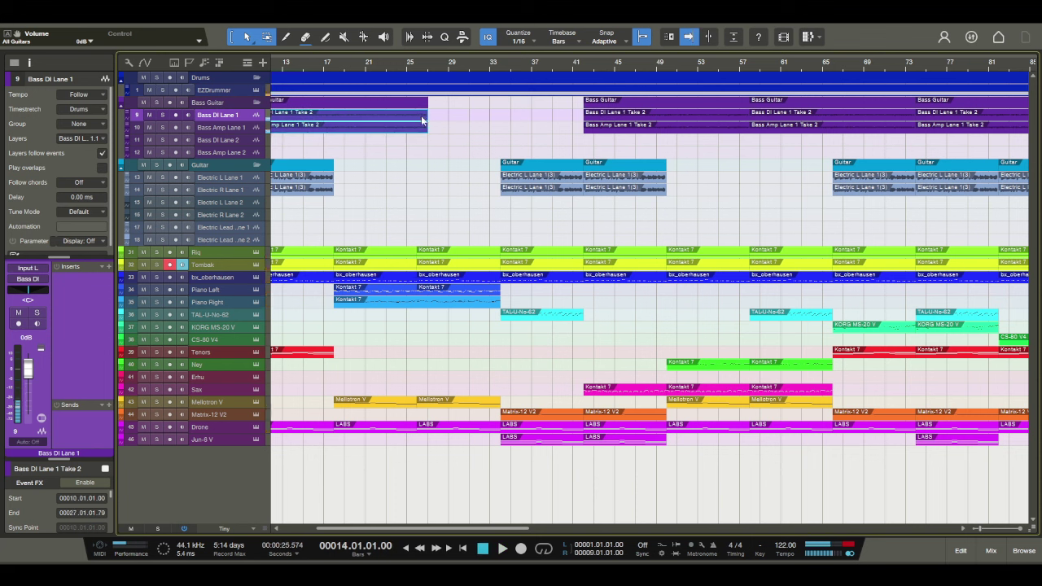
{"action": "left_click_drag", "start_coordinate": [427, 128], "coordinate": [418, 128]}
{"action": "key", "text": "d"}
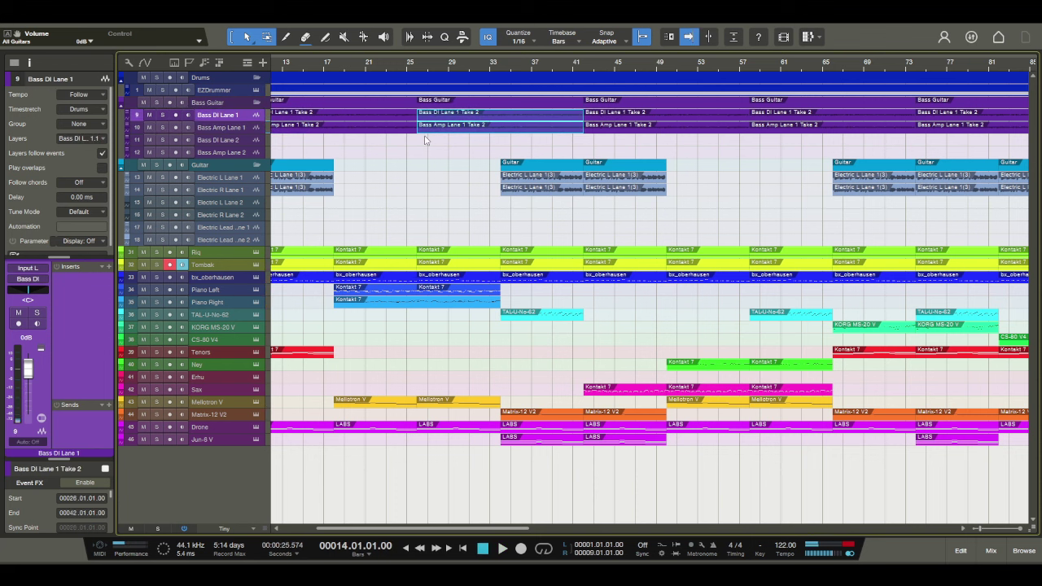
Step: Play the arrangement from bar 14 to about bar 43, checking the Piano Left and Piano Right tracks, and stop playback
{"action": "key", "text": "space"}
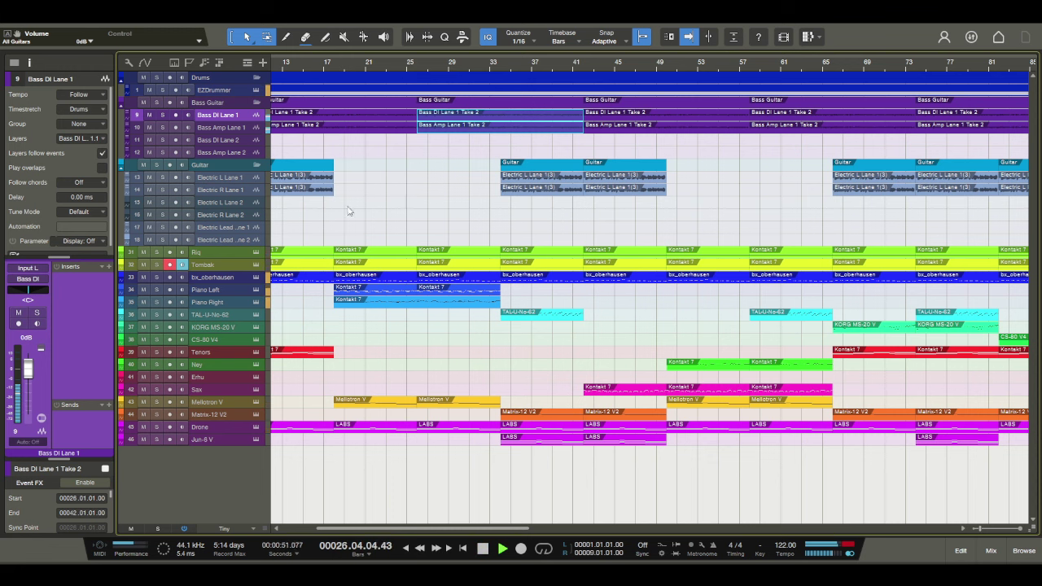
{"action": "left_click", "coordinate": [218, 289]}
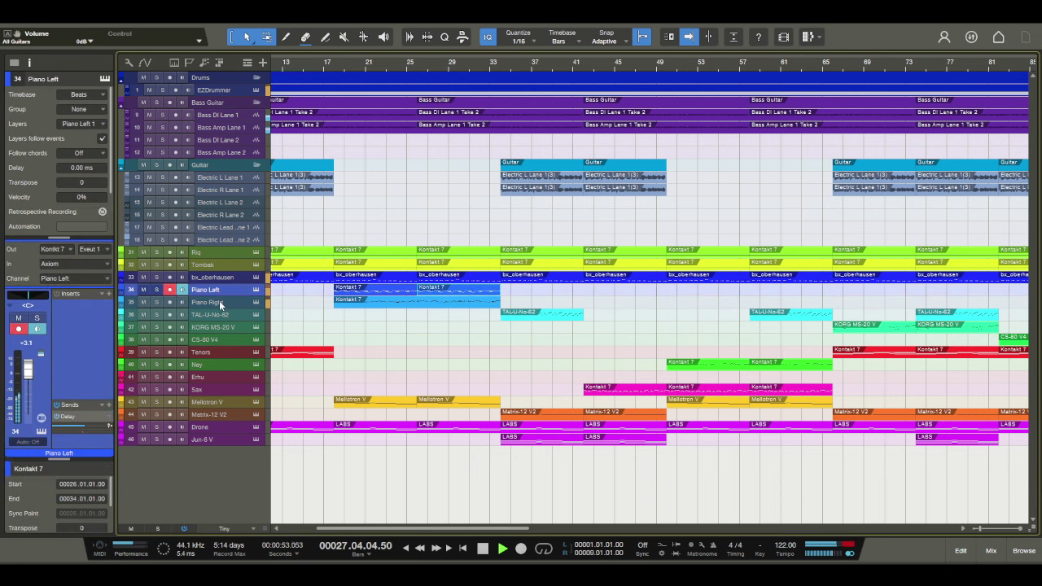
{"action": "left_click", "coordinate": [218, 301]}
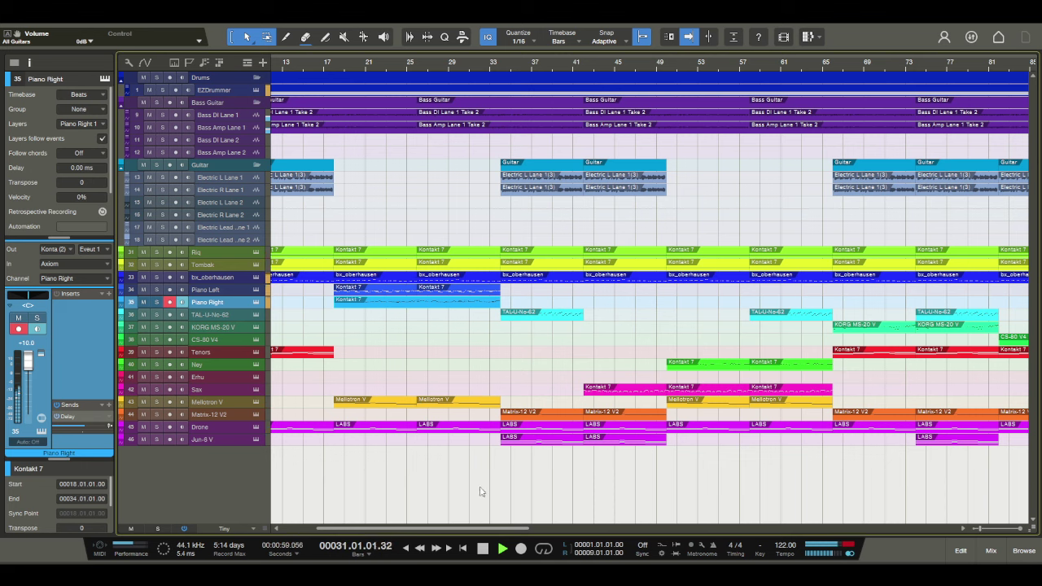
{"action": "left_click_drag", "start_coordinate": [476, 528], "coordinate": [497, 530]}
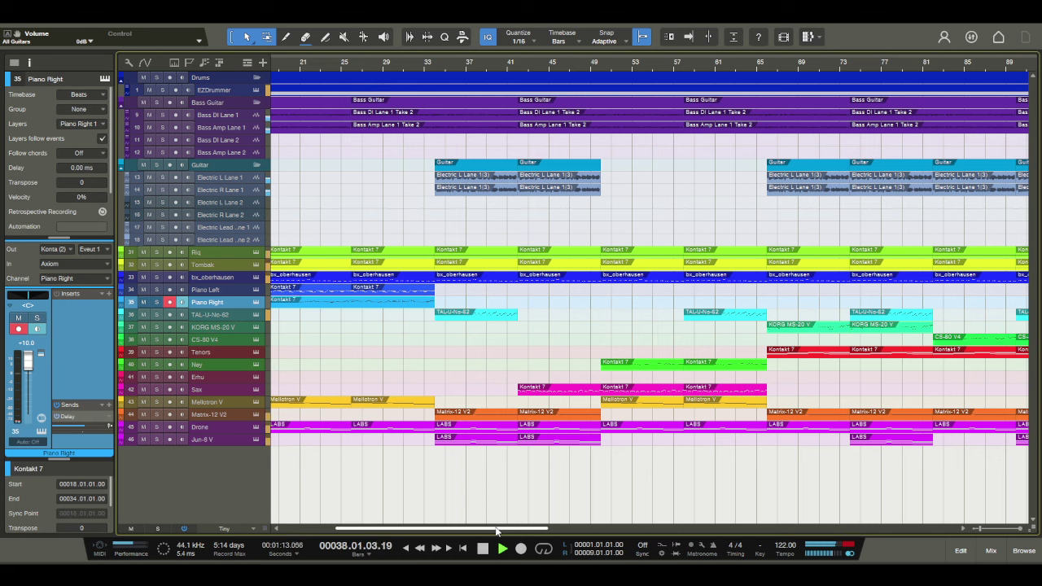
{"action": "left_click_drag", "start_coordinate": [497, 530], "coordinate": [508, 530]}
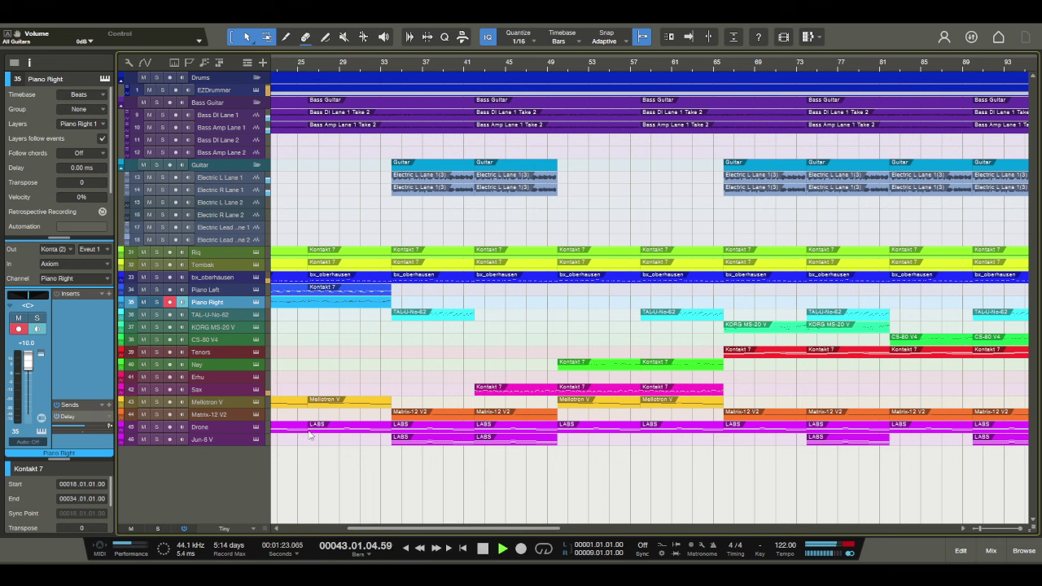
{"action": "key", "text": "space"}
Step: Play the Sax part from bar 41, raise the Sax track's volume to +8.7 dB and stop playback
{"action": "left_click", "coordinate": [244, 390]}
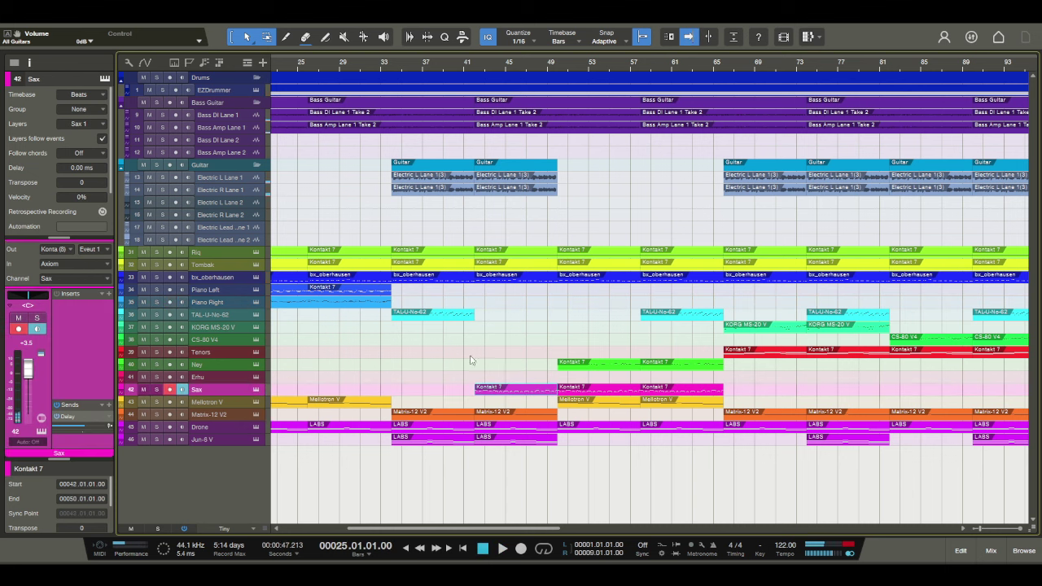
{"action": "left_click", "coordinate": [468, 72]}
{"action": "left_click", "coordinate": [254, 389]}
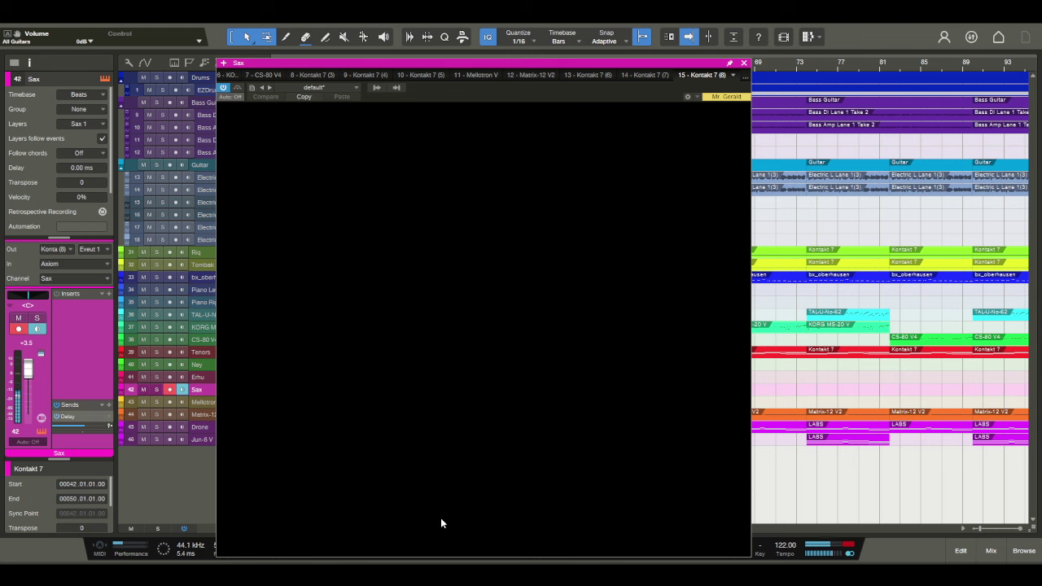
{"action": "left_click", "coordinate": [743, 63]}
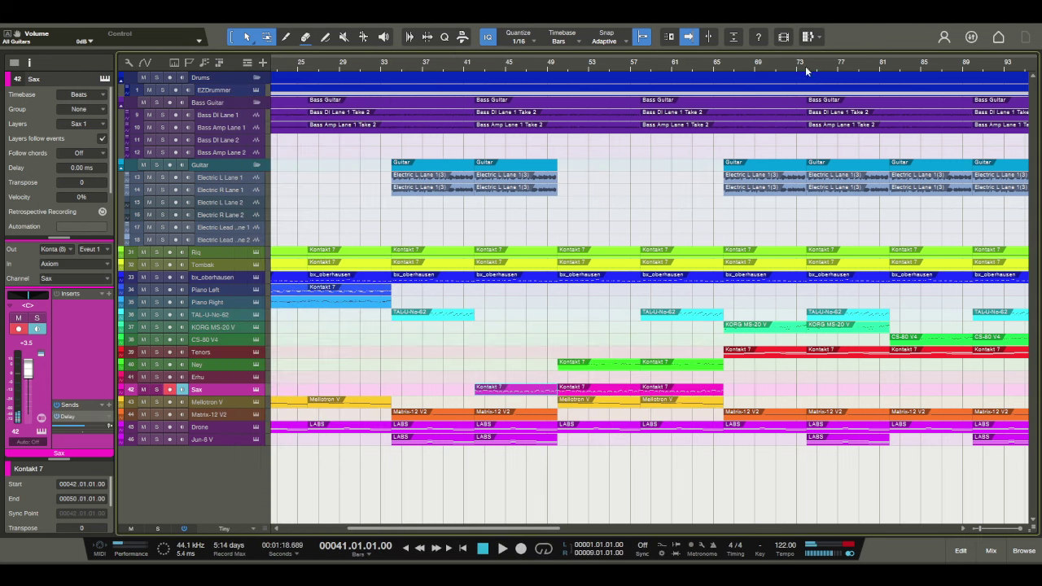
{"action": "key", "text": "space"}
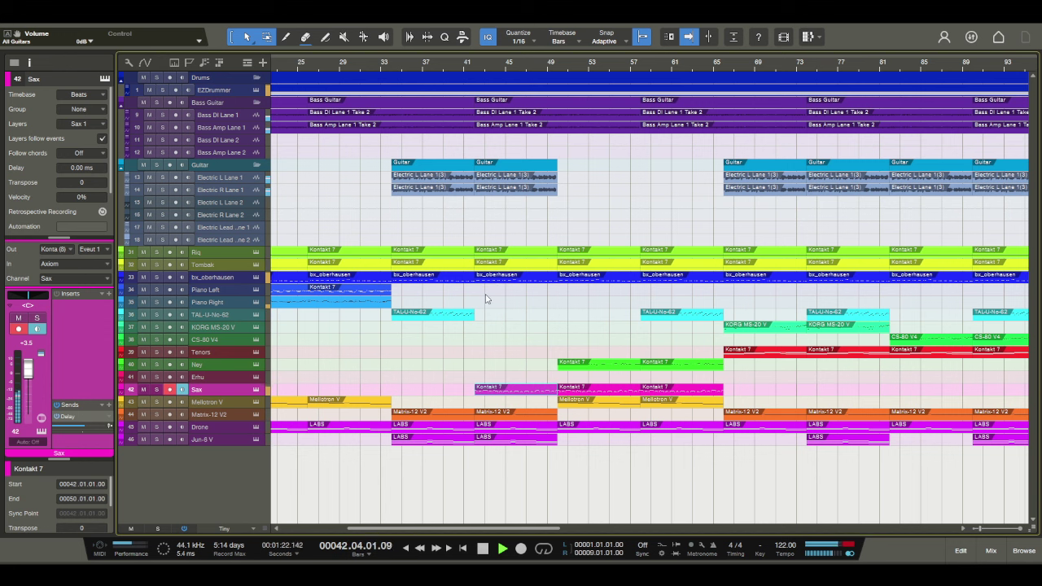
{"action": "left_click_drag", "start_coordinate": [28, 371], "coordinate": [33, 368]}
{"action": "key", "text": "space"}
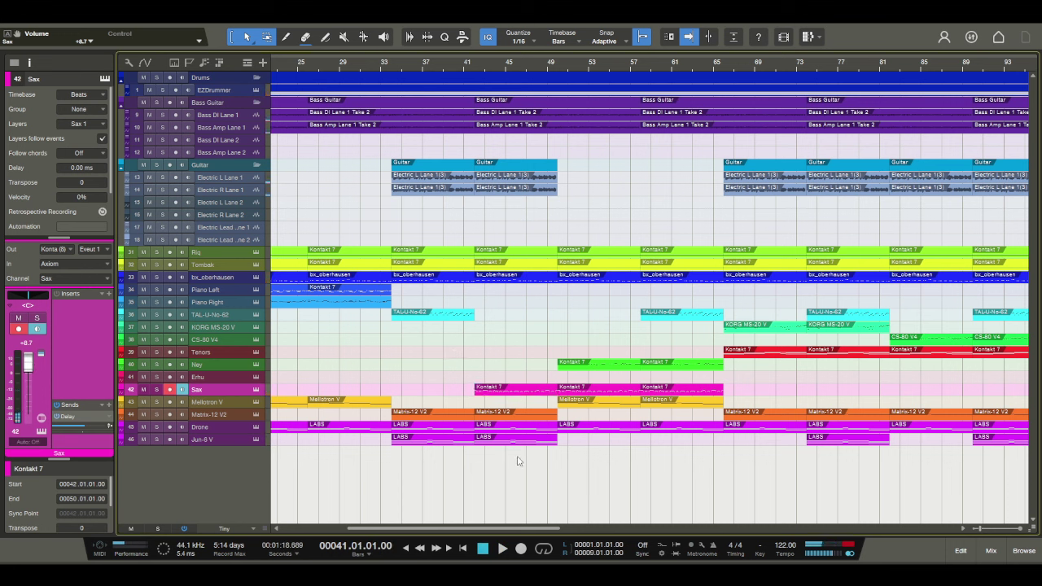
Step: Delete the events between bars 42 and 50 on all tracks except the drums and bass guitar
{"action": "left_click", "coordinate": [507, 175]}
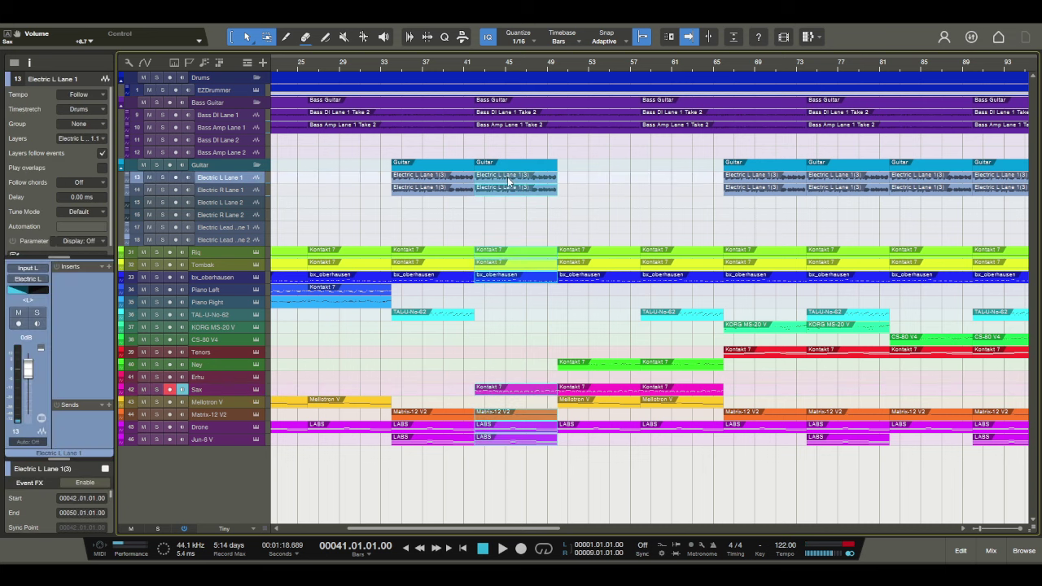
{"action": "key", "text": "Delete"}
Step: Try to trim the start of the bar 42 Bass DI and Bass Amp events
{"action": "left_click", "coordinate": [488, 124]}
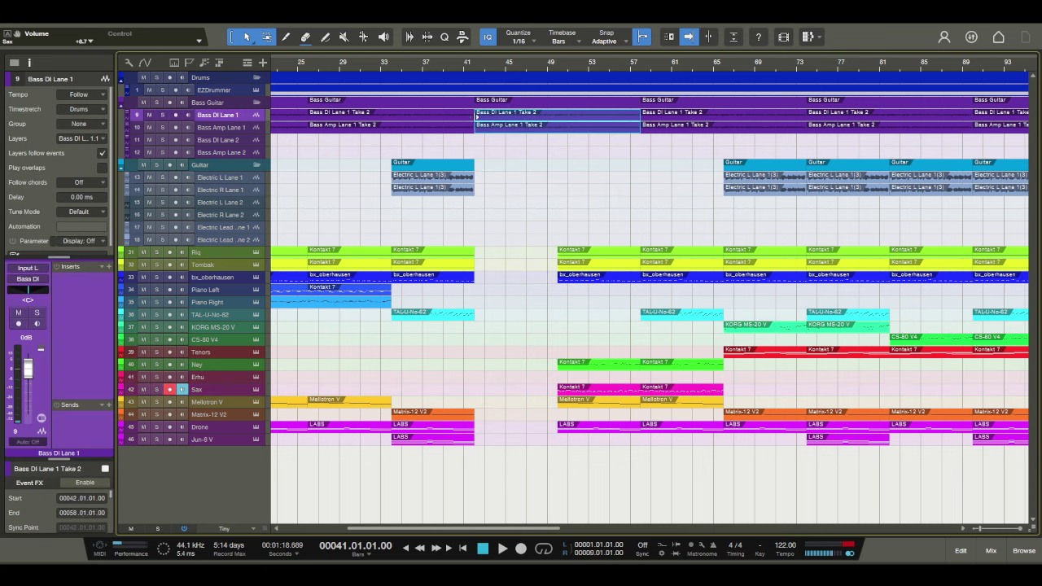
{"action": "left_click", "coordinate": [475, 115]}
{"action": "left_click", "coordinate": [479, 118]}
{"action": "left_click_drag", "start_coordinate": [472, 119], "coordinate": [490, 124]}
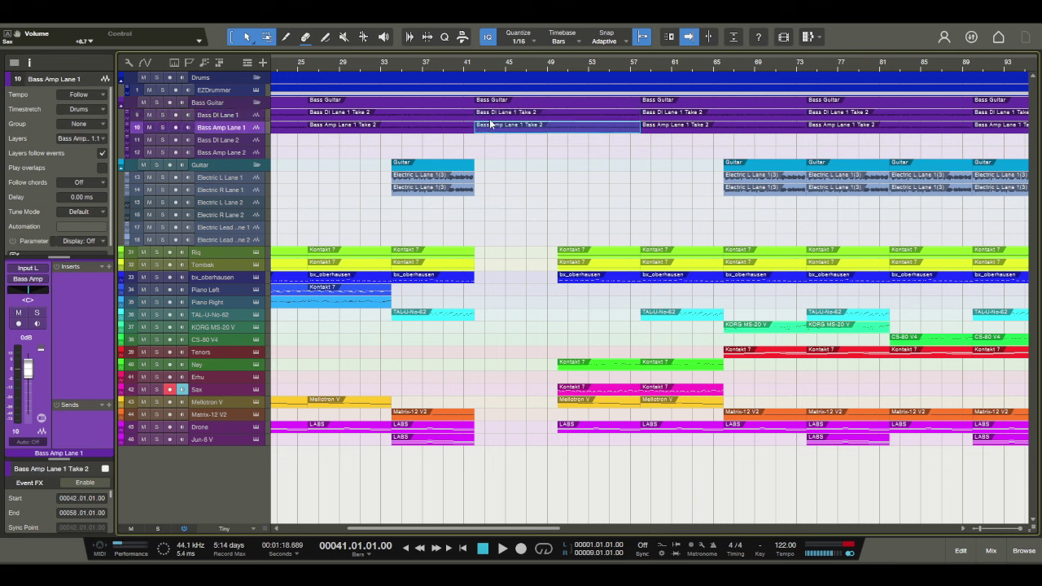
{"action": "key", "text": "ctrl+z"}
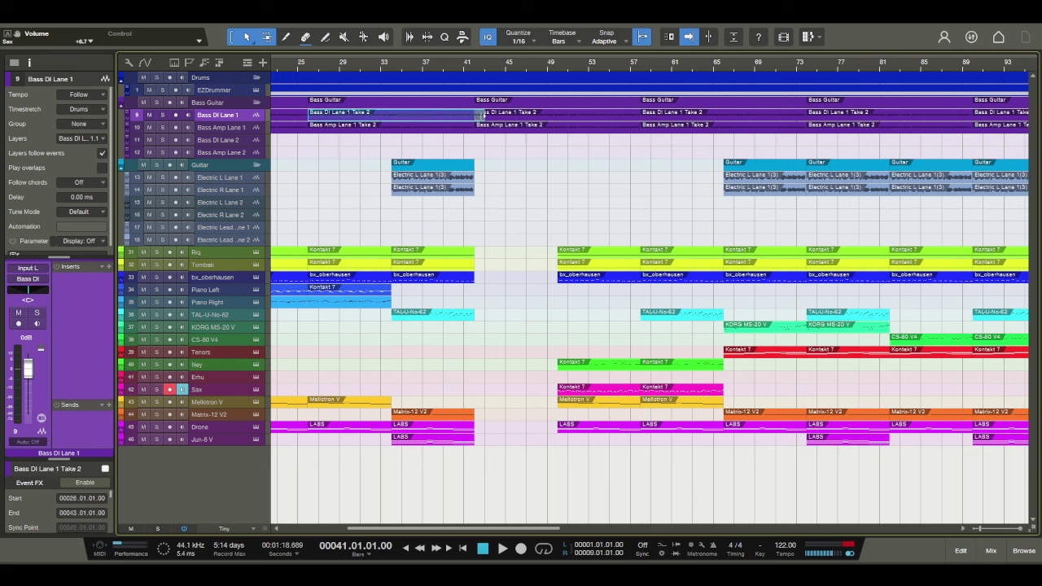
{"action": "left_click", "coordinate": [479, 128]}
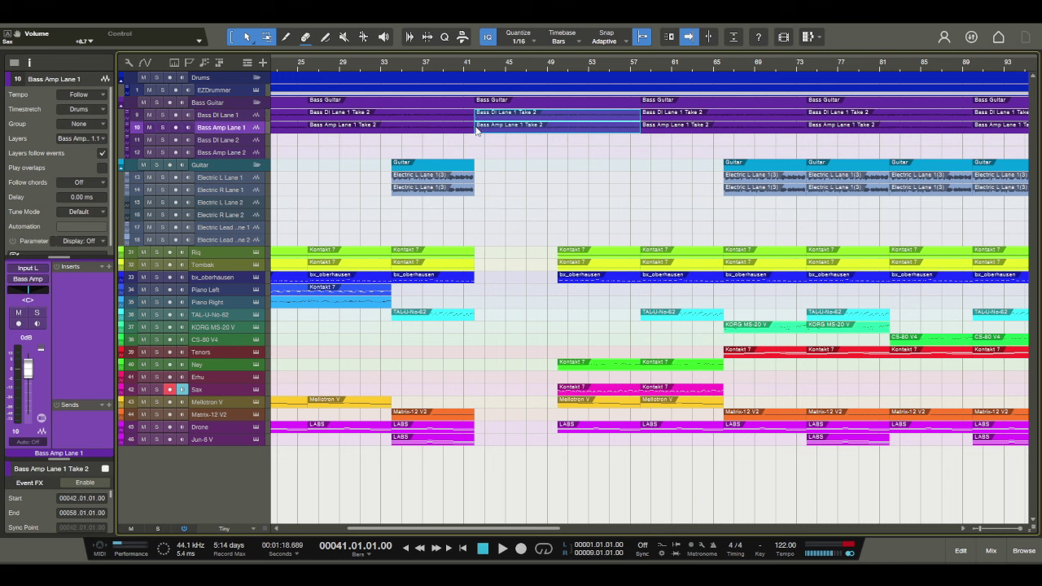
{"action": "left_click", "coordinate": [475, 126]}
{"action": "left_click", "coordinate": [480, 130]}
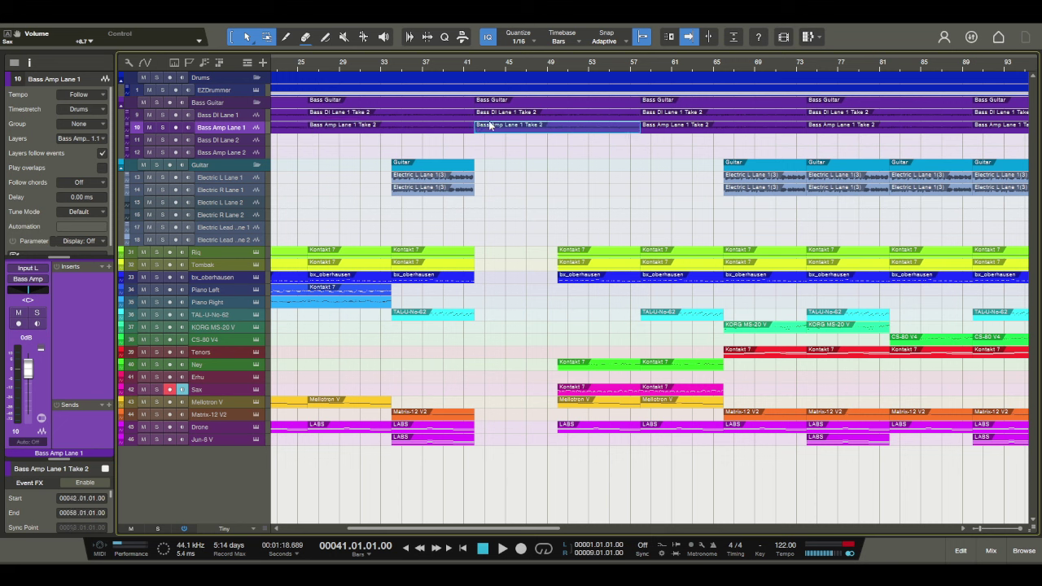
Step: Enlarge the Bass Amp Lane 1 track and trim the bass guitar events so they stop at bar 42 and resume at bar 50
{"action": "left_click", "coordinate": [537, 120]}
{"action": "left_click", "coordinate": [534, 129], "text": "shift"}
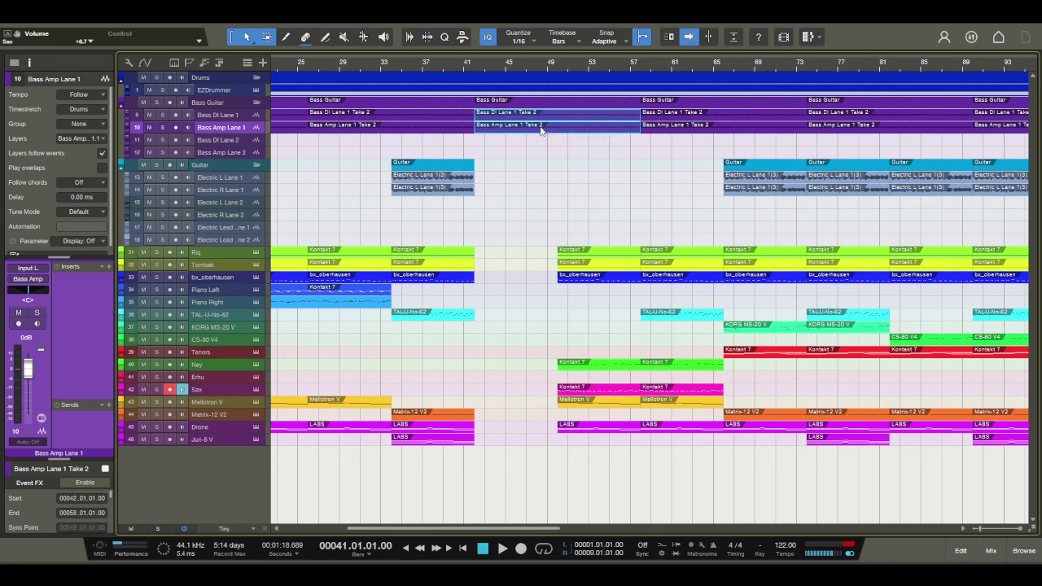
{"action": "left_click_drag", "start_coordinate": [485, 73], "coordinate": [474, 104]}
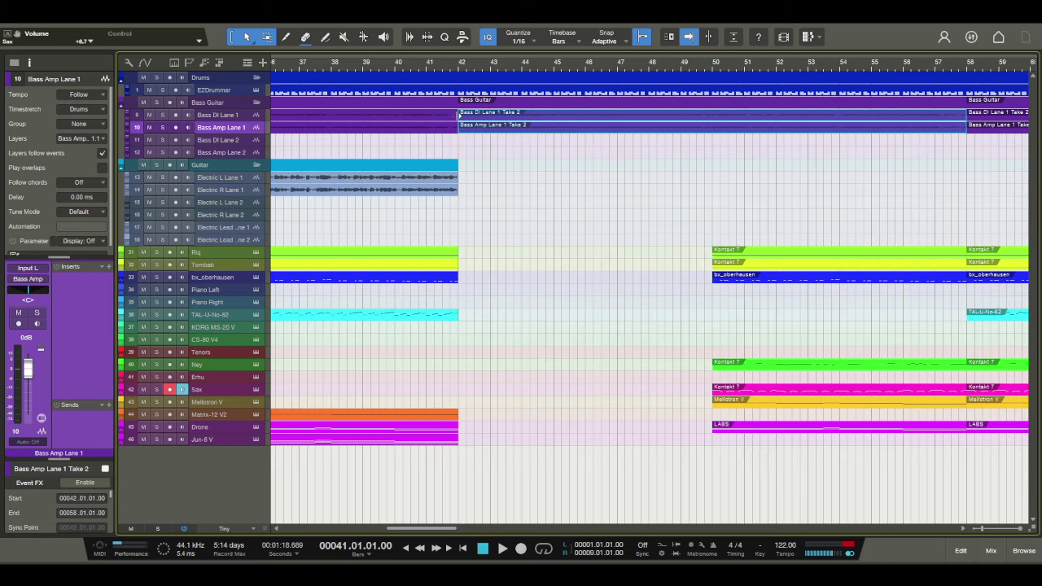
{"action": "left_click_drag", "start_coordinate": [215, 135], "coordinate": [351, 158]}
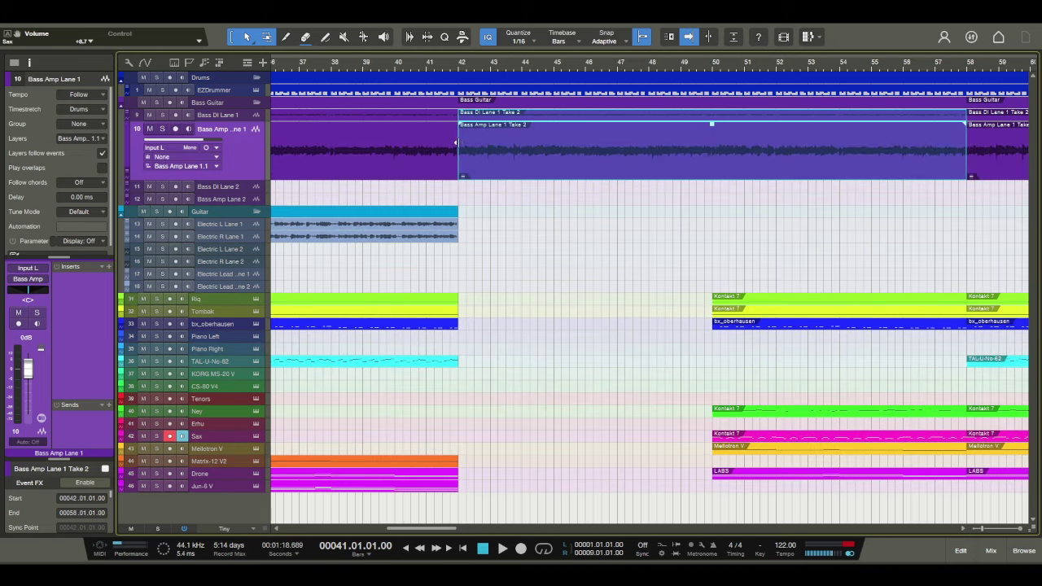
{"action": "left_click_drag", "start_coordinate": [461, 143], "coordinate": [452, 116]}
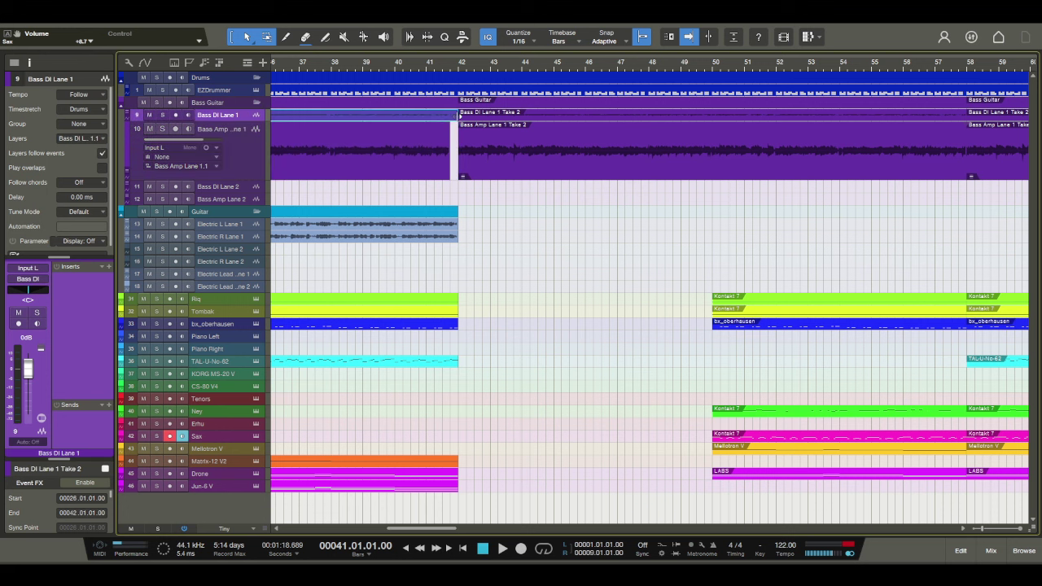
{"action": "left_click", "coordinate": [487, 185]}
{"action": "left_click", "coordinate": [521, 123]}
{"action": "left_click_drag", "start_coordinate": [458, 140], "coordinate": [712, 140]}
{"action": "left_click", "coordinate": [437, 118]}
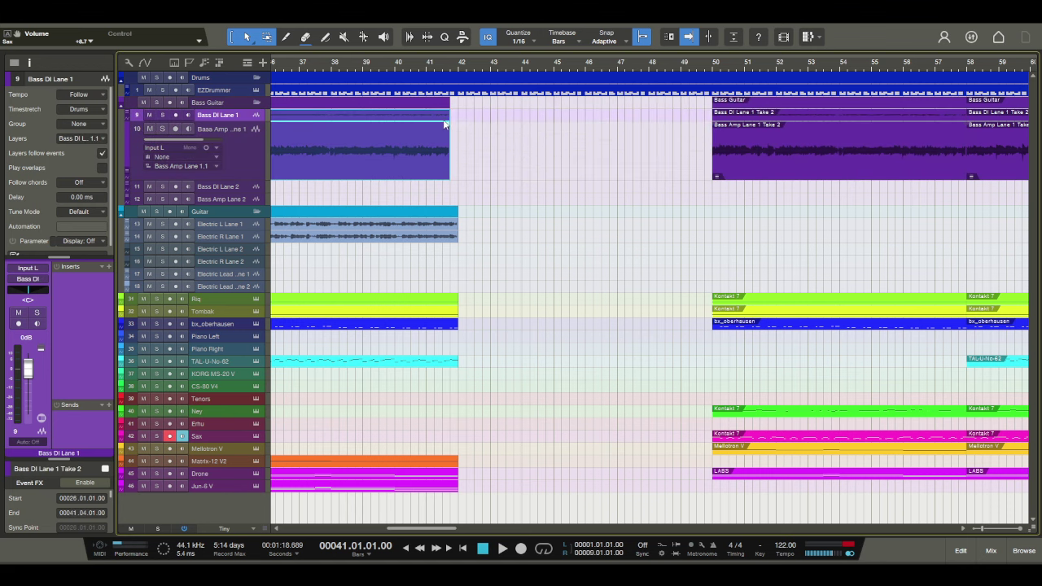
{"action": "left_click_drag", "start_coordinate": [453, 122], "coordinate": [460, 124]}
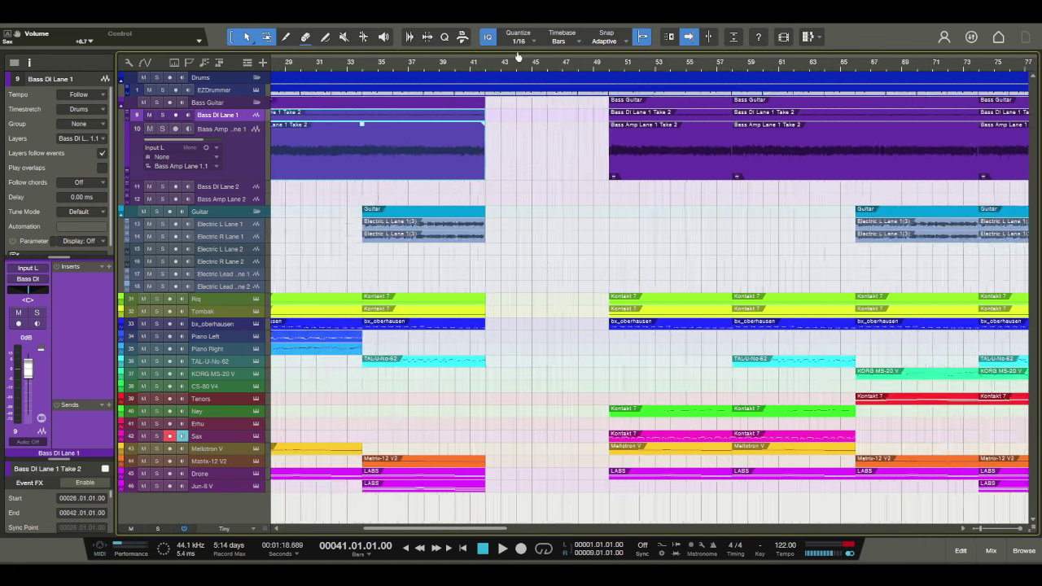
Step: Select all events from bar 50 onward except the drums and move them eight bars earlier to bar 42
{"action": "left_click_drag", "start_coordinate": [523, 65], "coordinate": [498, 42]}
{"action": "left_click_drag", "start_coordinate": [583, 71], "coordinate": [567, 63]}
{"action": "left_click", "coordinate": [946, 511]}
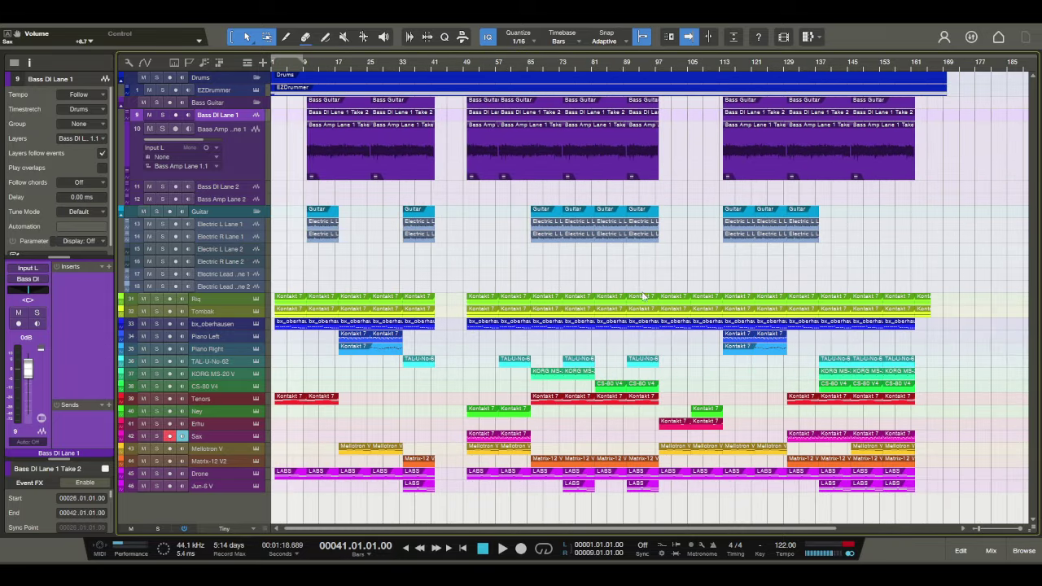
{"action": "left_click", "coordinate": [470, 120]}
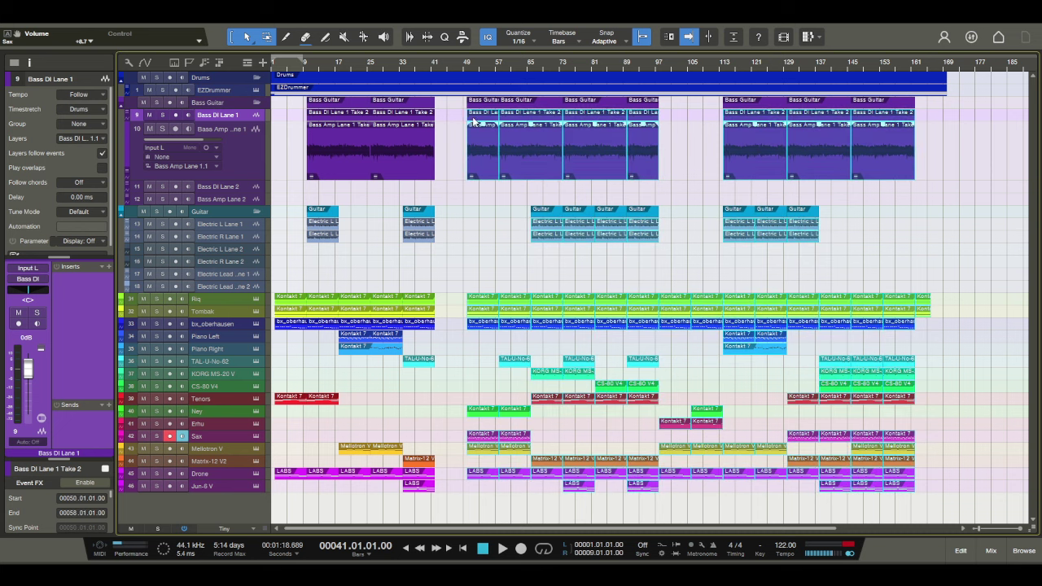
{"action": "left_click", "coordinate": [469, 166]}
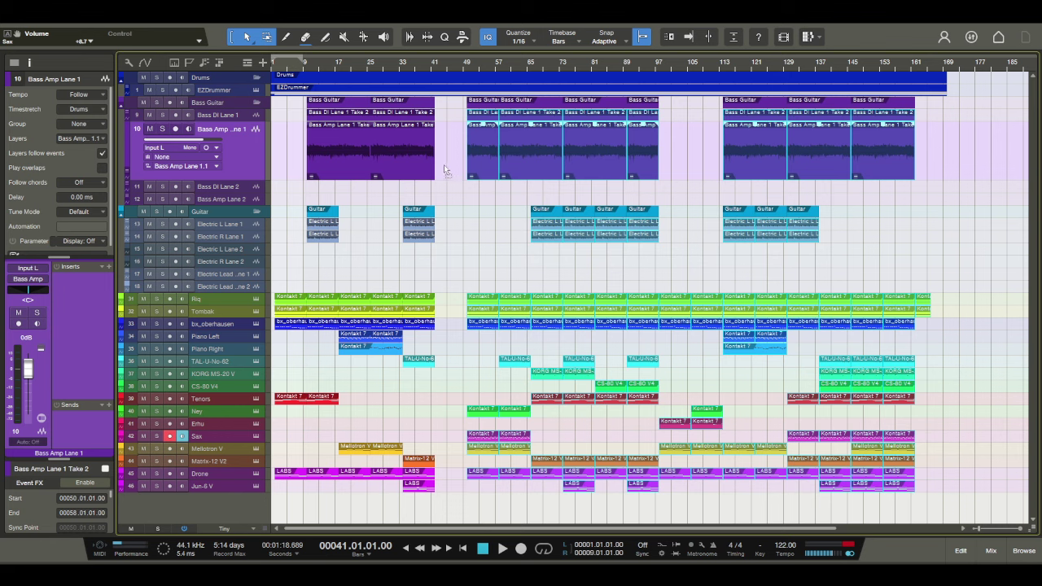
{"action": "key", "text": "ctrl+z"}
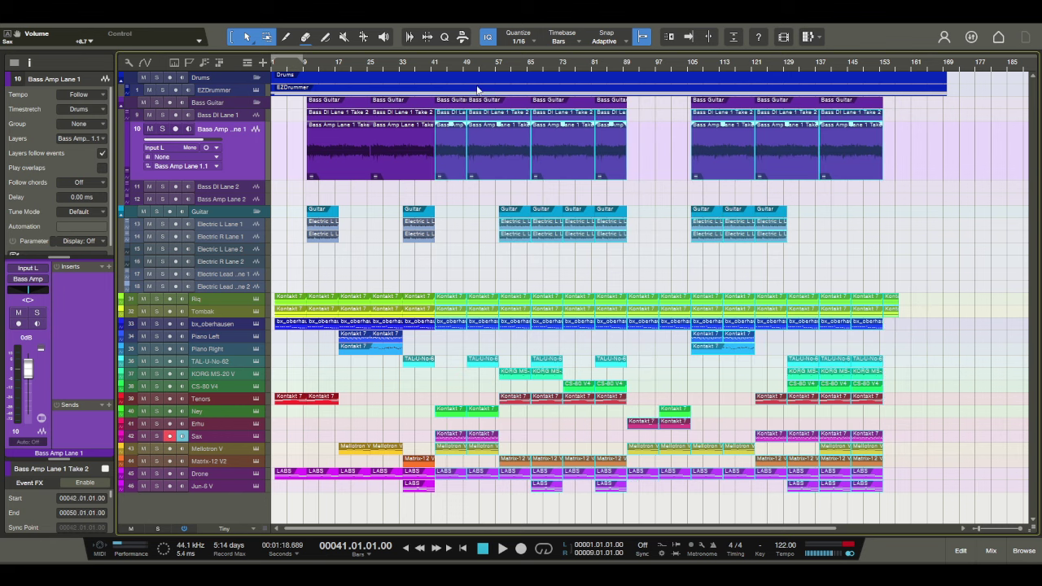
Step: Play the arrangement from shortly before bar 41 to hear the transition into bar 42
{"action": "left_click", "coordinate": [443, 64]}
{"action": "key", "text": "f"}
{"action": "key", "text": "space"}
{"action": "left_click", "coordinate": [453, 240]}
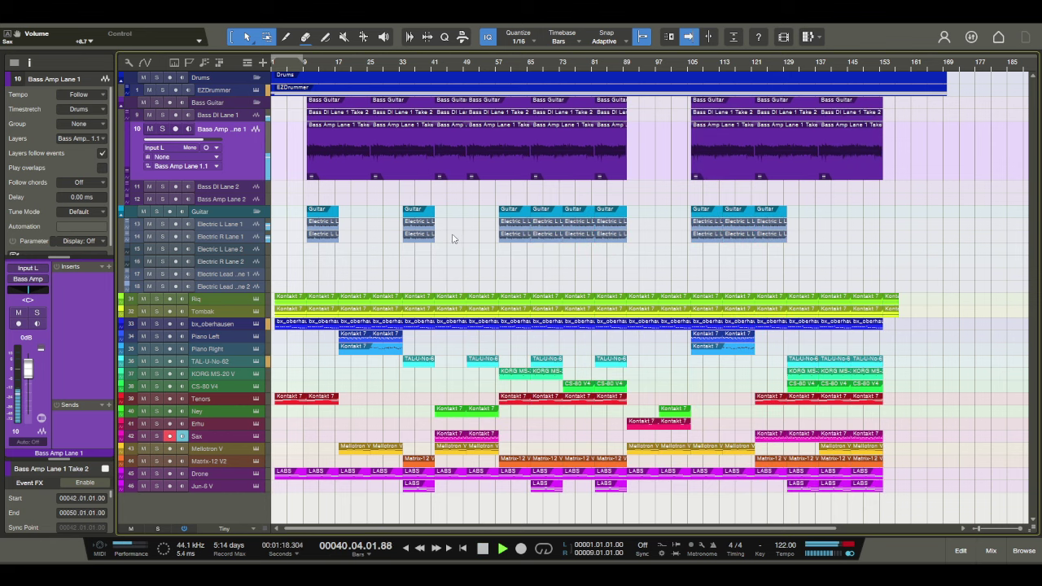
{"action": "key", "text": "e"}
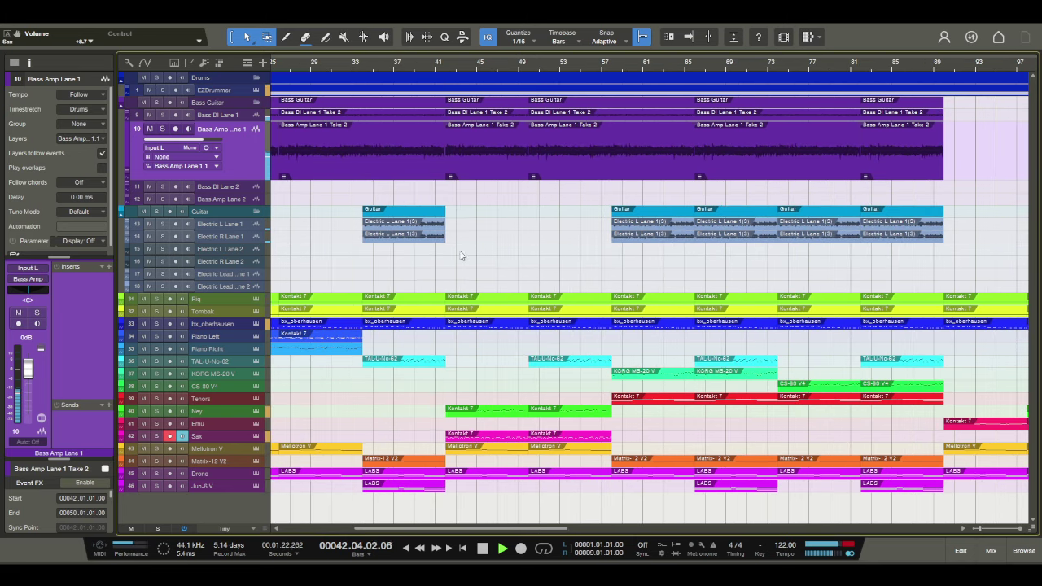
Step: Duplicate the bar 34 Electric L and Electric R guitar events twice to fill bars 42 to 58
{"action": "left_click", "coordinate": [400, 221]}
{"action": "key", "text": "d"}
{"action": "key", "text": "d"}
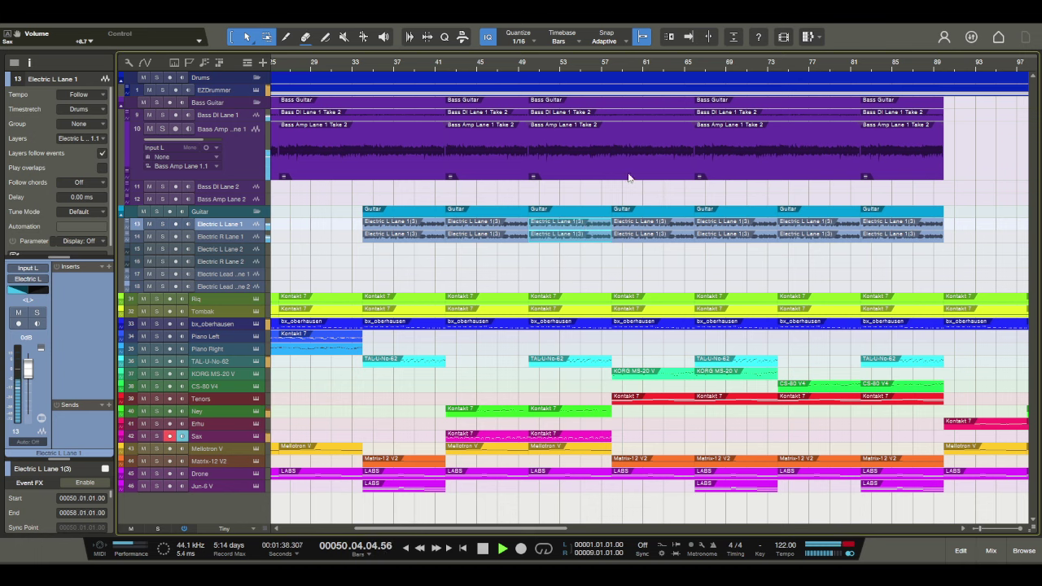
Step: Raise the Mellotron V track's volume to +5.2 dB during playback
{"action": "scroll", "coordinate": [653, 65], "scroll_direction": "down", "scroll_amount": 5}
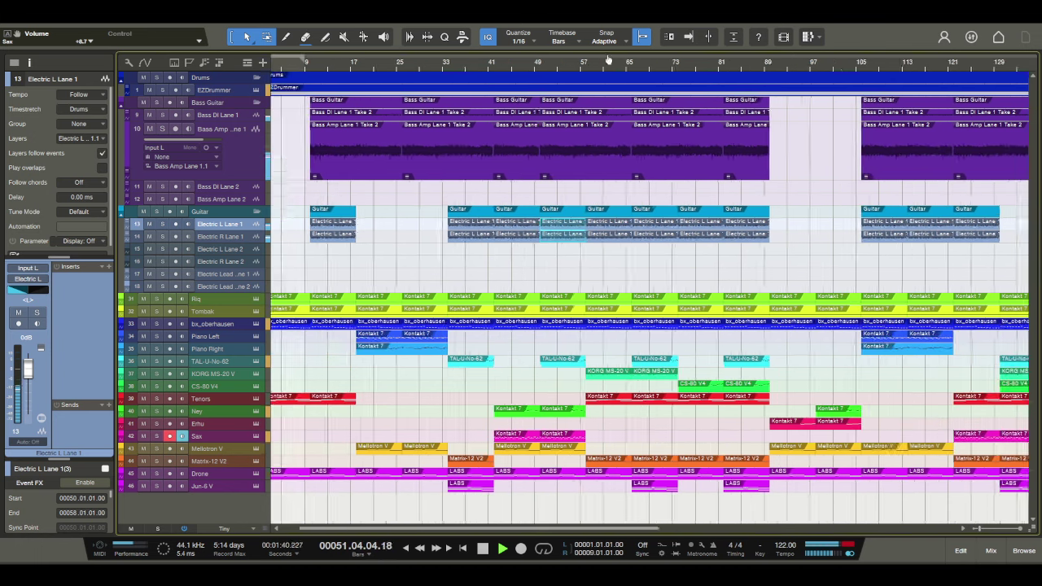
{"action": "scroll", "coordinate": [568, 62], "scroll_direction": "up", "scroll_amount": 2}
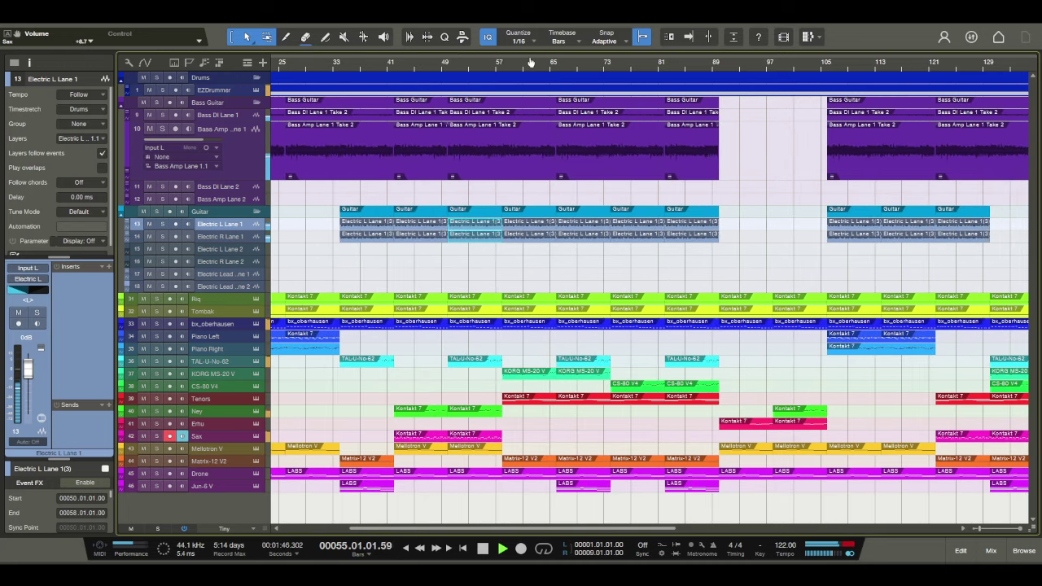
{"action": "scroll", "coordinate": [530, 62], "scroll_direction": "down", "scroll_amount": 2}
{"action": "scroll", "coordinate": [533, 62], "scroll_direction": "up", "scroll_amount": 1}
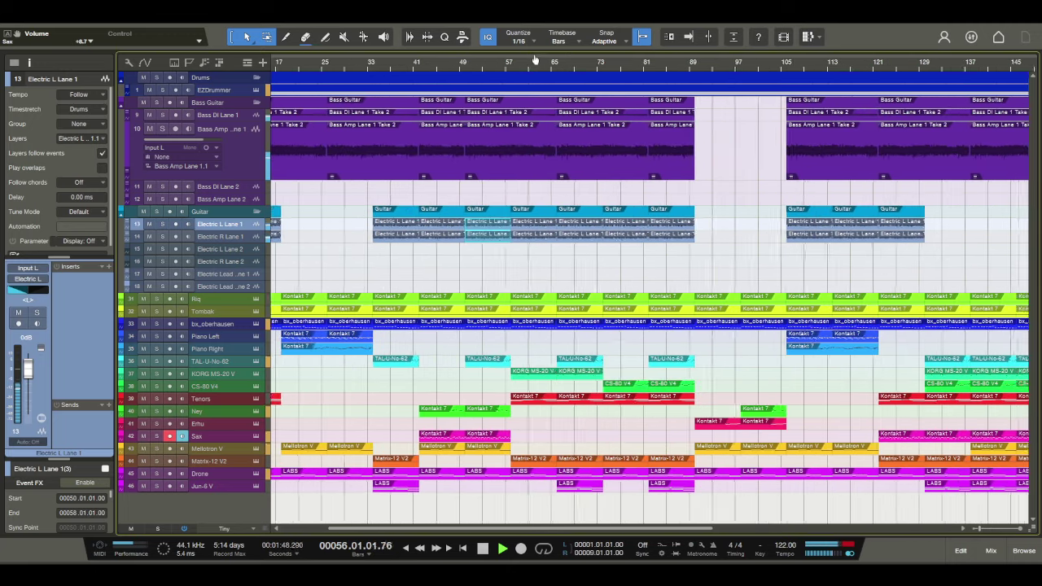
{"action": "left_click", "coordinate": [220, 449]}
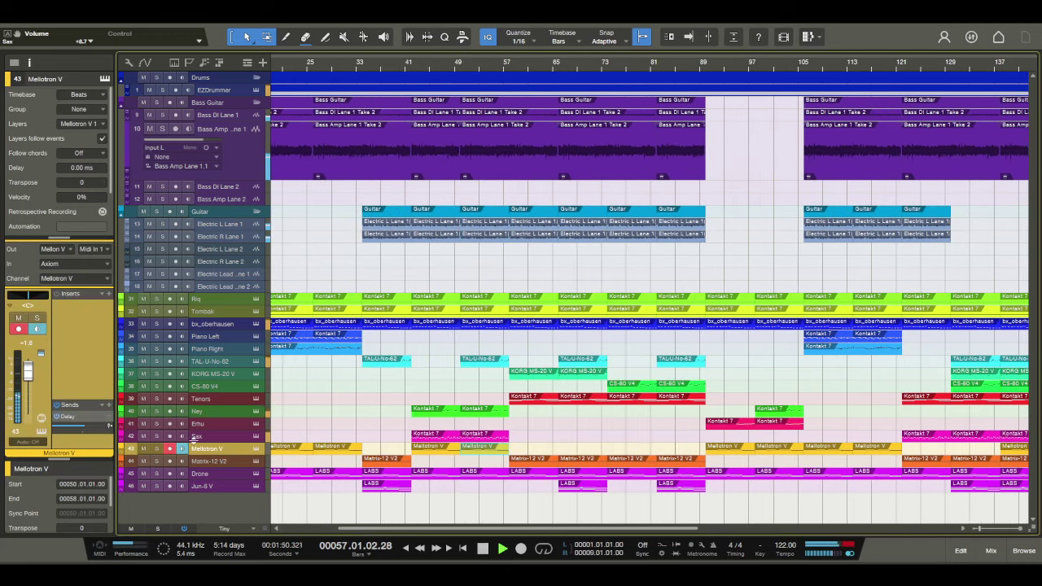
{"action": "left_click_drag", "start_coordinate": [28, 372], "coordinate": [27, 367]}
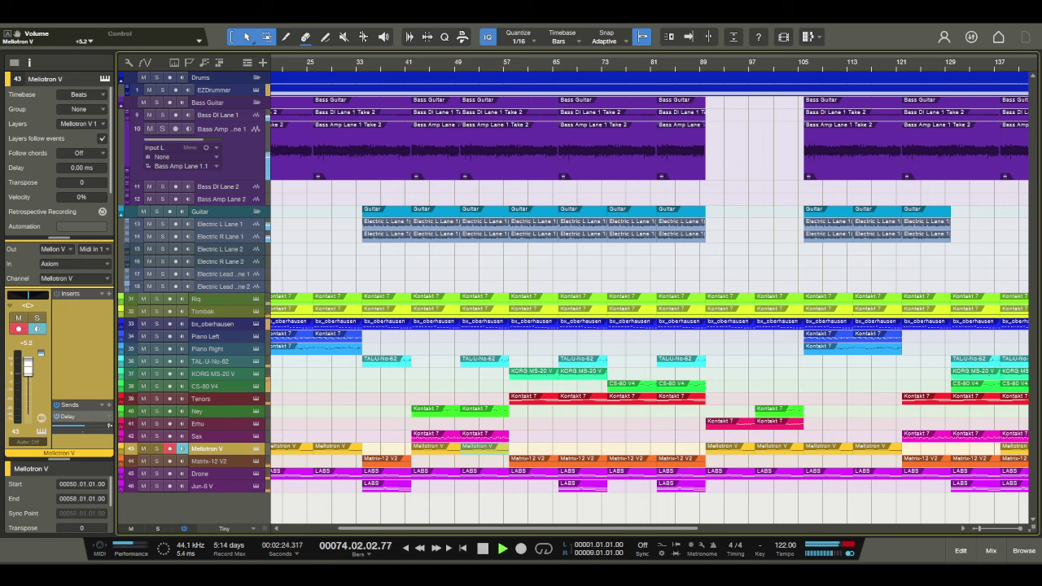
{"action": "scroll", "coordinate": [729, 62], "scroll_direction": "down", "scroll_amount": 2}
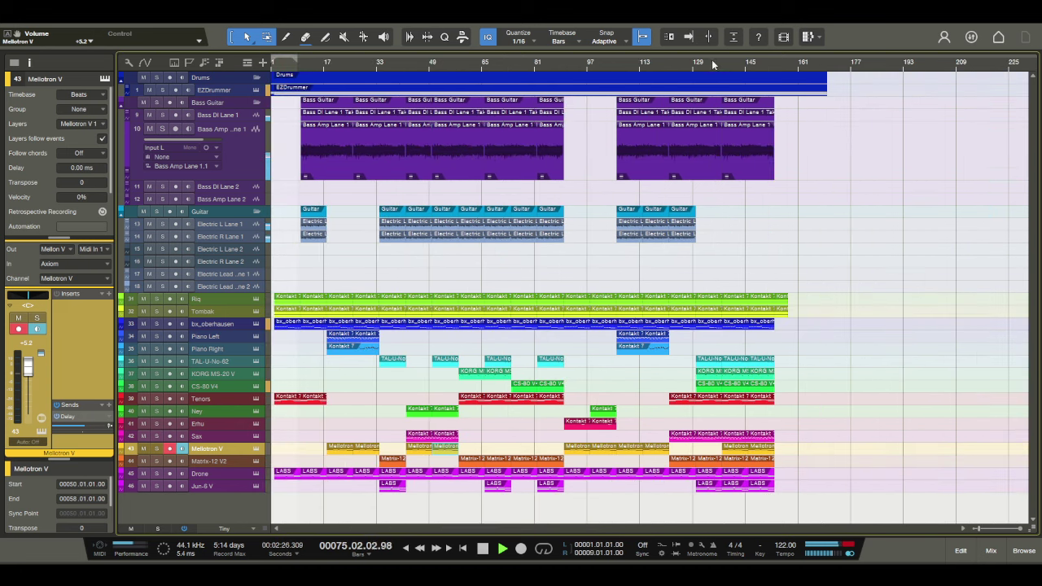
Step: Stop playback and delete the guitar, percussion, synth and instrument events between bars 66 and 74, leaving the drums and bass
{"action": "key", "text": "space"}
{"action": "key", "text": "f"}
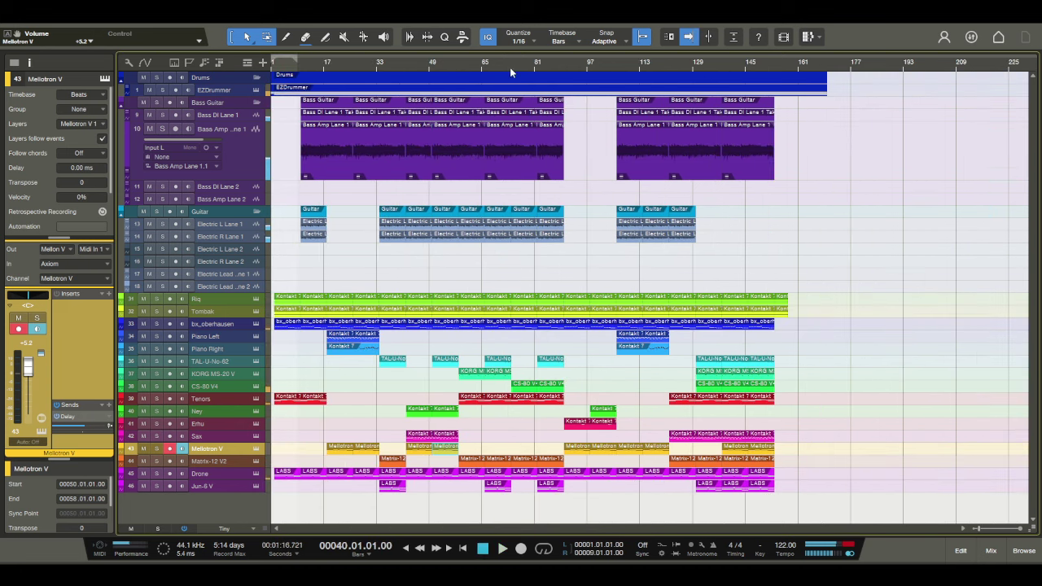
{"action": "scroll", "coordinate": [532, 82], "scroll_direction": "up", "scroll_amount": 2}
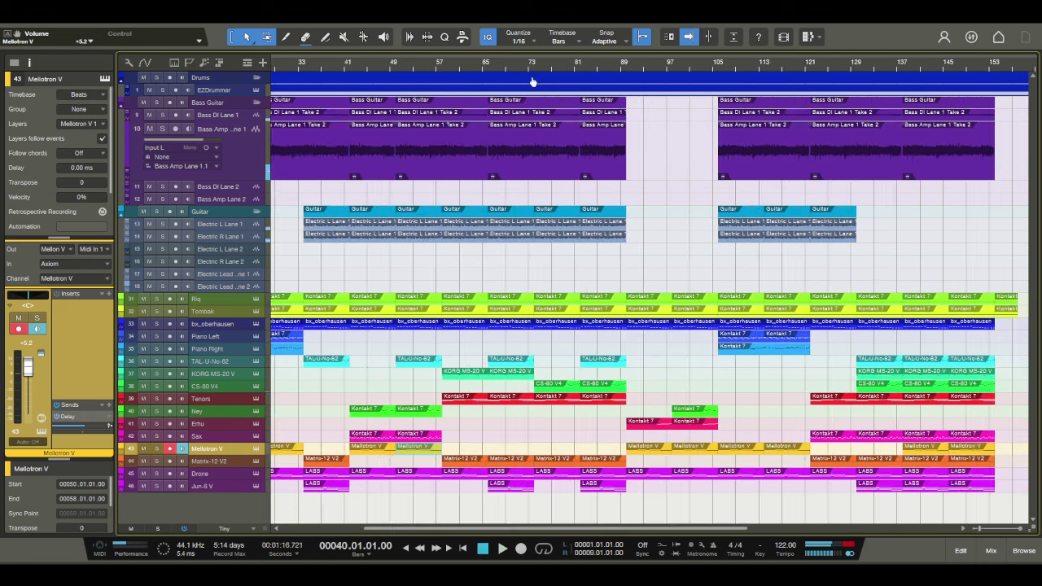
{"action": "left_click", "coordinate": [510, 485]}
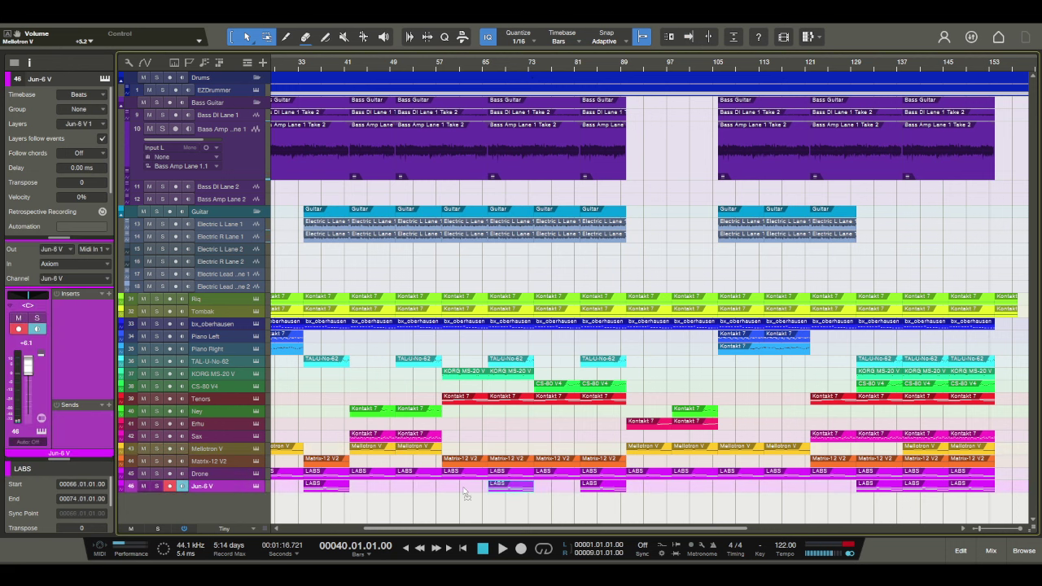
{"action": "left_click", "coordinate": [514, 513]}
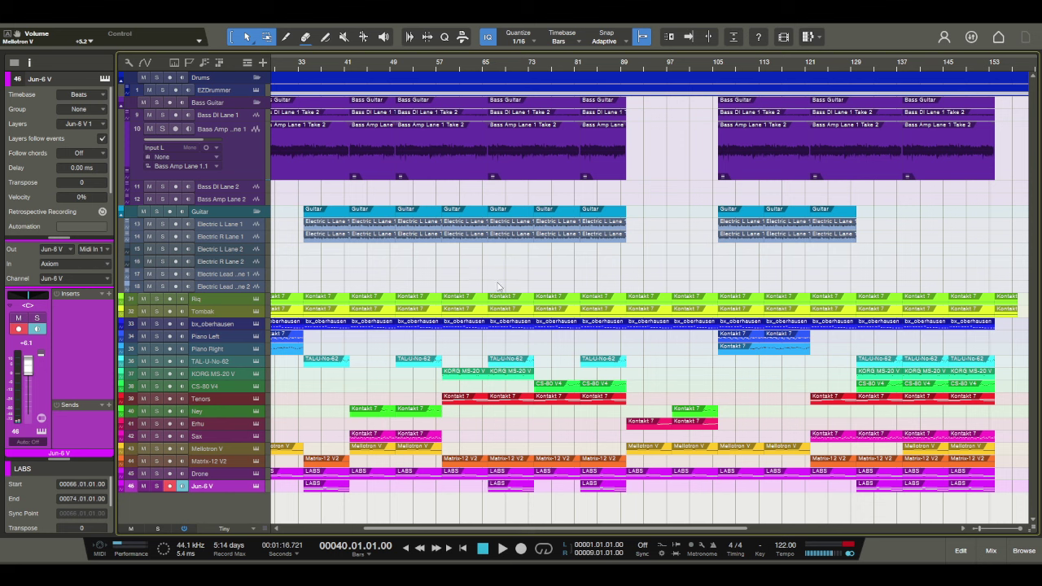
{"action": "left_click", "coordinate": [505, 220]}
{"action": "key", "text": "Delete"}
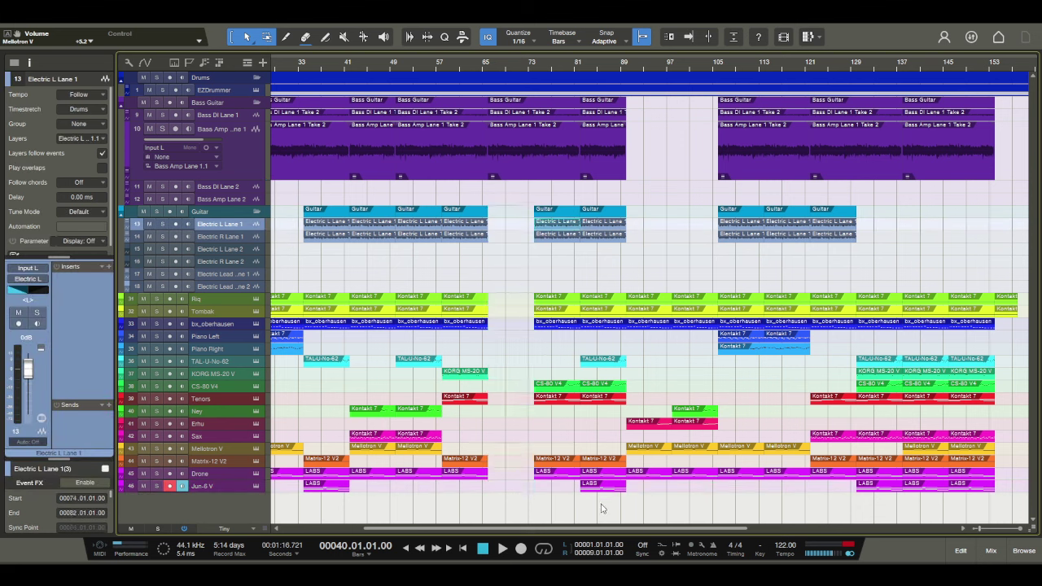
Step: Delete the guitar, percussion, synth and instrument events between bars 82 and 90, leaving the drums and bass
{"action": "key", "text": "Right"}
{"action": "key", "text": "Delete"}
{"action": "key", "text": "Right"}
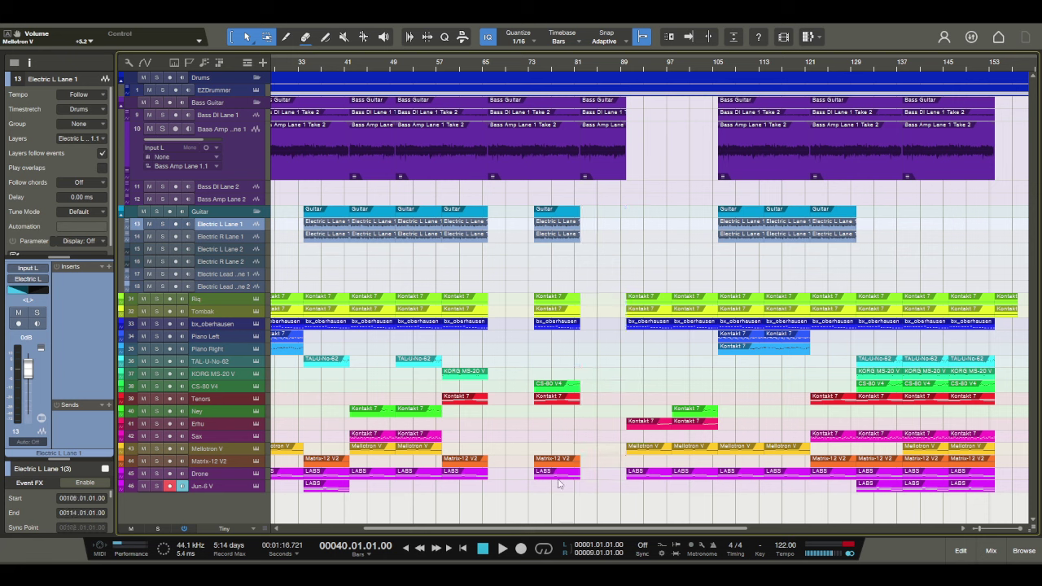
Step: Trim the start of the bar 66 Bass DI and Bass Amp events to bar 74, keeping their end at bar 82
{"action": "left_click", "coordinate": [549, 230]}
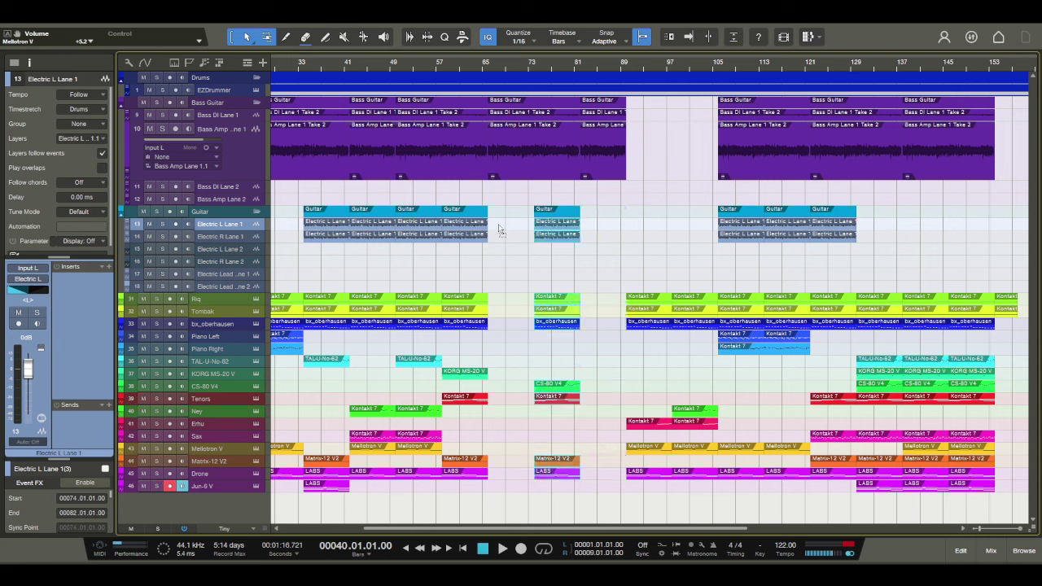
{"action": "left_click", "coordinate": [513, 176]}
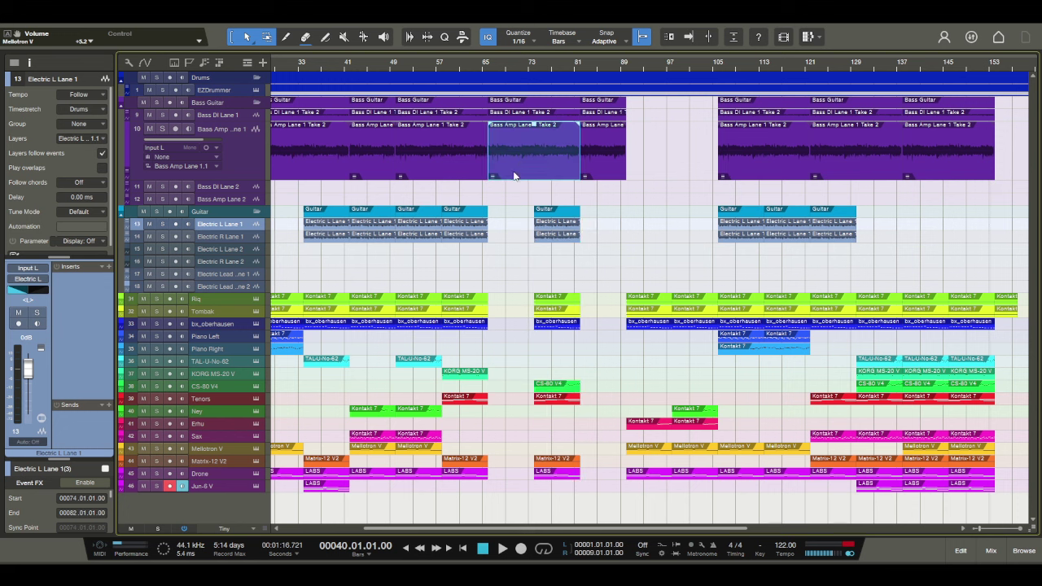
{"action": "left_click", "coordinate": [486, 141]}
{"action": "left_click_drag", "start_coordinate": [495, 143], "coordinate": [483, 118]}
{"action": "left_click", "coordinate": [484, 119]}
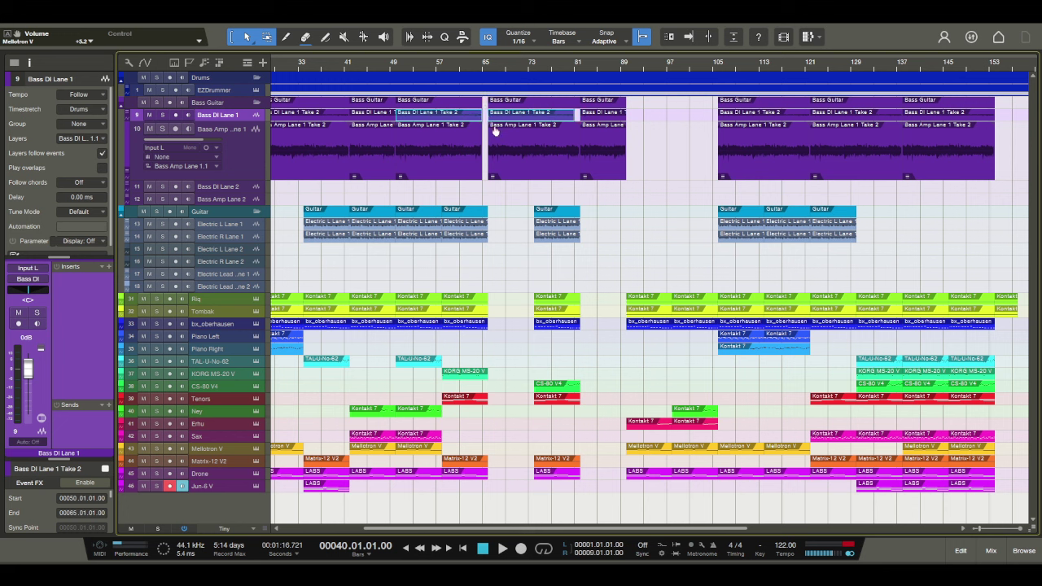
{"action": "left_click", "coordinate": [573, 117]}
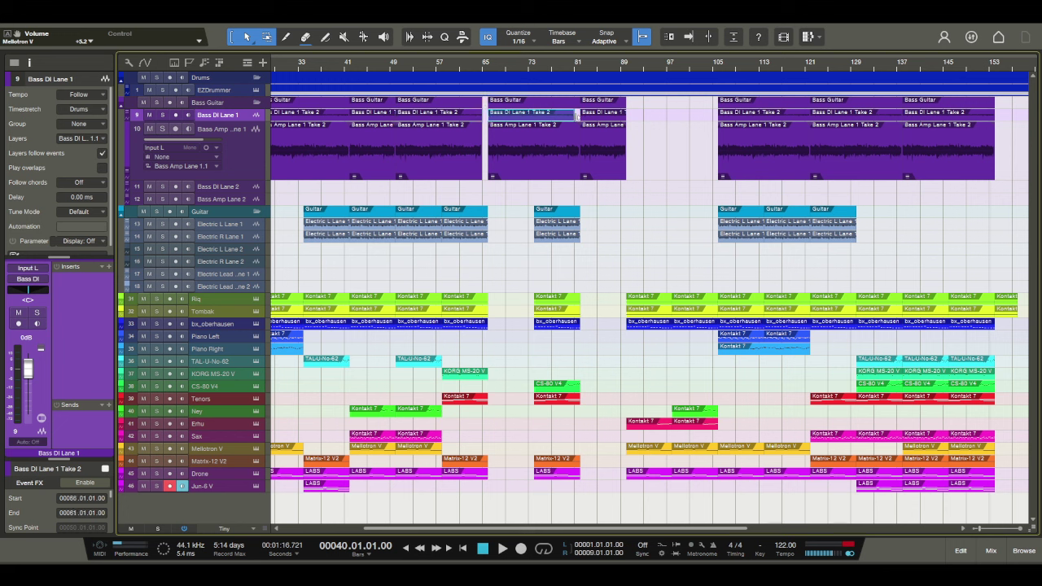
{"action": "left_click", "coordinate": [502, 135]}
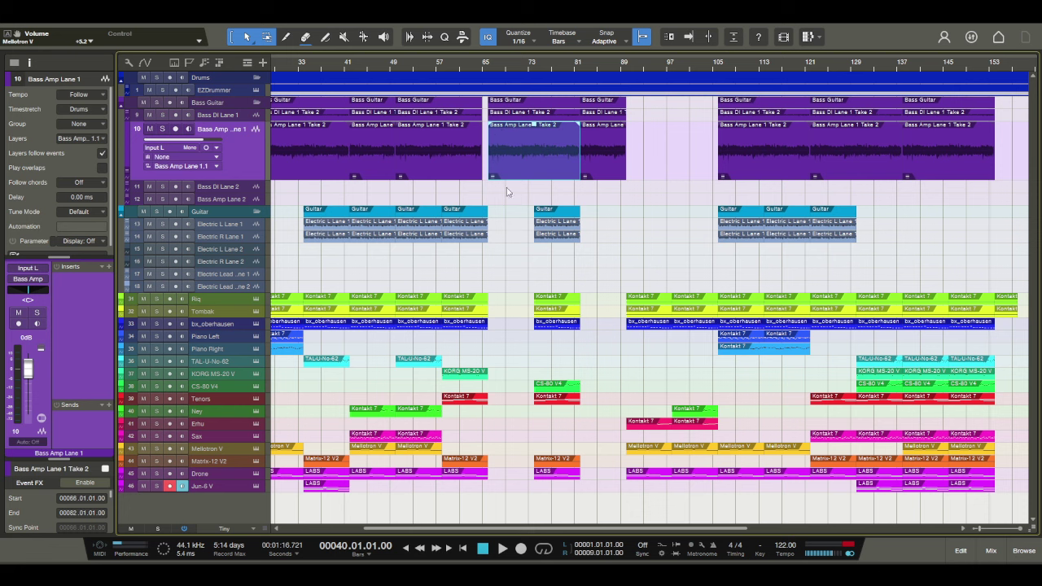
{"action": "left_click", "coordinate": [503, 116]}
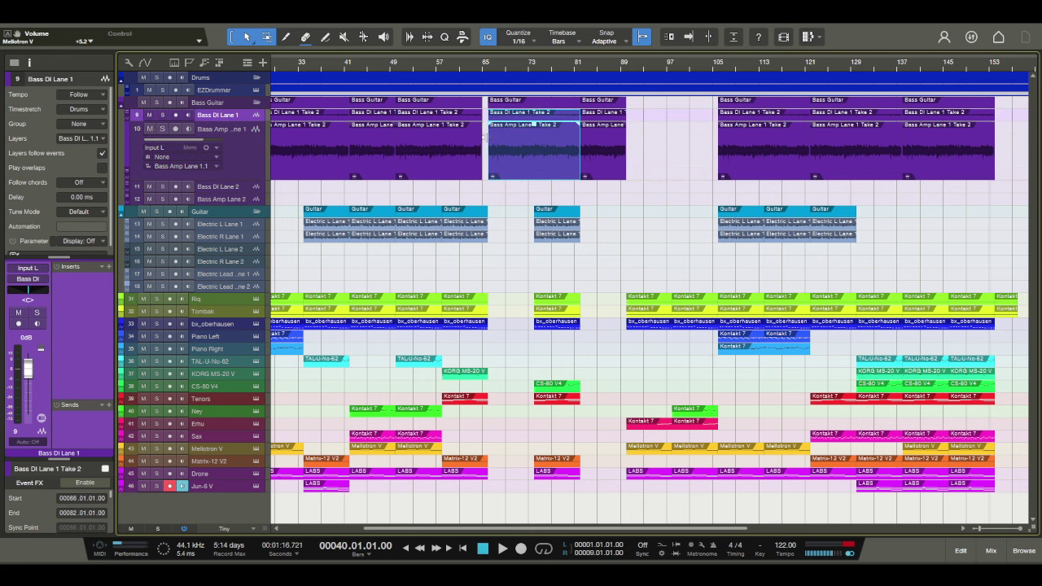
{"action": "left_click_drag", "start_coordinate": [486, 137], "coordinate": [534, 138]}
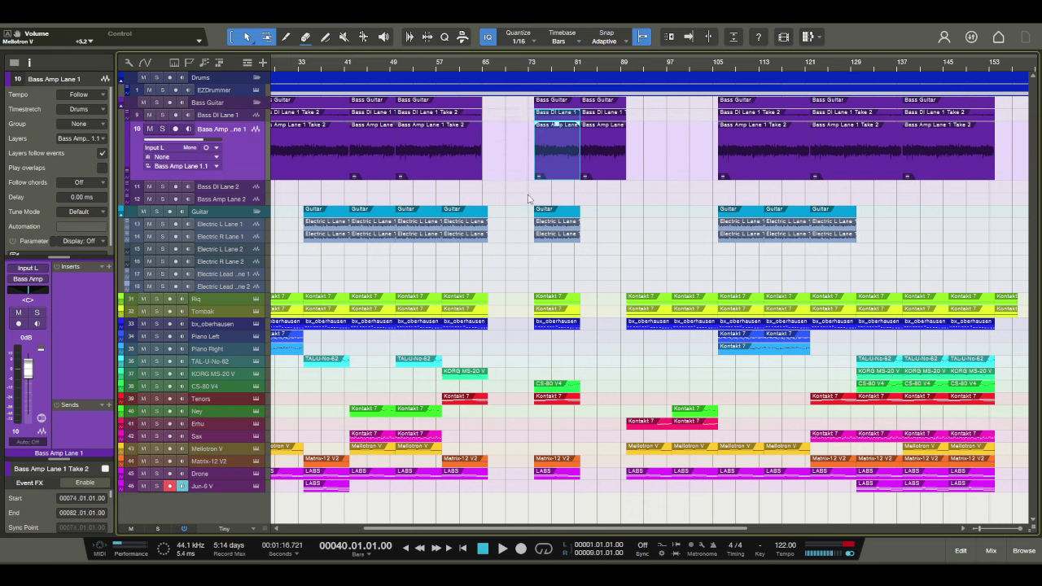
Step: Extend the bar 50 Bass DI and Bass Amp events to end at bar 66, and delete the bass events between bars 82 and 90
{"action": "left_click", "coordinate": [493, 182]}
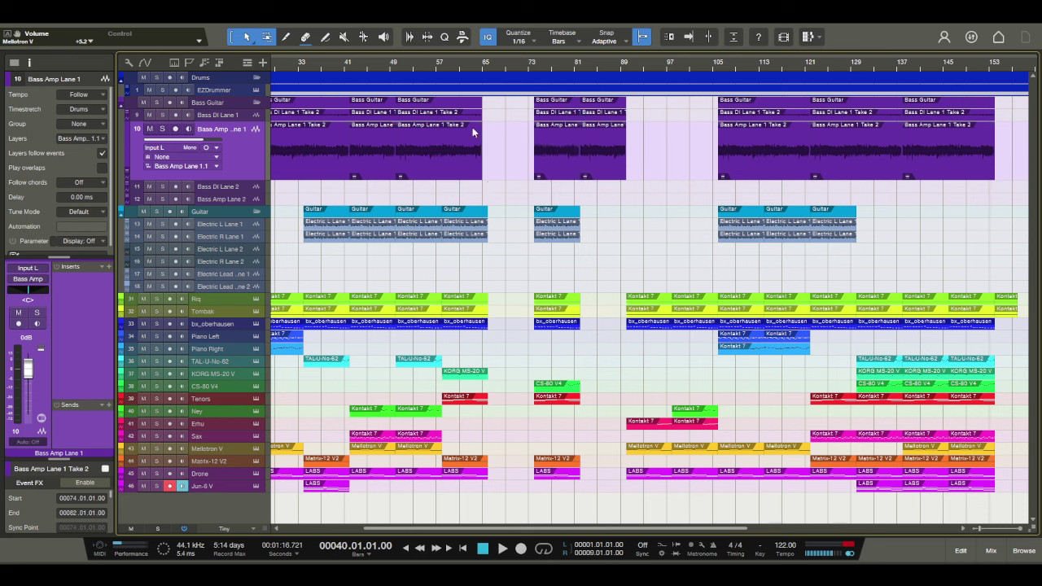
{"action": "left_click_drag", "start_coordinate": [479, 134], "coordinate": [485, 138]}
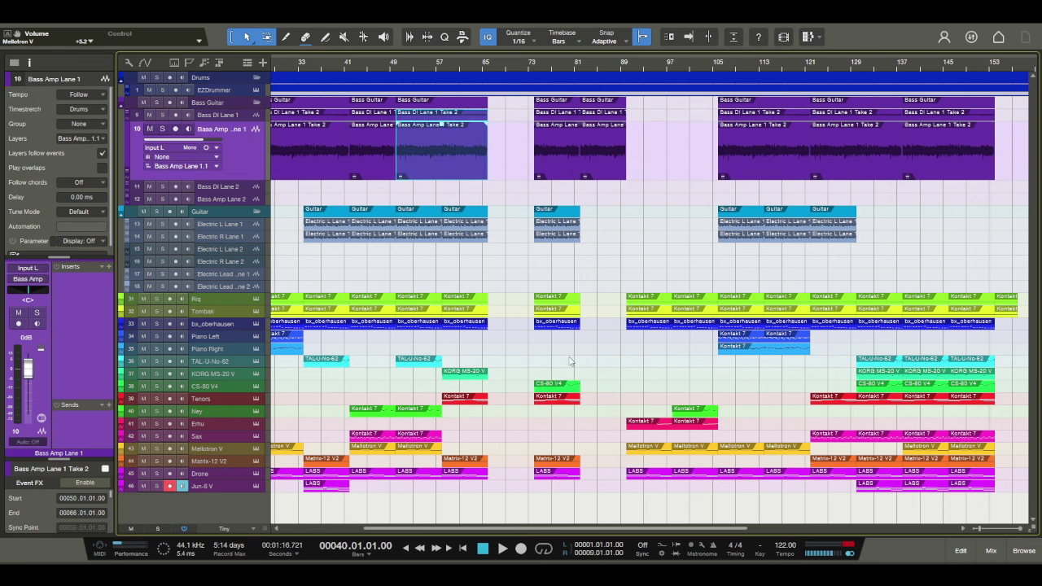
{"action": "left_click", "coordinate": [641, 202]}
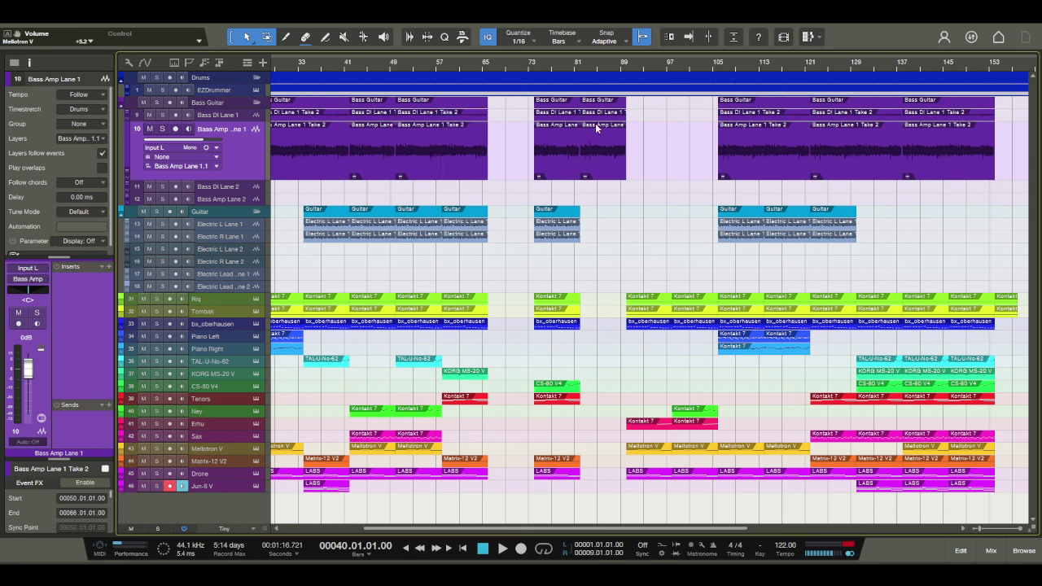
{"action": "key", "text": "ctrl+z"}
{"action": "key", "text": "ctrl+z"}
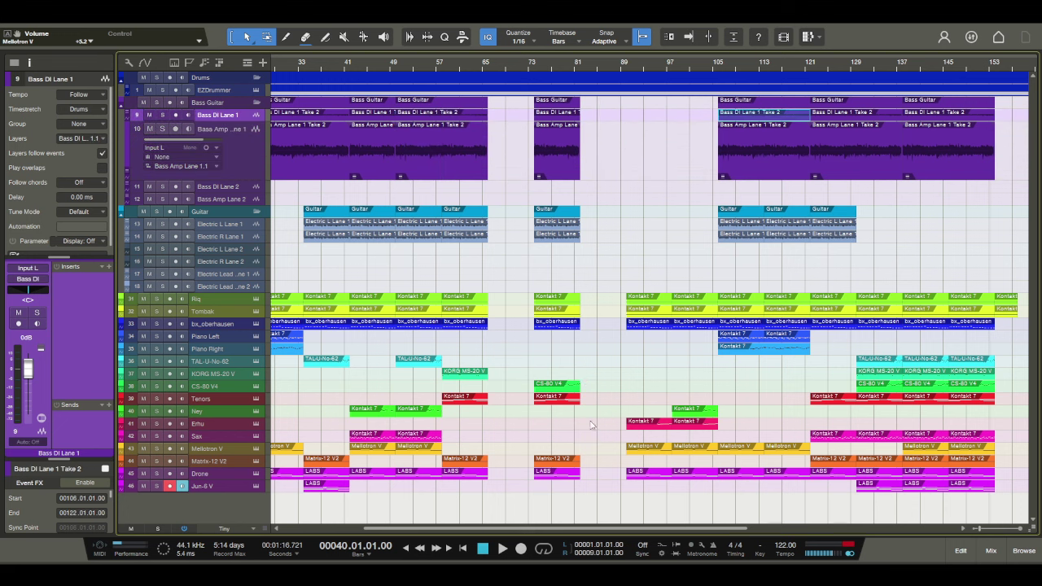
Step: Select all events between bars 74 and 82 except the drums and move them eight bars earlier to bar 66
{"action": "left_click", "coordinate": [552, 410]}
{"action": "left_click", "coordinate": [539, 120]}
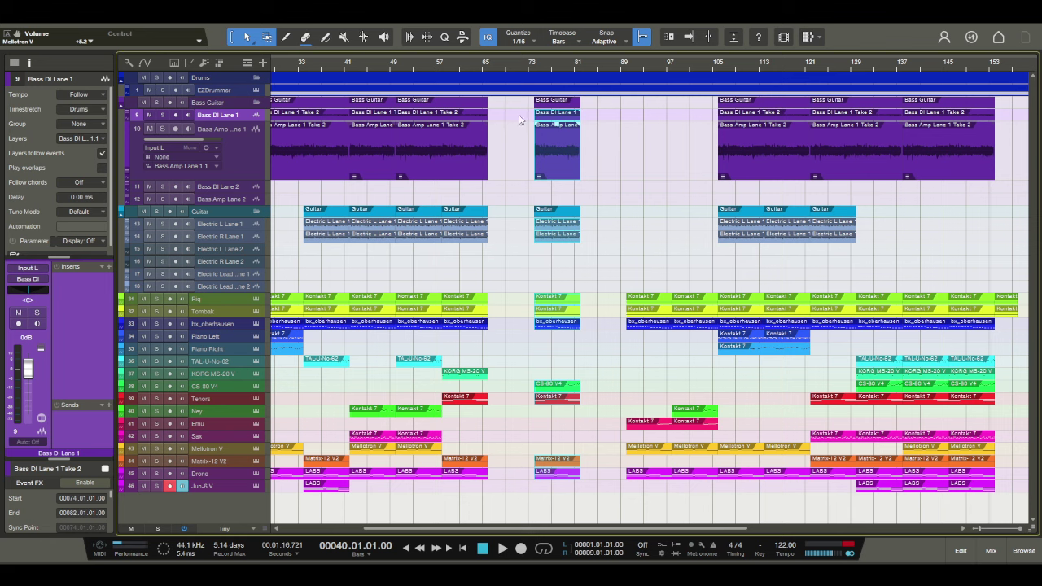
{"action": "left_click", "coordinate": [541, 168]}
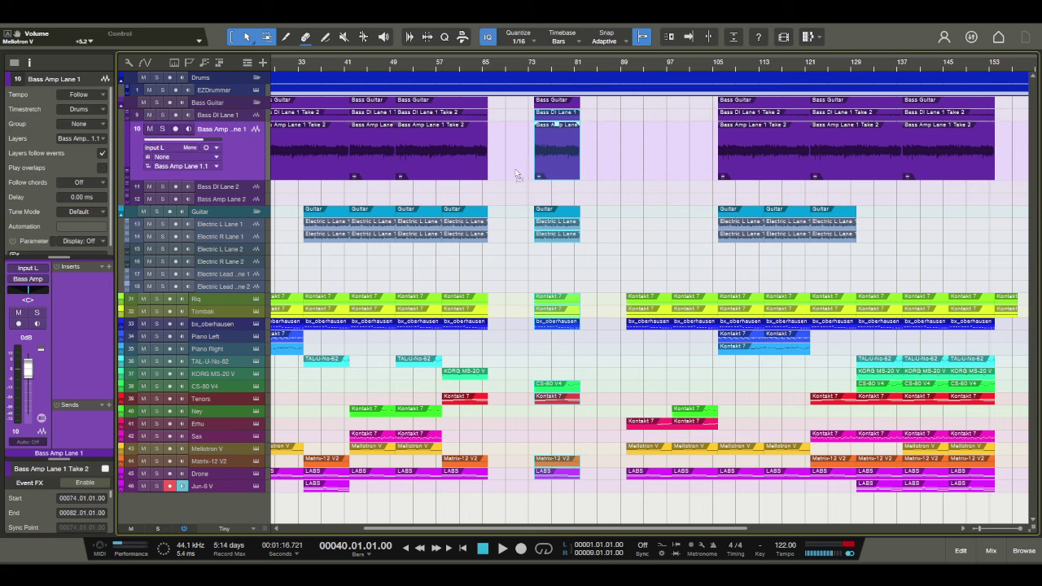
{"action": "key", "text": "alt+Left"}
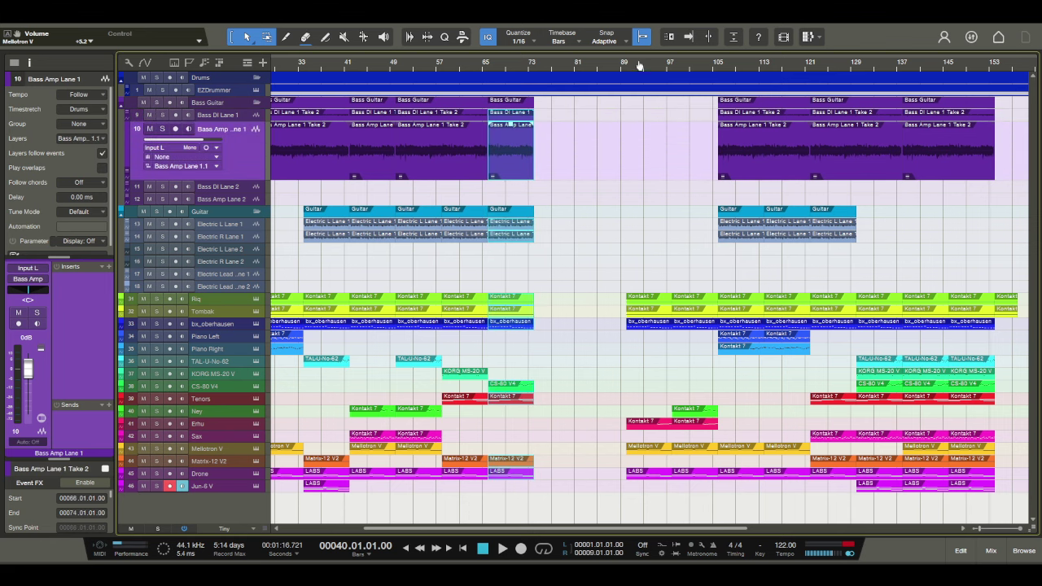
Step: Select all events from bar 90 onward except the drums and move them 16 bars earlier to bar 74
{"action": "key", "text": "w"}
{"action": "left_click", "coordinate": [844, 508]}
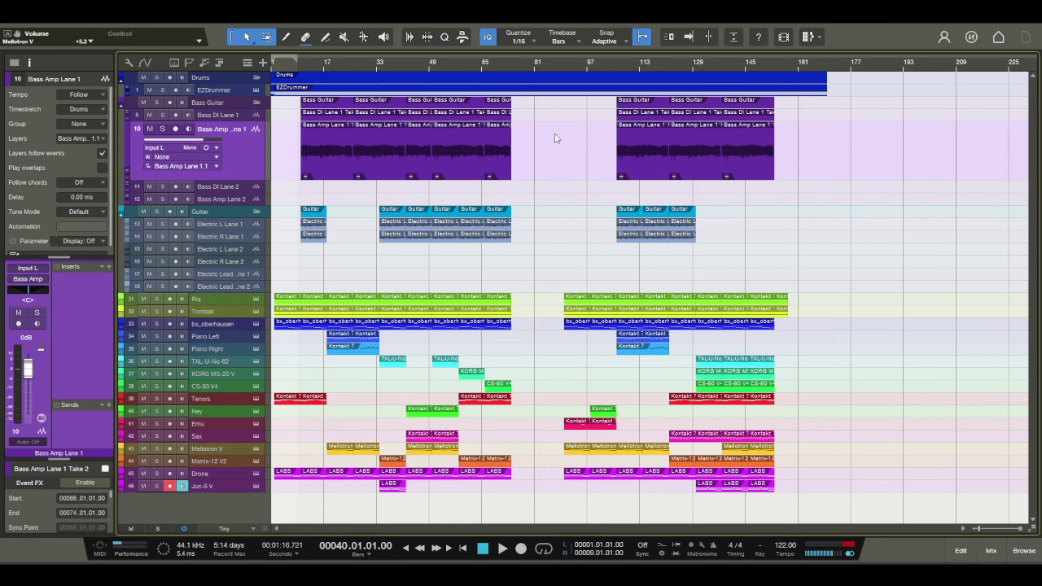
{"action": "key", "text": "ctrl+a"}
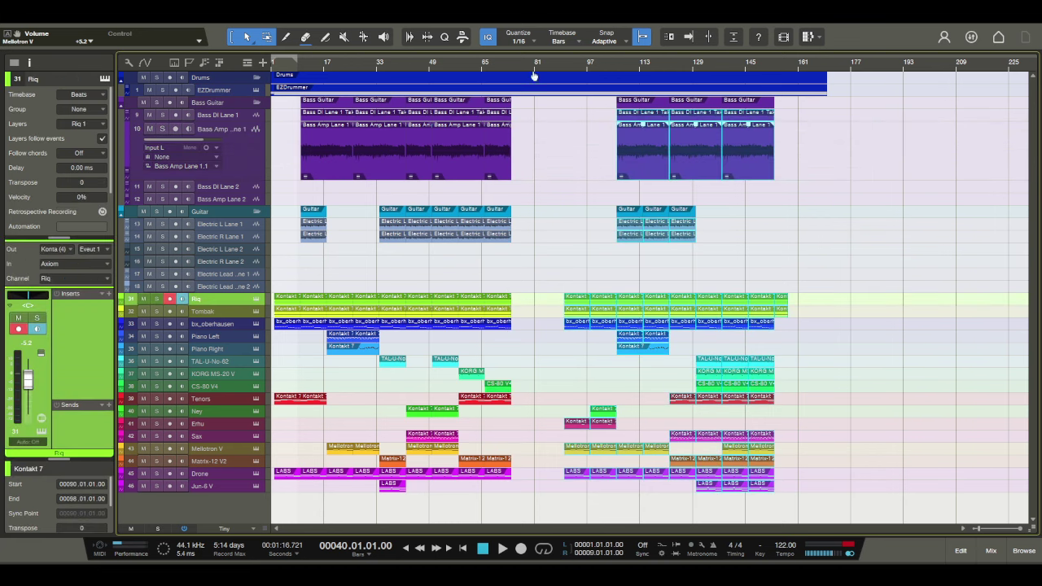
{"action": "key", "text": "e"}
{"action": "left_click", "coordinate": [585, 329]}
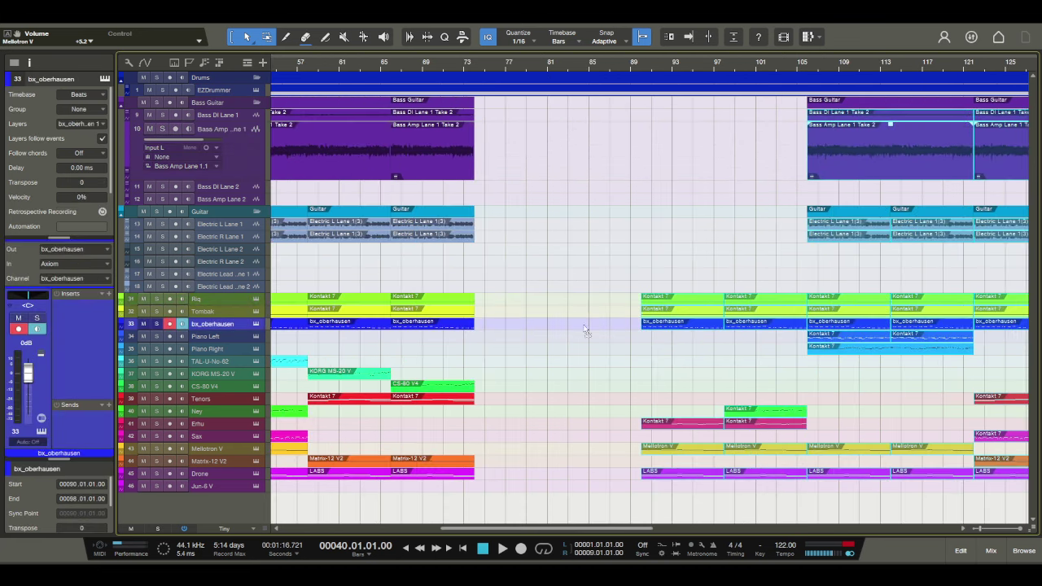
{"action": "left_click", "coordinate": [490, 323]}
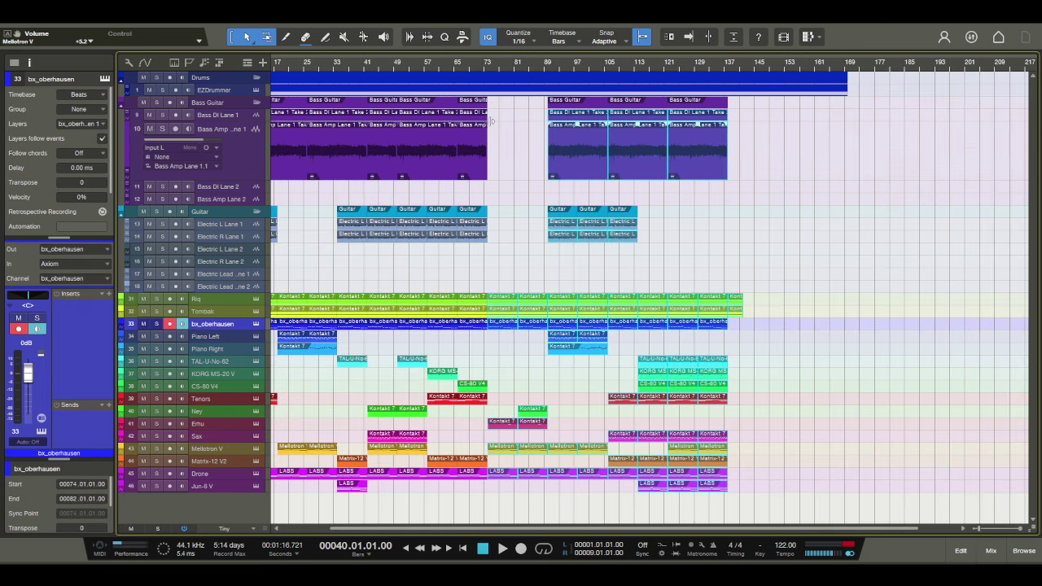
Step: Play the arrangement from bar 56 to hear the transition into bar 58
{"action": "left_click", "coordinate": [430, 67]}
{"action": "left_click_drag", "start_coordinate": [432, 70], "coordinate": [448, 82]}
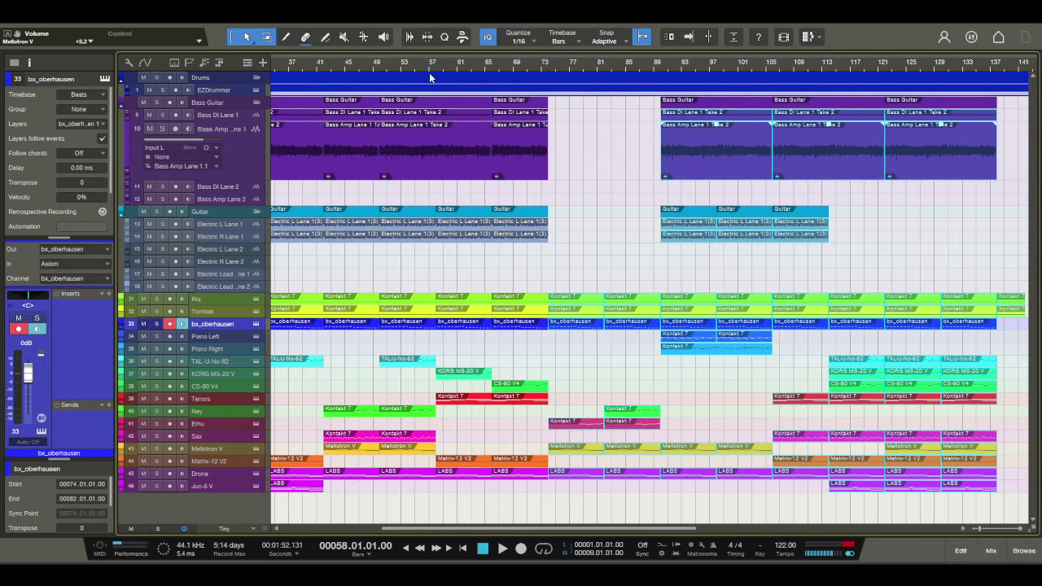
{"action": "left_click", "coordinate": [424, 75]}
{"action": "left_click", "coordinate": [423, 68]}
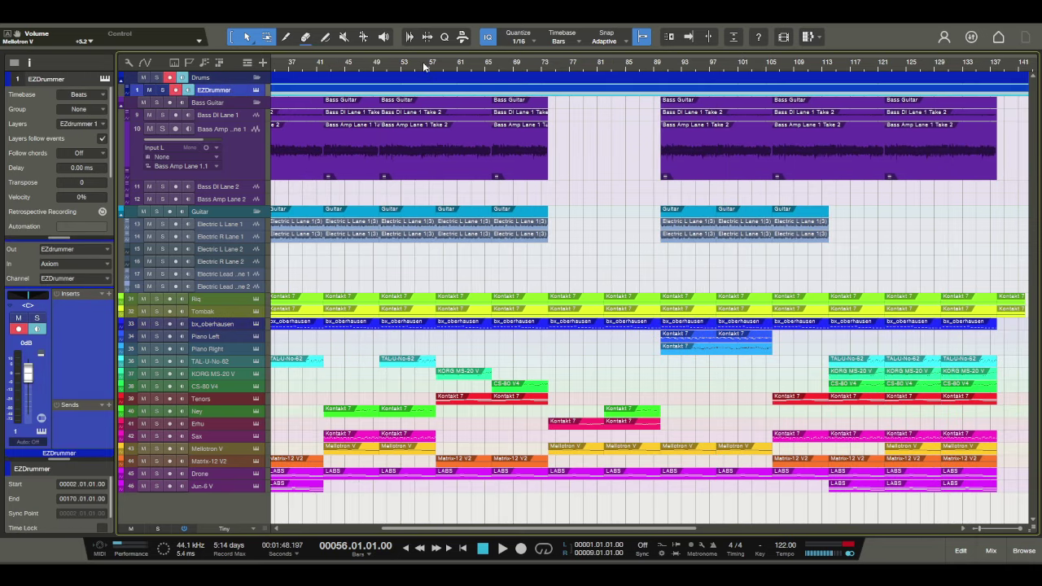
{"action": "key", "text": "space"}
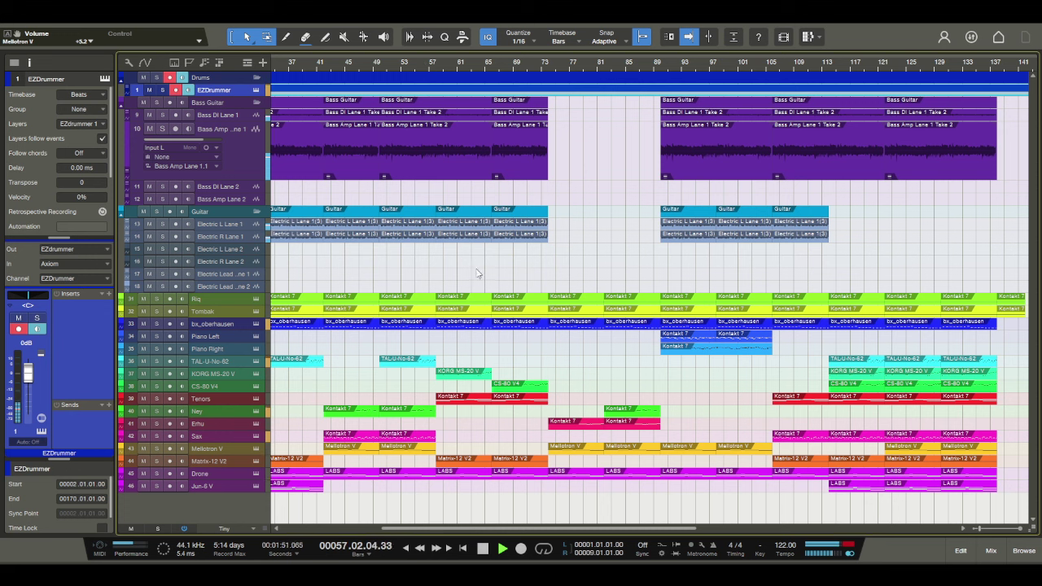
Step: Copy the bar 34 Jun-6 V event to bars 58 and 66, and raise the track's volume to +9.1 dB during playback
{"action": "left_click", "coordinate": [312, 488]}
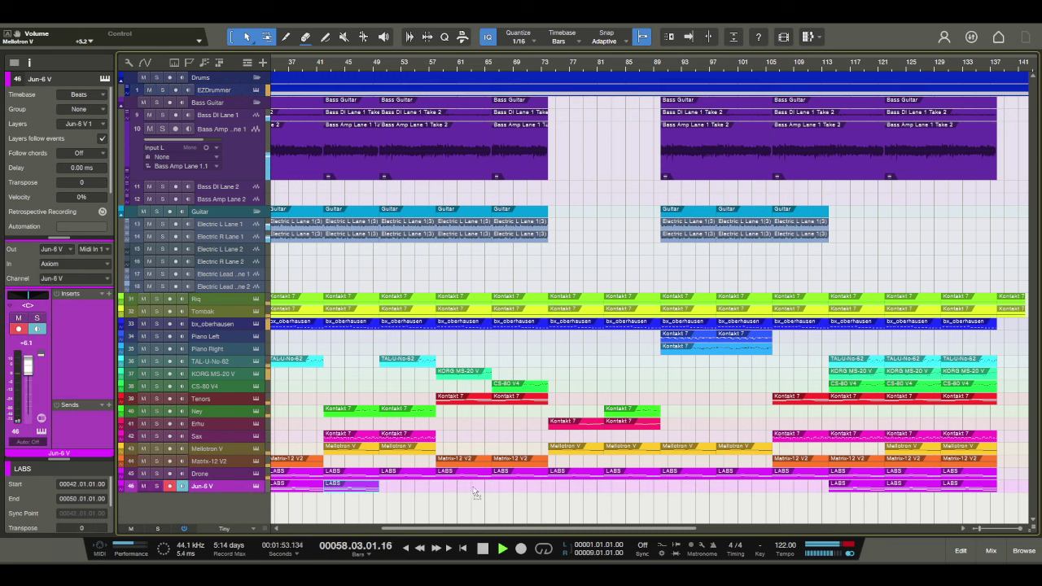
{"action": "key", "text": "ctrl+v"}
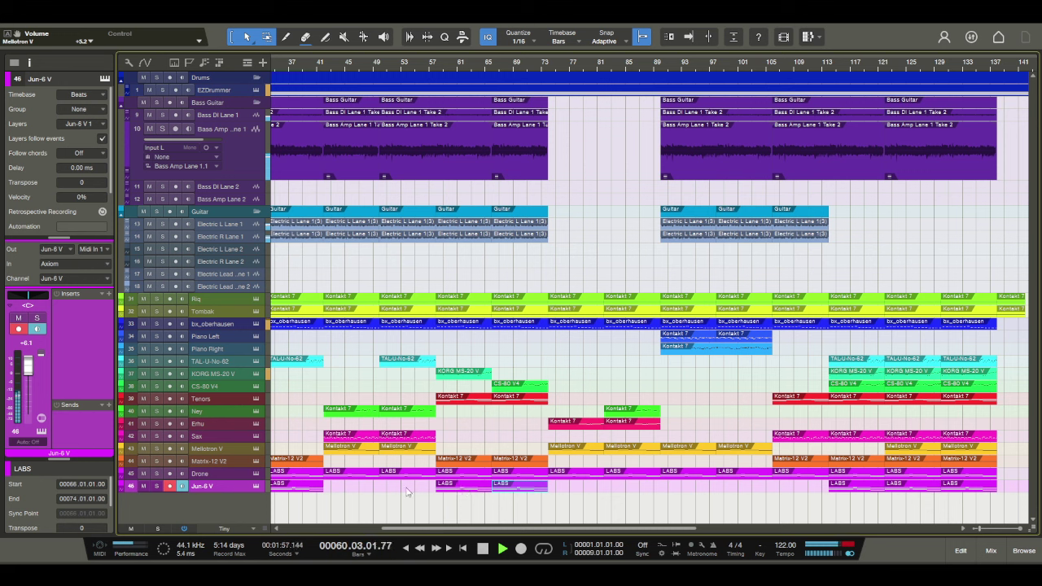
{"action": "left_click", "coordinate": [157, 487]}
{"action": "left_click", "coordinate": [158, 487]}
{"action": "left_click_drag", "start_coordinate": [31, 372], "coordinate": [31, 367]}
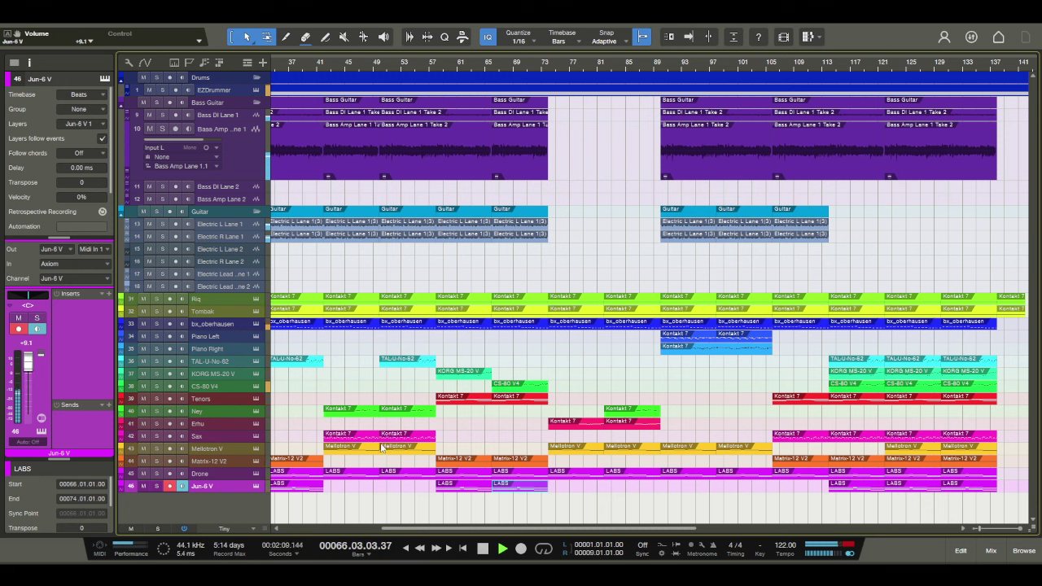
Step: Listen on to about bar 91 while checking the CS-80 V4 and Erhu tracks, stop playback and show the whole arrangement
{"action": "left_click", "coordinate": [252, 389]}
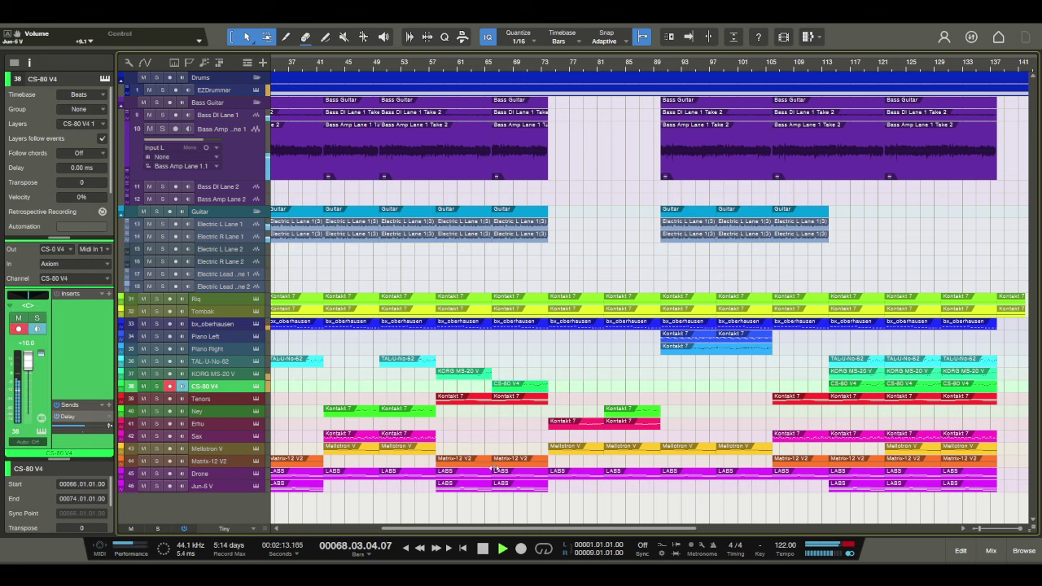
{"action": "left_click_drag", "start_coordinate": [525, 530], "coordinate": [549, 528]}
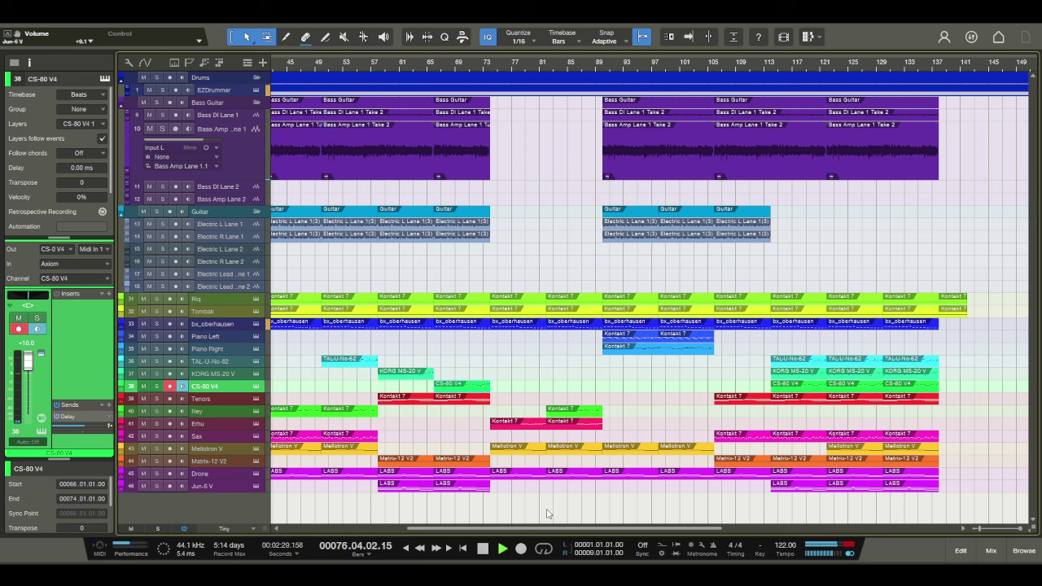
{"action": "left_click", "coordinate": [222, 422]}
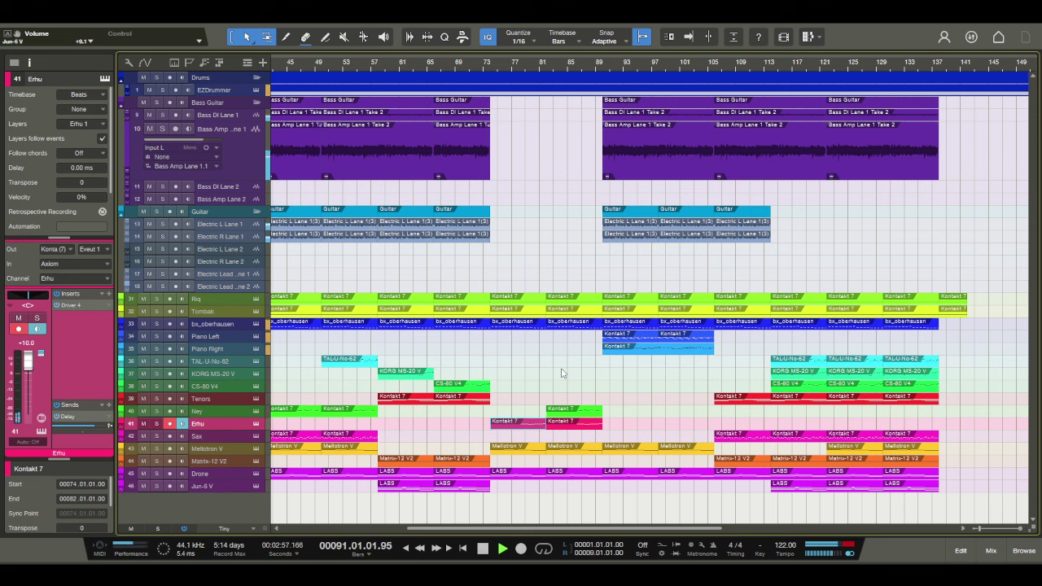
{"action": "key", "text": "space"}
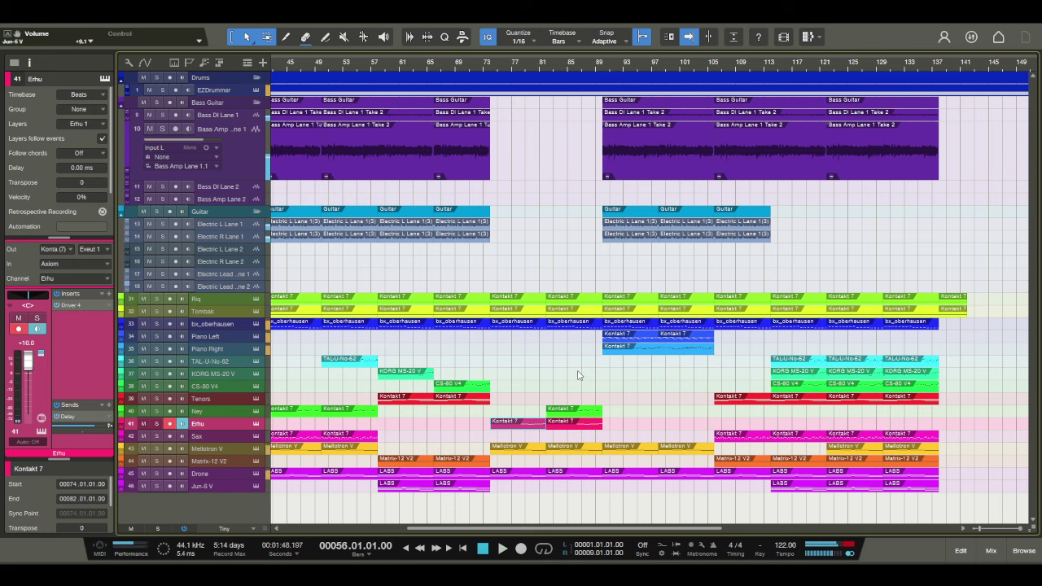
{"action": "left_click_drag", "start_coordinate": [527, 64], "coordinate": [525, 47]}
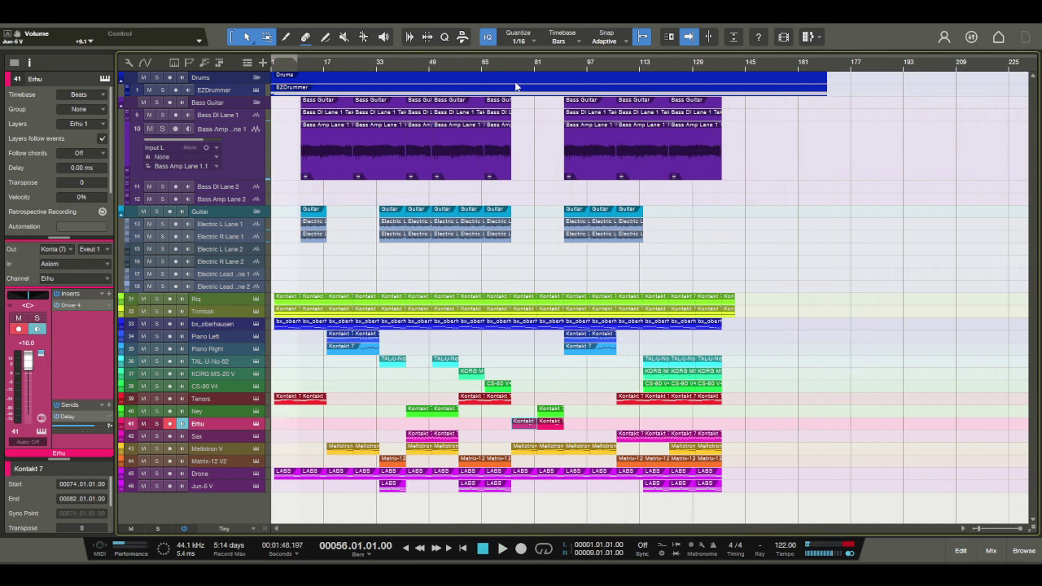
Step: Play the arrangement from bar 73 to hear the Erhu section's start, stopping after a few bars
{"action": "left_click", "coordinate": [508, 65]}
{"action": "key", "text": "space"}
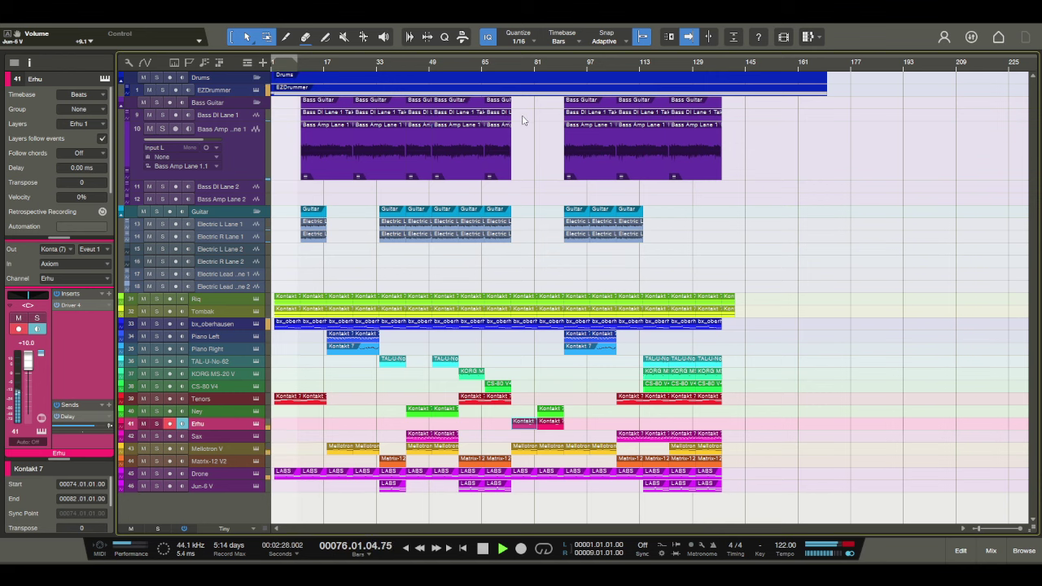
{"action": "left_click_drag", "start_coordinate": [548, 70], "coordinate": [547, 79]}
{"action": "key", "text": "space"}
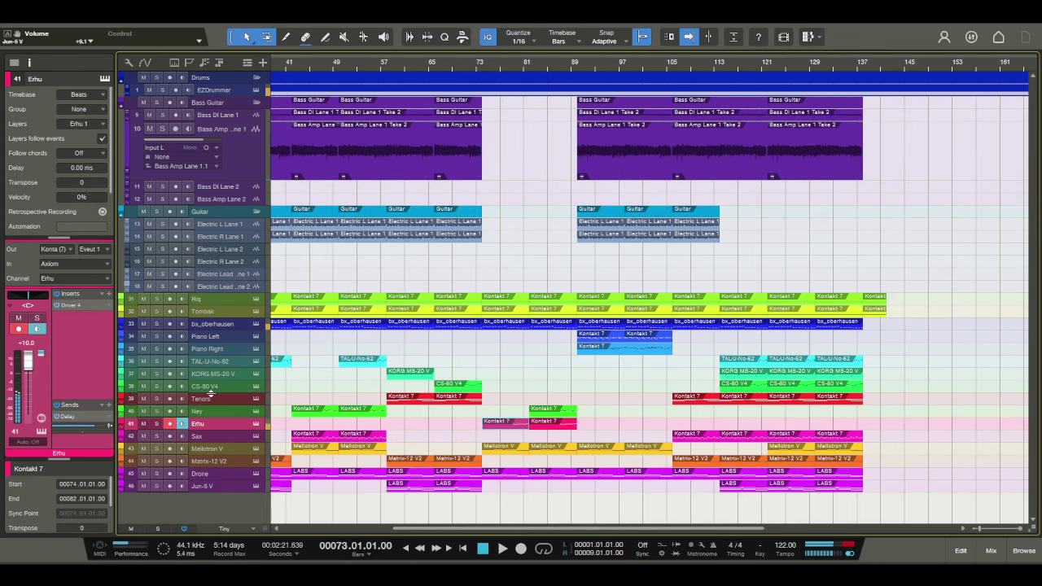
Step: Add a Plate send to the Erhu track and set the Plate effect channel's volume to -17.5 dB while playing from bar 73
{"action": "left_click_drag", "start_coordinate": [30, 362], "coordinate": [30, 361]}
{"action": "left_click", "coordinate": [225, 412]}
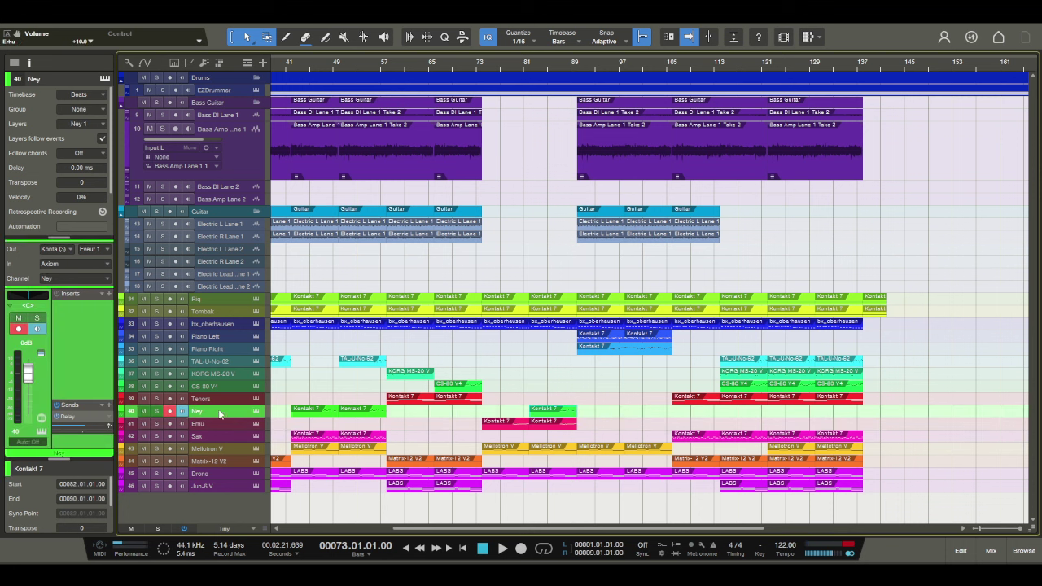
{"action": "left_click", "coordinate": [230, 423]}
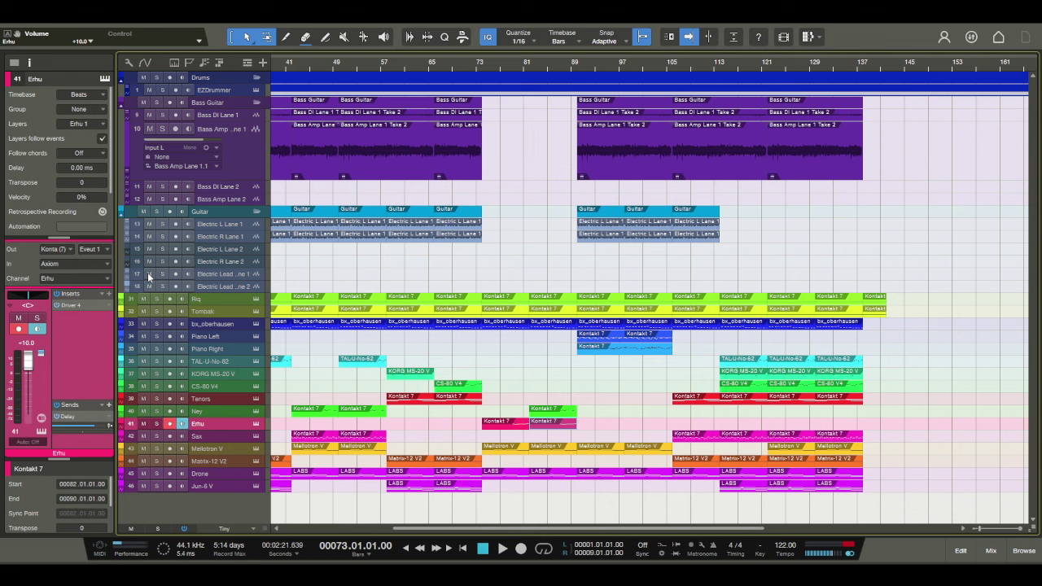
{"action": "left_click", "coordinate": [990, 550]}
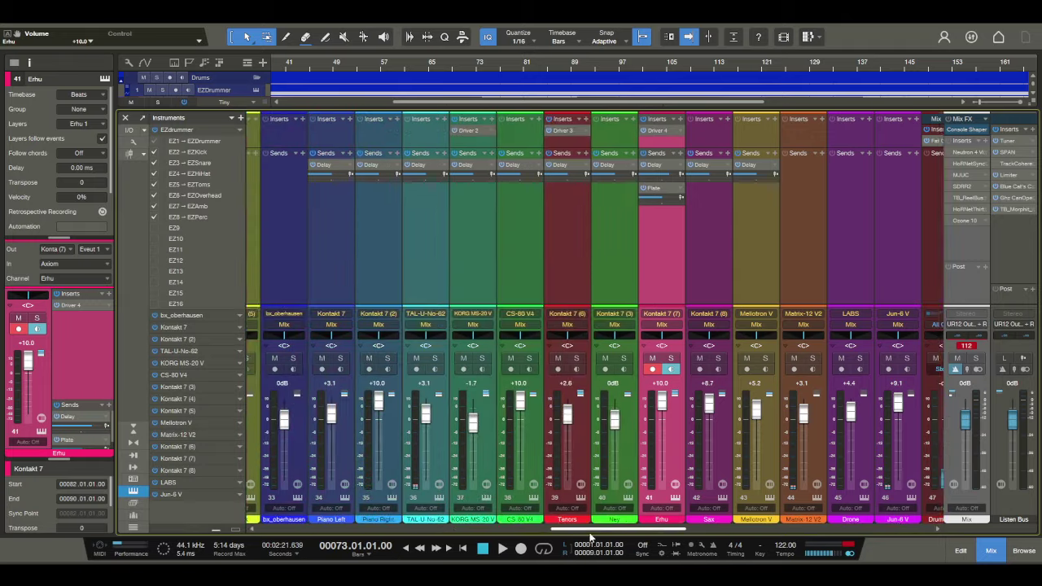
{"action": "left_click_drag", "start_coordinate": [591, 536], "coordinate": [457, 527]}
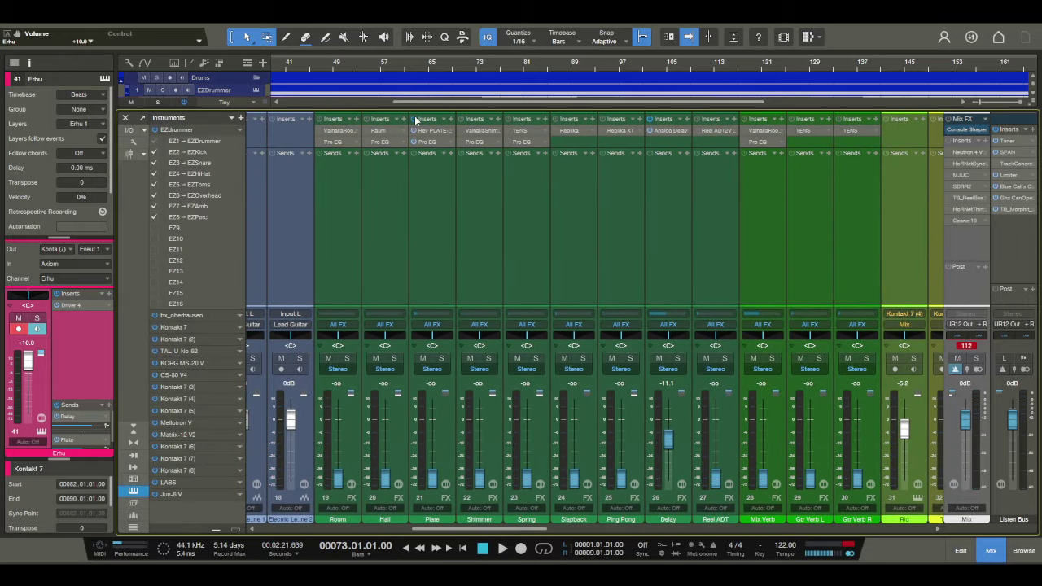
{"action": "left_click_drag", "start_coordinate": [432, 482], "coordinate": [432, 446]}
{"action": "key", "text": "space"}
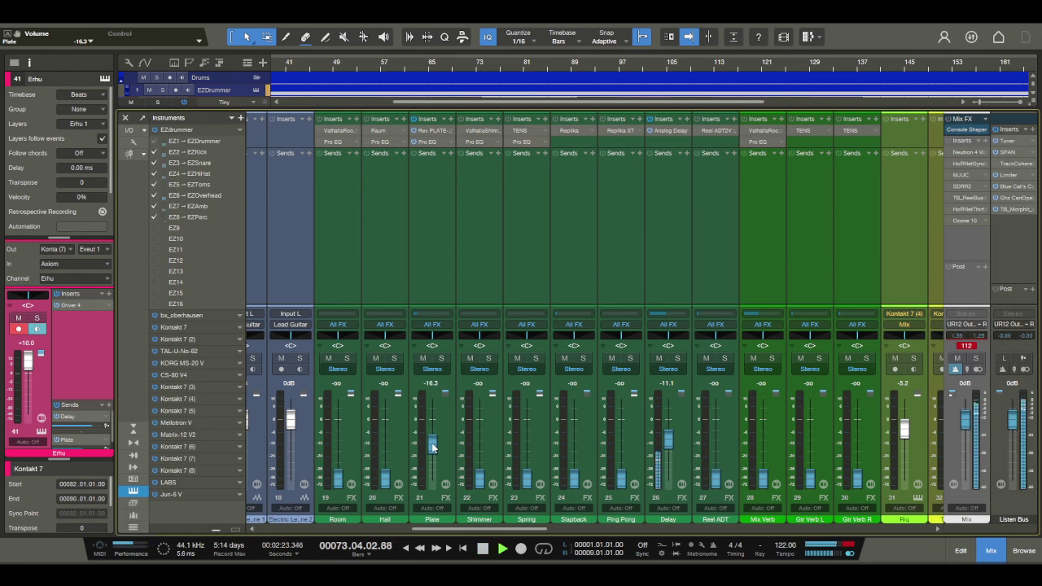
{"action": "left_click_drag", "start_coordinate": [432, 446], "coordinate": [433, 448]}
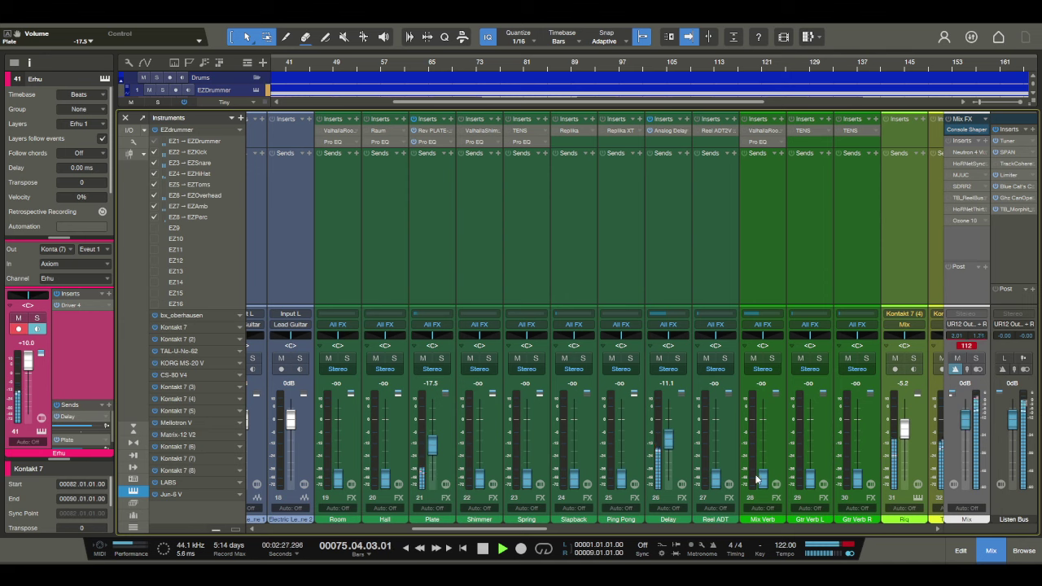
Step: Return to the full arrangement view, listen on to about bar 94 and stop playback
{"action": "key", "text": "F3"}
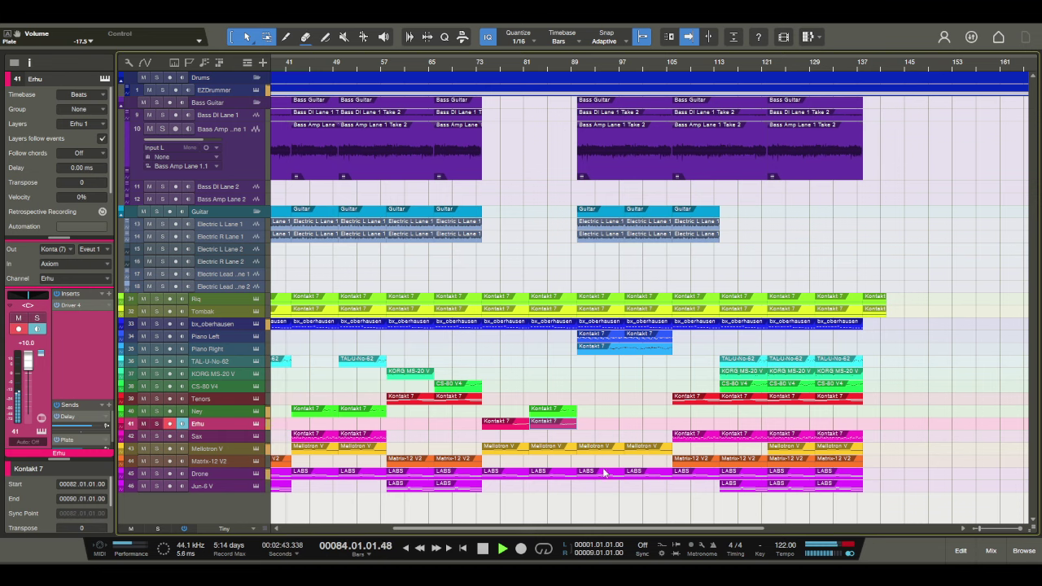
{"action": "scroll", "coordinate": [488, 62], "scroll_direction": "down", "scroll_amount": 3}
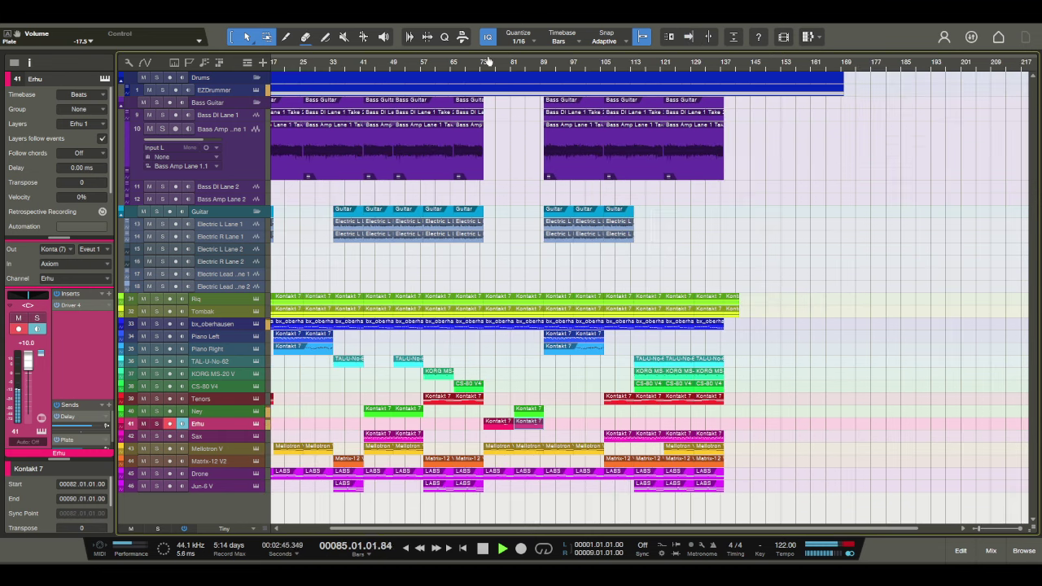
{"action": "scroll", "coordinate": [488, 63], "scroll_direction": "up", "scroll_amount": 3}
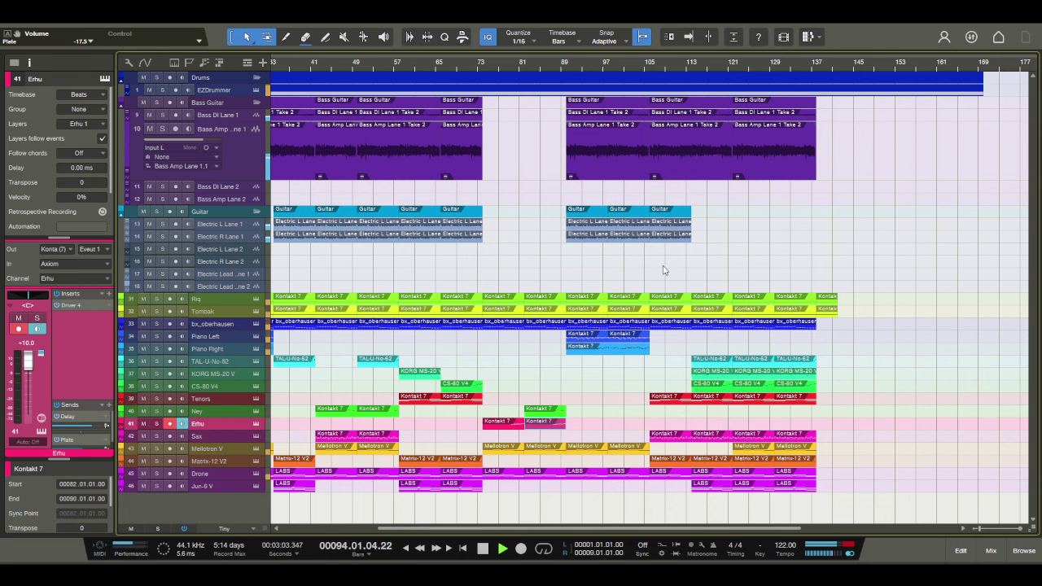
{"action": "key", "text": "space"}
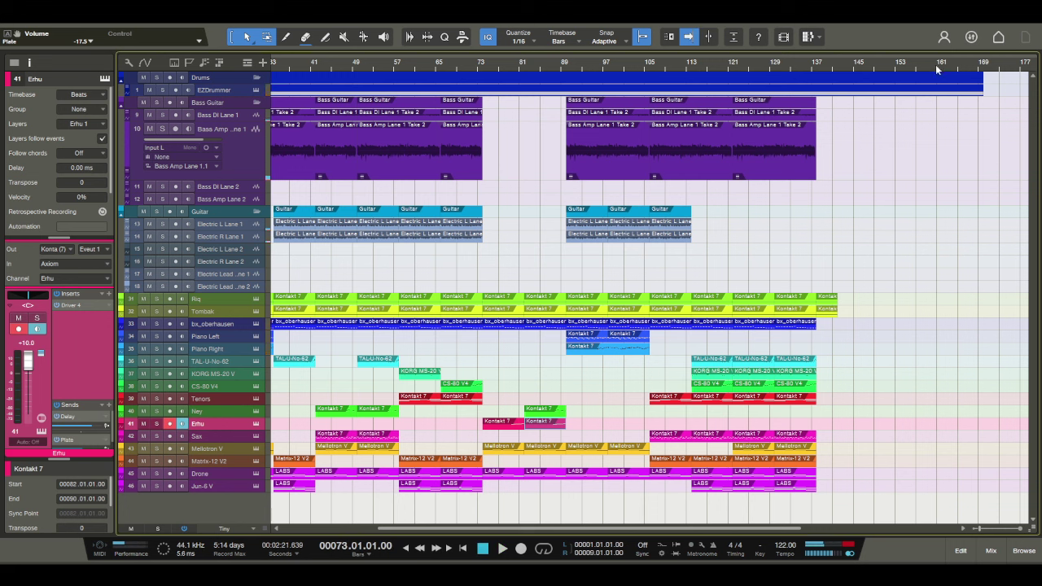
Step: Shorten the EZDrummer event so that it ends at bar 74
{"action": "left_click", "coordinate": [981, 92]}
{"action": "left_click_drag", "start_coordinate": [983, 91], "coordinate": [482, 91]}
{"action": "scroll", "coordinate": [482, 67], "scroll_direction": "left", "scroll_amount": 2}
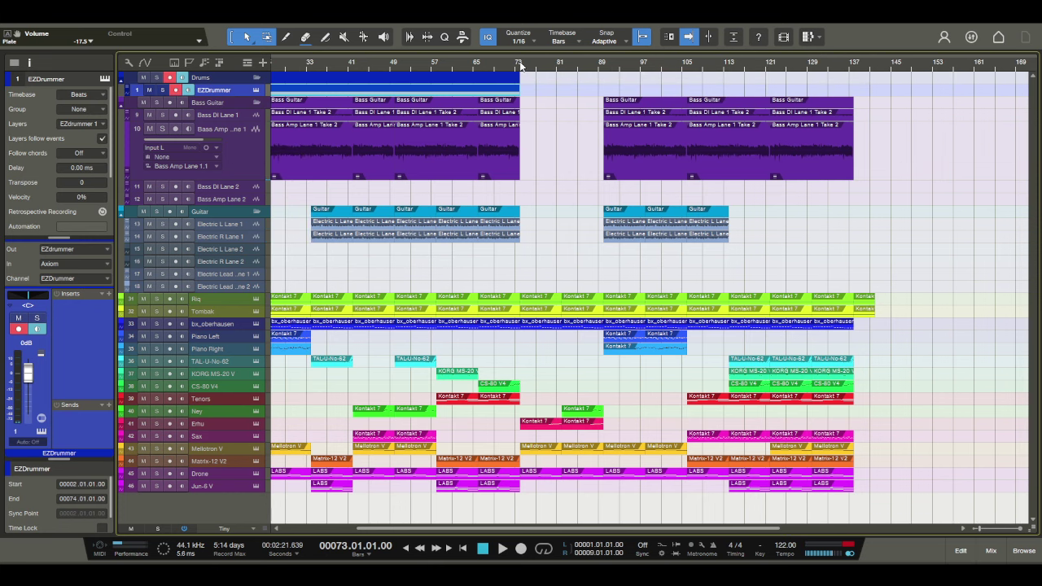
Step: Insert an empty pattern on the EZDrummer track at bar 74, extend it to bar 89 and open it for editing
{"action": "left_click", "coordinate": [521, 67]}
{"action": "key", "text": "ctrl+shift+p"}
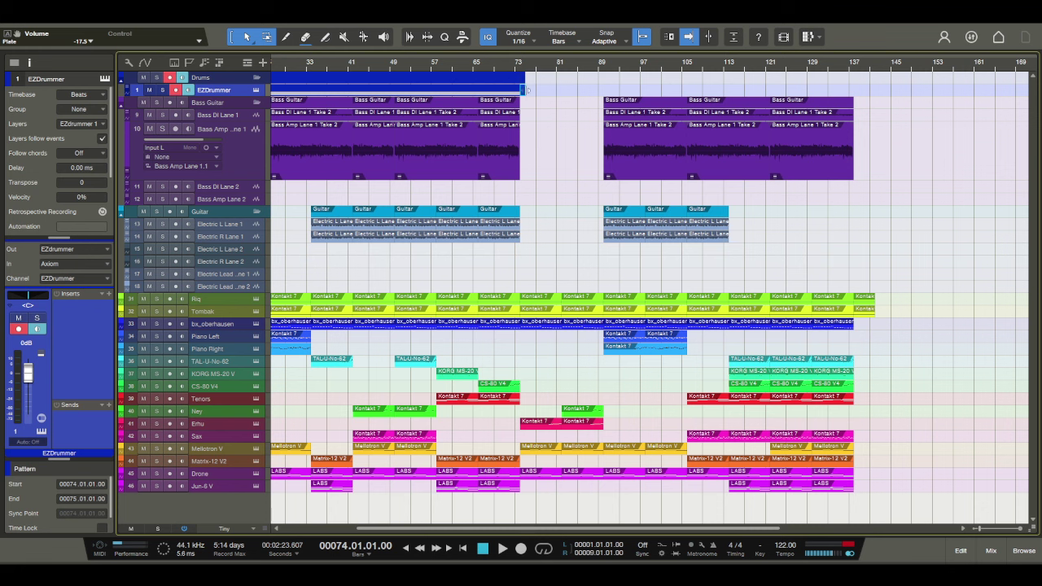
{"action": "left_click_drag", "start_coordinate": [527, 90], "coordinate": [597, 92]}
{"action": "double_click", "coordinate": [568, 95]}
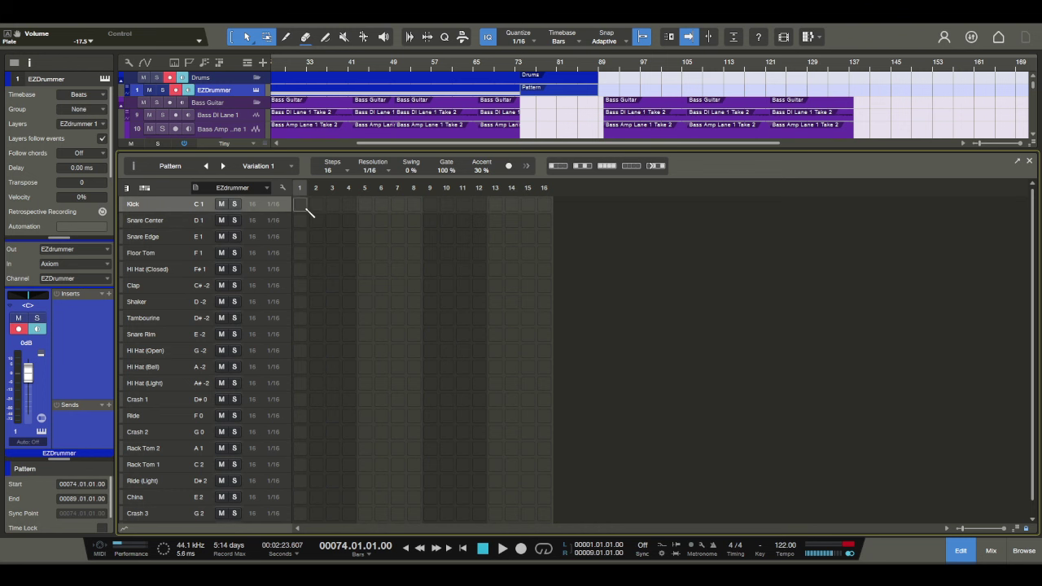
Step: Examine the steps of the preceding EZDrummer pattern and reopen the empty pattern at bar 74
{"action": "left_click", "coordinate": [473, 86]}
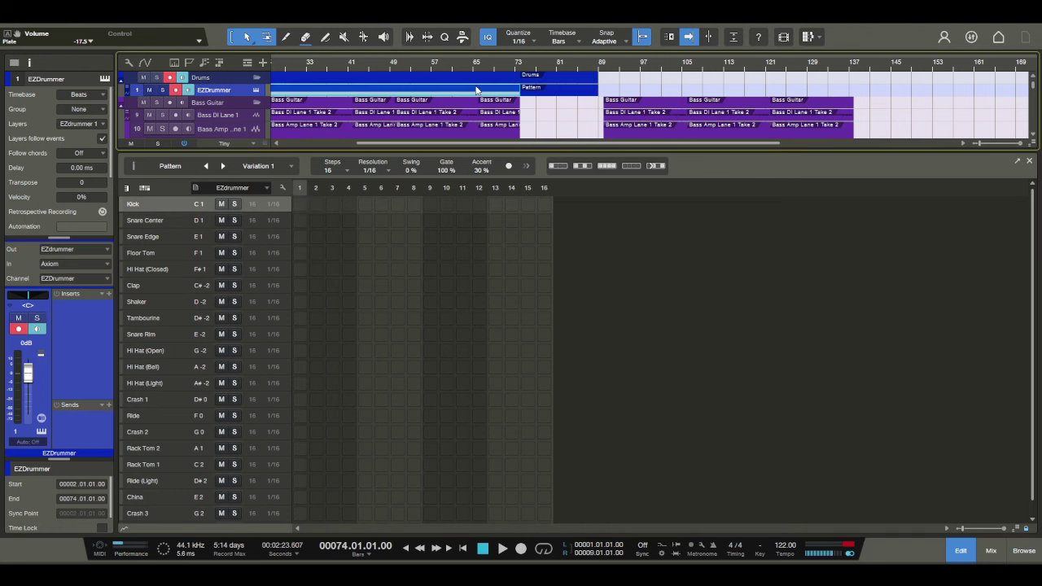
{"action": "double_click", "coordinate": [477, 90]}
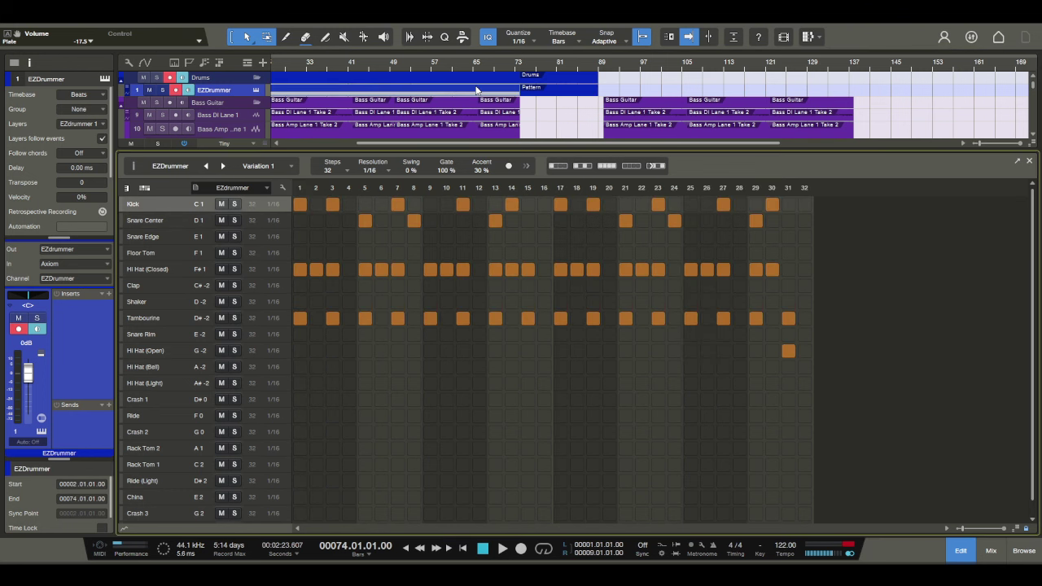
{"action": "double_click", "coordinate": [559, 88]}
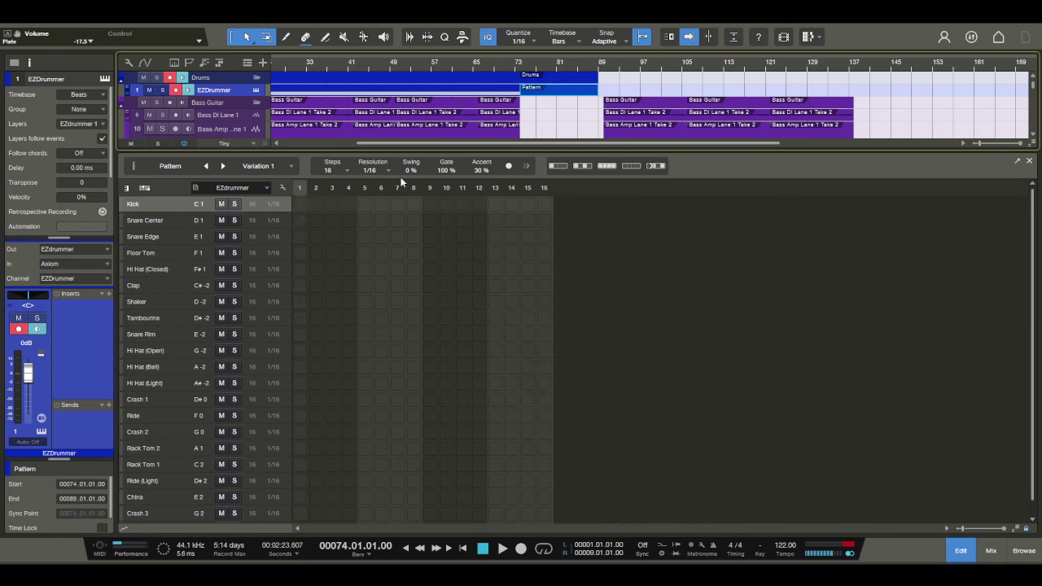
Step: Program kicks on steps 1, 3, 9 and 12 and snare rim hits on steps 7 and 15
{"action": "left_click", "coordinate": [300, 204]}
{"action": "left_click", "coordinate": [332, 204]}
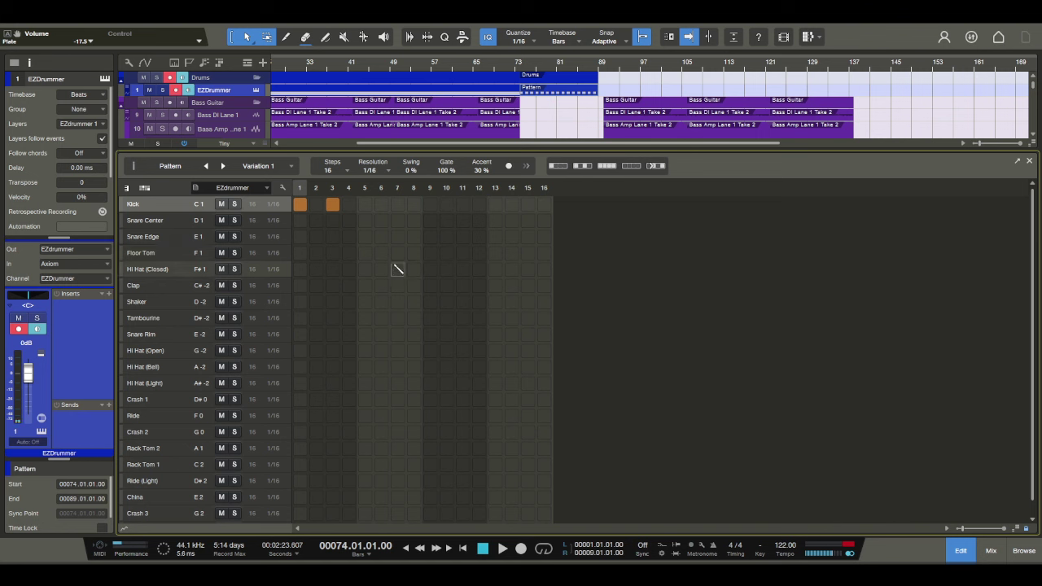
{"action": "left_click", "coordinate": [397, 334]}
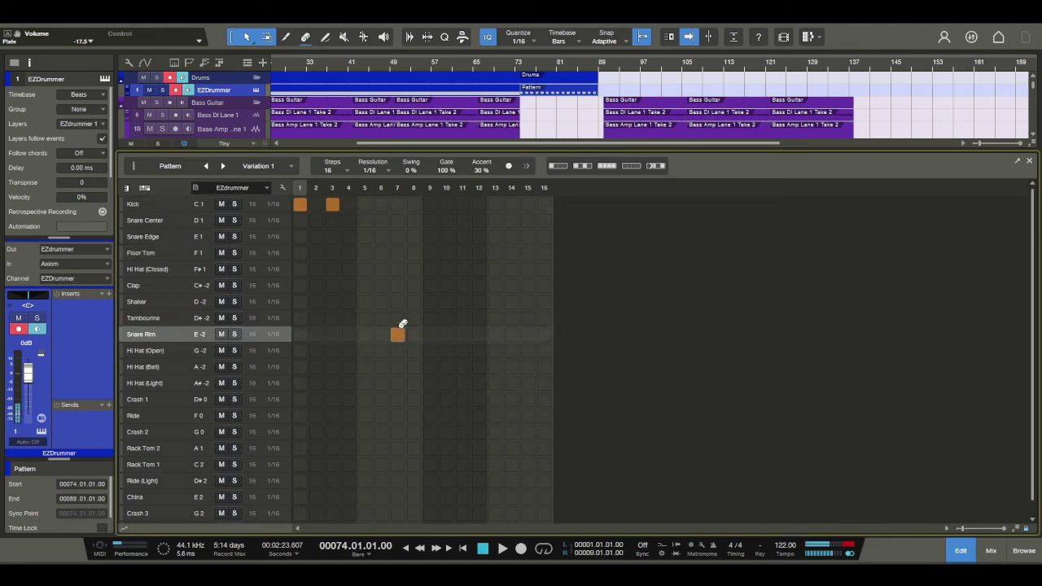
{"action": "left_click", "coordinate": [429, 205]}
{"action": "left_click", "coordinate": [479, 205]}
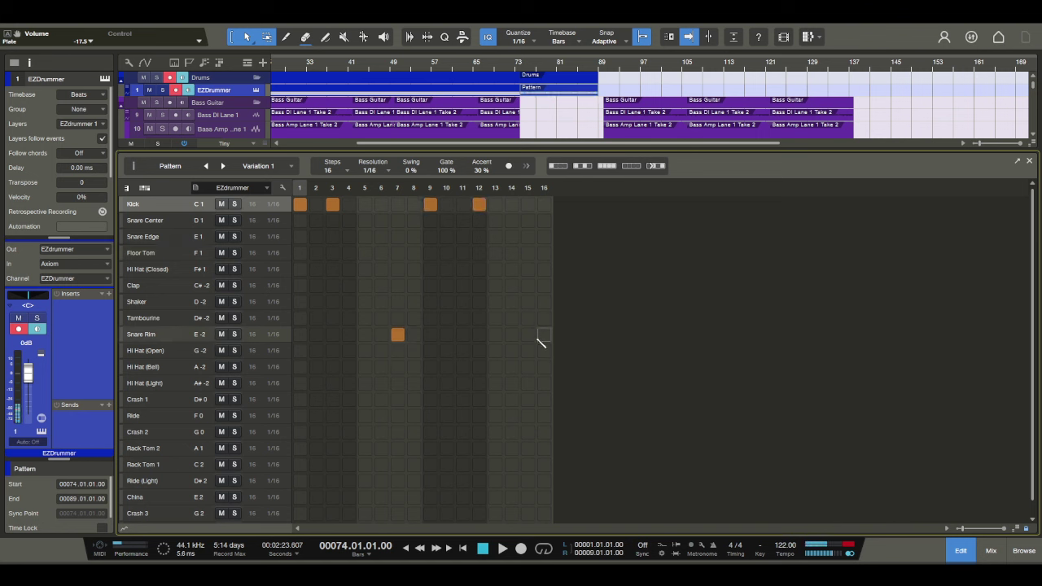
{"action": "left_click", "coordinate": [528, 334]}
Step: Audition the new drum pattern from bar 74, first with the full arrangement and again with EZDrummer soloed
{"action": "key", "text": "space"}
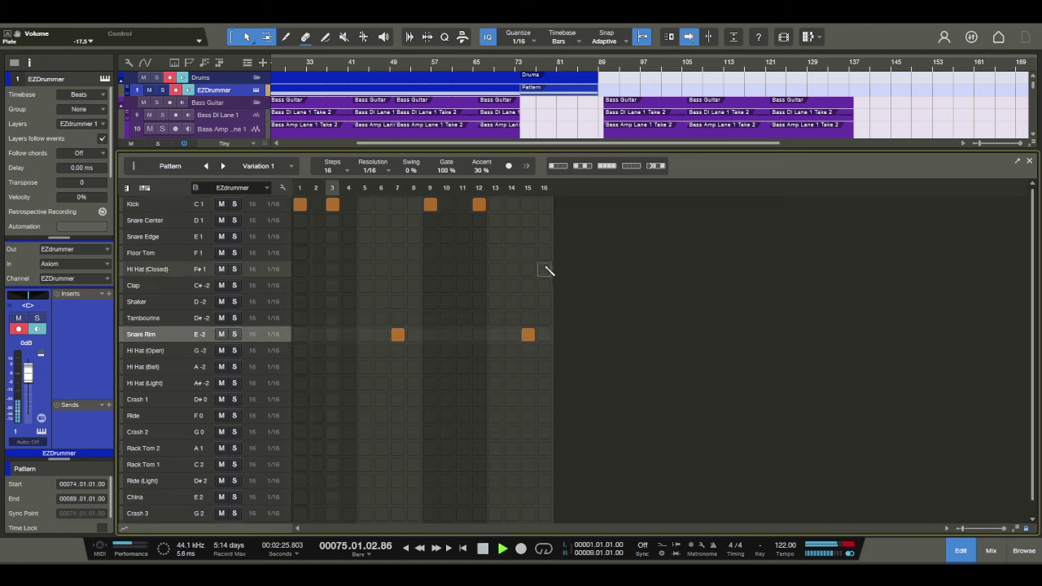
{"action": "key", "text": "space"}
{"action": "left_click", "coordinate": [163, 91]}
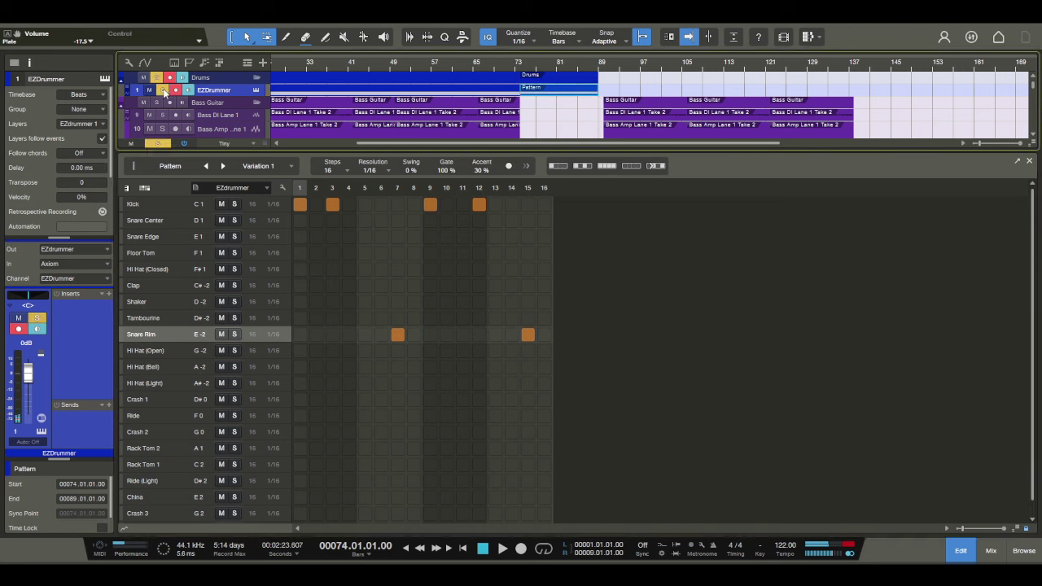
{"action": "key", "text": "space"}
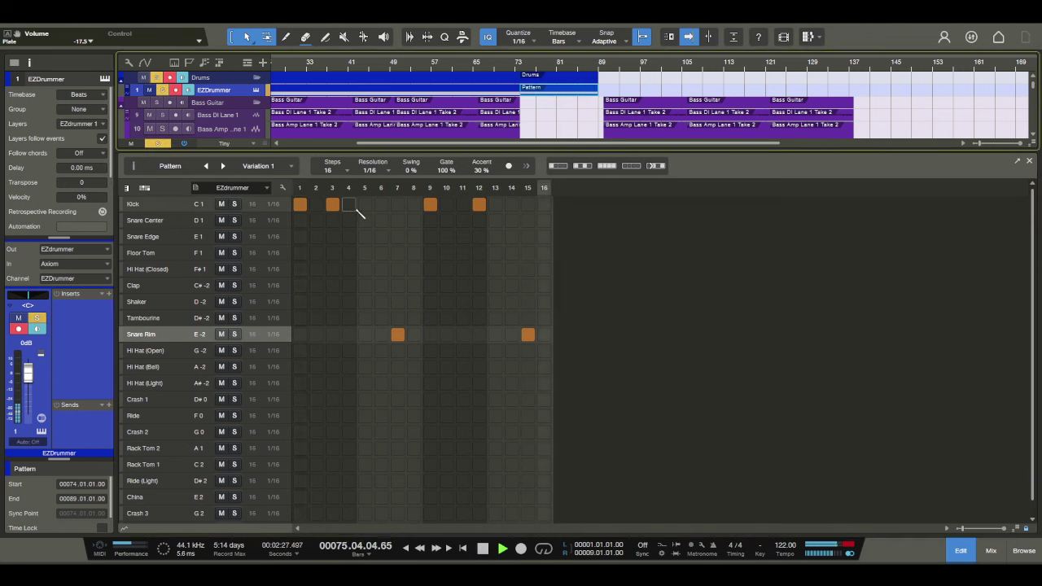
{"action": "key", "text": "space"}
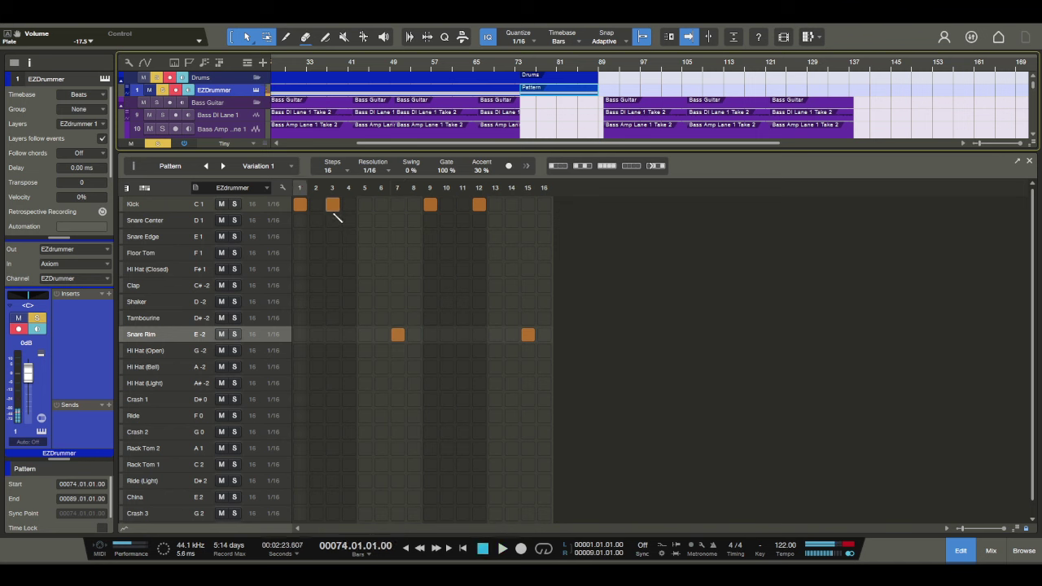
Step: Add closed hi-hats on every second step of the pattern, and unsolo the EZDrummer track after auditioning it
{"action": "left_click", "coordinate": [160, 267]}
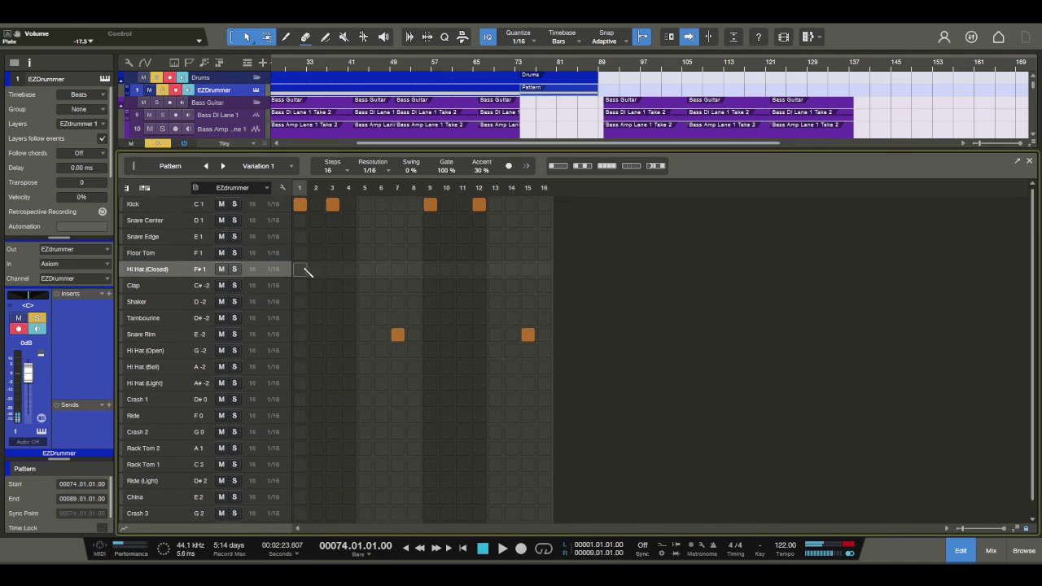
{"action": "left_click", "coordinate": [301, 270]}
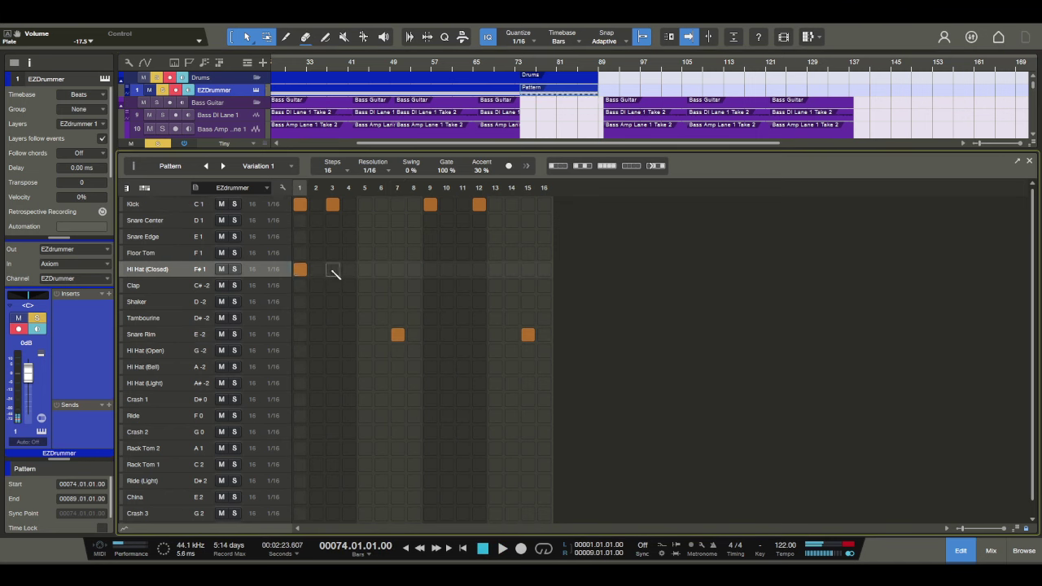
{"action": "left_click", "coordinate": [586, 165]}
{"action": "key", "text": "space"}
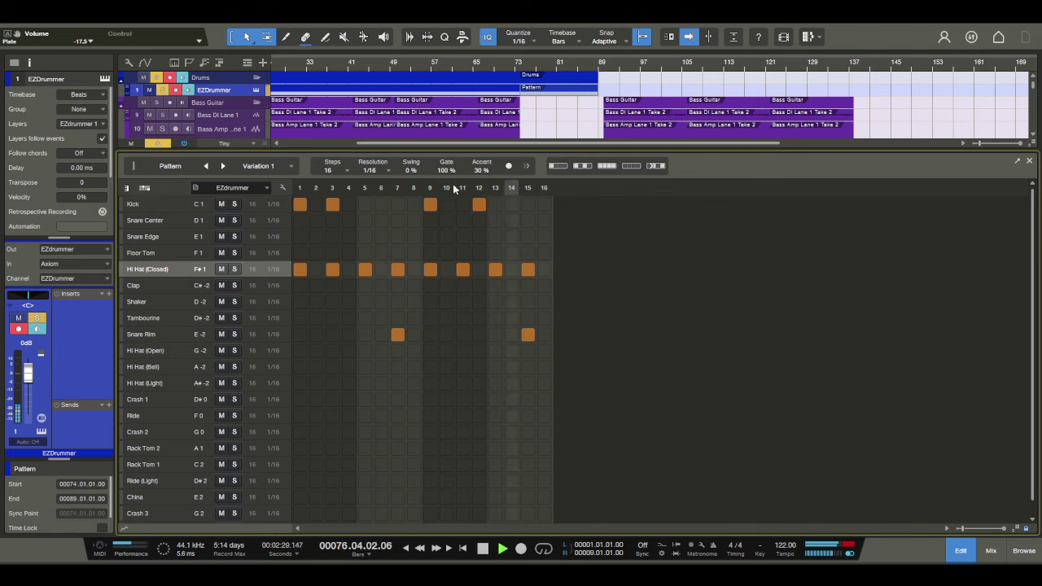
{"action": "key", "text": "space"}
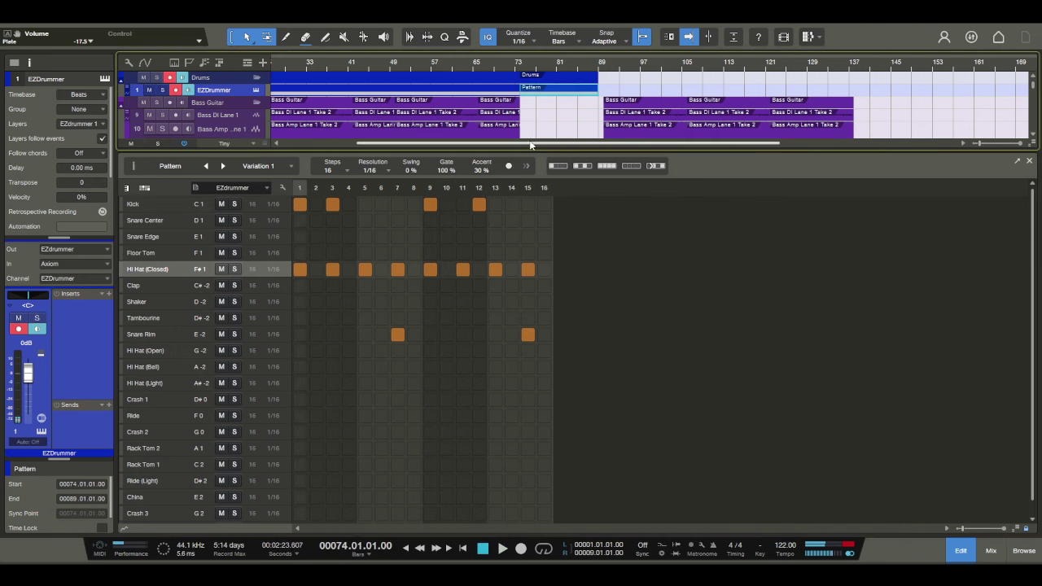
Step: Raise the All Drums bus volume to +10.0 dB and listen to the section from bar 74 to about bar 80
{"action": "left_click", "coordinate": [990, 551]}
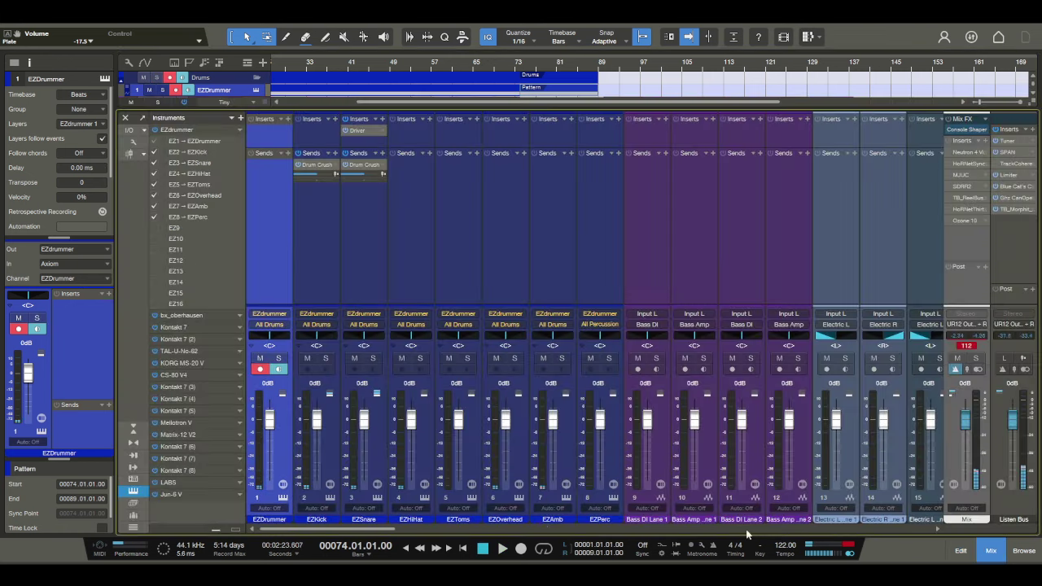
{"action": "left_click", "coordinate": [746, 530]}
{"action": "left_click_drag", "start_coordinate": [748, 533], "coordinate": [804, 502]}
{"action": "left_click_drag", "start_coordinate": [742, 428], "coordinate": [743, 399]}
{"action": "left_click", "coordinate": [991, 552]}
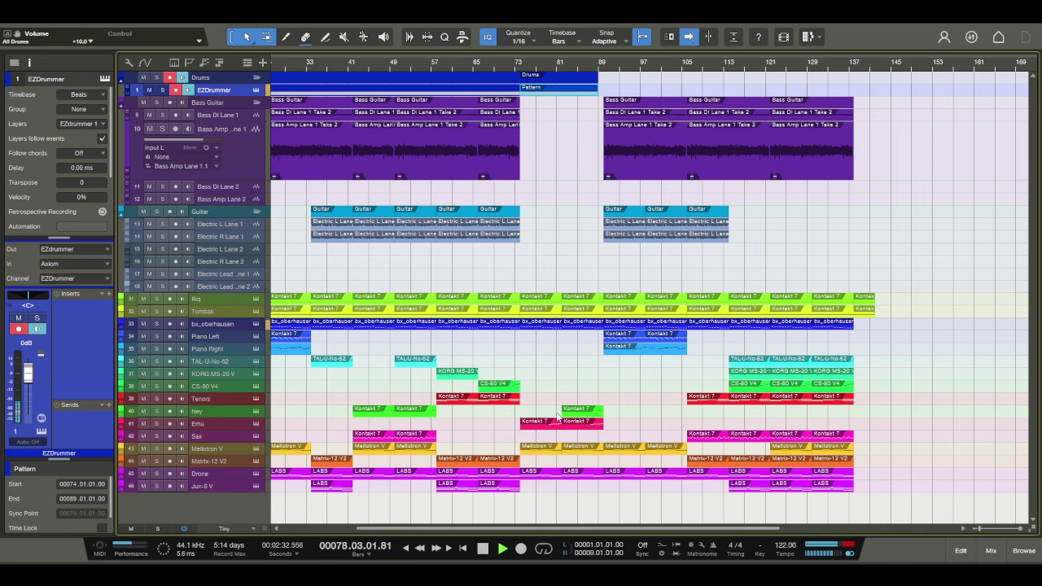
{"action": "left_click", "coordinate": [547, 474]}
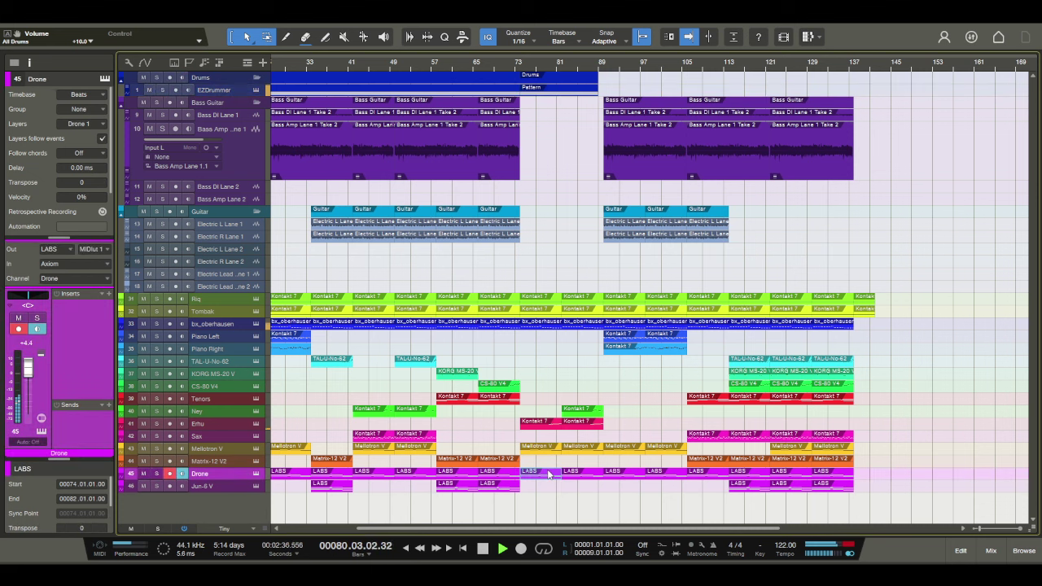
{"action": "key", "text": "space"}
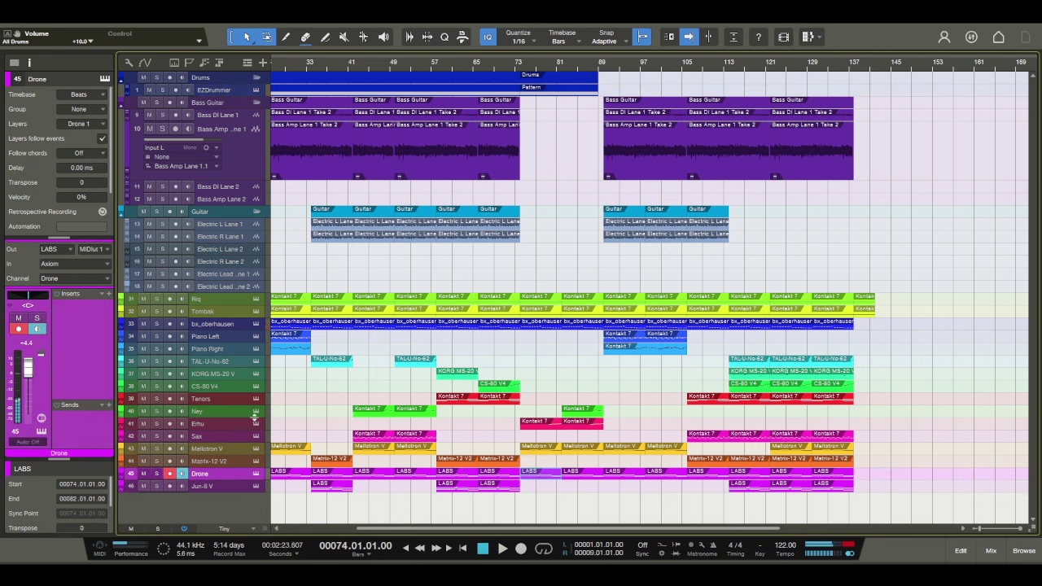
Step: Raise the Ping Pong effects channel, which the Erhu track sends to, to about -18.6 dB in the mixer
{"action": "left_click", "coordinate": [236, 423]}
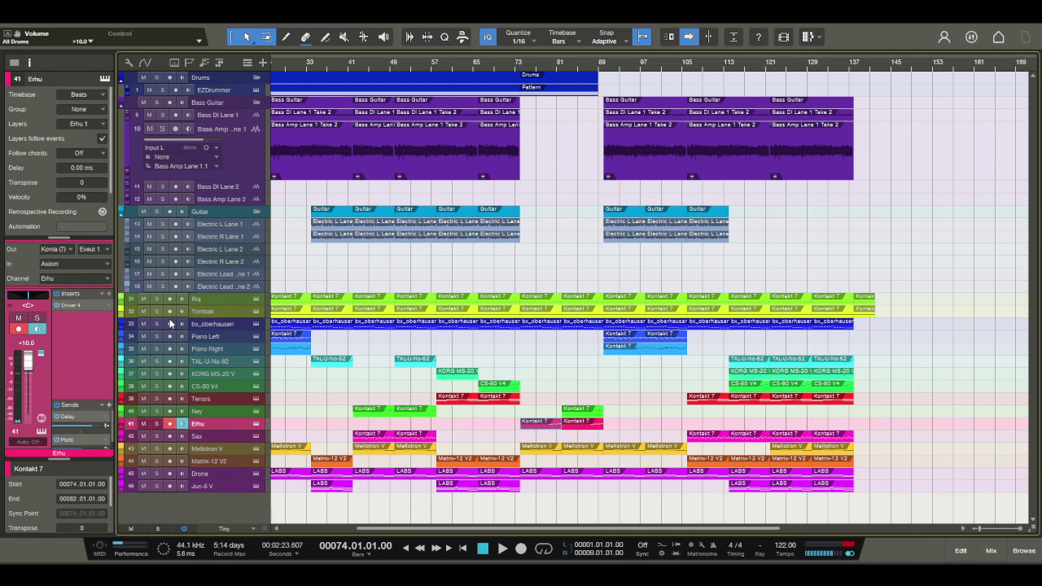
{"action": "left_click", "coordinate": [992, 551]}
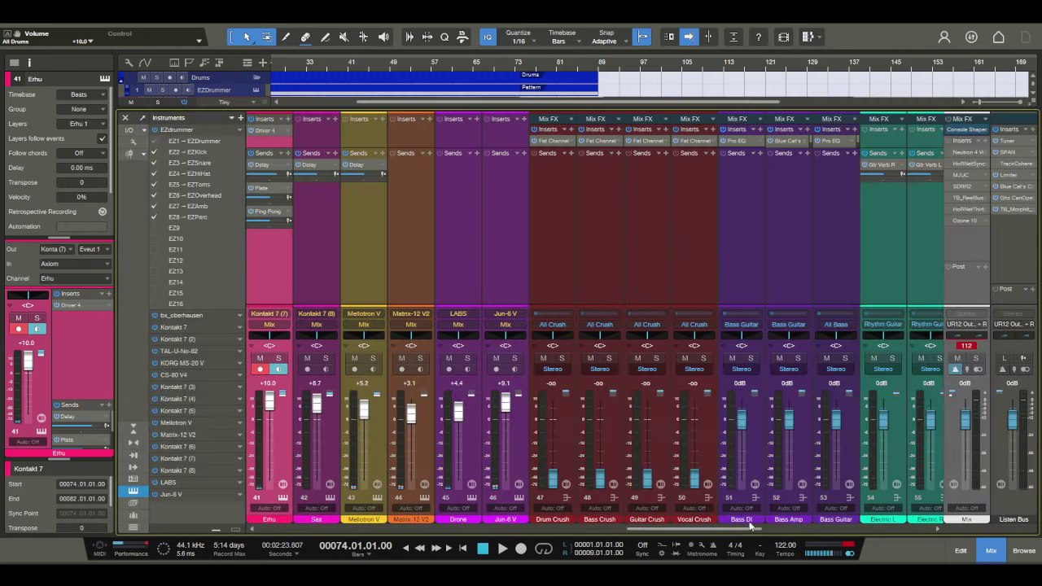
{"action": "left_click_drag", "start_coordinate": [672, 529], "coordinate": [482, 529]}
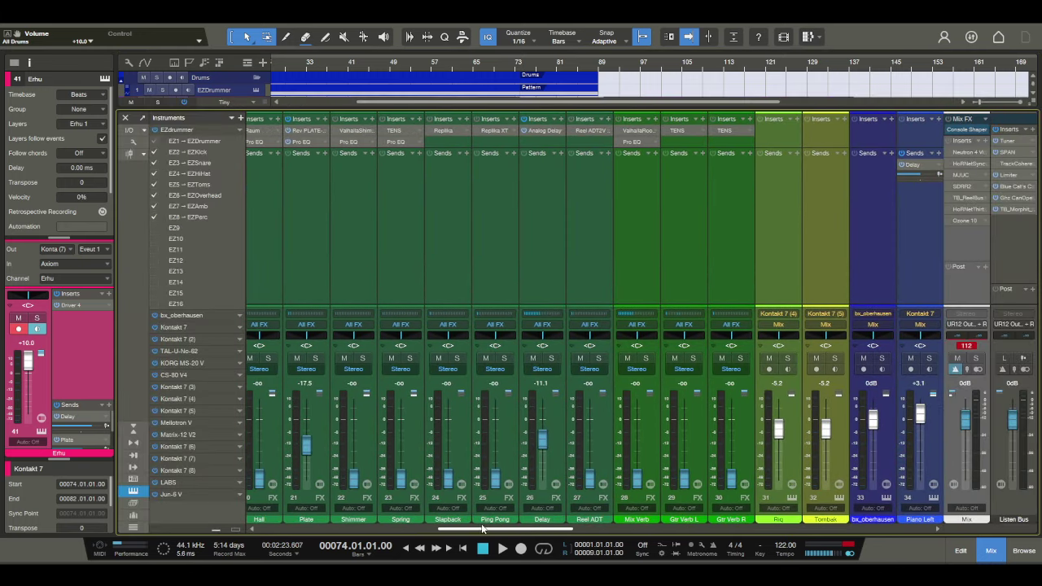
{"action": "left_click_drag", "start_coordinate": [495, 478], "coordinate": [497, 449]}
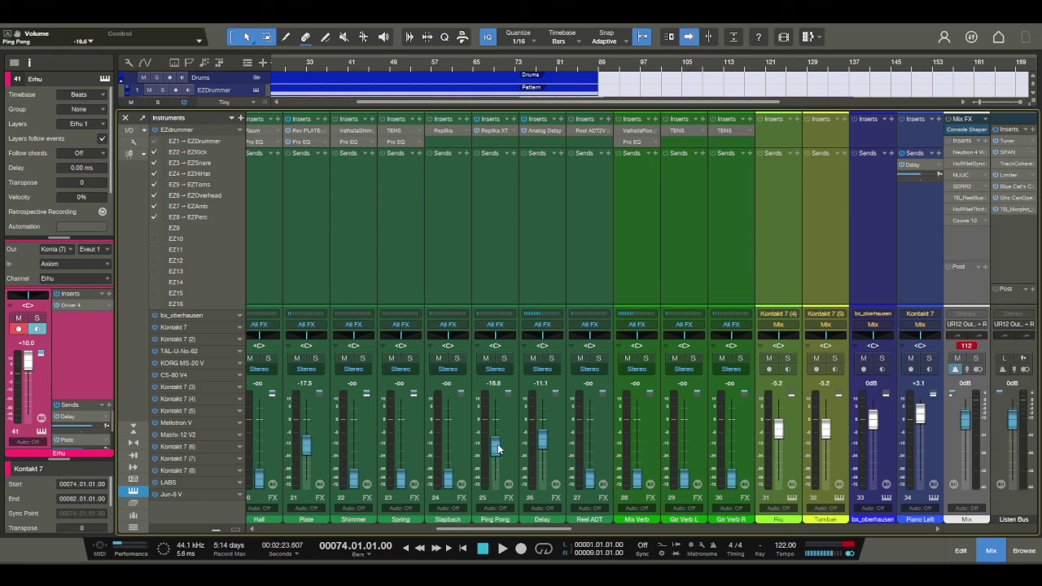
Step: Audition the Erhu section from bar 74, briefly soloing the Erhu track to judge its effects
{"action": "key", "text": "space"}
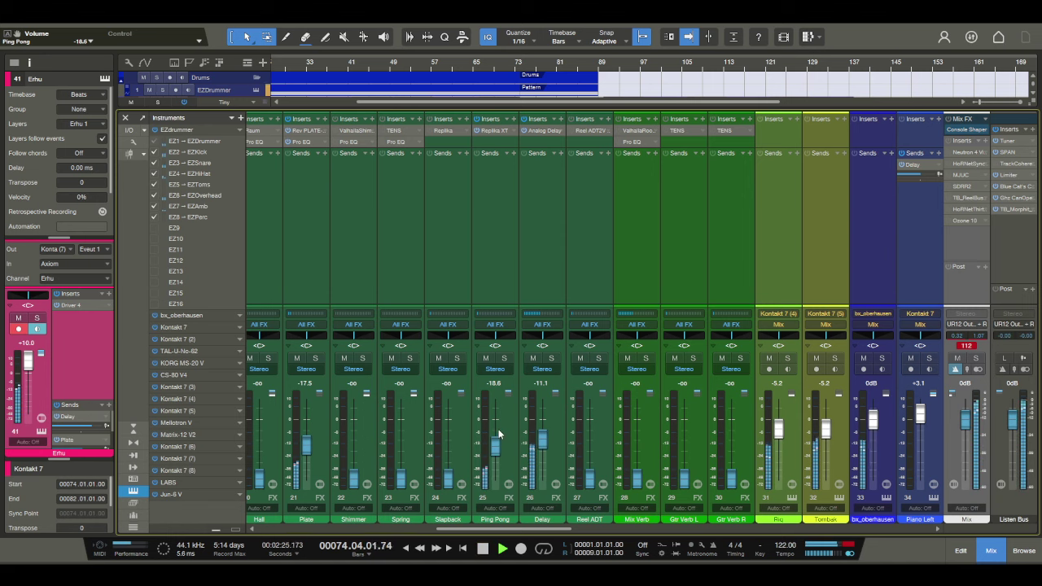
{"action": "left_click", "coordinate": [992, 551]}
{"action": "left_click", "coordinate": [157, 424]}
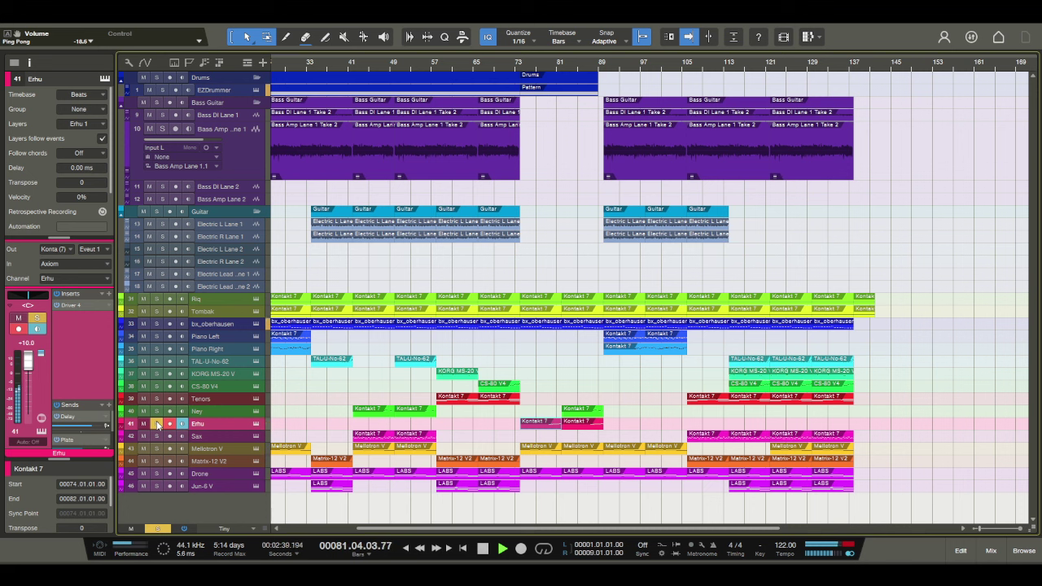
{"action": "left_click", "coordinate": [157, 424]}
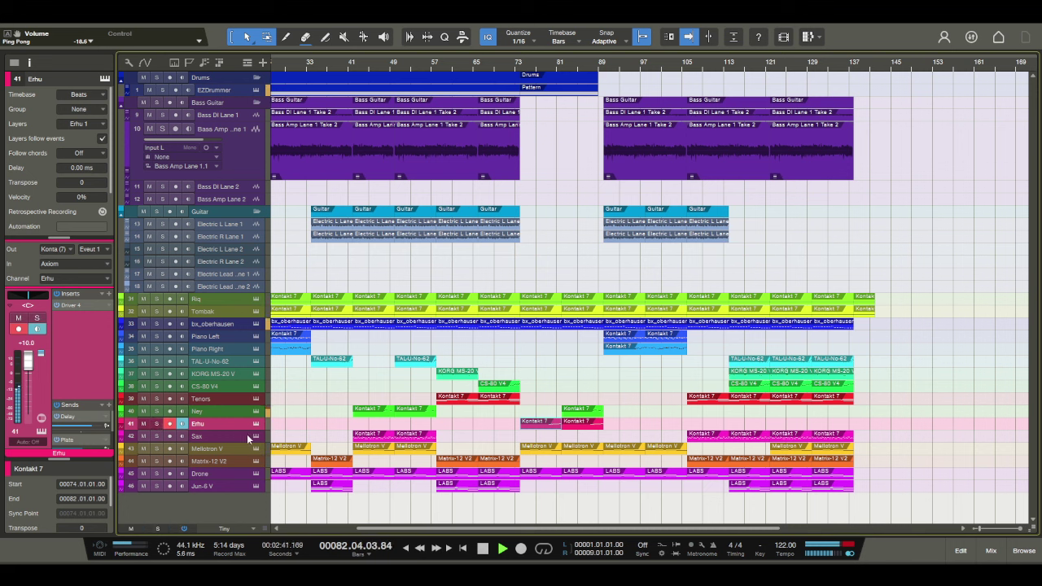
{"action": "key", "text": "space"}
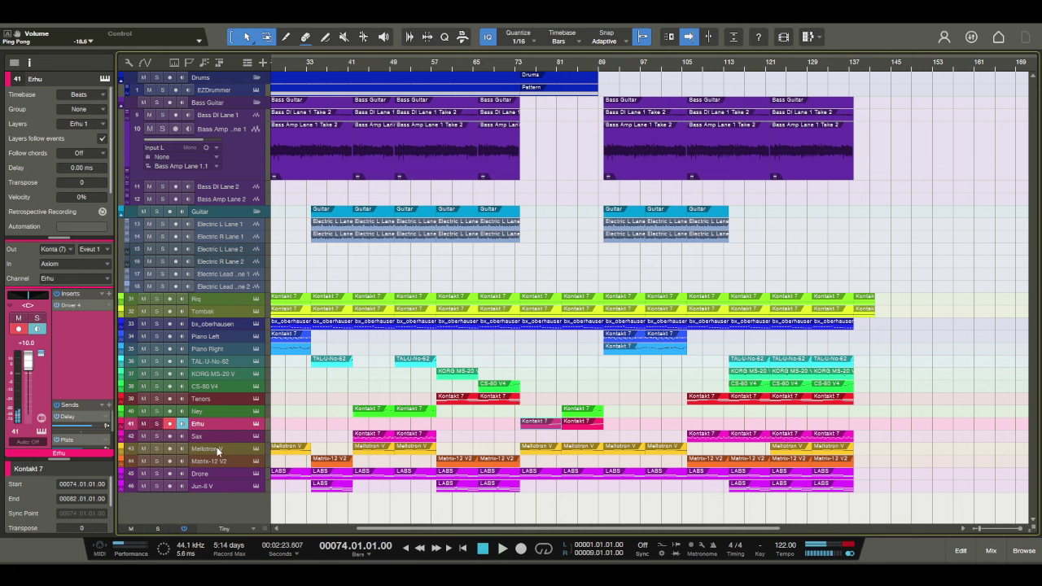
Step: Lower the Mellotron V track's volume to about +0.9 dB and the Drone track's volume to 0 dB
{"action": "left_click", "coordinate": [219, 449]}
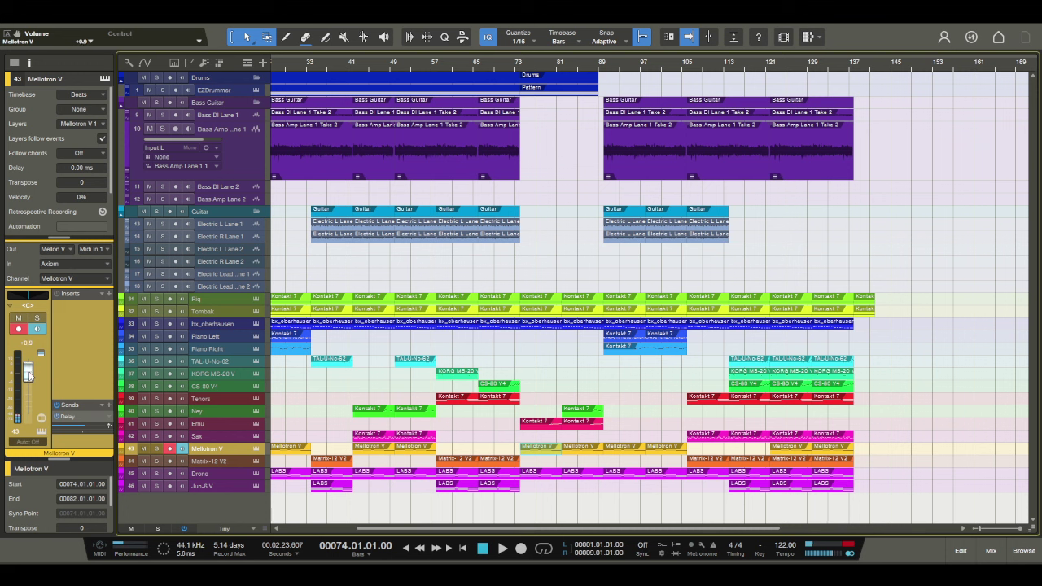
{"action": "left_click", "coordinate": [212, 477]}
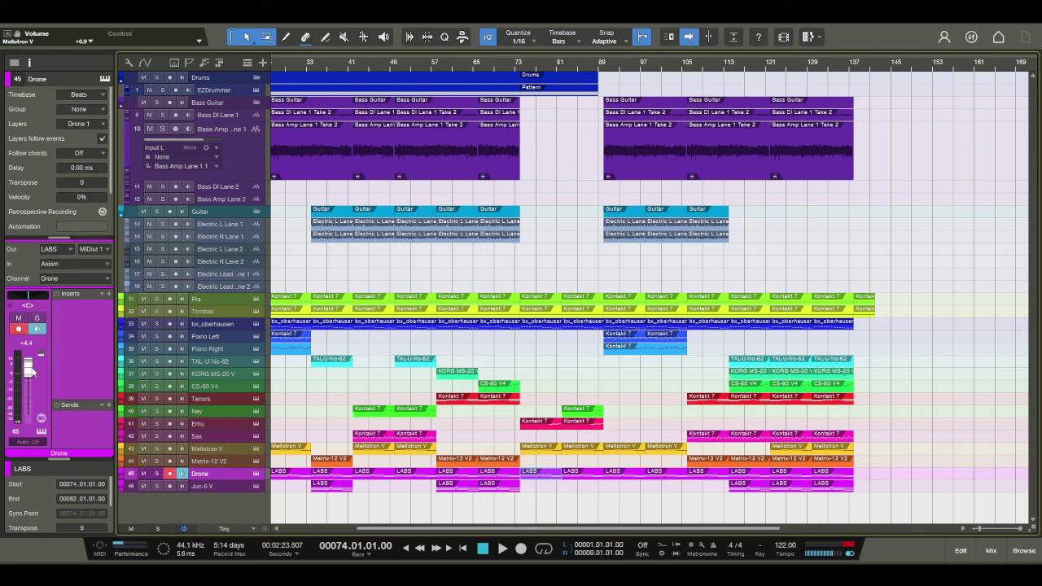
{"action": "left_click_drag", "start_coordinate": [30, 371], "coordinate": [31, 378]}
Step: Remove the Riq and Tombak clips between bars 74 and 90 while listening from bar 71
{"action": "left_click", "coordinate": [502, 67]}
{"action": "key", "text": "space"}
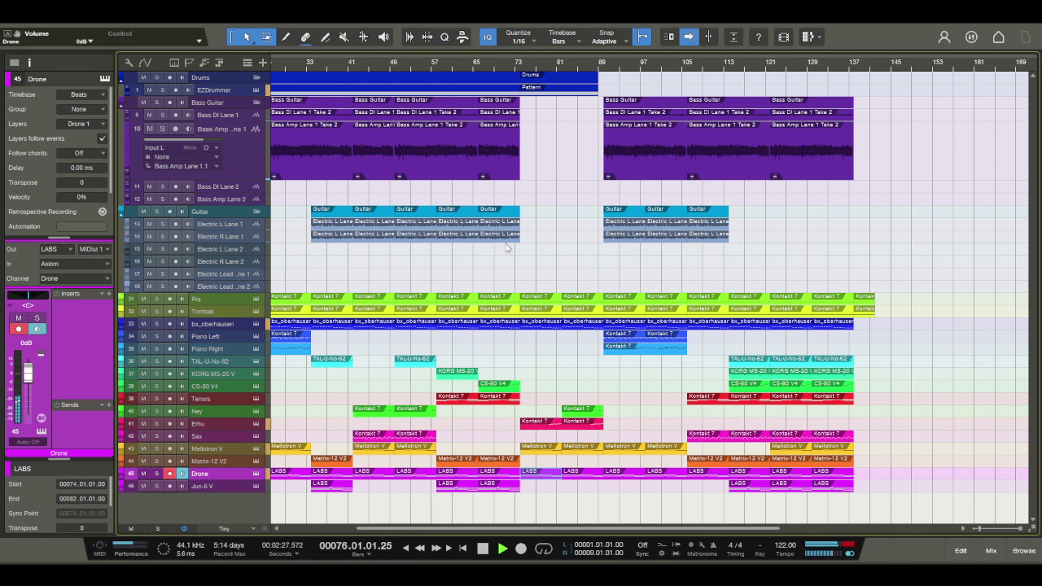
{"action": "left_click", "coordinate": [550, 301]}
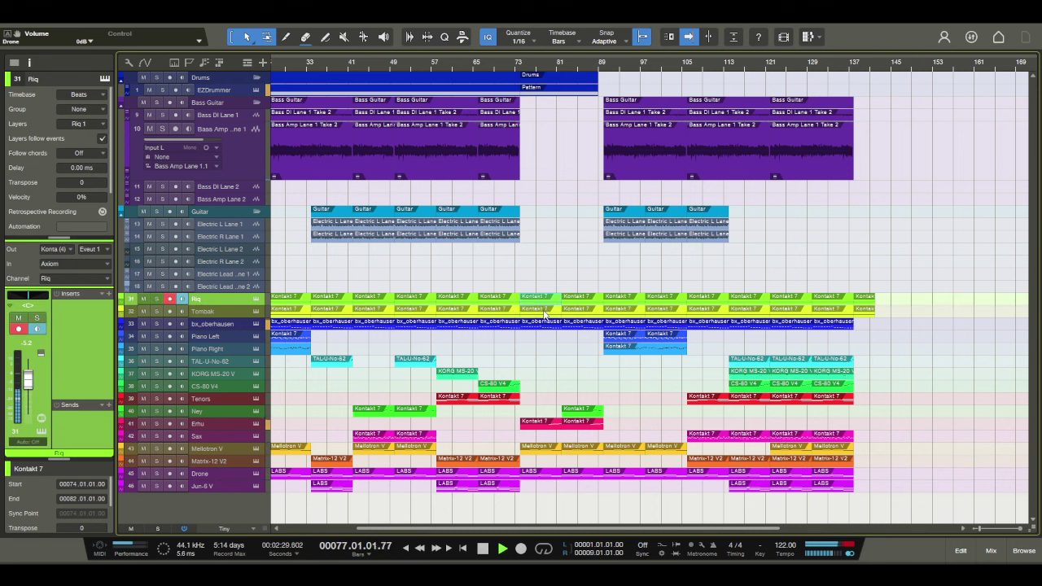
{"action": "left_click_drag", "start_coordinate": [545, 314], "coordinate": [574, 315]}
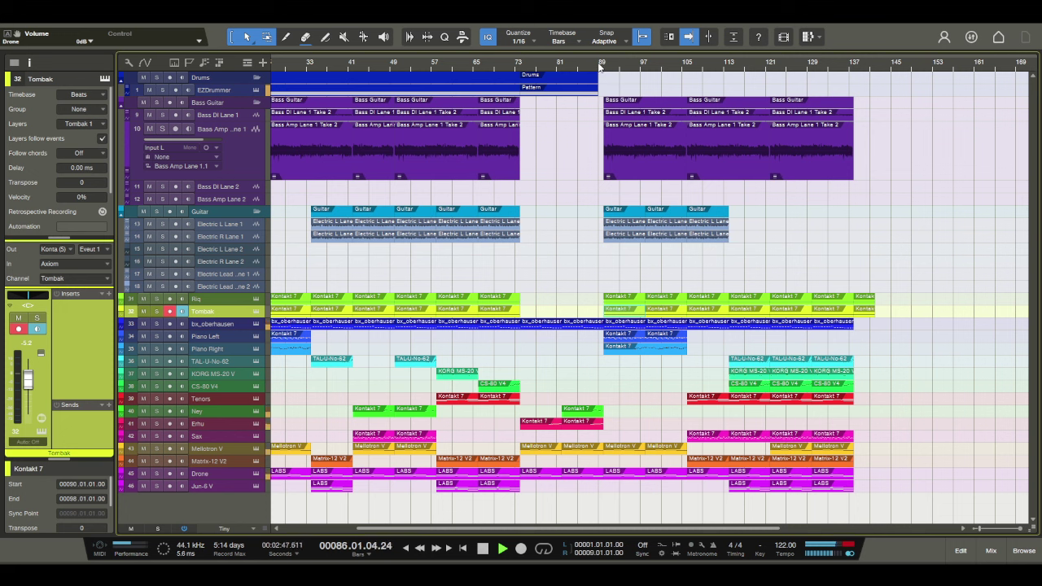
Step: Copy the EZDrummer clip from the song's start and place the copy after the new pattern, starting at bar 90
{"action": "left_click", "coordinate": [551, 84]}
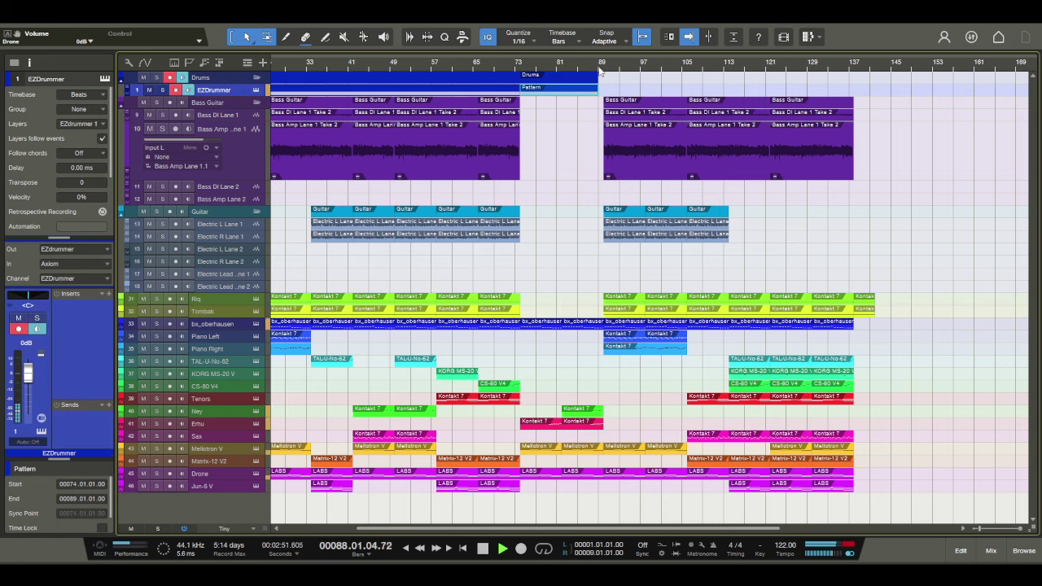
{"action": "key", "text": "w"}
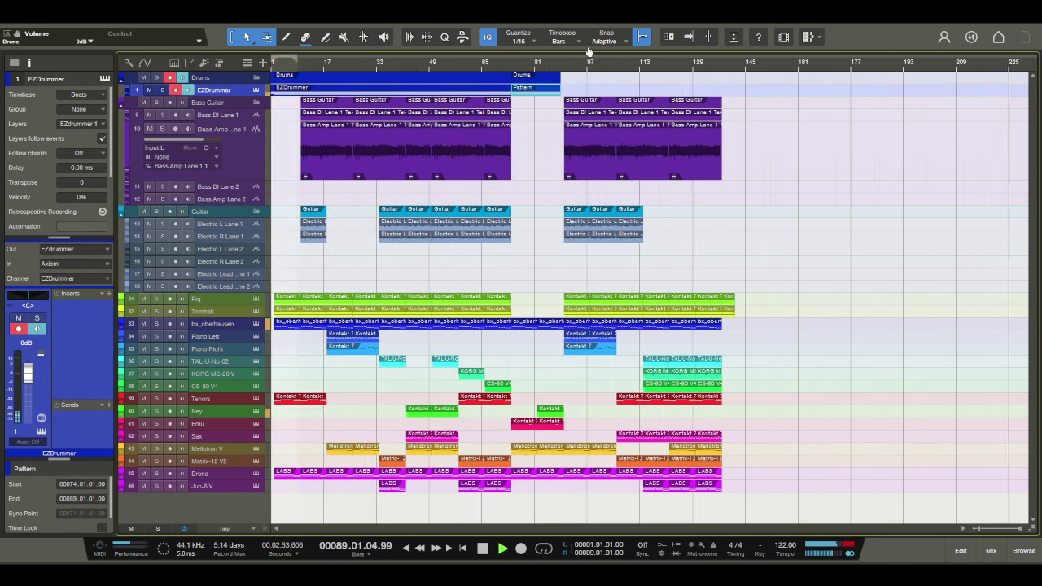
{"action": "key", "text": "space"}
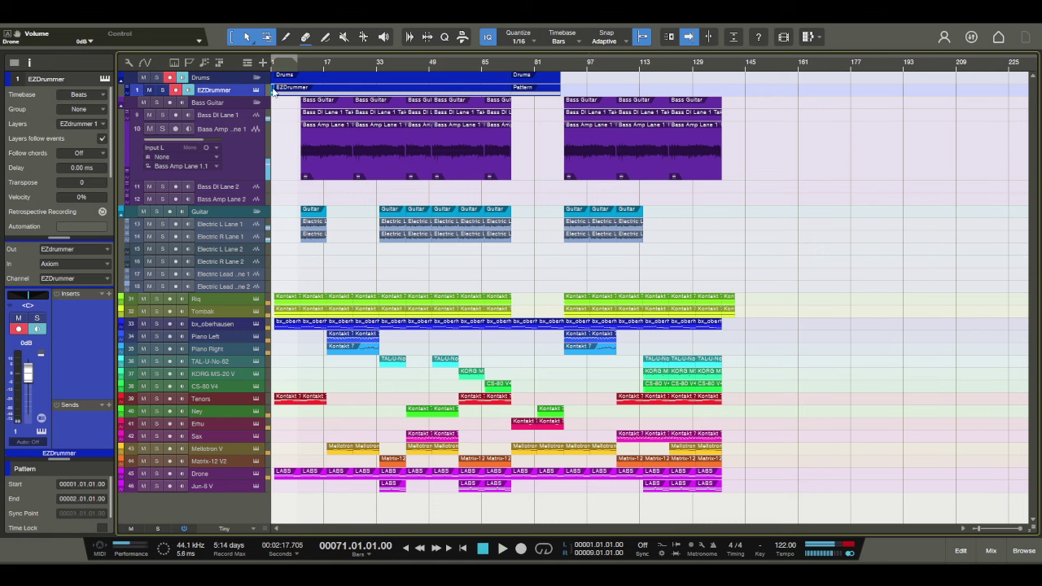
{"action": "key", "text": "e"}
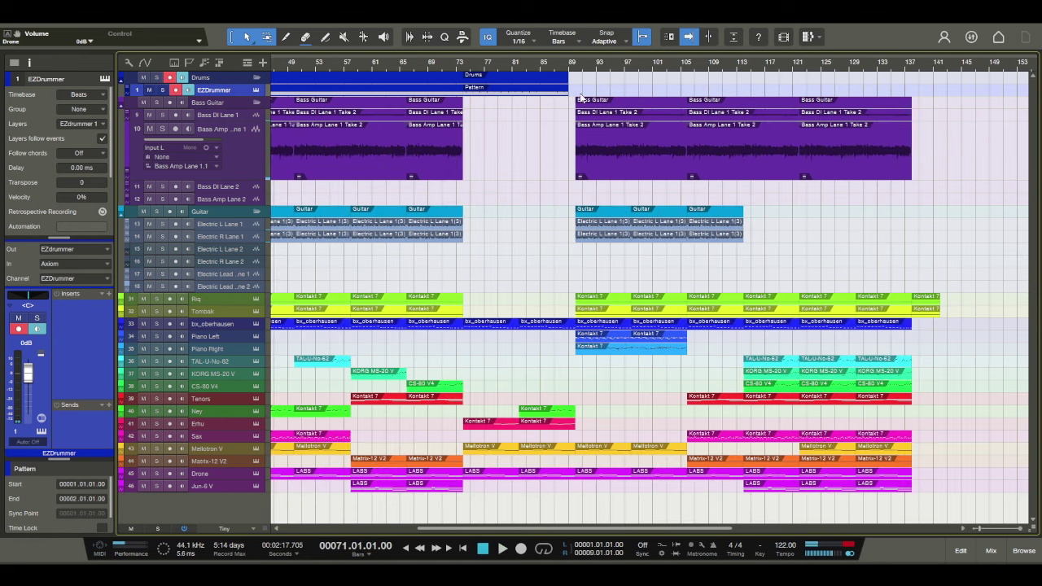
{"action": "left_click", "coordinate": [460, 90]}
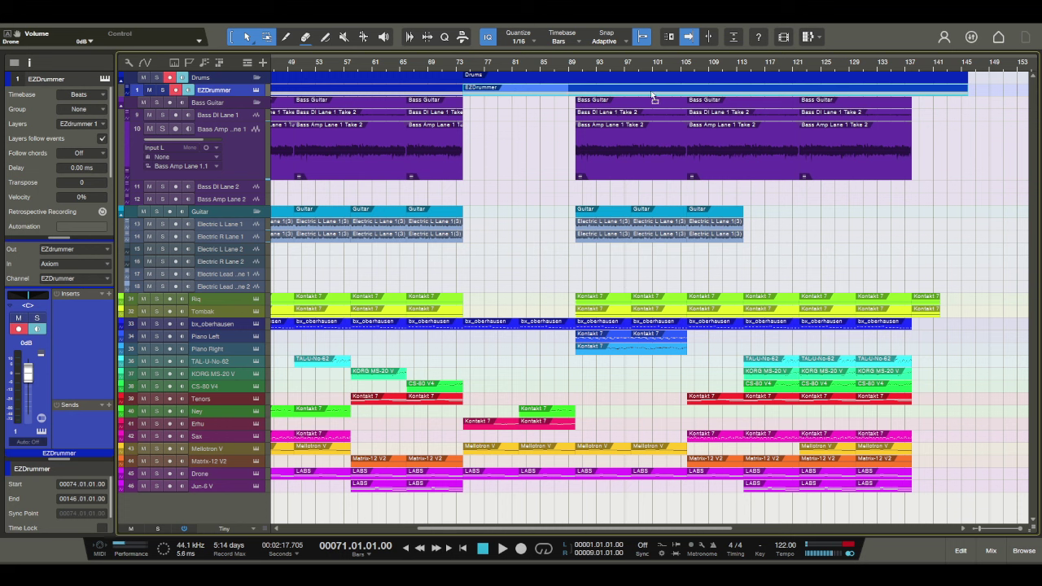
{"action": "key", "text": "alt+Right"}
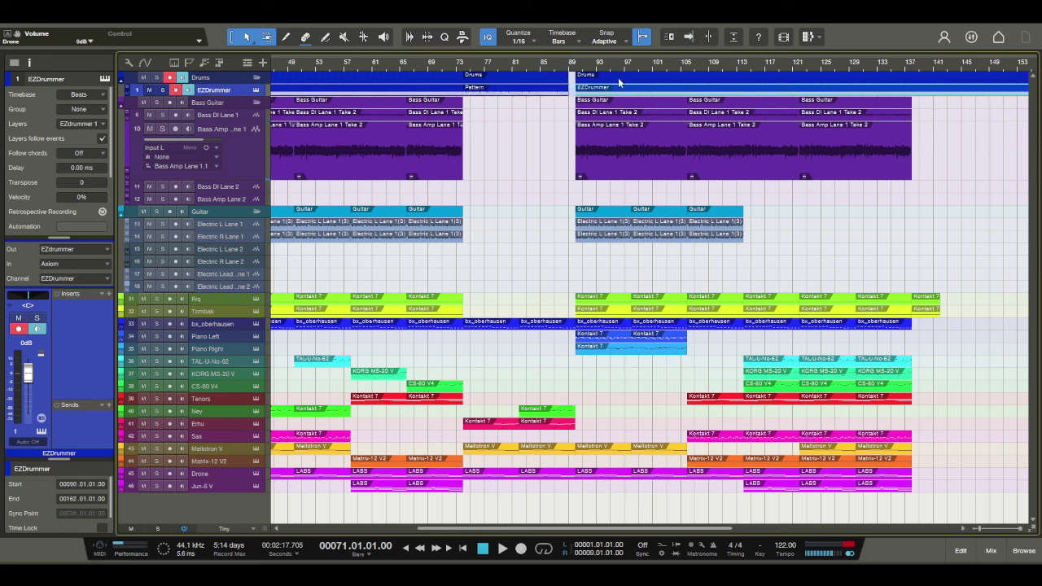
Step: Listen to the arrangement from bar 86 to about bar 130, lowering the Sax track's volume to +6.5 dB
{"action": "left_click", "coordinate": [547, 69]}
{"action": "key", "text": "space"}
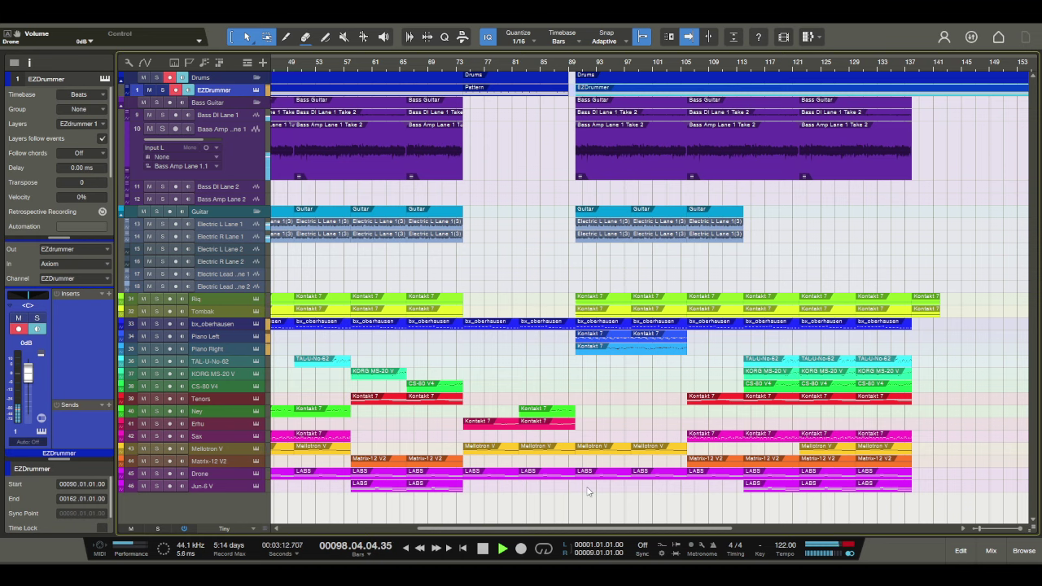
{"action": "left_click_drag", "start_coordinate": [581, 529], "coordinate": [628, 533]}
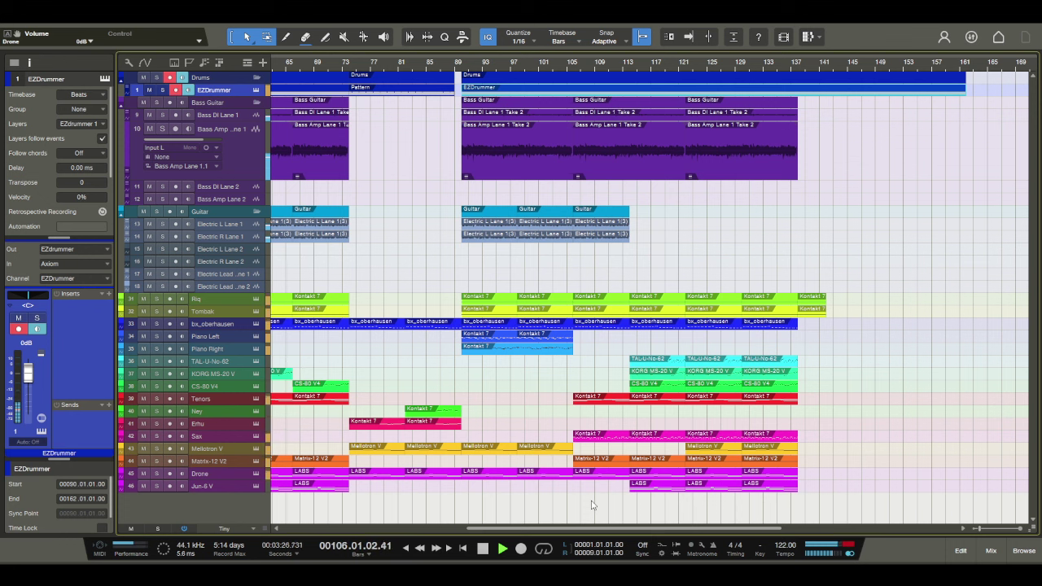
{"action": "left_click", "coordinate": [223, 439]}
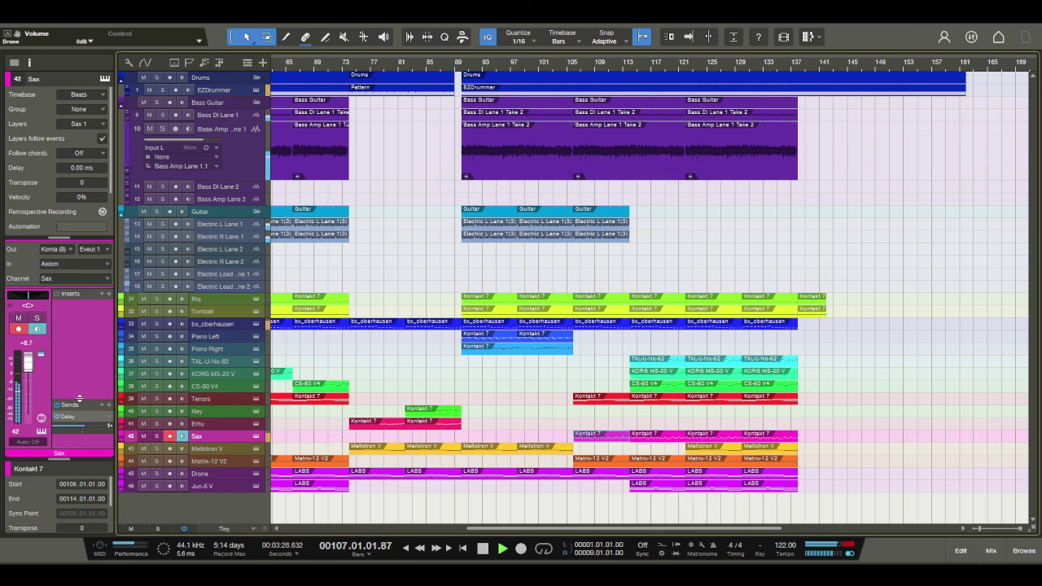
{"action": "left_click_drag", "start_coordinate": [27, 373], "coordinate": [30, 370]}
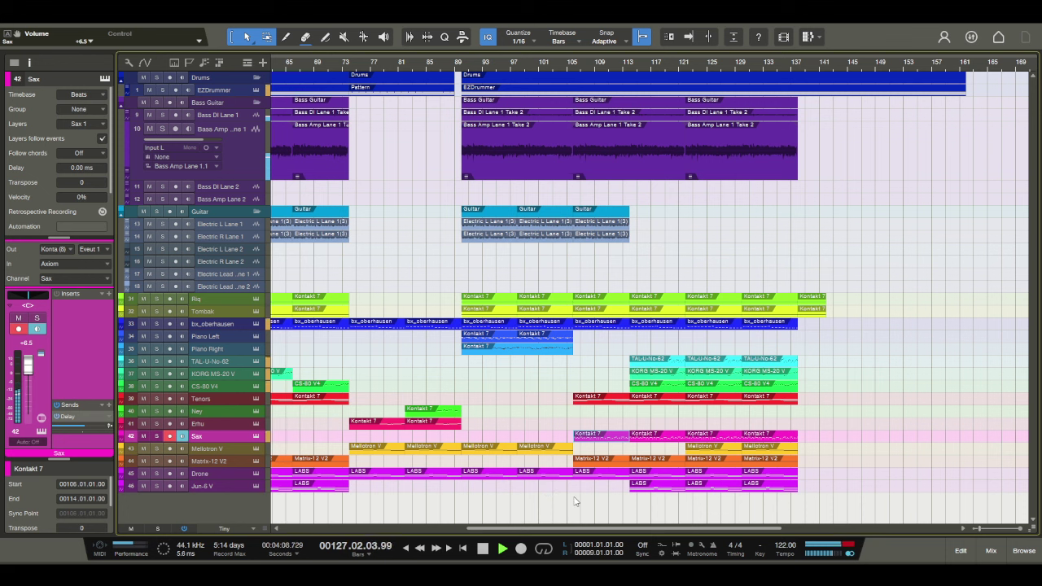
{"action": "left_click_drag", "start_coordinate": [573, 529], "coordinate": [603, 532]}
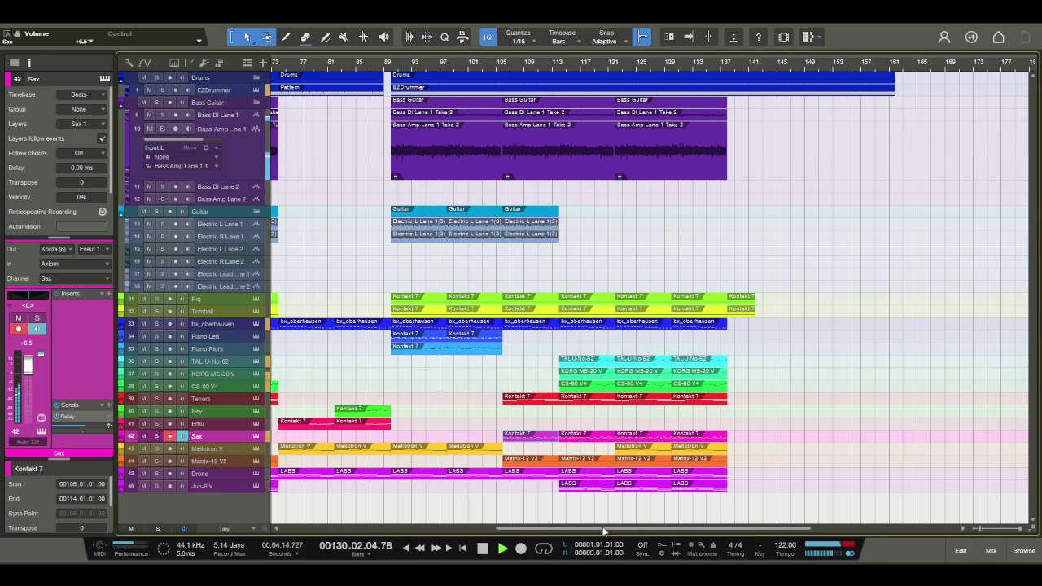
{"action": "key", "text": "space"}
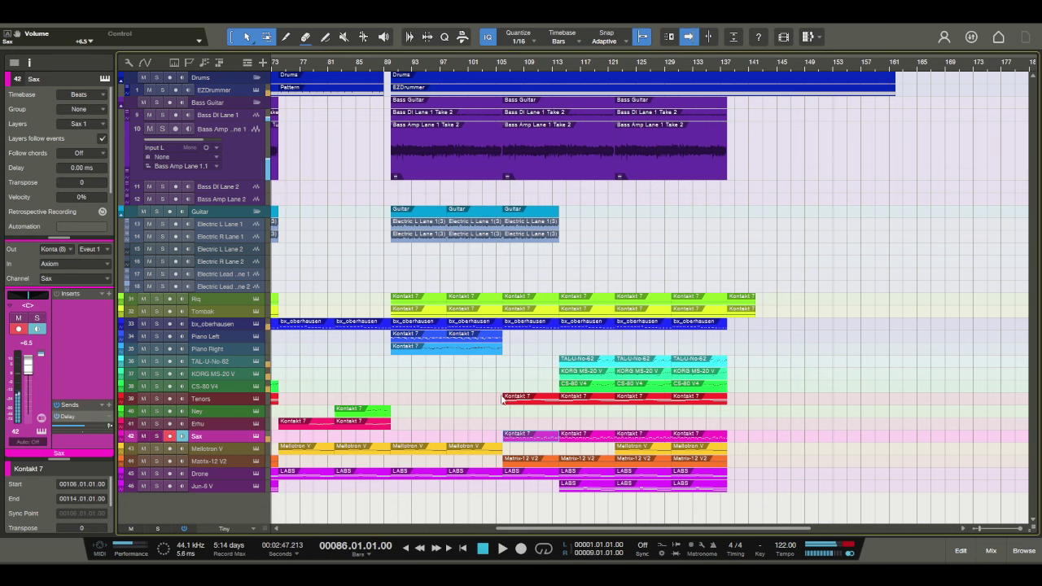
Step: Copy the last Electric L and R Lane 1 guitar clips to bar 130 and play the section from bar 128
{"action": "mouse_move", "coordinate": [557, 528]}
{"action": "left_mouse_down"}
{"action": "mouse_move", "coordinate": [335, 519]}
{"action": "mouse_move", "coordinate": [552, 524]}
{"action": "left_mouse_up"}
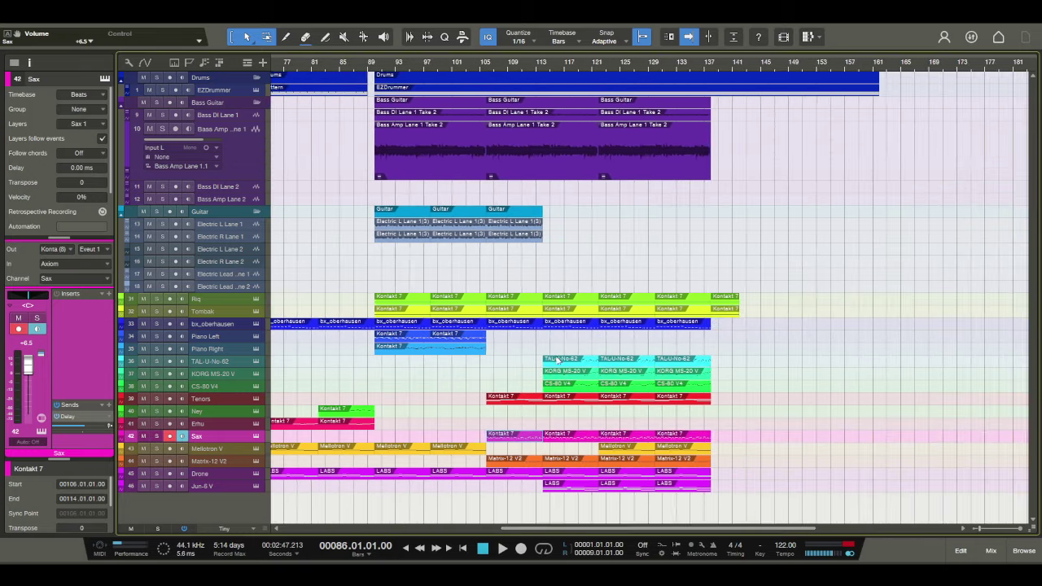
{"action": "left_click", "coordinate": [529, 233]}
{"action": "key", "text": "ctrl+d"}
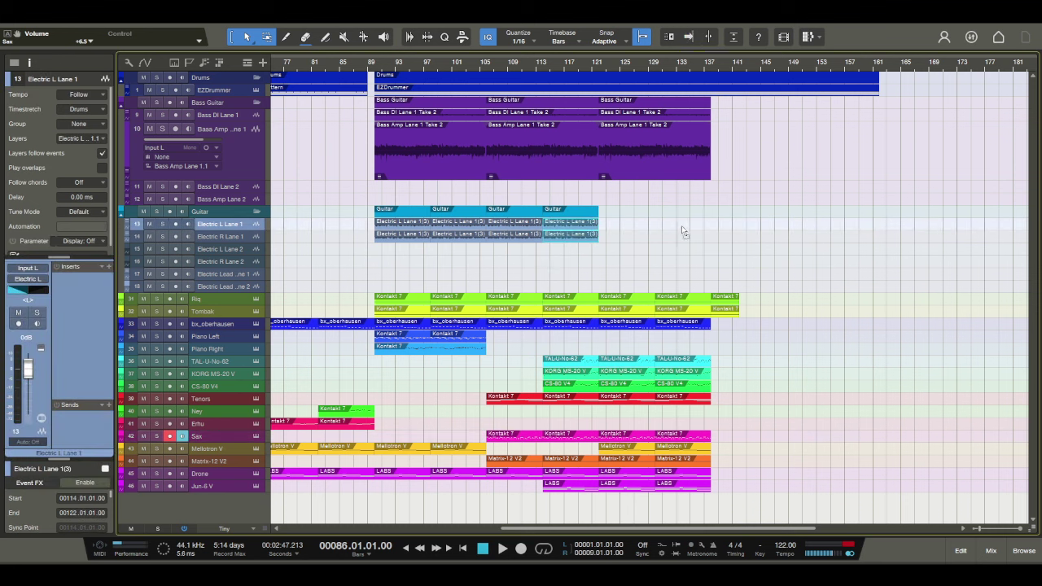
{"action": "key", "text": "ctrl+x"}
{"action": "key", "text": "ctrl+v"}
{"action": "left_click", "coordinate": [640, 65]}
{"action": "key", "text": "space"}
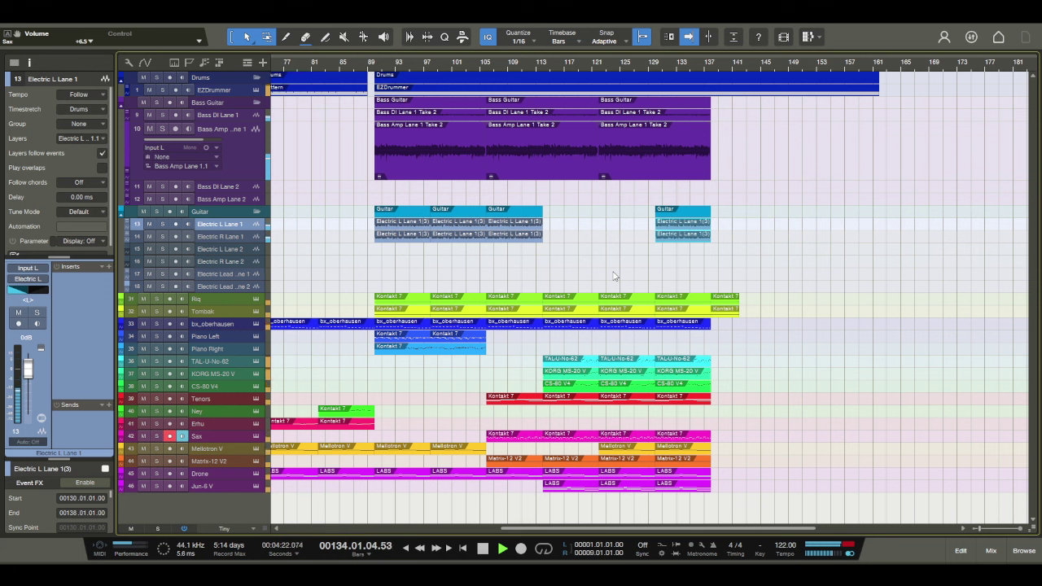
Step: Try placing a copy of the second Erhu clip at bar 138, after the end of the main arrangement
{"action": "left_click", "coordinate": [361, 425]}
{"action": "key", "text": "d"}
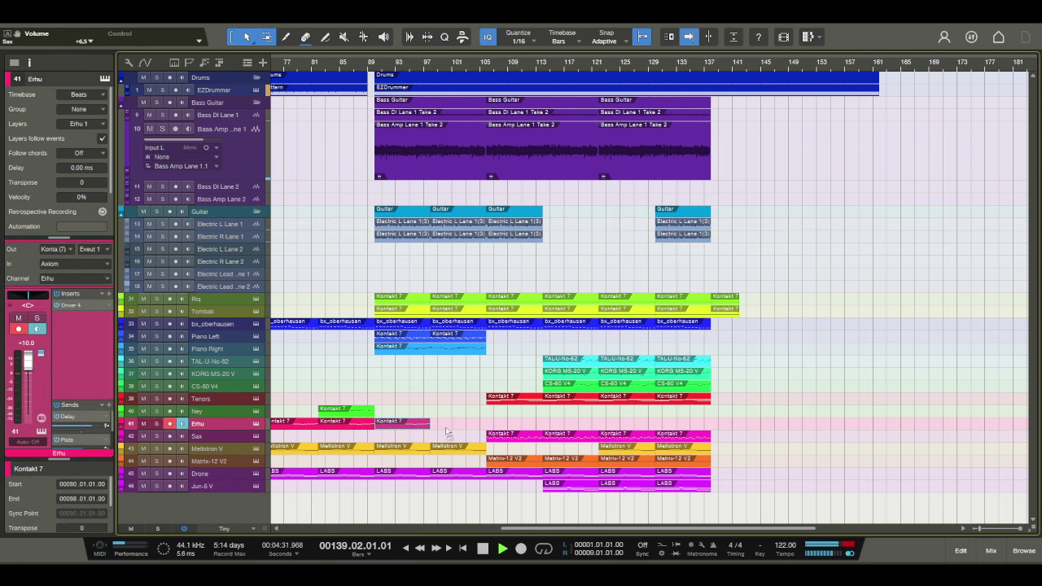
{"action": "key", "text": "ctrl+x"}
{"action": "key", "text": "ctrl+v"}
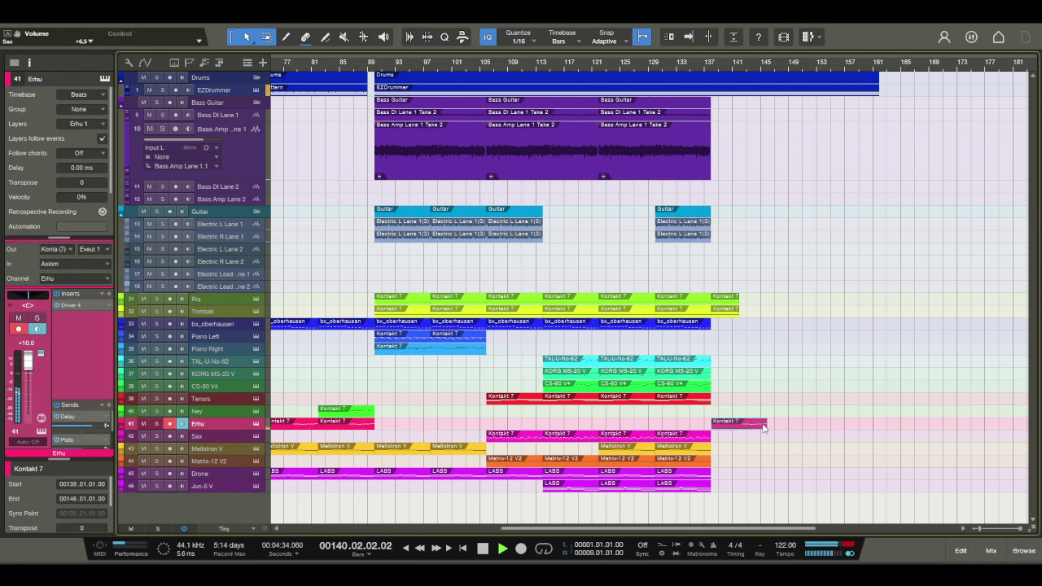
Step: Try extending the final Riq and Tombak clips to bar 146 to match the Erhu ending
{"action": "left_click", "coordinate": [757, 303]}
{"action": "key", "text": "ctrl+v"}
{"action": "left_click_drag", "start_coordinate": [766, 303], "coordinate": [768, 303]}
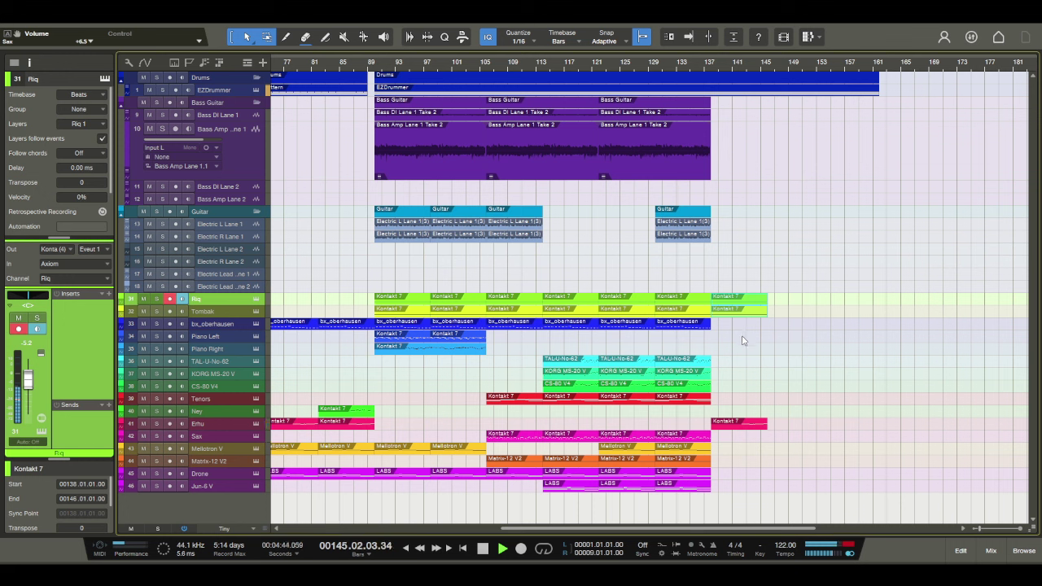
Step: Delete the Erhu clip at bar 138 and shorten the final Riq and Tombak clips to their original length
{"action": "key", "text": "space"}
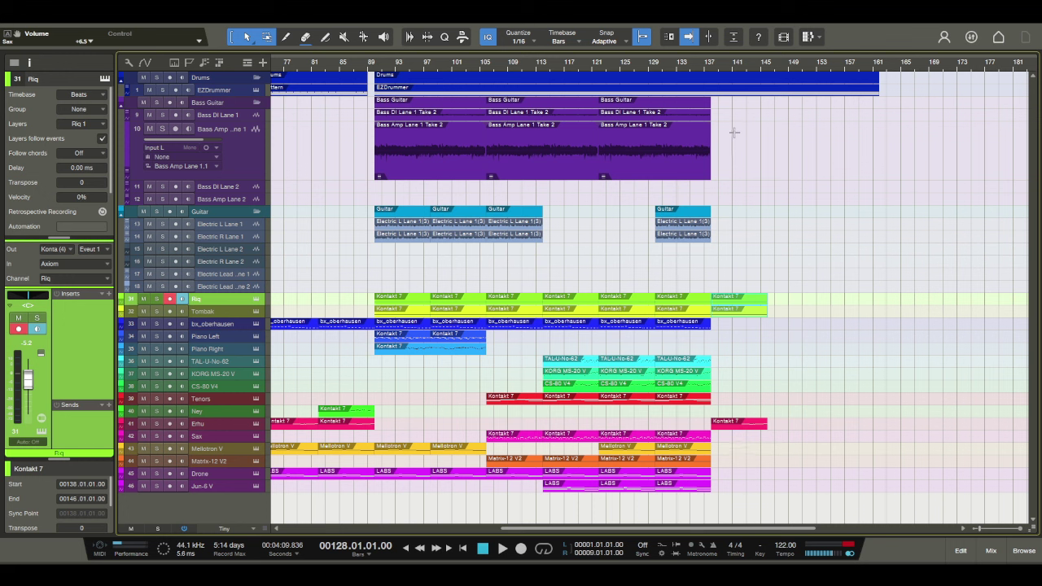
{"action": "left_click", "coordinate": [732, 421]}
{"action": "key", "text": "Delete"}
{"action": "left_click", "coordinate": [762, 304]}
{"action": "left_click_drag", "start_coordinate": [763, 301], "coordinate": [738, 298]}
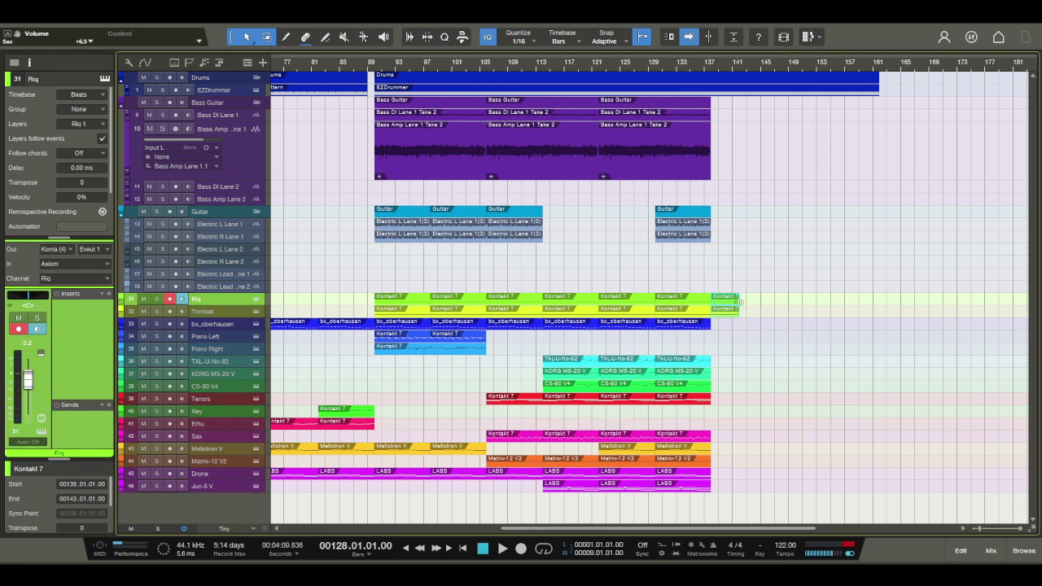
Step: Trim the copied EZDrummer clip to end at bar 138 and audition the song's ending from bar 137
{"action": "left_click", "coordinate": [710, 65]}
{"action": "key", "text": "space"}
{"action": "key", "text": "space"}
{"action": "left_click_drag", "start_coordinate": [878, 89], "coordinate": [710, 88]}
{"action": "left_click", "coordinate": [705, 65]}
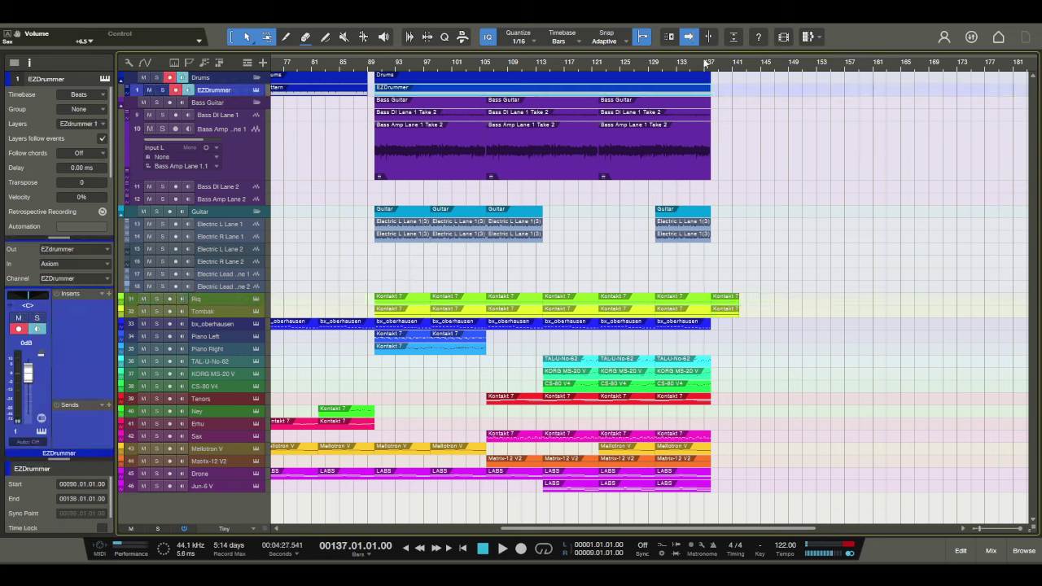
{"action": "key", "text": "space"}
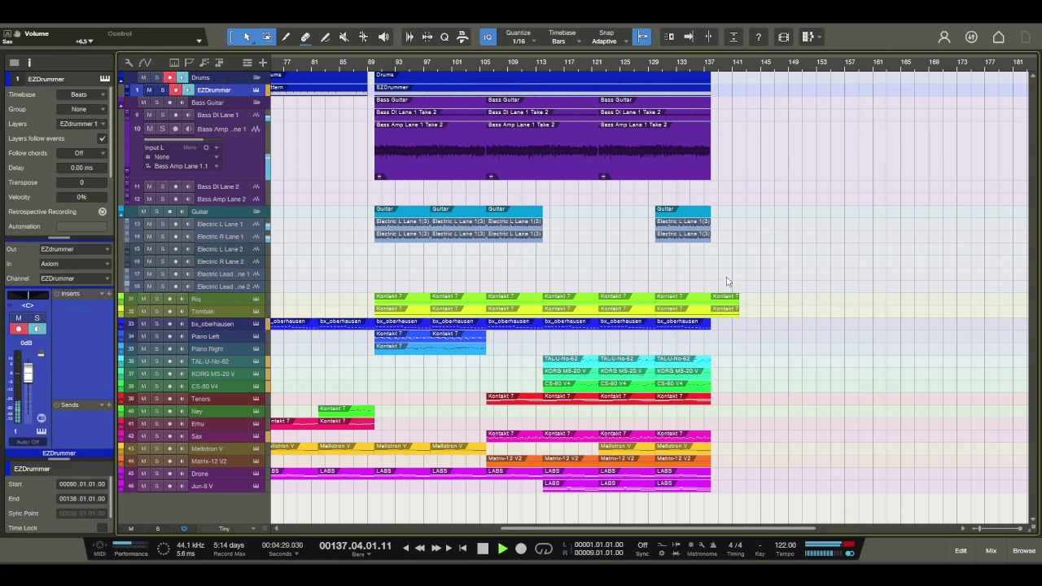
Step: Examine the notes in the final Riq clip at bar 138 and return the playhead to the start of the song
{"action": "left_click", "coordinate": [734, 298]}
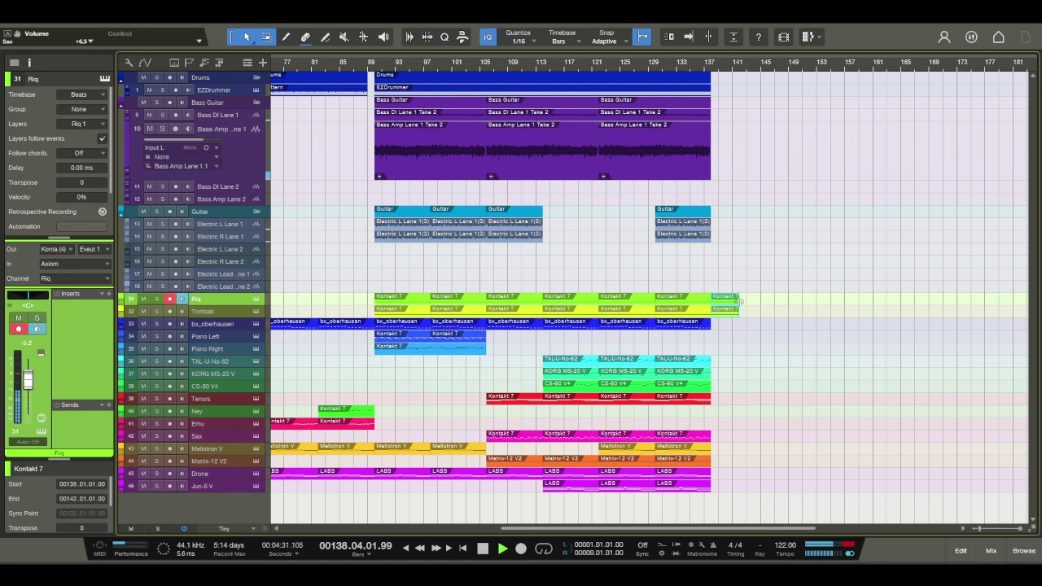
{"action": "double_click", "coordinate": [732, 301]}
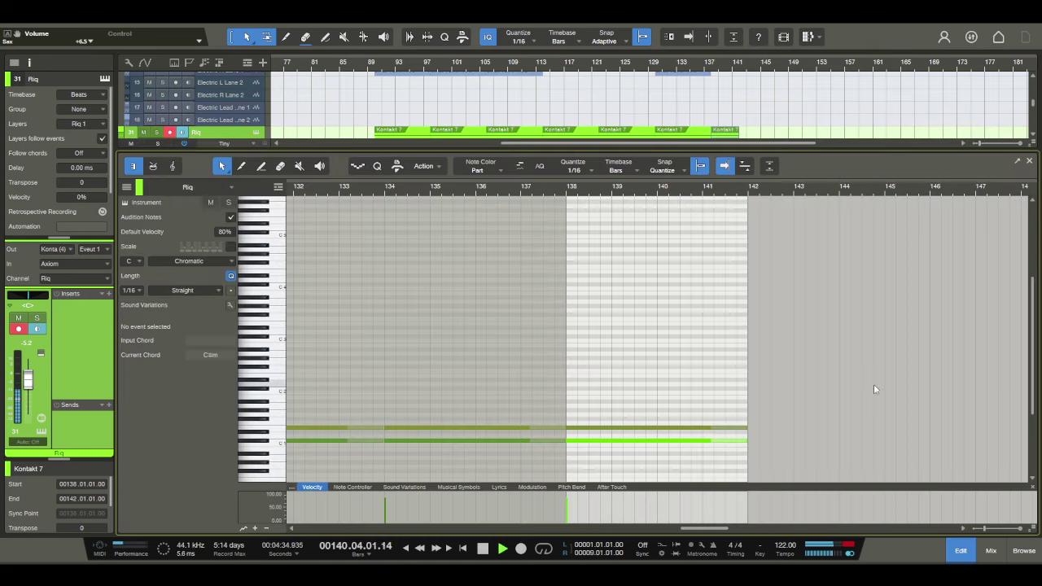
{"action": "key", "text": "space"}
{"action": "left_click", "coordinate": [964, 551]}
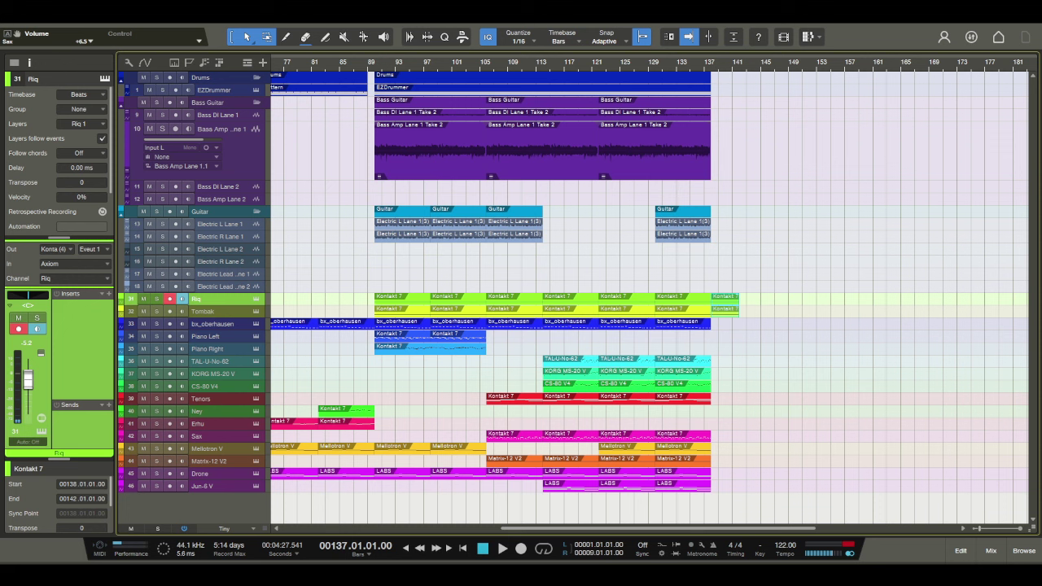
{"action": "left_click", "coordinate": [747, 69]}
{"action": "key", "text": "w"}
{"action": "key", "text": "w"}
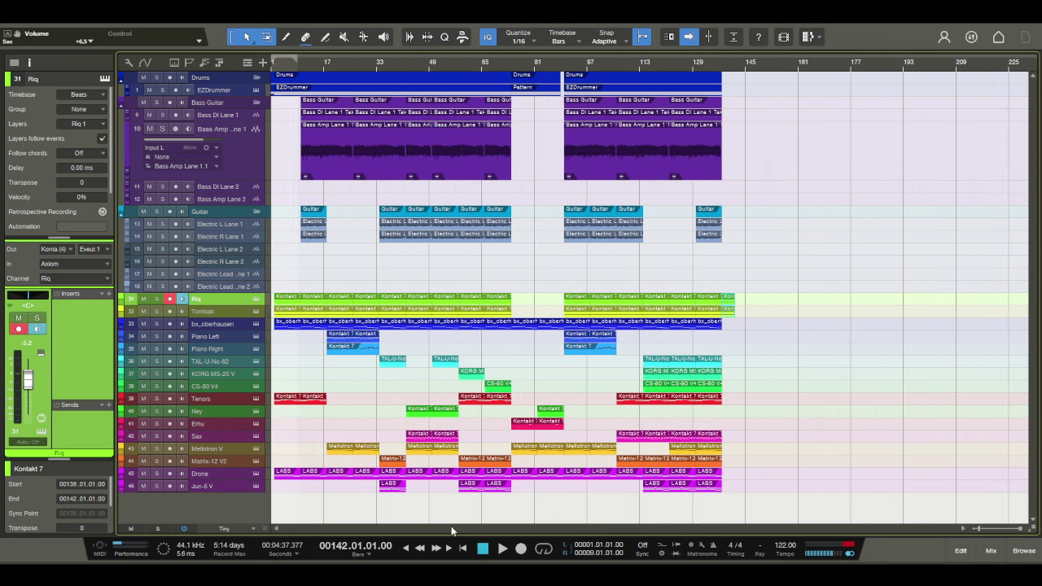
{"action": "left_click", "coordinate": [483, 549]}
Step: Search the instruments for "riser" and add theRiser_x64 on a new track below Jun-6 V
{"action": "left_click", "coordinate": [1023, 550]}
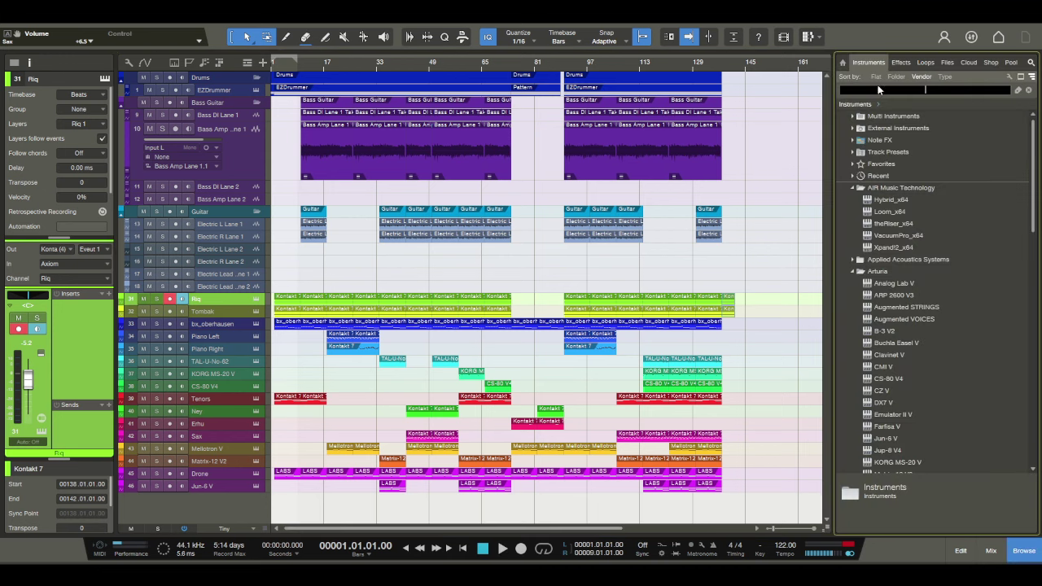
{"action": "type", "text": "riser"}
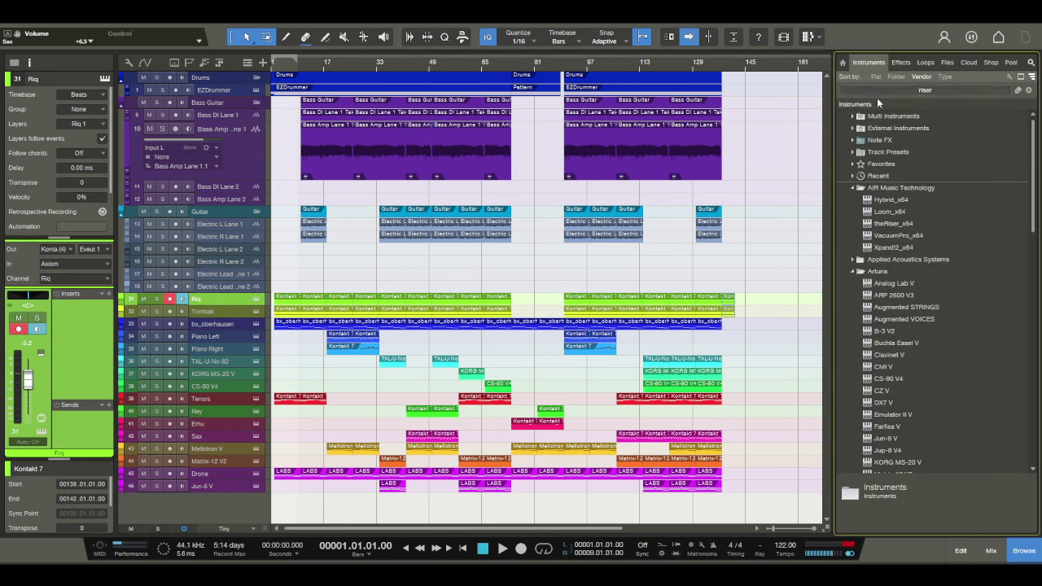
{"action": "left_click", "coordinate": [925, 91]}
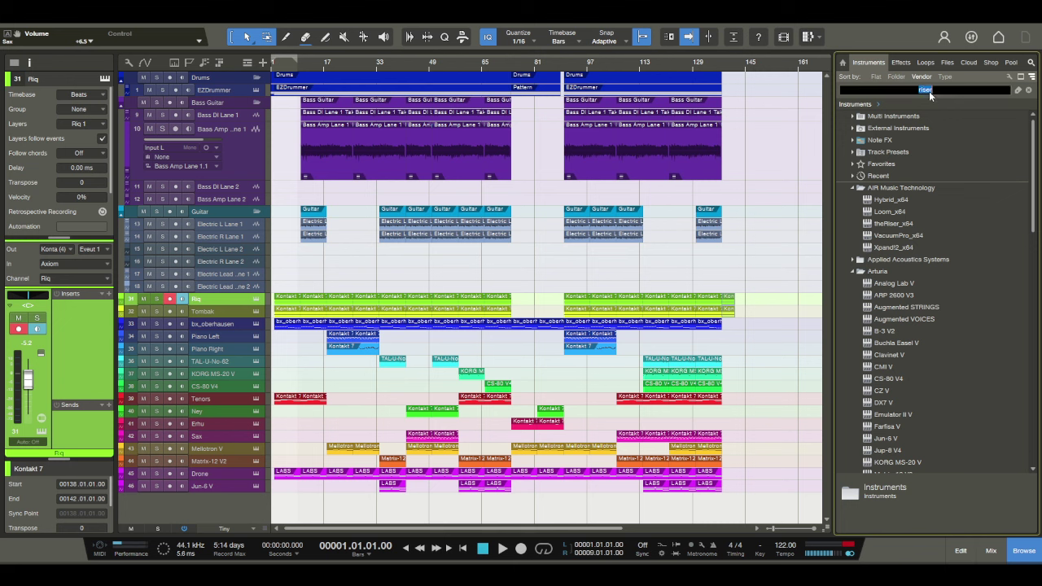
{"action": "key", "text": "Return"}
{"action": "left_click_drag", "start_coordinate": [880, 128], "coordinate": [208, 499]}
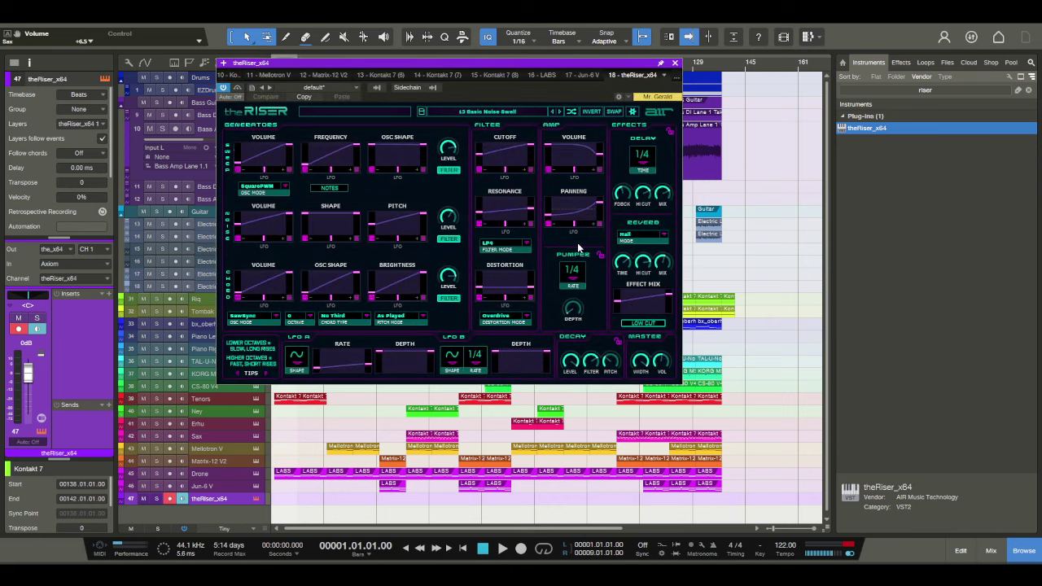
{"action": "key", "text": "ctrl+w"}
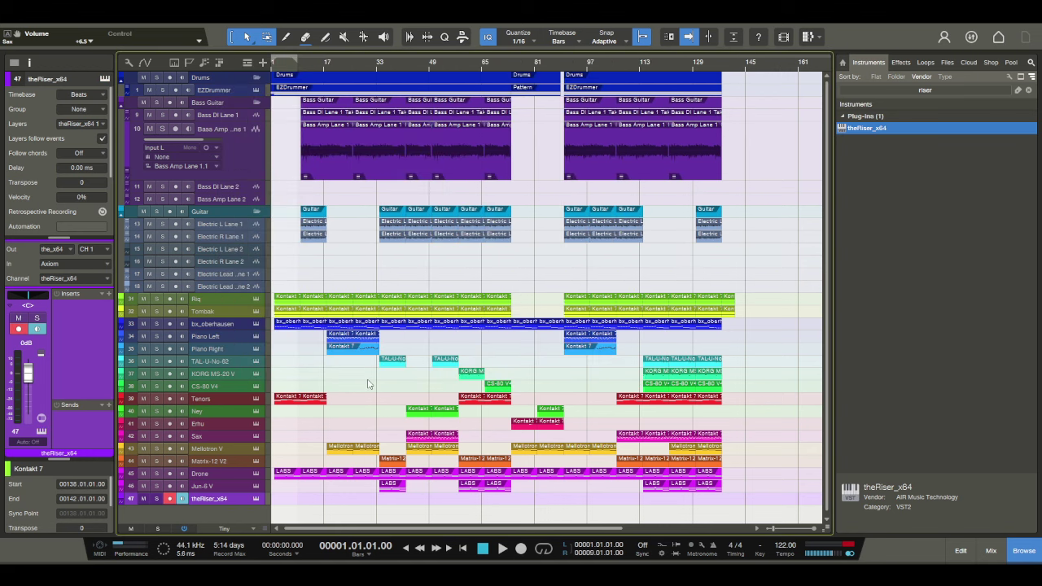
Step: Create a one-bar clip at bar 1 on the theRiser_x64 track and open it for note editing
{"action": "scroll", "coordinate": [282, 70], "scroll_direction": "up", "scroll_amount": 2}
{"action": "scroll", "coordinate": [283, 78], "scroll_direction": "up", "scroll_amount": 2}
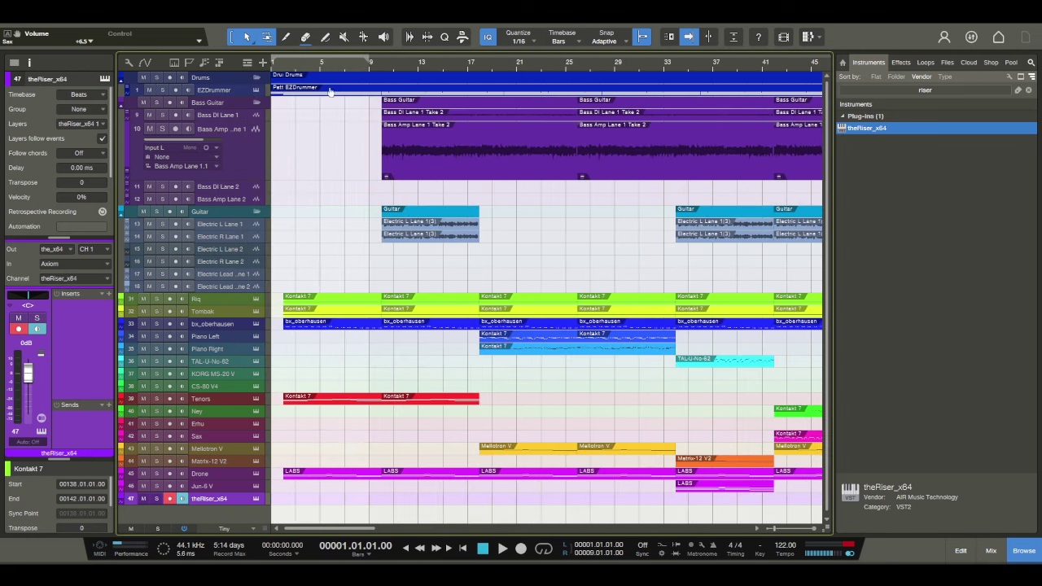
{"action": "double_click", "coordinate": [274, 501]}
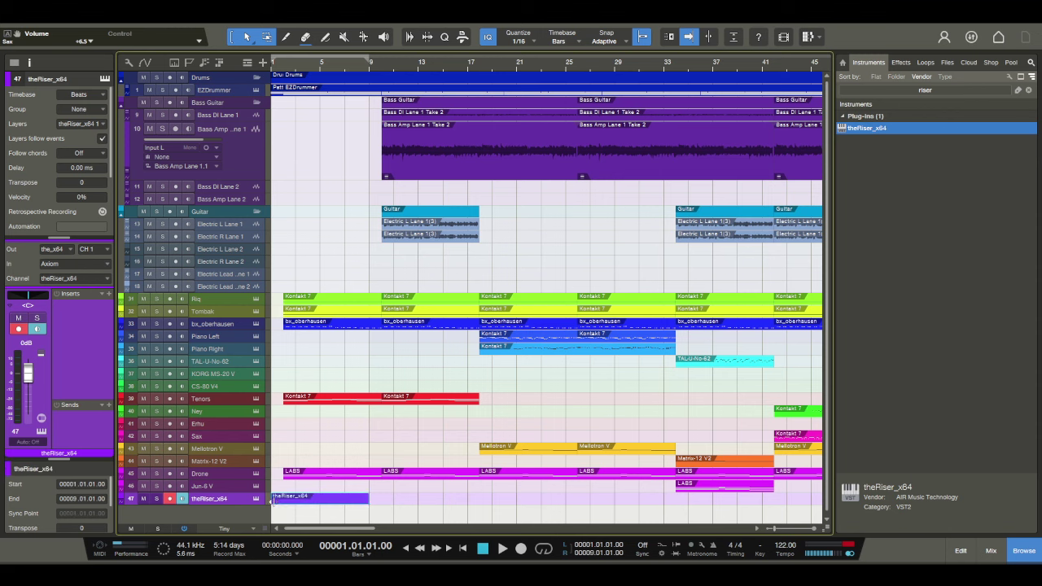
{"action": "double_click", "coordinate": [277, 498]}
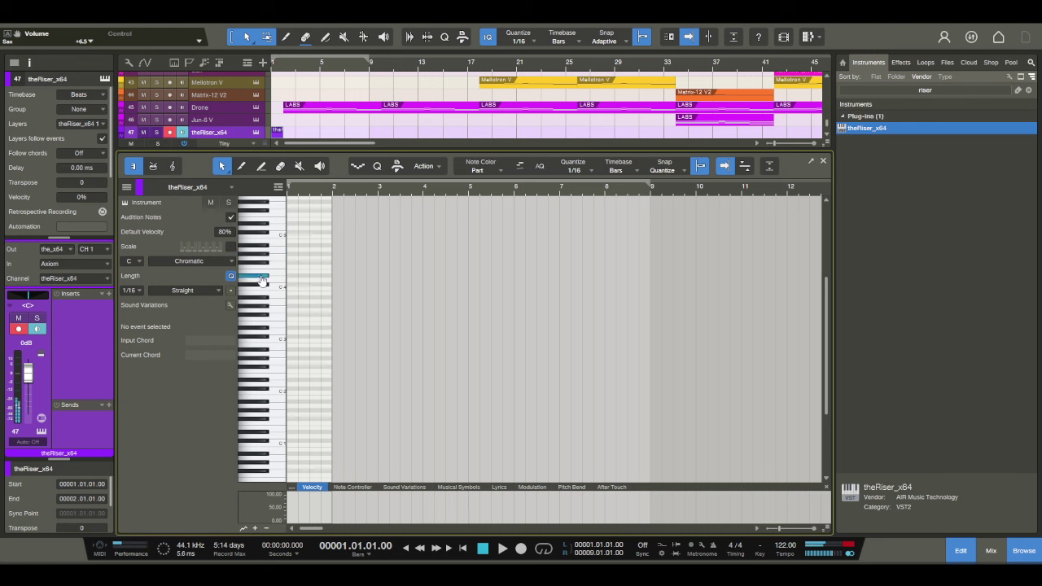
{"action": "left_click_drag", "start_coordinate": [288, 277], "coordinate": [333, 277]}
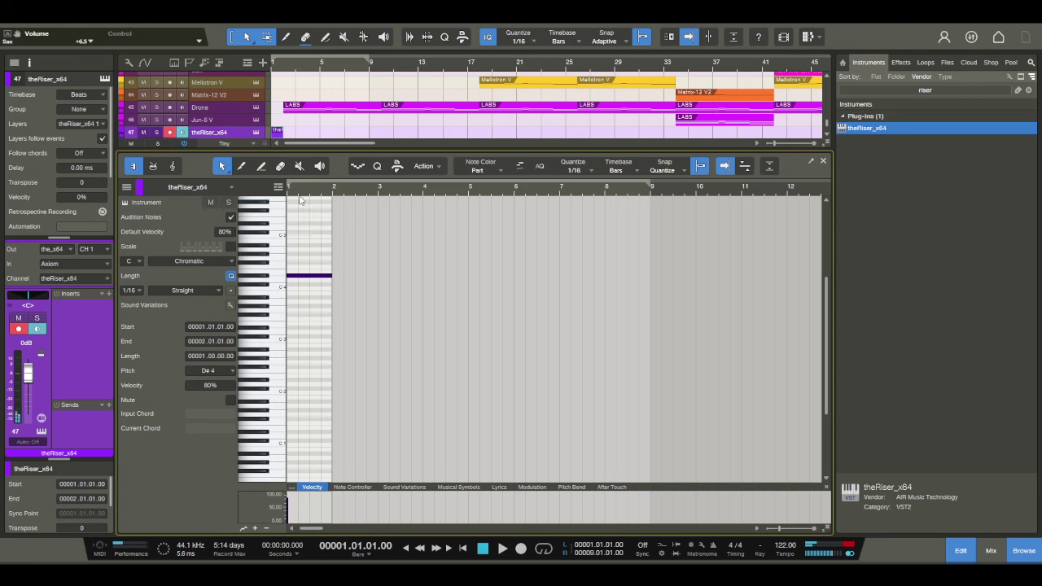
{"action": "key", "text": "e"}
{"action": "key", "text": "e"}
{"action": "key", "text": "e"}
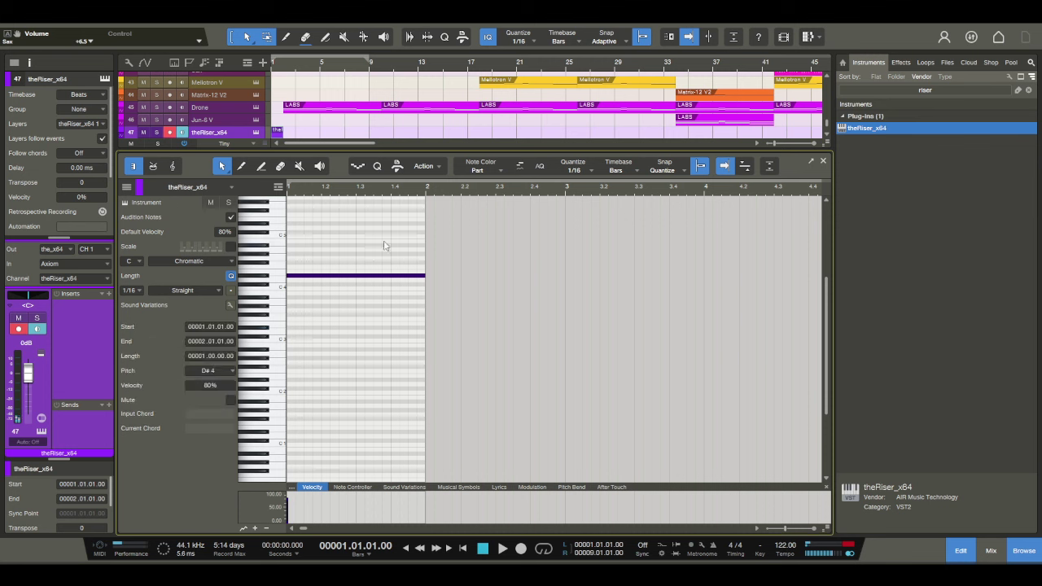
{"action": "key", "text": "Delete"}
Step: Set quantize to 1/1, enter a one-bar D#4 note at bar 1 and close the note editor
{"action": "key", "text": "1"}
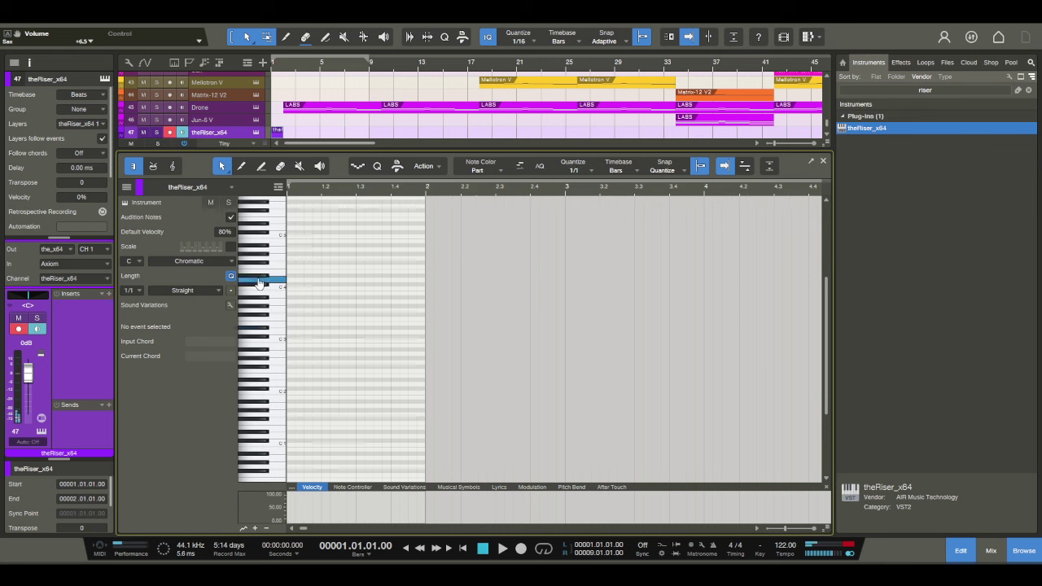
{"action": "left_click", "coordinate": [299, 280]}
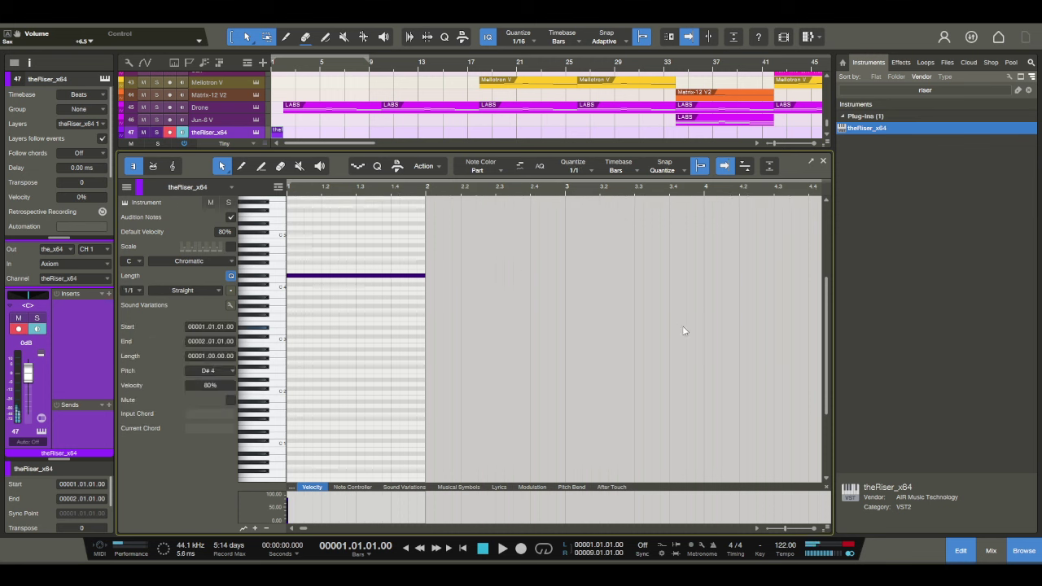
{"action": "left_click", "coordinate": [989, 554]}
{"action": "left_click", "coordinate": [988, 555]}
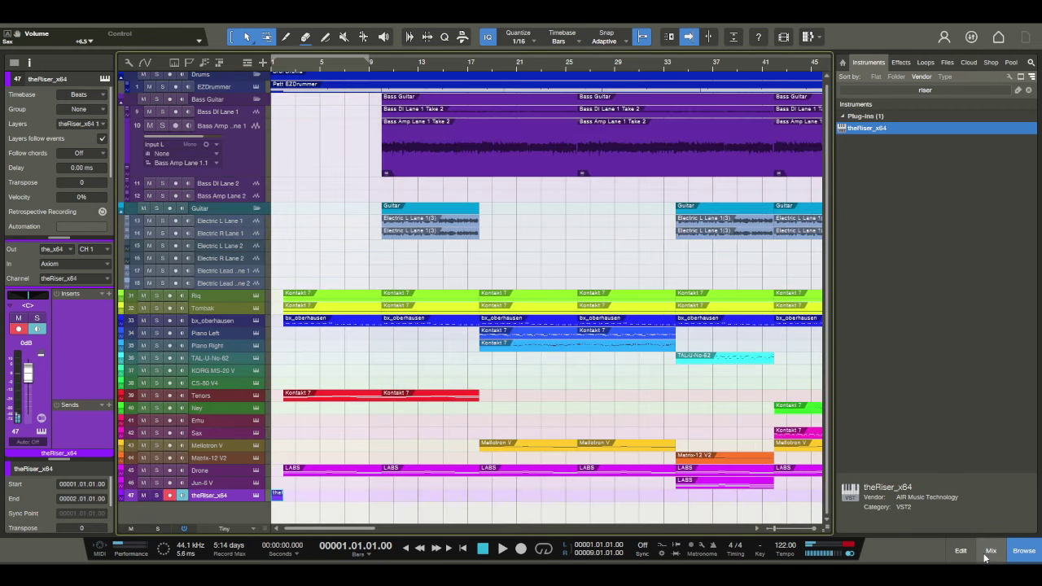
Step: Copy the riser clip into an eight-bar clip from bar 2 with the note in its last bar, and repeat it to bar 138 during playback
{"action": "left_click", "coordinate": [501, 548]}
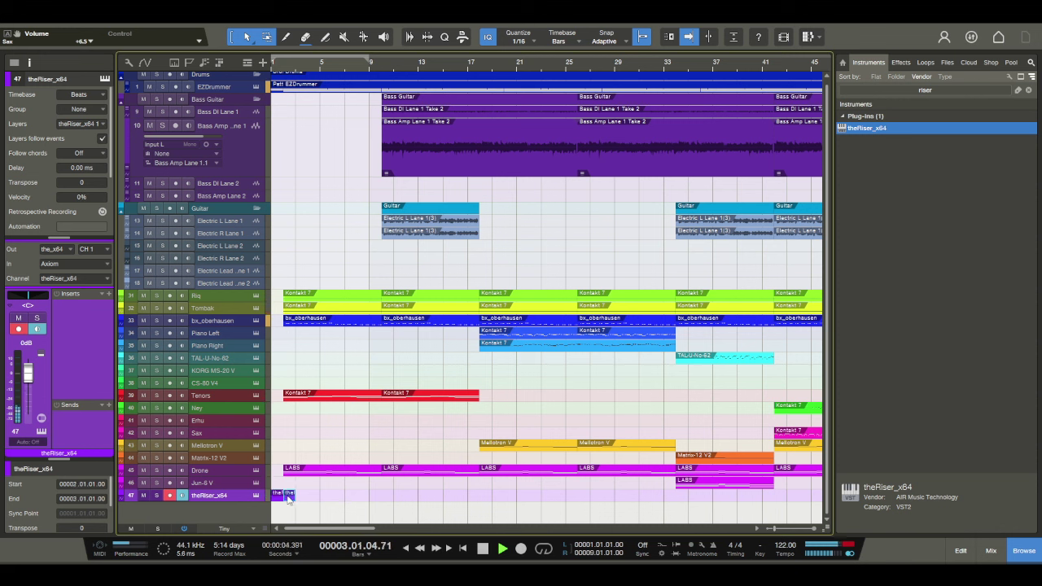
{"action": "key", "text": "f"}
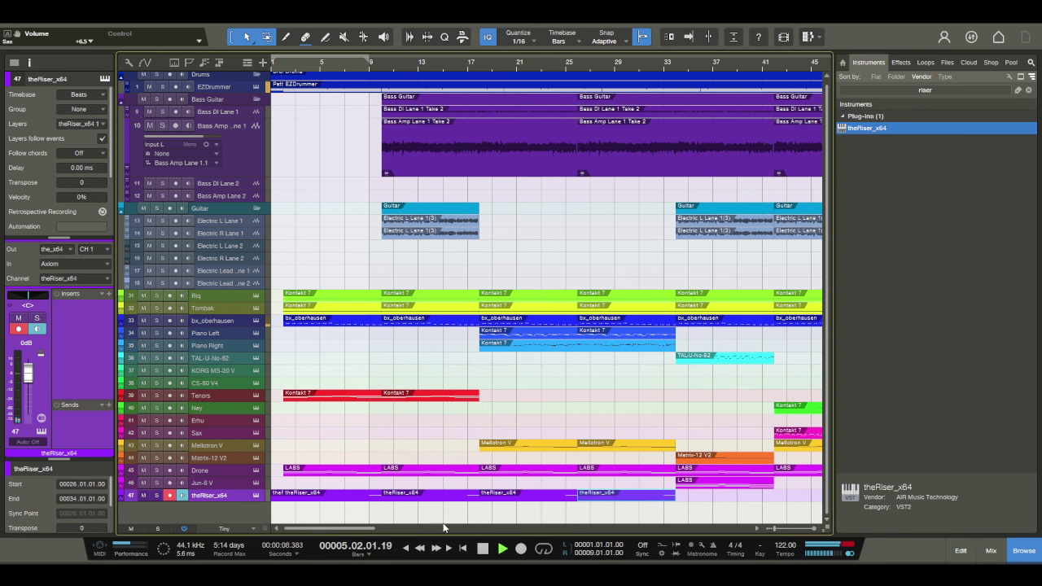
{"action": "left_click_drag", "start_coordinate": [366, 529], "coordinate": [452, 538]}
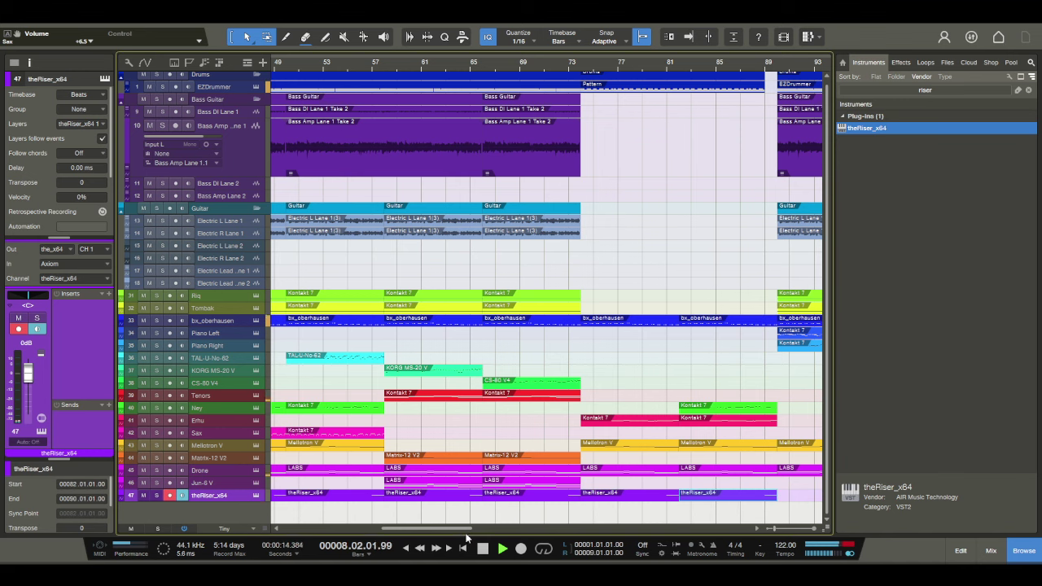
{"action": "left_click_drag", "start_coordinate": [467, 532], "coordinate": [499, 534]}
{"action": "left_click_drag", "start_coordinate": [497, 527], "coordinate": [341, 528]}
{"action": "key", "text": "d"}
{"action": "key", "text": "d"}
{"action": "key", "text": "d"}
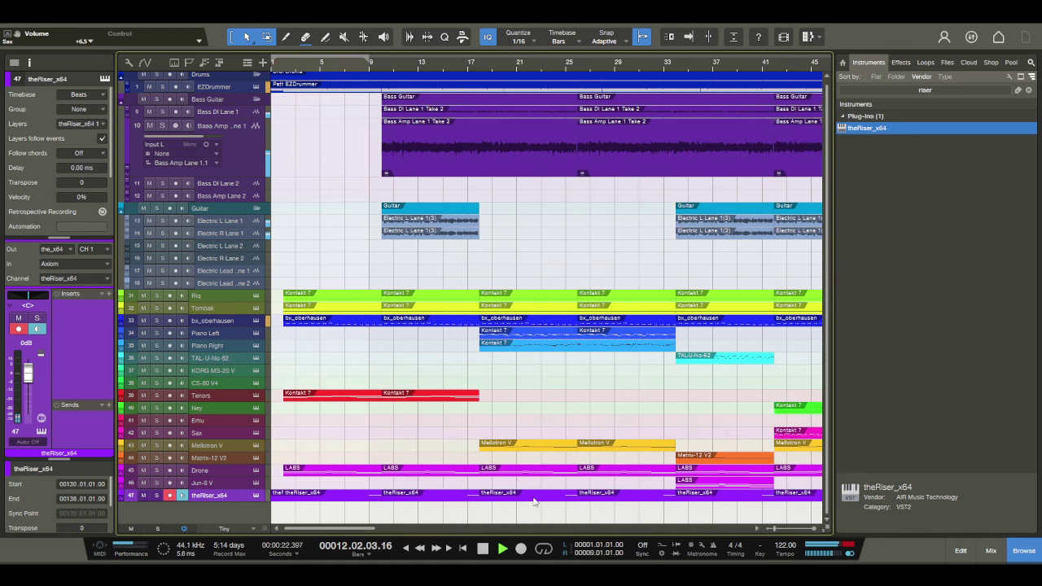
Step: Add the sample Paiste 18 Full Crash Pop.Rock 4.wav on a new track, starting at bar 10 beat 2
{"action": "left_click", "coordinate": [947, 62]}
{"action": "scroll", "coordinate": [941, 250], "scroll_direction": "down", "scroll_amount": 5}
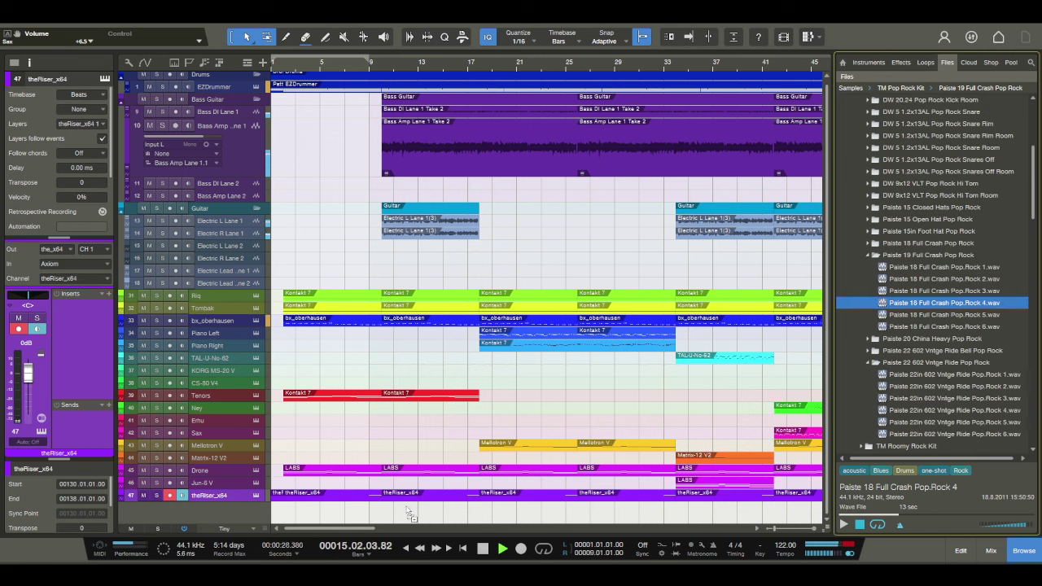
{"action": "left_click_drag", "start_coordinate": [410, 513], "coordinate": [409, 511]}
{"action": "left_click_drag", "start_coordinate": [385, 71], "coordinate": [391, 212]}
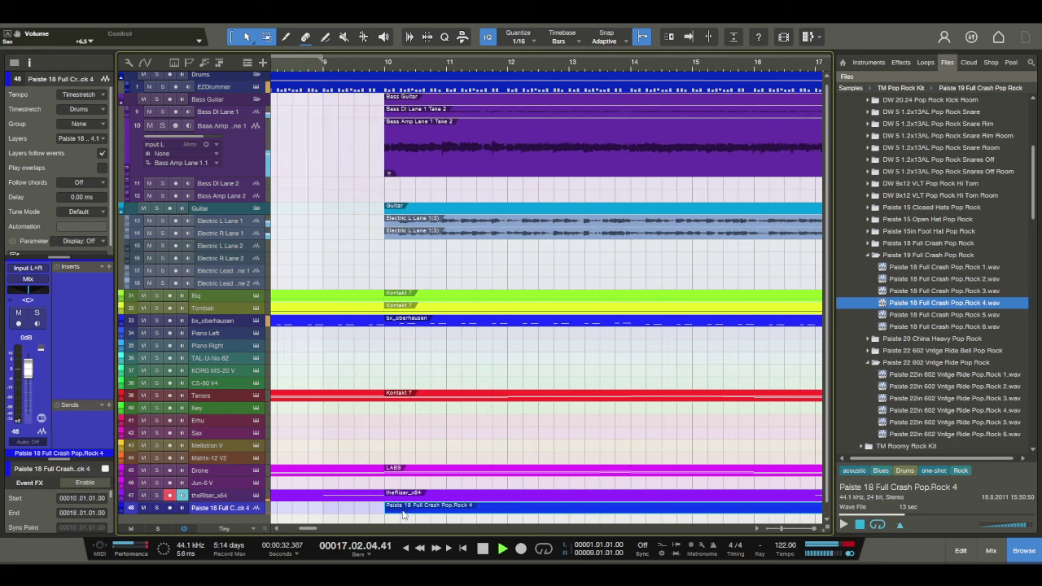
{"action": "left_click_drag", "start_coordinate": [407, 514], "coordinate": [423, 514]}
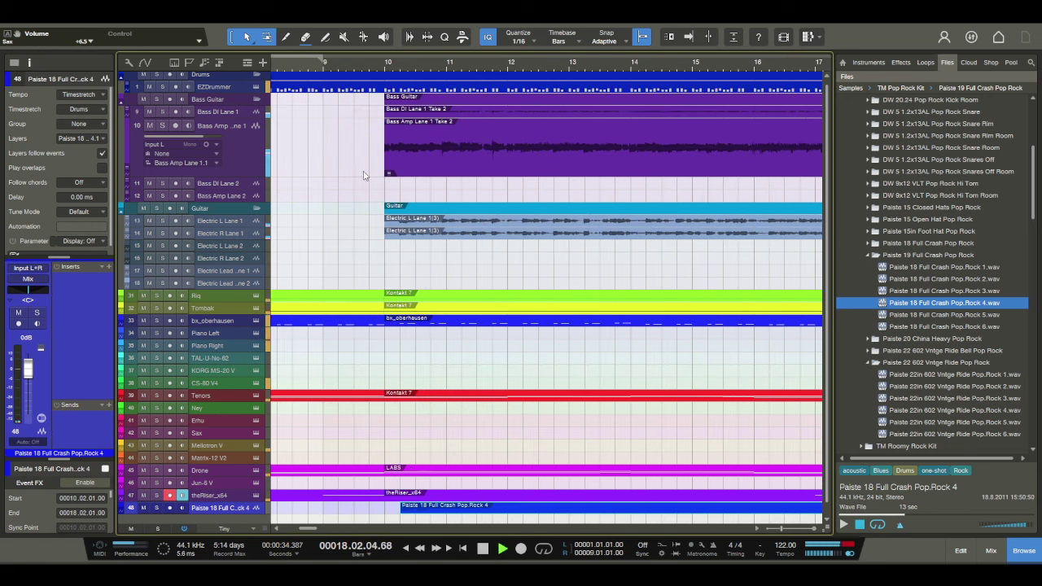
Step: Audition the crash from just before bar 9, and set its track's output to All Drums and its level to -5.5 dB
{"action": "left_click", "coordinate": [320, 72]}
{"action": "key", "text": "f"}
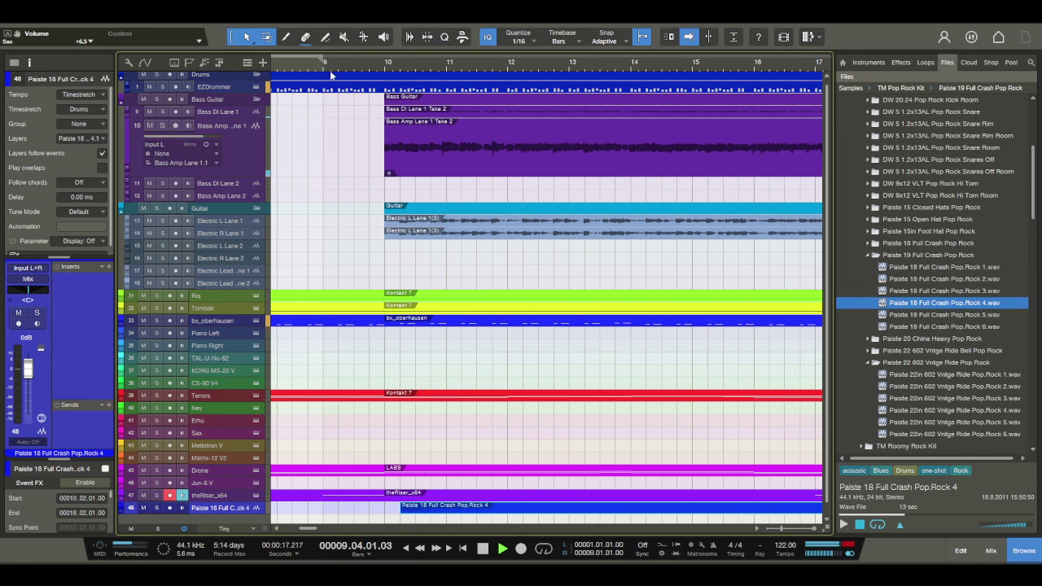
{"action": "key", "text": "space"}
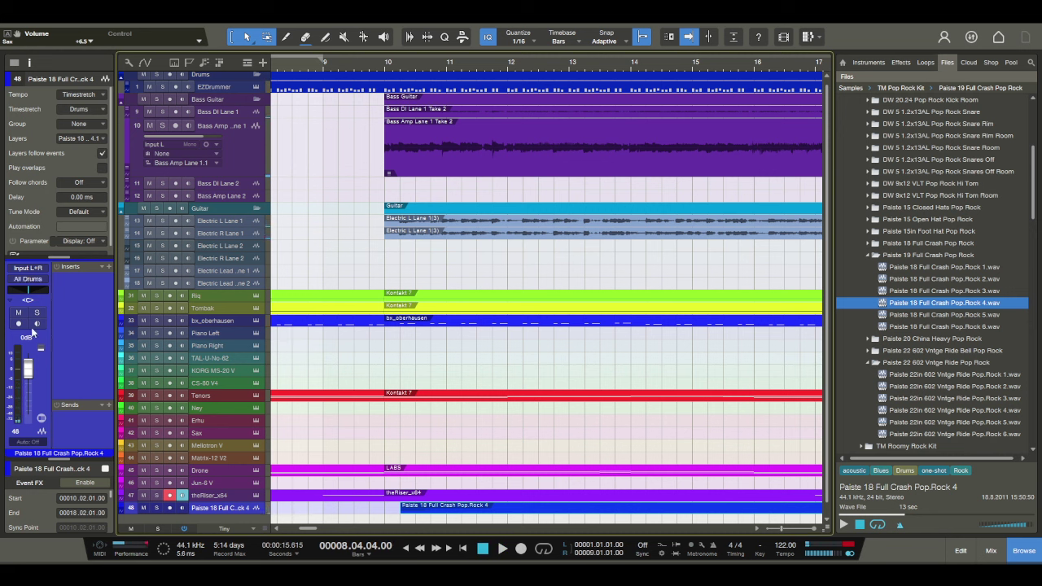
{"action": "type", "text": "-5.5"}
{"action": "key", "text": "Return"}
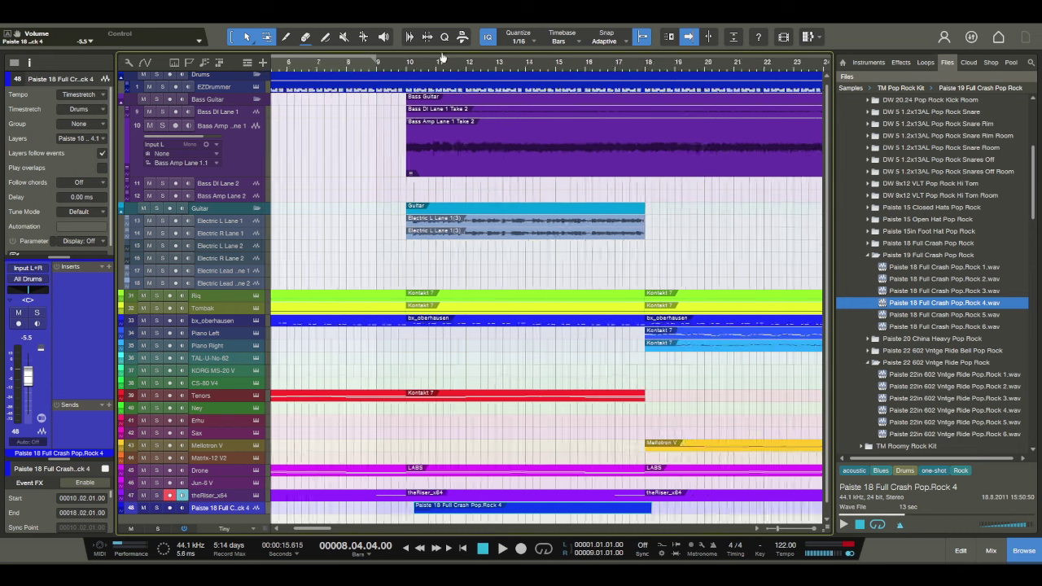
Step: Duplicate the crash clip and move the copy to bar 34 beat 2, where the guitars re-enter
{"action": "key", "text": "z"}
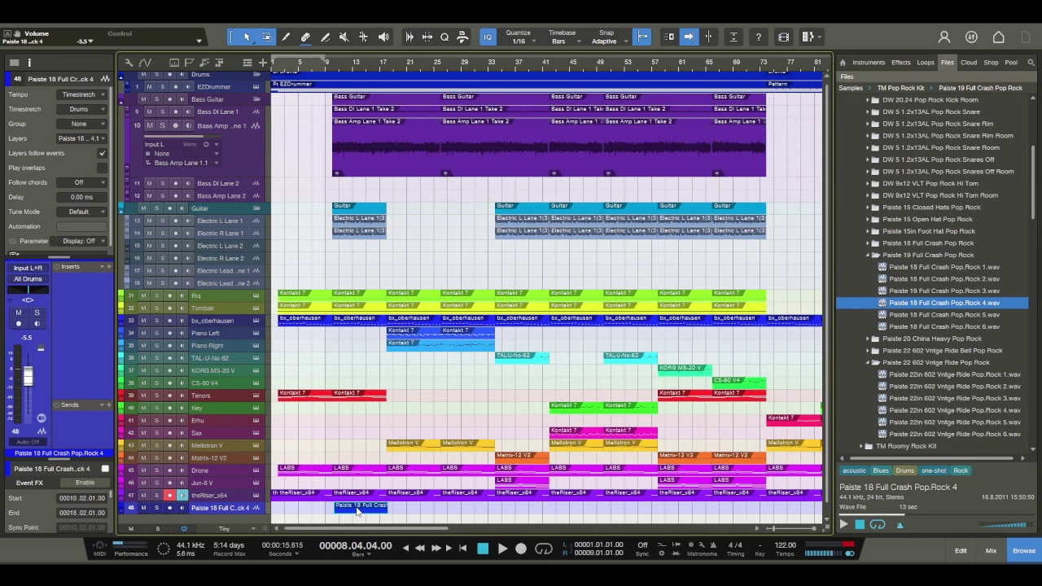
{"action": "key", "text": "d"}
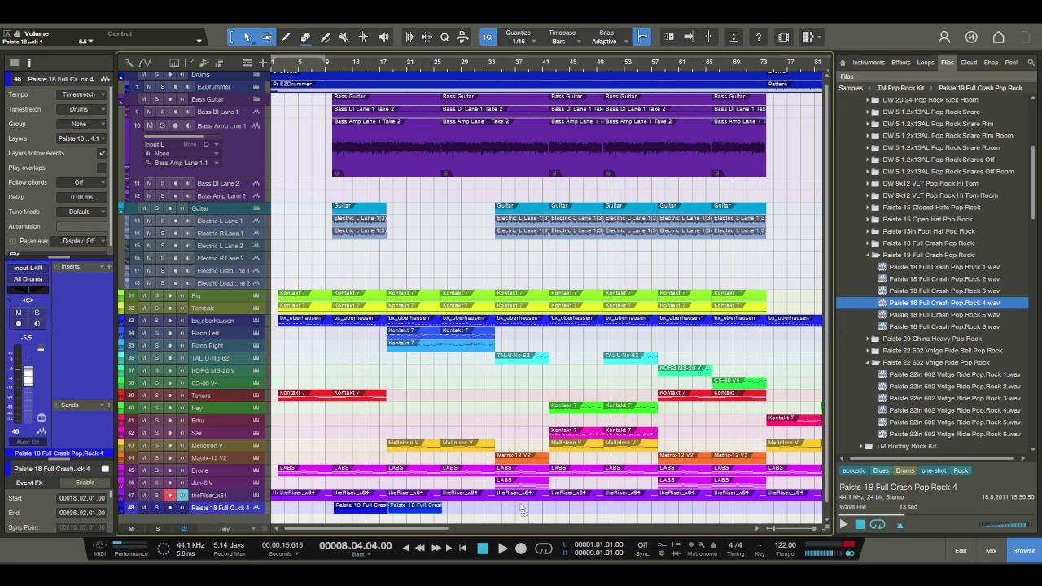
{"action": "left_click_drag", "start_coordinate": [404, 505], "coordinate": [521, 508]}
{"action": "left_click_drag", "start_coordinate": [498, 72], "coordinate": [506, 99]}
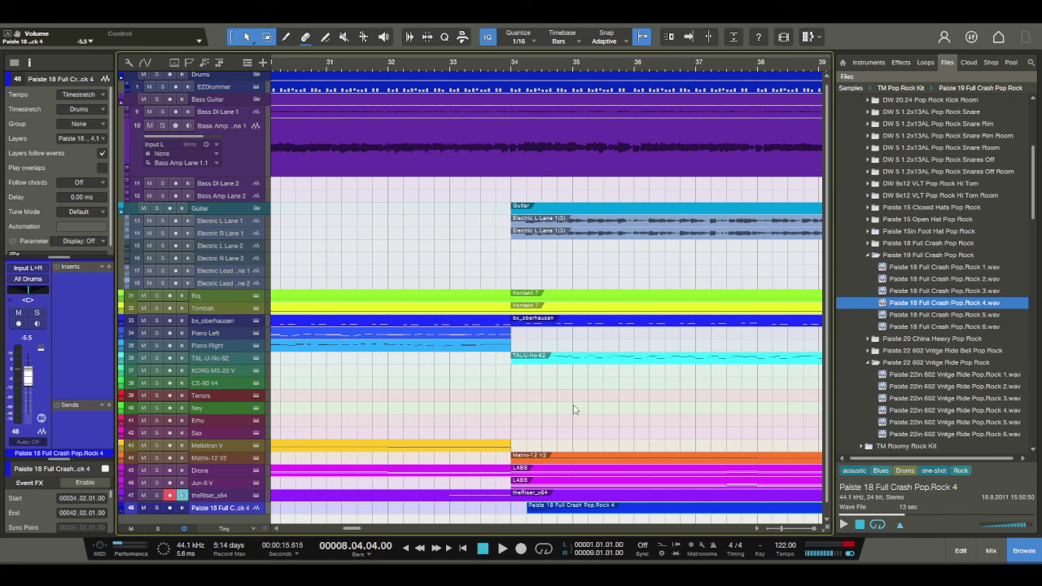
Step: Duplicate the bar 34 crash and place the copy at bar 90 beat 2, after the Erhu section
{"action": "left_click_drag", "start_coordinate": [645, 70], "coordinate": [393, 33]}
{"action": "key", "text": "d"}
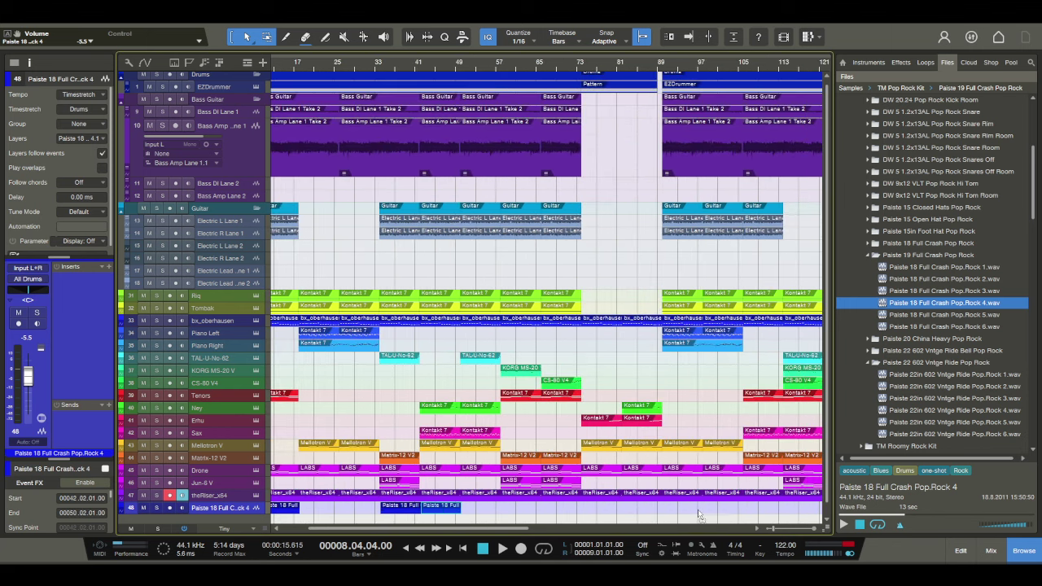
{"action": "key", "text": "ctrl+v"}
{"action": "scroll", "coordinate": [666, 88], "scroll_direction": "up", "scroll_amount": 5}
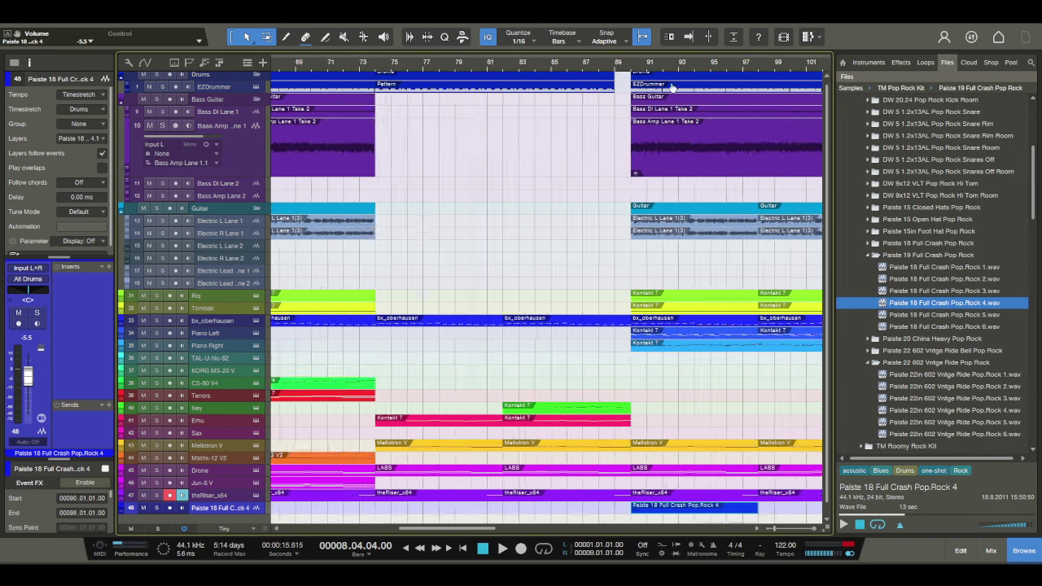
{"action": "left_click_drag", "start_coordinate": [607, 511], "coordinate": [612, 513]}
{"action": "scroll", "coordinate": [629, 85], "scroll_direction": "up", "scroll_amount": 3}
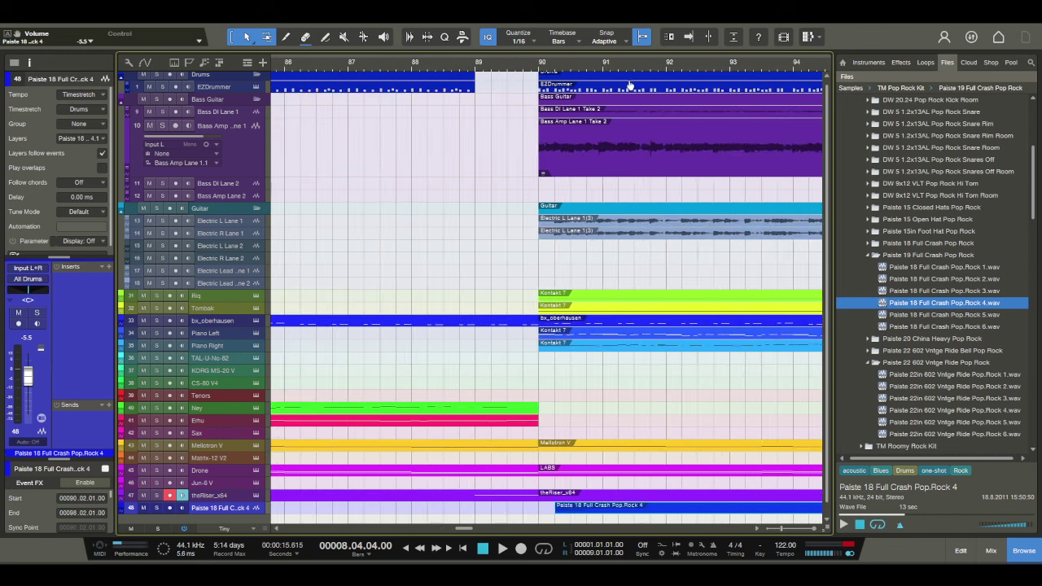
Step: Duplicate the bar 90 crash and place the copy at bar 130 beat 2, at the final guitar entry
{"action": "scroll", "coordinate": [629, 85], "scroll_direction": "down", "scroll_amount": 8}
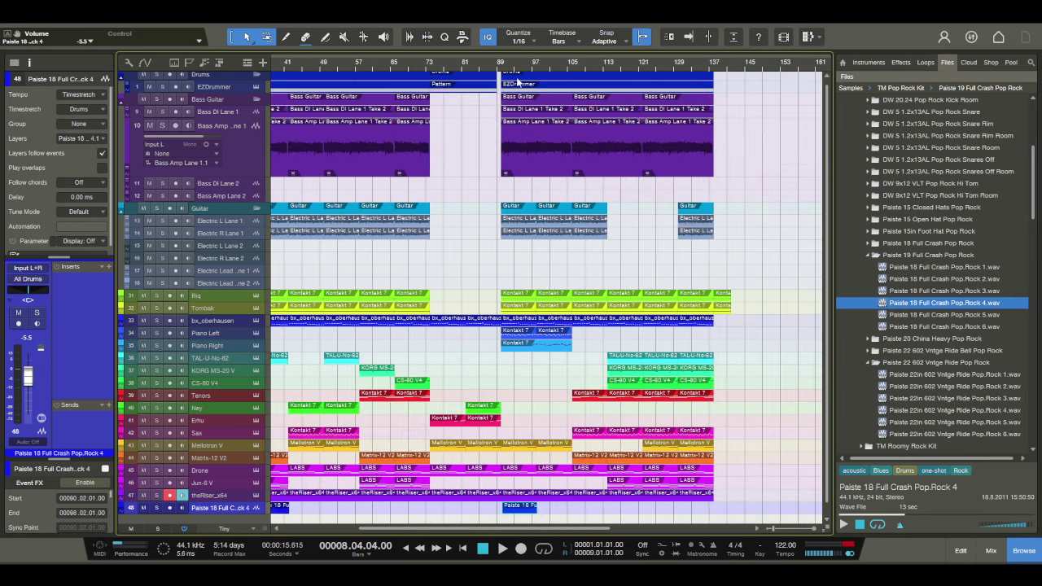
{"action": "key", "text": "ctrl+d"}
{"action": "left_click_drag", "start_coordinate": [559, 511], "coordinate": [698, 511]}
{"action": "scroll", "coordinate": [686, 70], "scroll_direction": "up", "scroll_amount": 6}
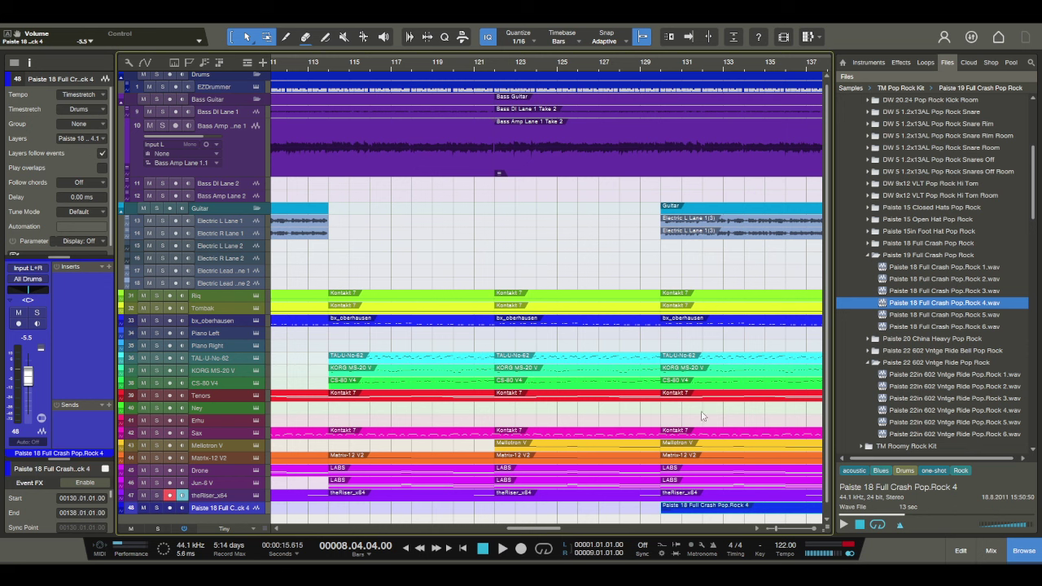
{"action": "left_click_drag", "start_coordinate": [692, 508], "coordinate": [698, 508]}
Step: Audition the final guitar entry with its crash, playing from just before bar 130
{"action": "left_click", "coordinate": [635, 62]}
{"action": "key", "text": "space"}
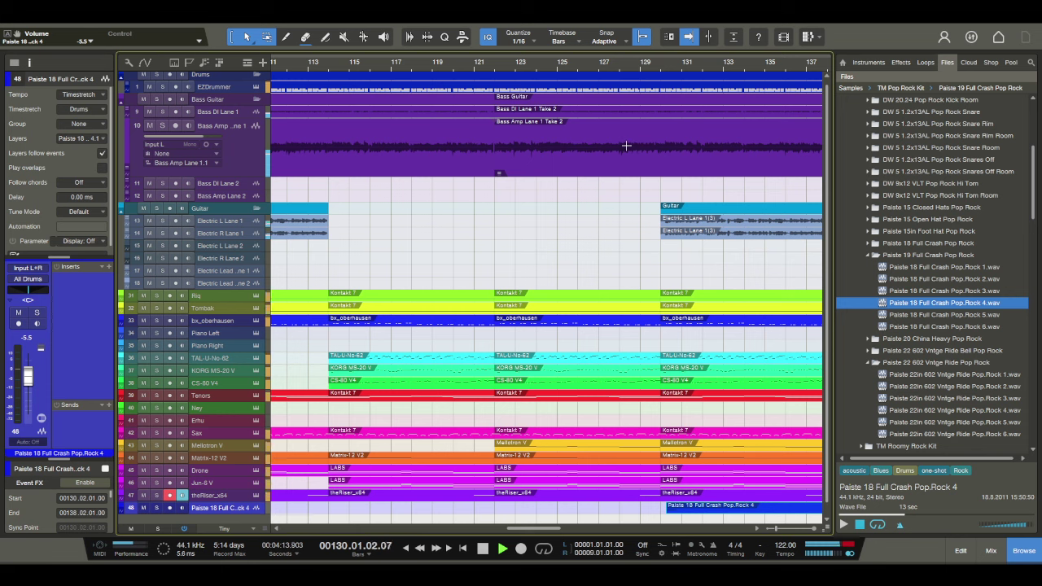
{"action": "key", "text": "f"}
{"action": "key", "text": "shift+z"}
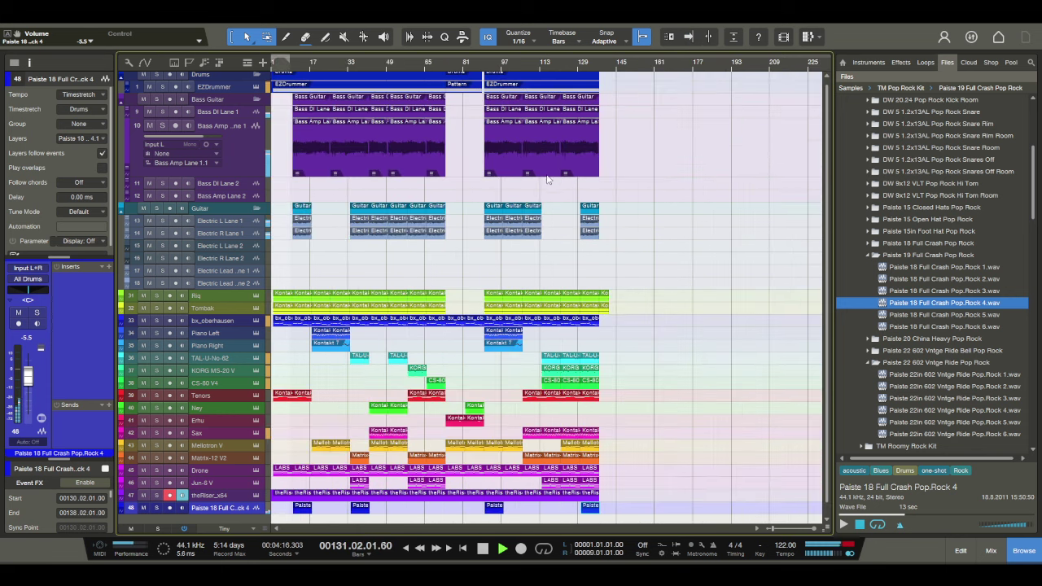
{"action": "left_click", "coordinate": [216, 496]}
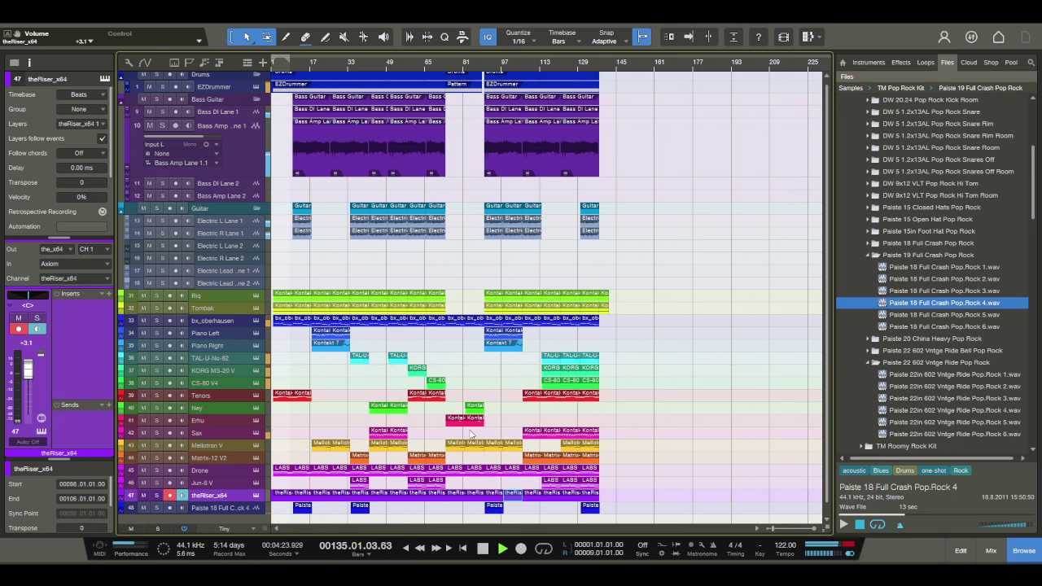
{"action": "left_click", "coordinate": [483, 551]}
Step: Play the song from bar 1 to review the full arrangement, checking the Tenors, Ney and CS-80 V4 tracks
{"action": "left_click", "coordinate": [483, 550]}
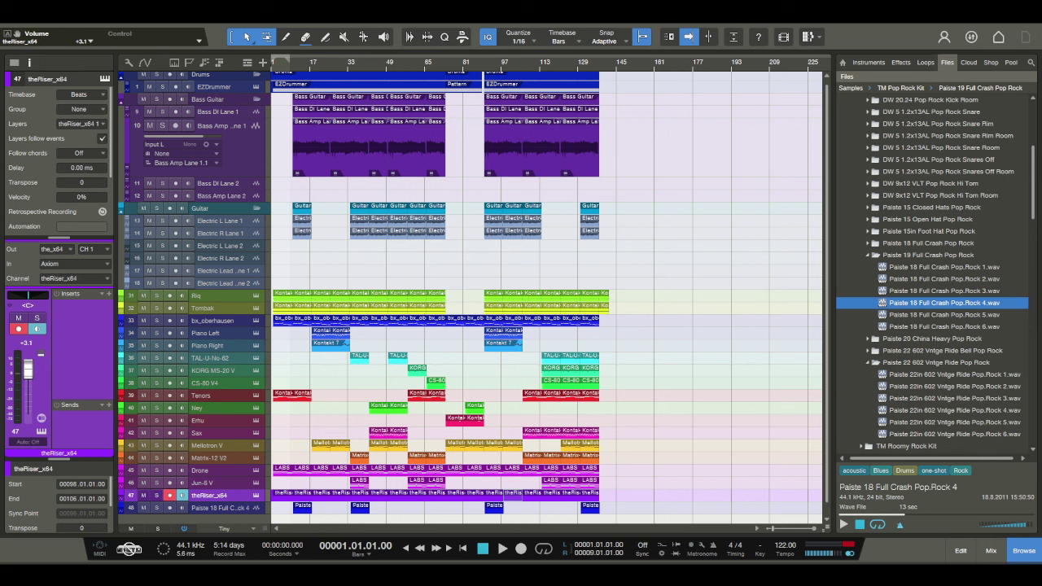
{"action": "left_click", "coordinate": [501, 550]}
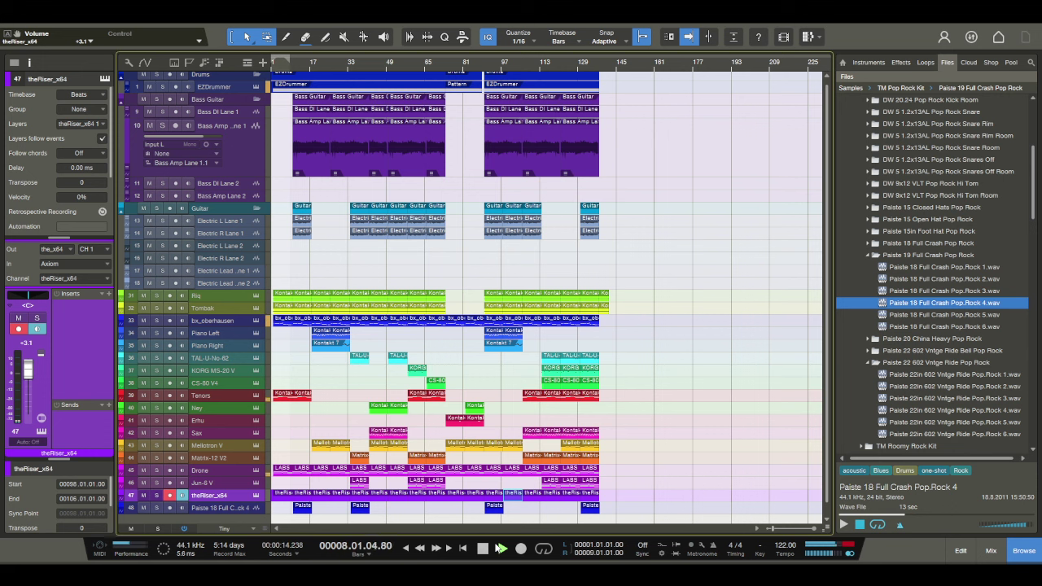
{"action": "left_click", "coordinate": [207, 394]}
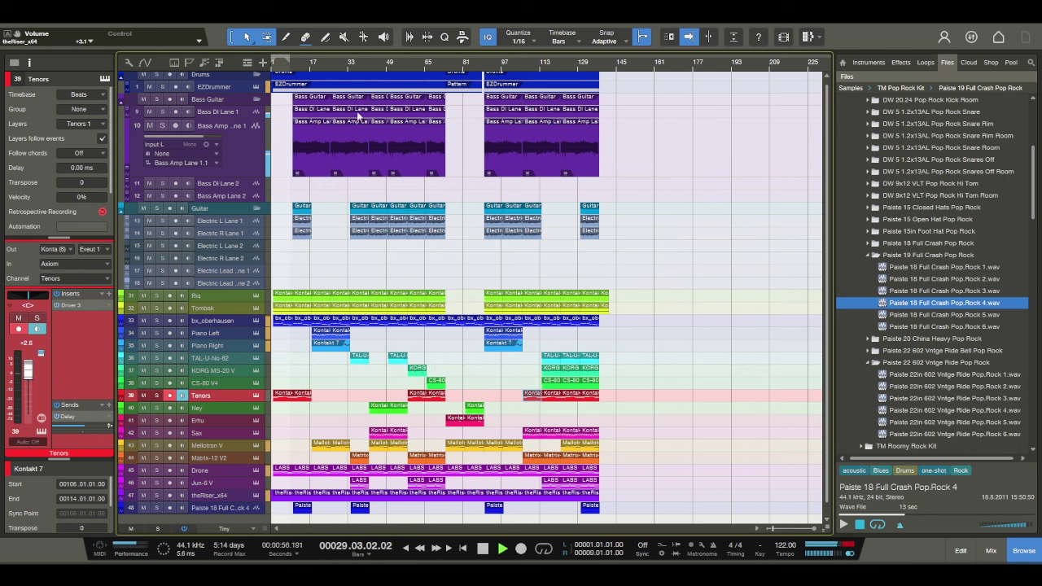
{"action": "left_click_drag", "start_coordinate": [343, 67], "coordinate": [352, 90]}
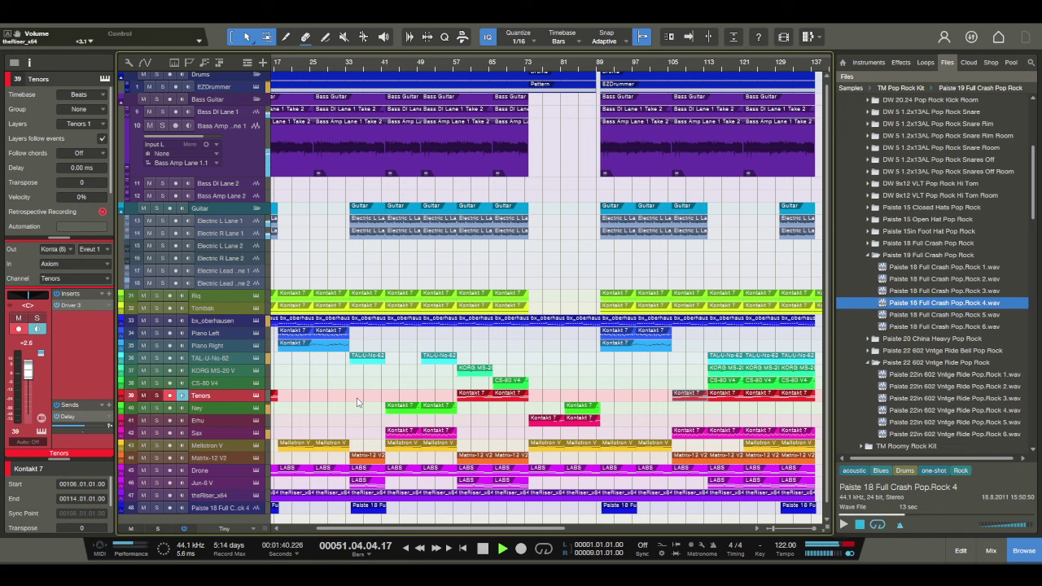
{"action": "left_click", "coordinate": [218, 410]}
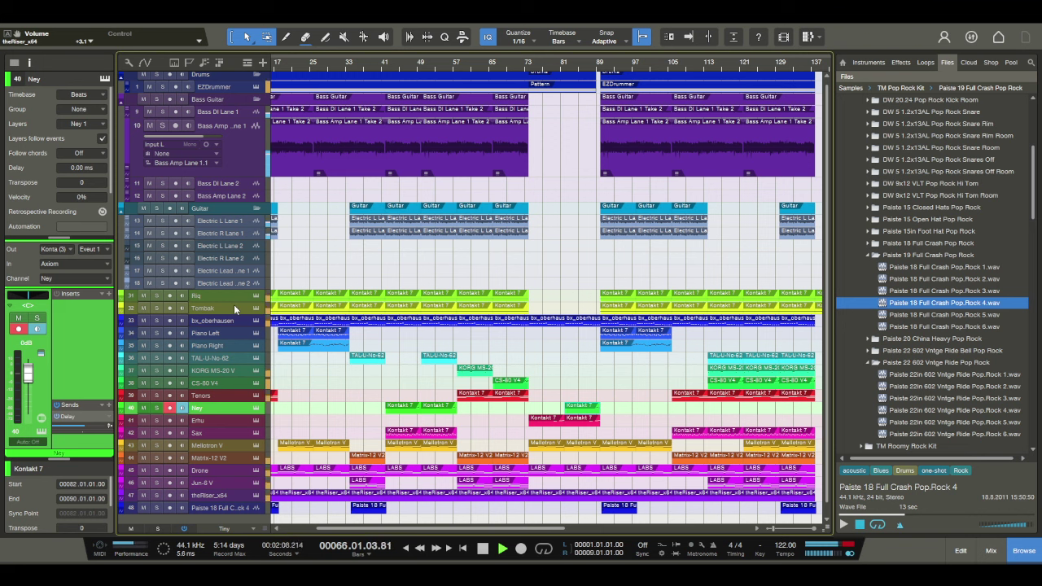
{"action": "left_click", "coordinate": [213, 384]}
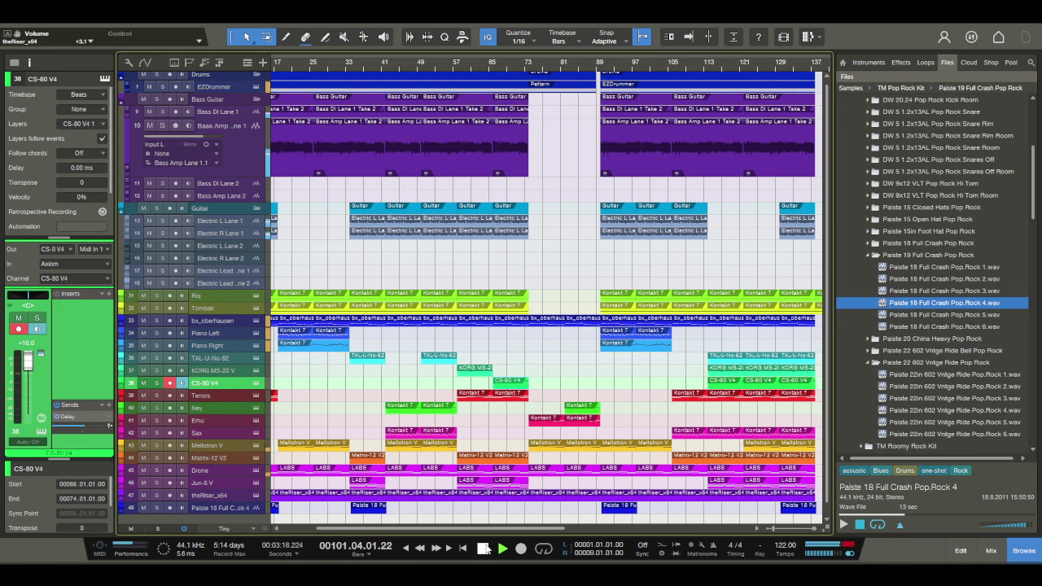
{"action": "left_click", "coordinate": [484, 549]}
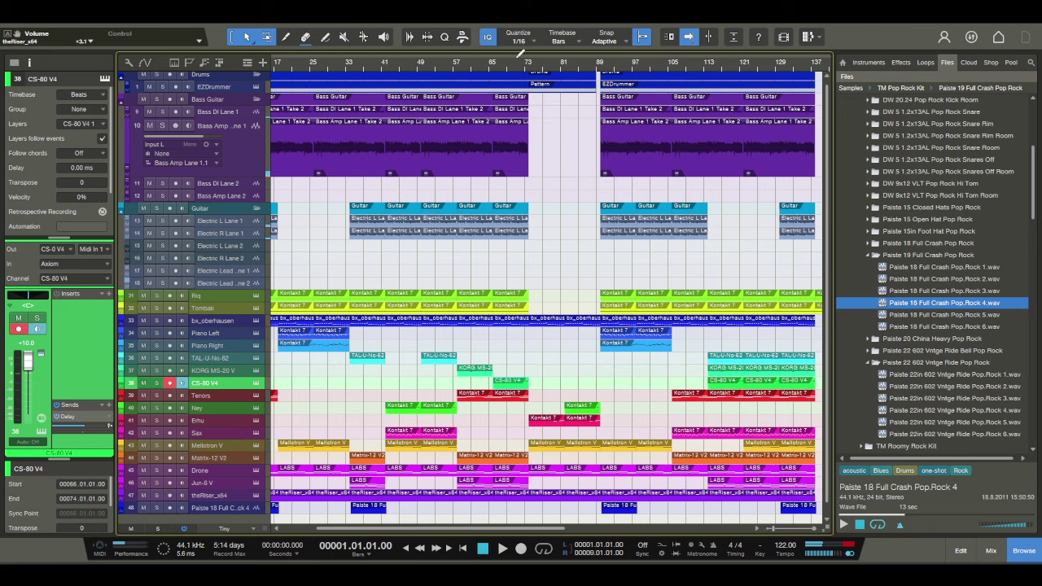
Step: Audition the transition into bar 74, and move all events from bar 74 onward two bars later, to bar 76
{"action": "left_click_drag", "start_coordinate": [521, 54], "coordinate": [529, 136]}
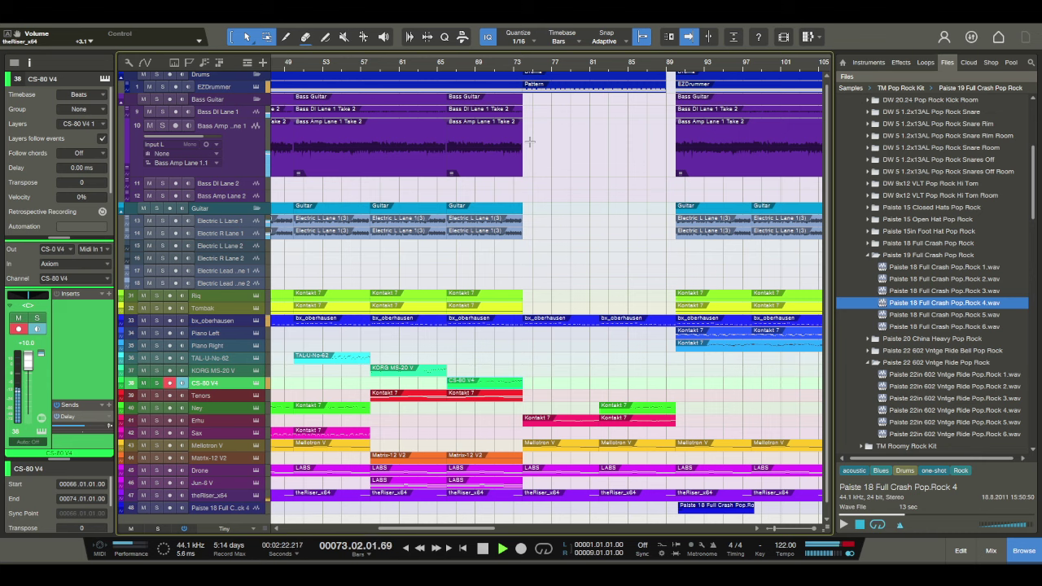
{"action": "key", "text": "space"}
{"action": "left_click_drag", "start_coordinate": [557, 66], "coordinate": [517, 42]}
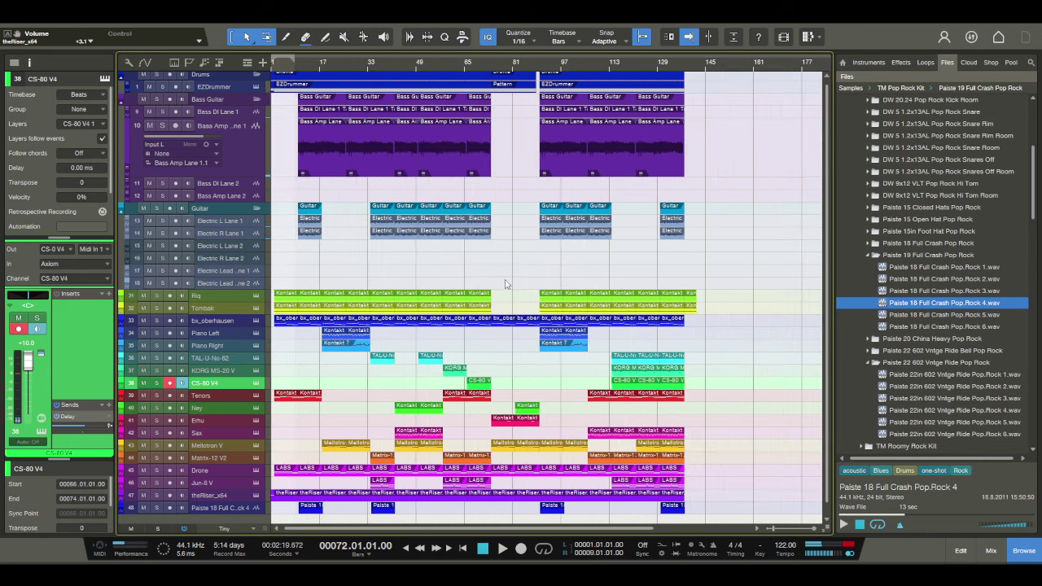
{"action": "key", "text": "ctrl+shift+a"}
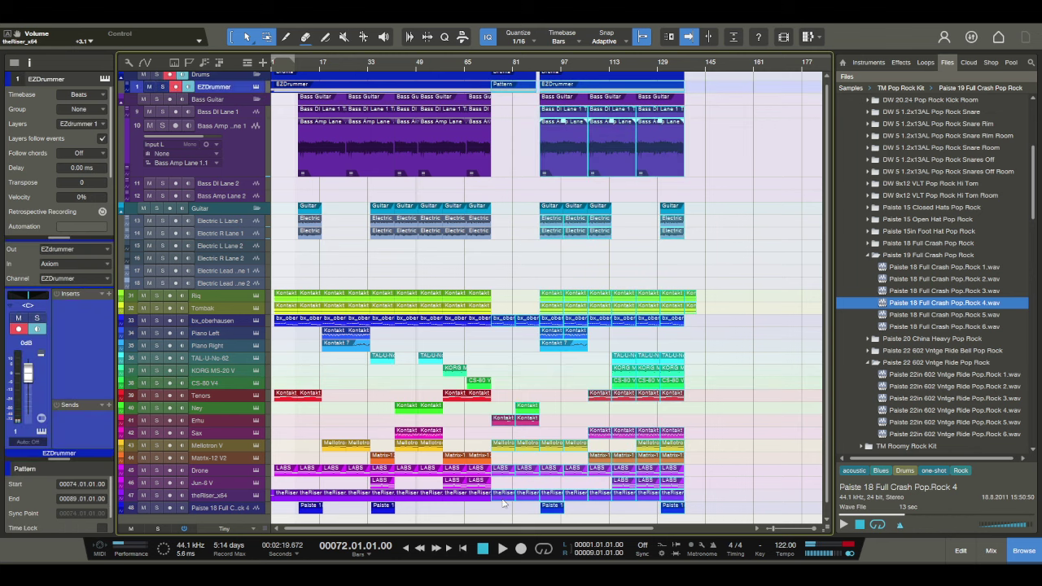
{"action": "left_click_drag", "start_coordinate": [503, 500], "coordinate": [511, 500]}
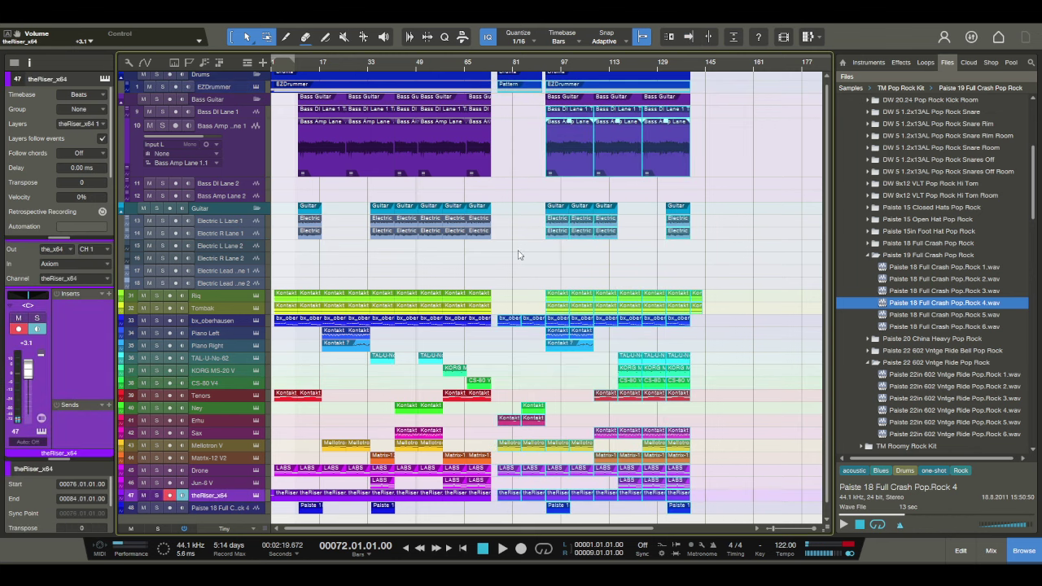
Step: Audition the gap between bars 74 and 76 from just before bar 74
{"action": "left_click_drag", "start_coordinate": [498, 65], "coordinate": [496, 75]}
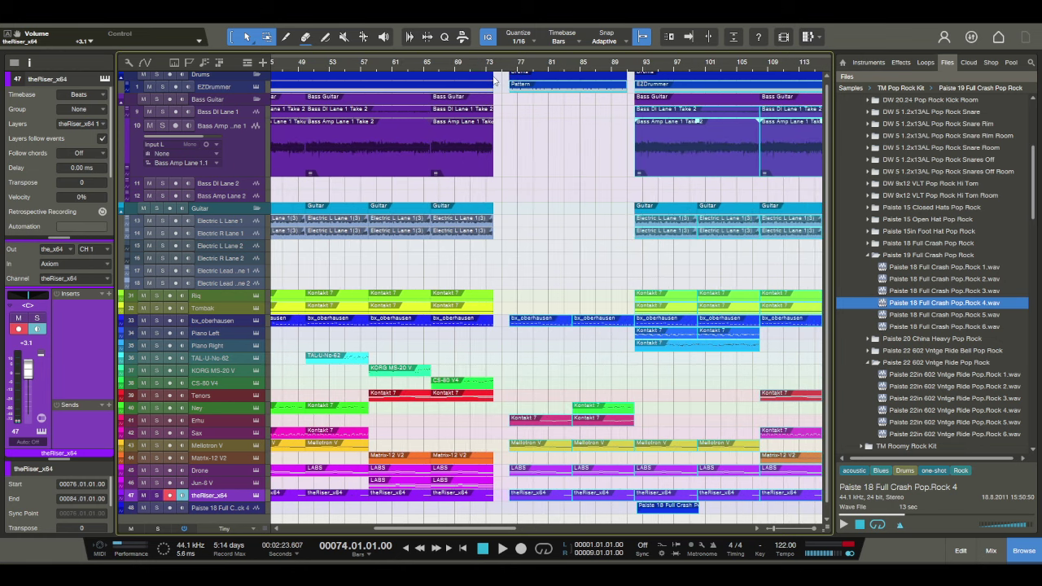
{"action": "left_click", "coordinate": [489, 69]}
{"action": "key", "text": "f"}
{"action": "key", "text": "space"}
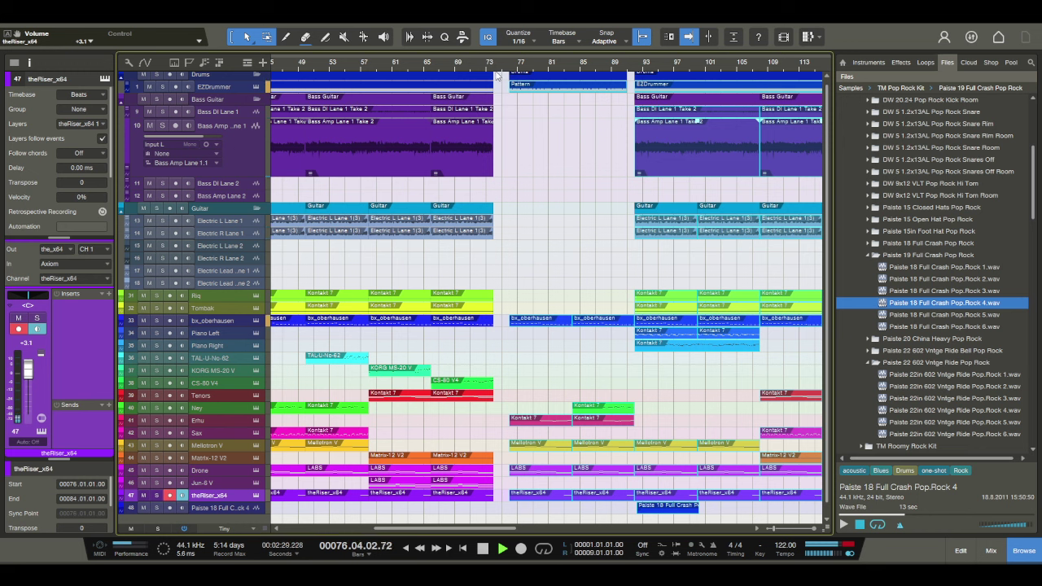
{"action": "left_click", "coordinate": [494, 73]}
{"action": "left_click", "coordinate": [488, 72]}
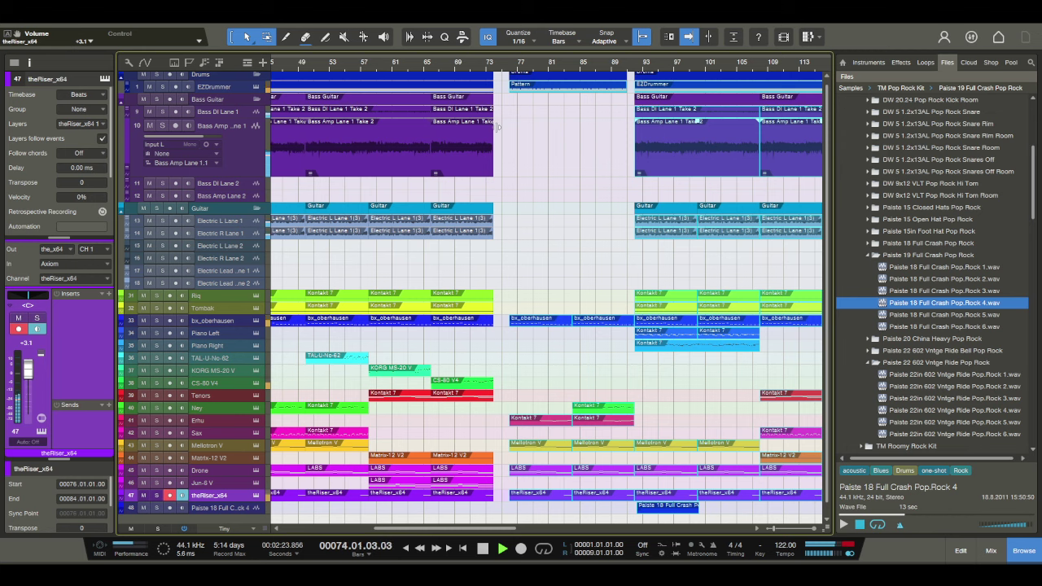
{"action": "key", "text": "space"}
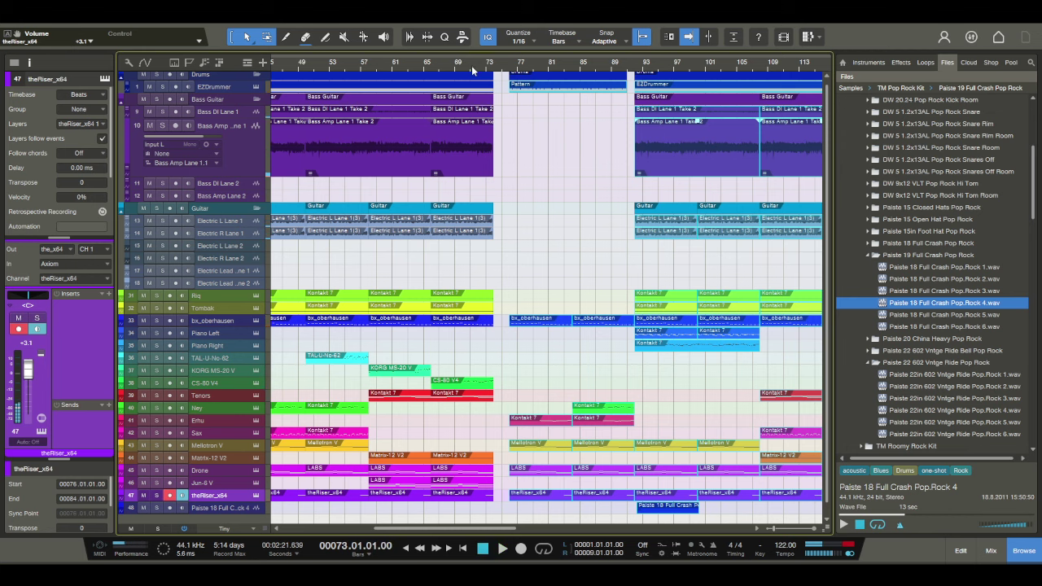
Step: Copy the one-bar EZDrummer pattern from bar 1 to bar 74, and audition the transition from bar 73
{"action": "key", "text": "w"}
{"action": "key", "text": "w"}
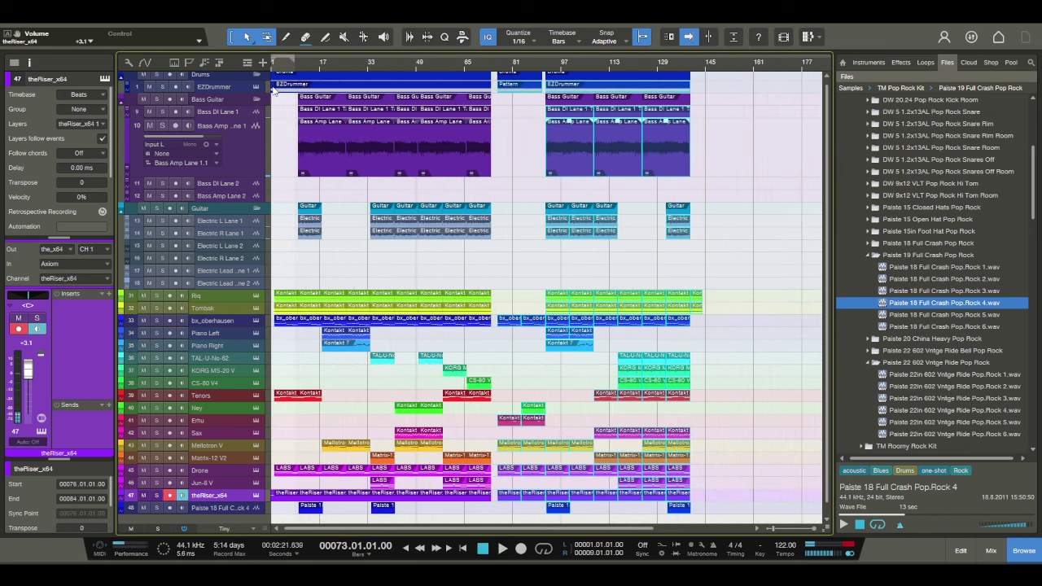
{"action": "left_click", "coordinate": [275, 88]}
{"action": "left_click", "coordinate": [494, 87]}
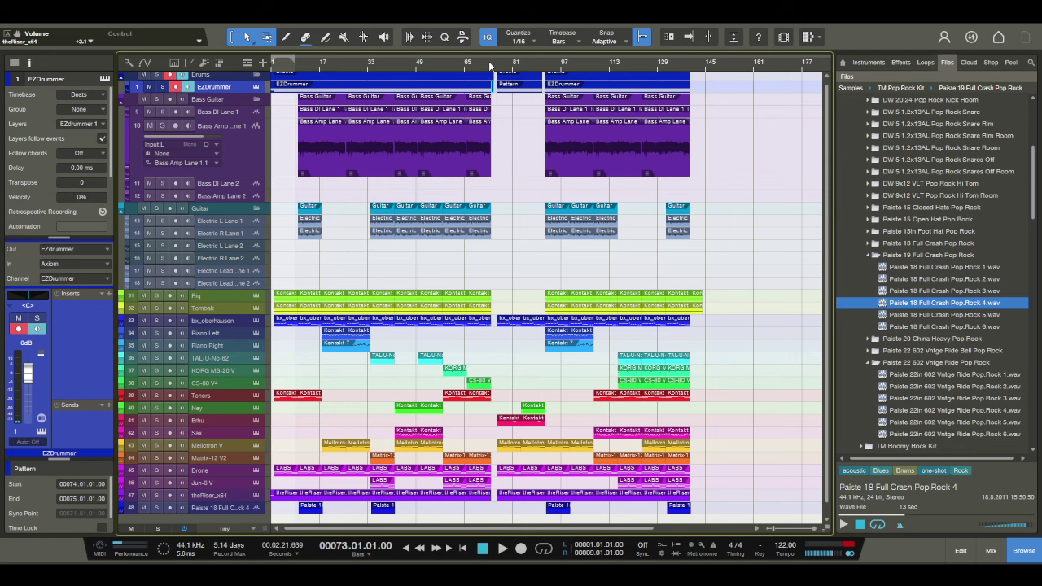
{"action": "key", "text": "e"}
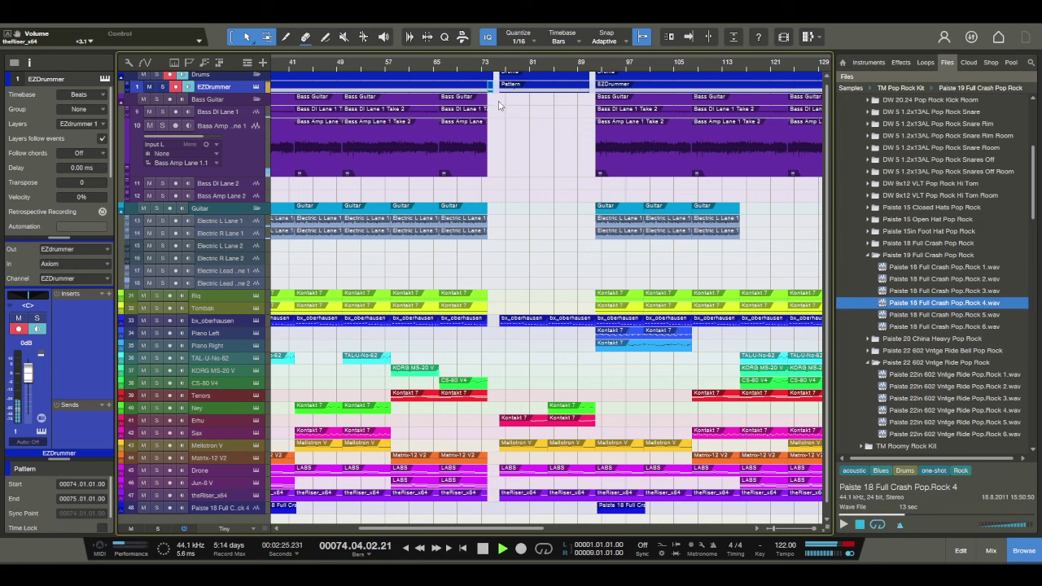
{"action": "key", "text": "space"}
{"action": "key", "text": "f"}
{"action": "key", "text": "w"}
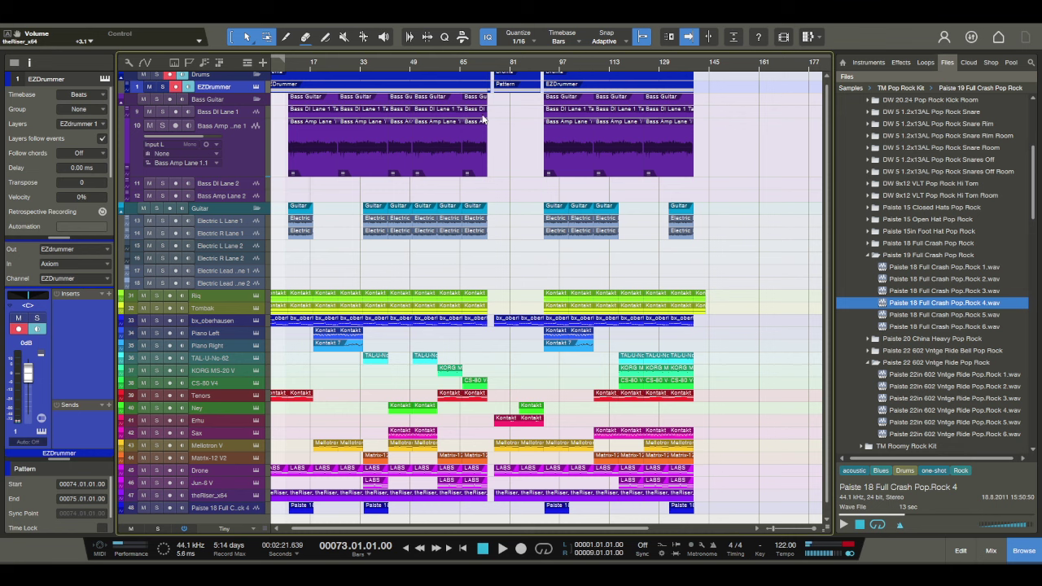
Step: Move all events from bar 76 onward one bar earlier, to bar 75, and play from bar 73 through the song's ending
{"action": "left_click", "coordinate": [500, 91]}
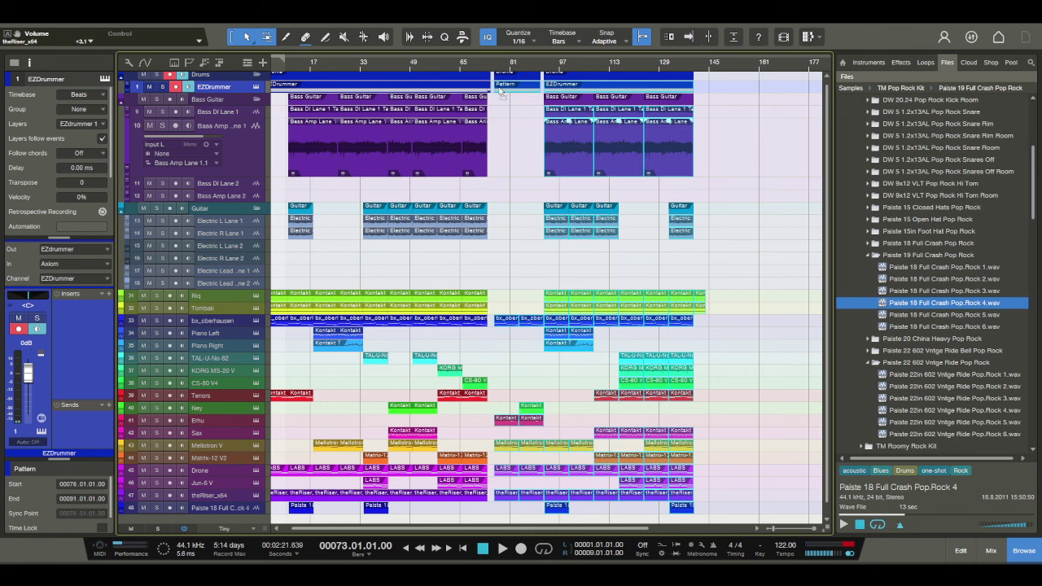
{"action": "left_click_drag", "start_coordinate": [500, 91], "coordinate": [494, 88]}
{"action": "key", "text": "space"}
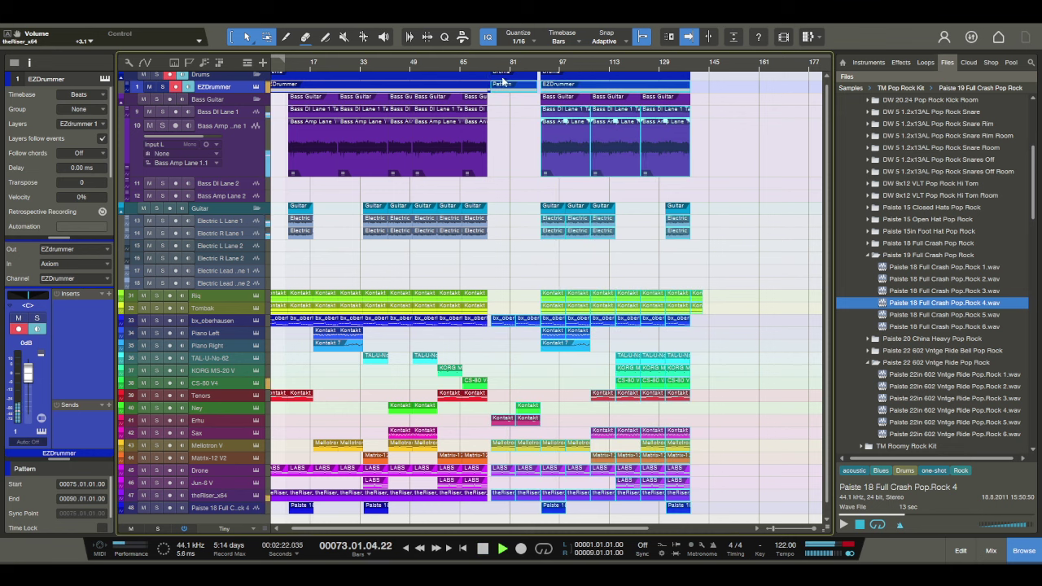
{"action": "scroll", "coordinate": [512, 77], "scroll_direction": "up", "scroll_amount": 3}
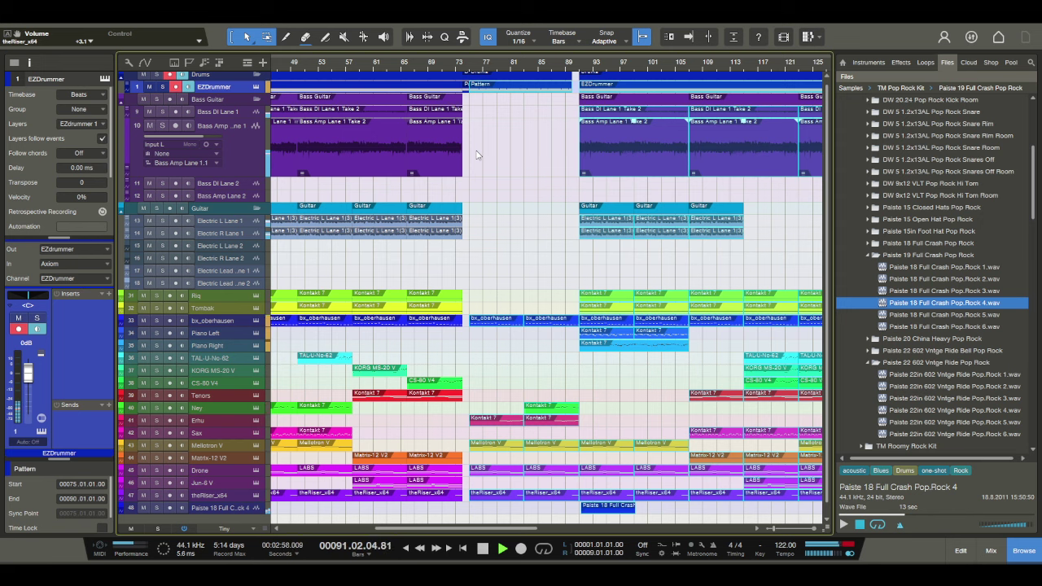
{"action": "left_click_drag", "start_coordinate": [676, 67], "coordinate": [637, 54]}
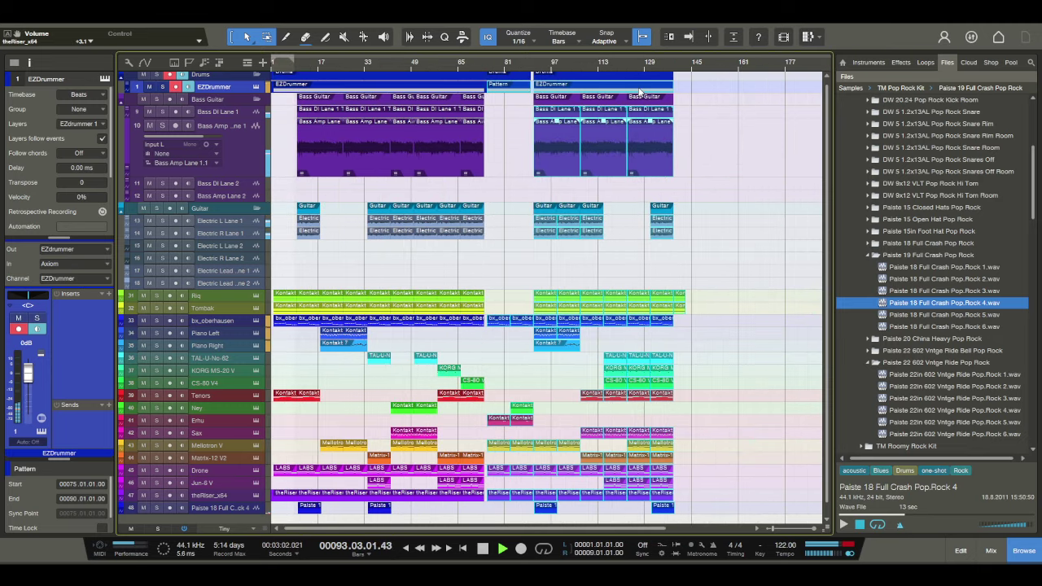
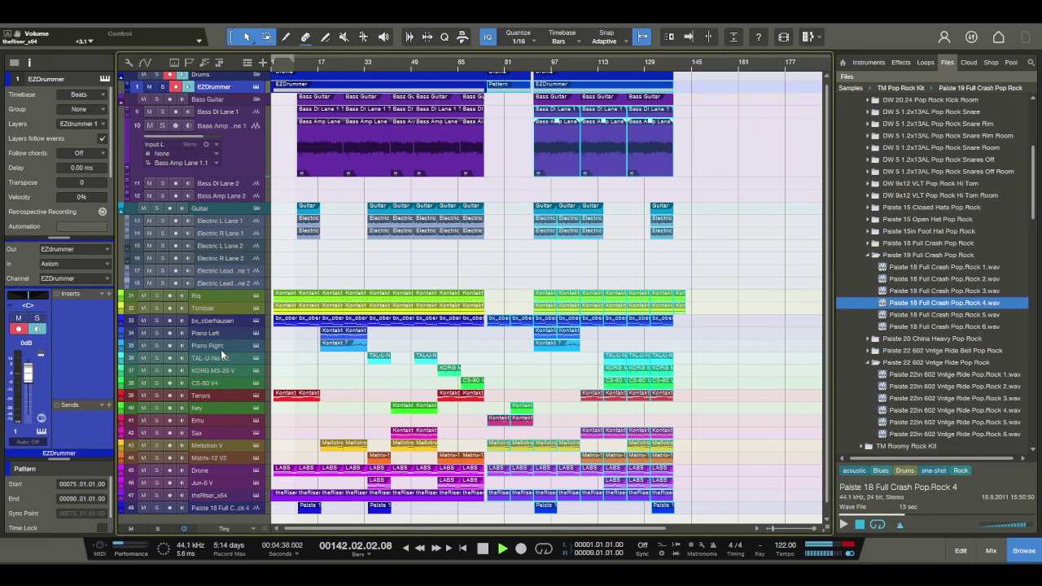
{"action": "key", "text": "space"}
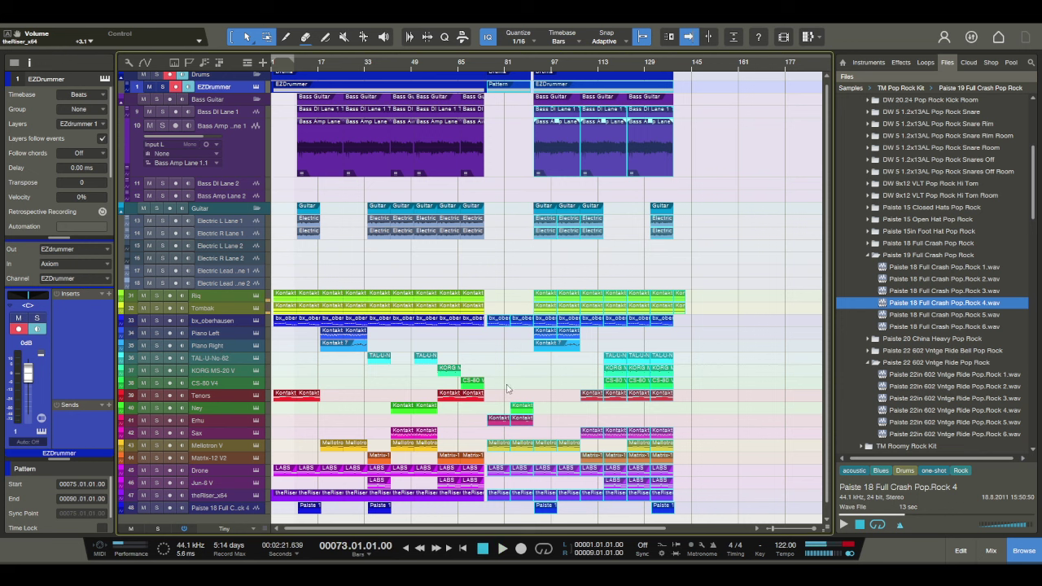
Step: Add a volume automation track for the Submix bus to the arrangement
{"action": "left_click", "coordinate": [982, 548]}
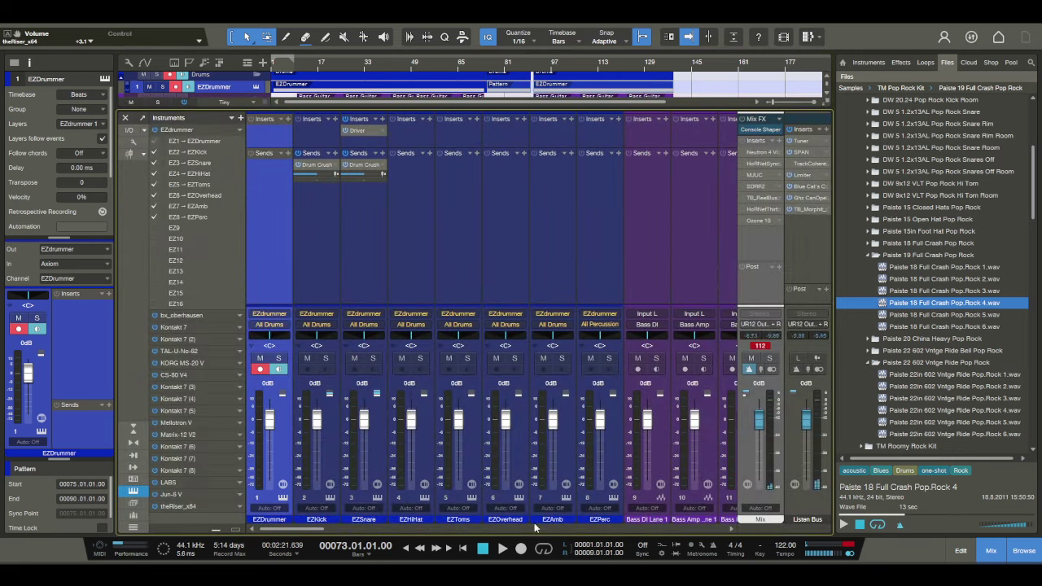
{"action": "left_click_drag", "start_coordinate": [291, 529], "coordinate": [806, 519]}
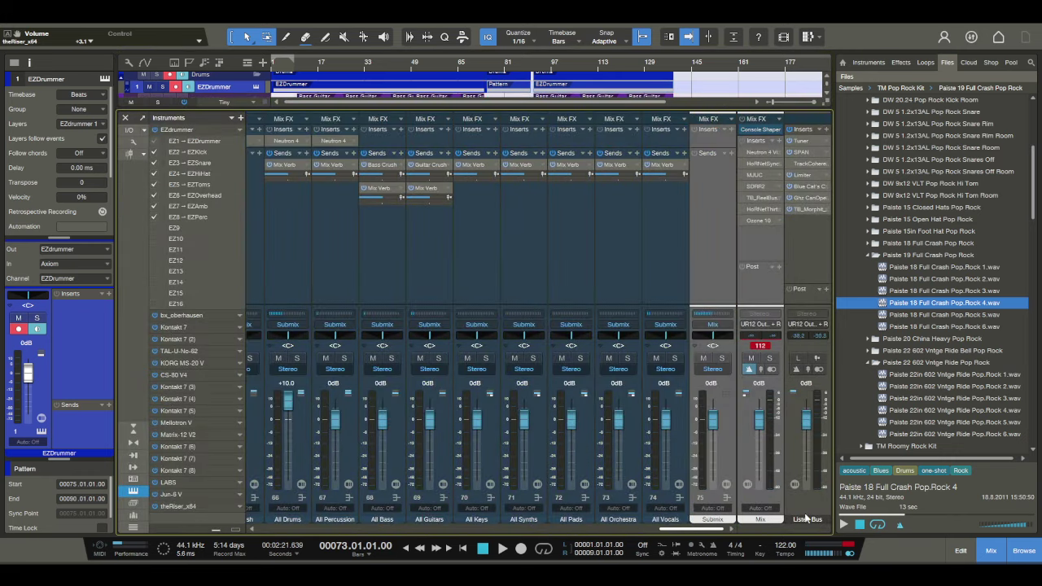
{"action": "left_click", "coordinate": [481, 245]}
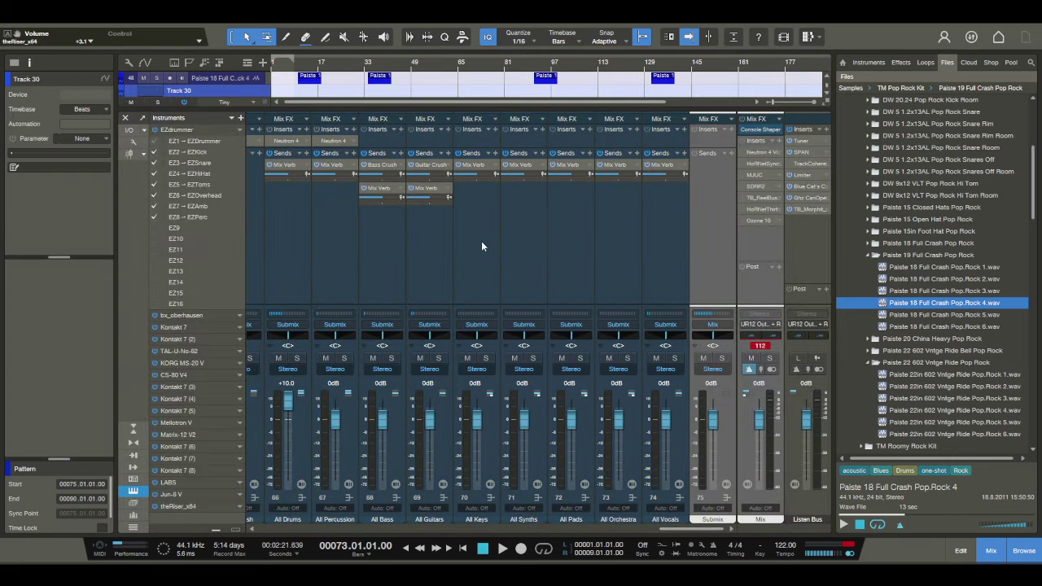
{"action": "left_click", "coordinate": [470, 326]}
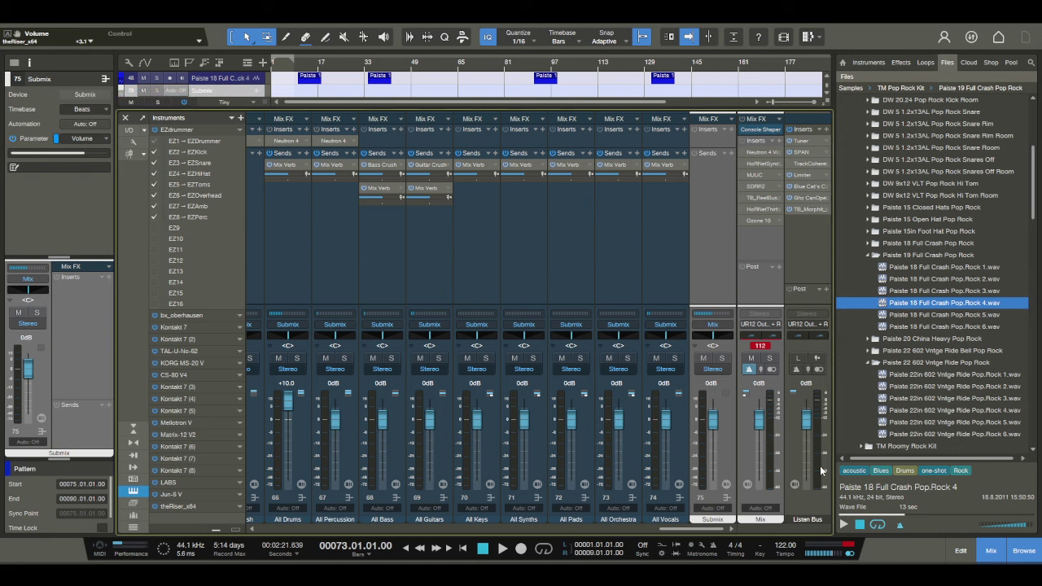
{"action": "left_click", "coordinate": [992, 551]}
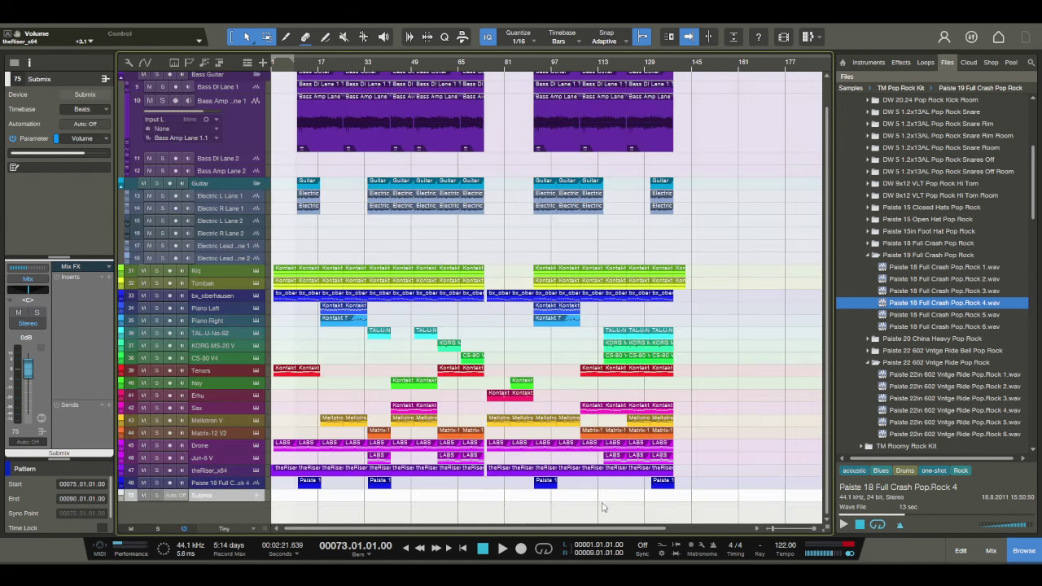
Step: Show the Submix volume automation and add a level drop at bar 143, where the percussion events end
{"action": "left_click", "coordinate": [125, 498]}
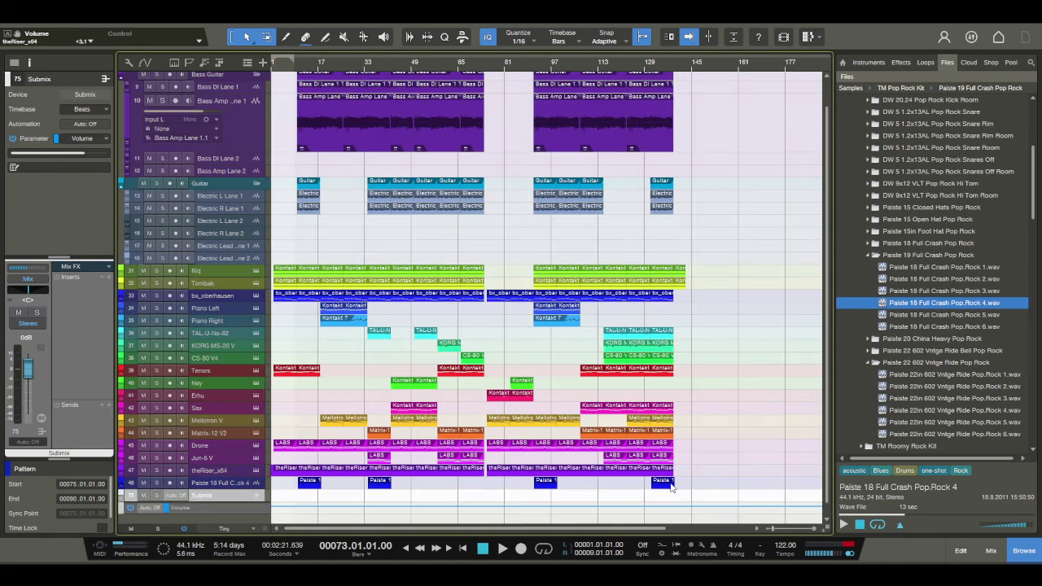
{"action": "scroll", "coordinate": [700, 94], "scroll_direction": "up", "scroll_amount": 5}
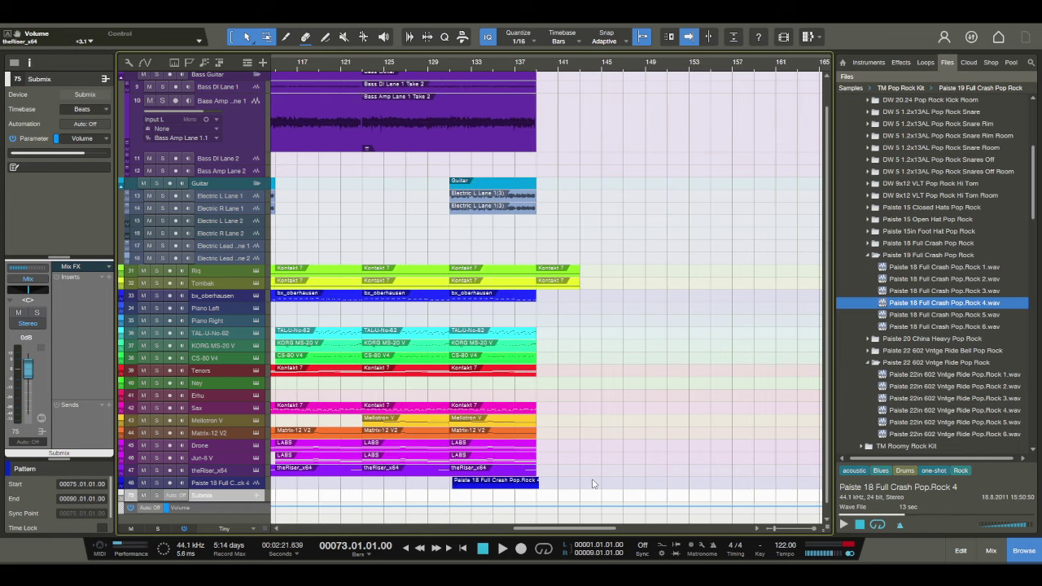
{"action": "left_click", "coordinate": [580, 507]}
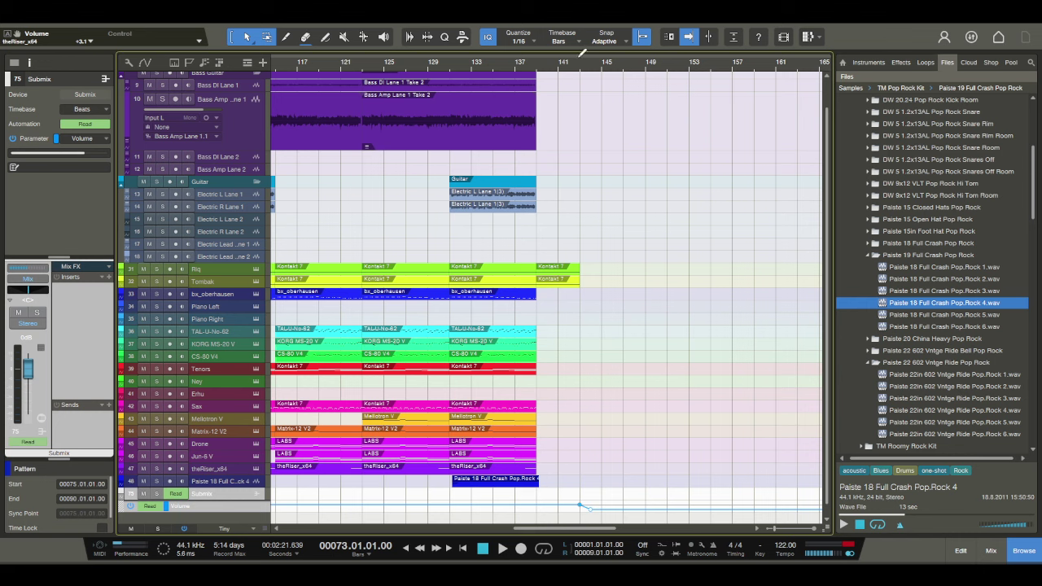
Step: Extend the loop range over the whole song, from bar 1 to bar 145
{"action": "scroll", "coordinate": [574, 65], "scroll_direction": "down", "scroll_amount": 5}
{"action": "left_click_drag", "start_coordinate": [285, 65], "coordinate": [628, 66]}
{"action": "scroll", "coordinate": [623, 65], "scroll_direction": "up", "scroll_amount": 5}
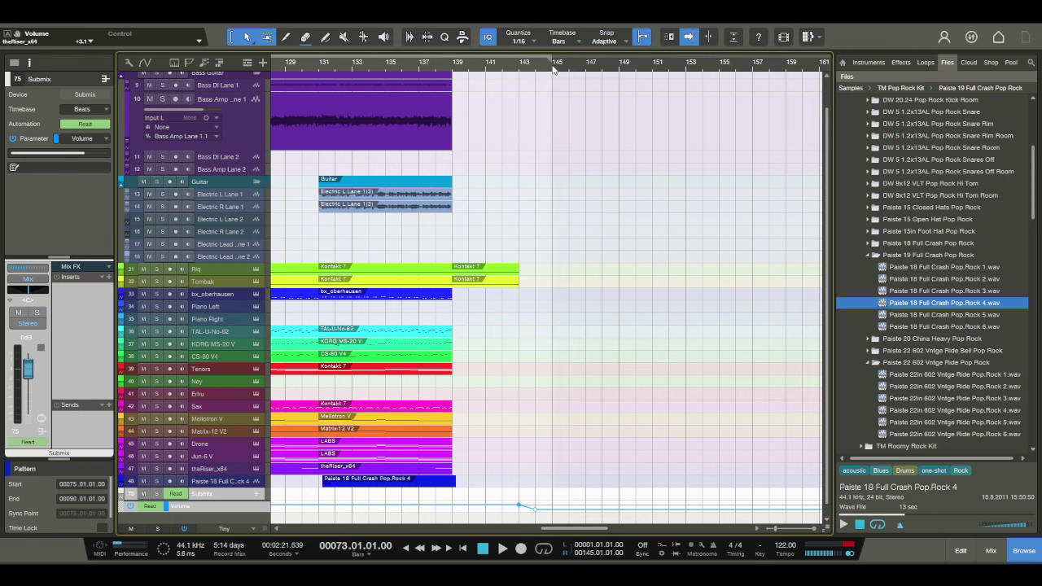
{"action": "scroll", "coordinate": [522, 70], "scroll_direction": "down", "scroll_amount": 1}
{"action": "key", "text": "shift+f"}
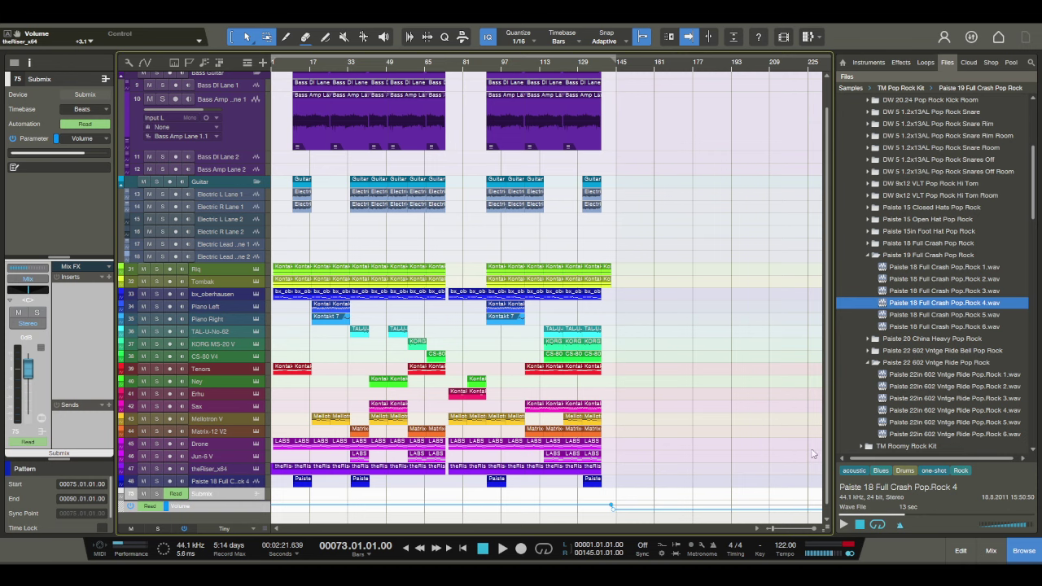
Step: Look over the mixer channels, then play from bar 45 and raise the Mix Verb return to about -15.1 dB
{"action": "left_click", "coordinate": [991, 552]}
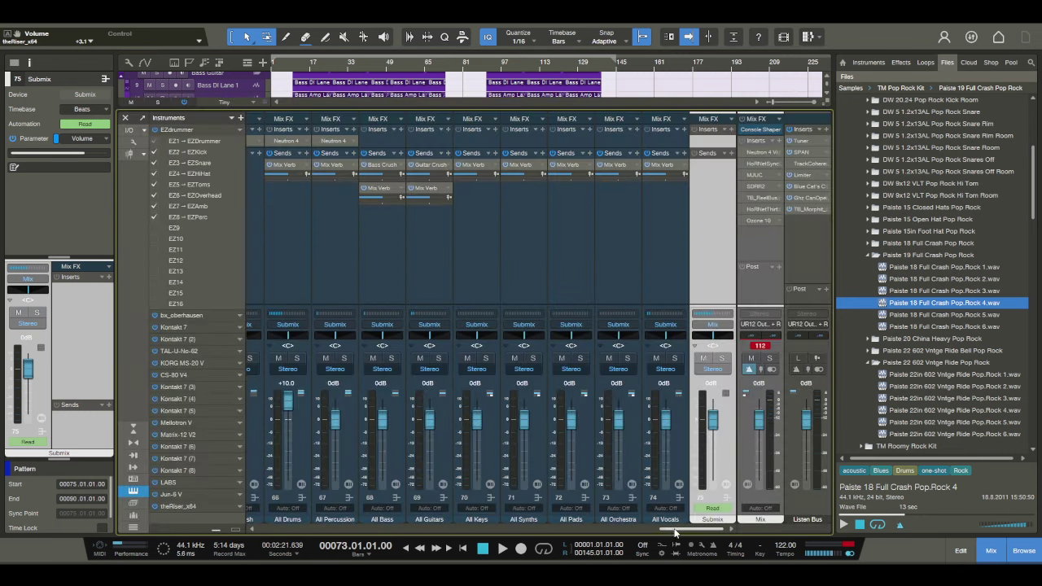
{"action": "left_click_drag", "start_coordinate": [538, 527], "coordinate": [435, 528]}
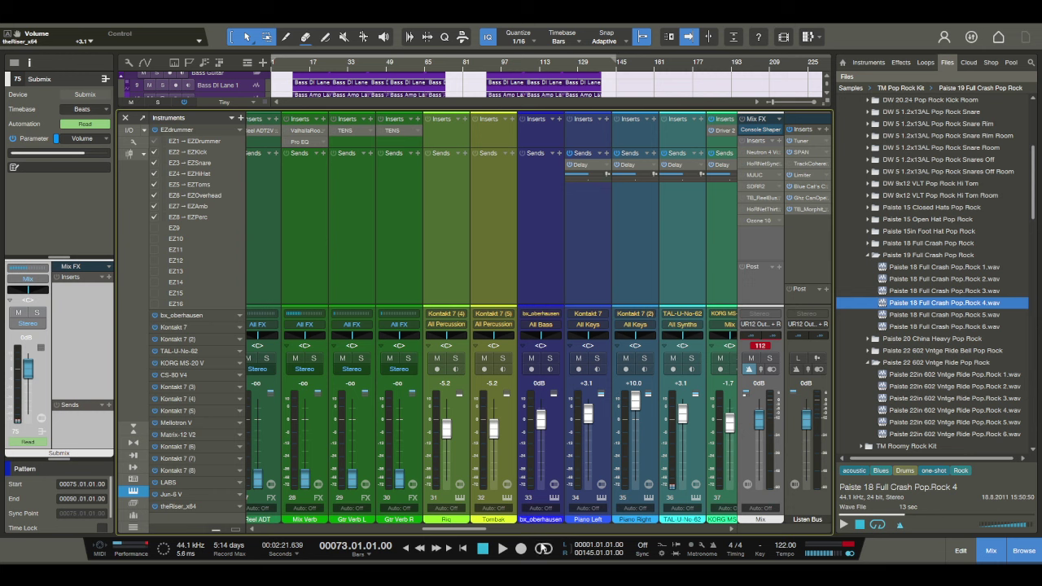
{"action": "left_click_drag", "start_coordinate": [488, 530], "coordinate": [529, 532]}
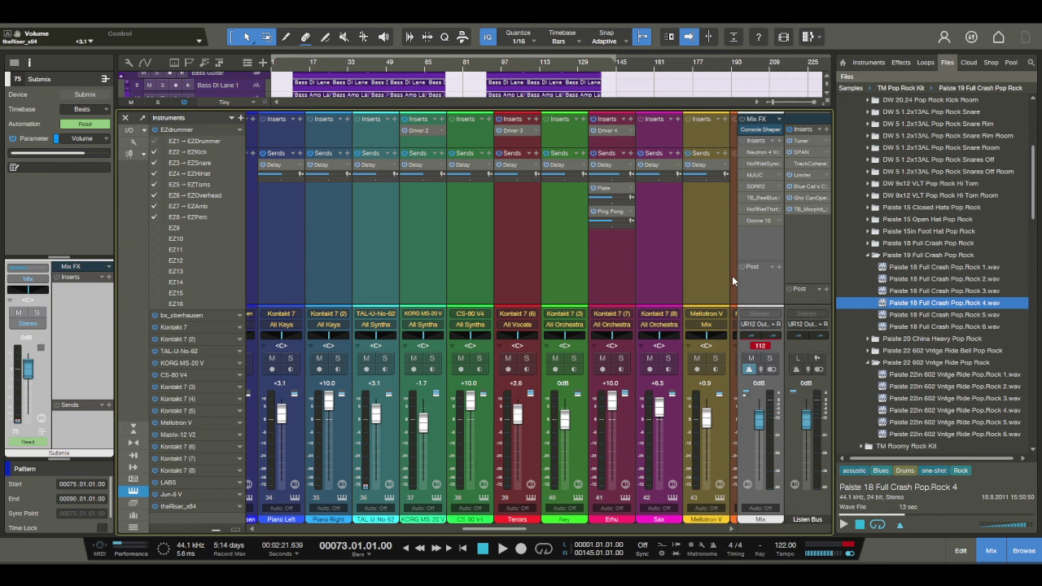
{"action": "left_click_drag", "start_coordinate": [496, 534], "coordinate": [530, 533]}
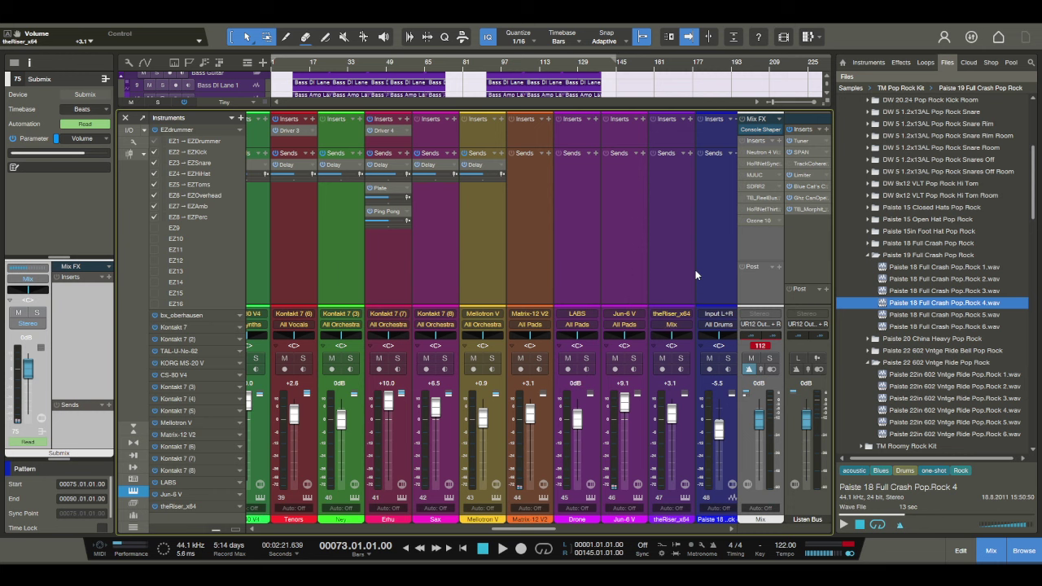
{"action": "left_click_drag", "start_coordinate": [534, 530], "coordinate": [431, 531]}
{"action": "left_click", "coordinate": [377, 63]}
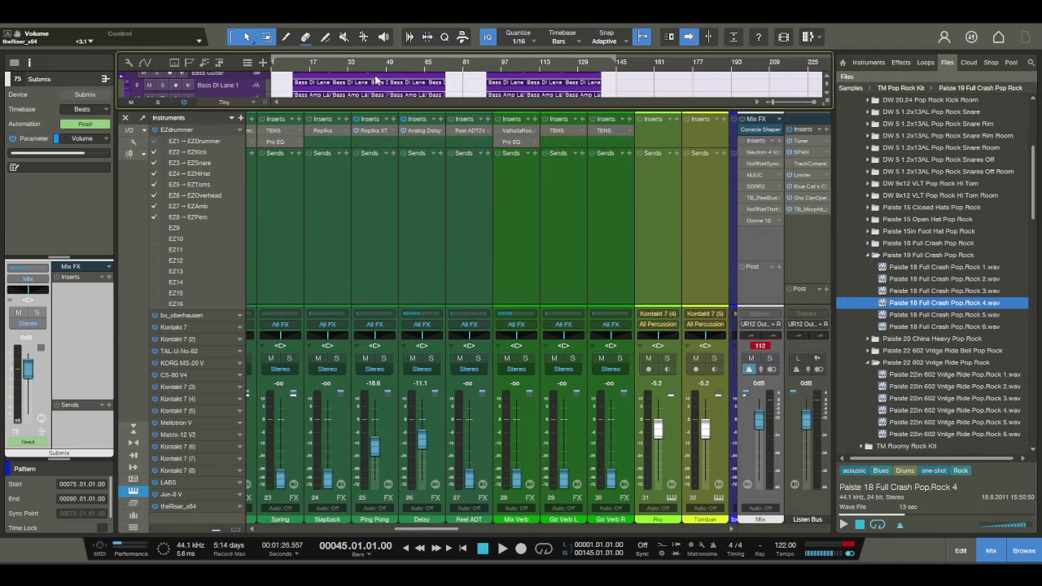
{"action": "key", "text": "space"}
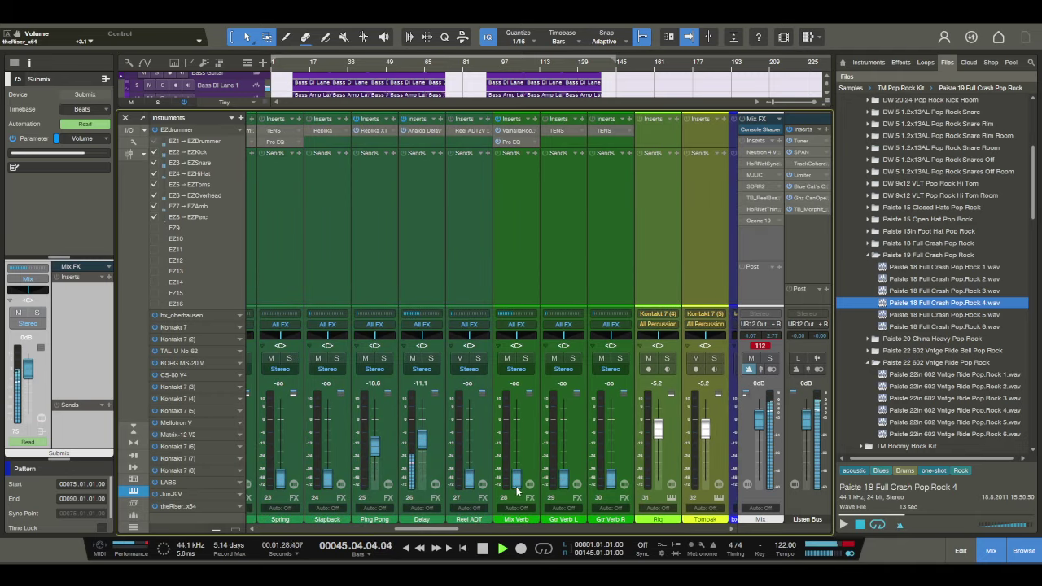
{"action": "left_click_drag", "start_coordinate": [516, 476], "coordinate": [523, 451]}
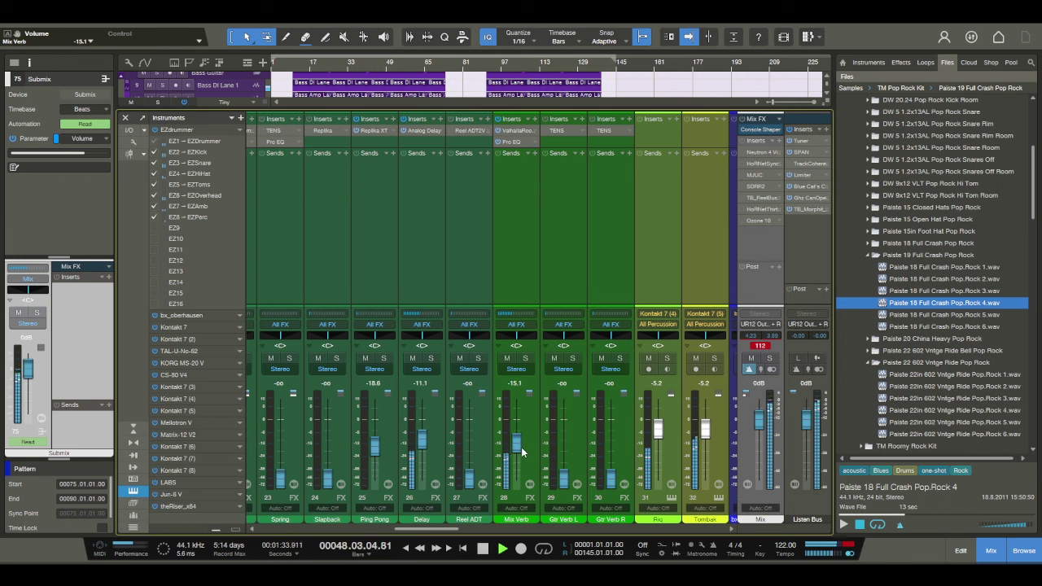
Step: Raise the Gtr Verb L and Gtr Verb R returns together to about -18.6 dB and check the TENS reverb on Gtr Verb L
{"action": "left_click", "coordinate": [565, 263]}
{"action": "left_click", "coordinate": [618, 206], "text": "shift"}
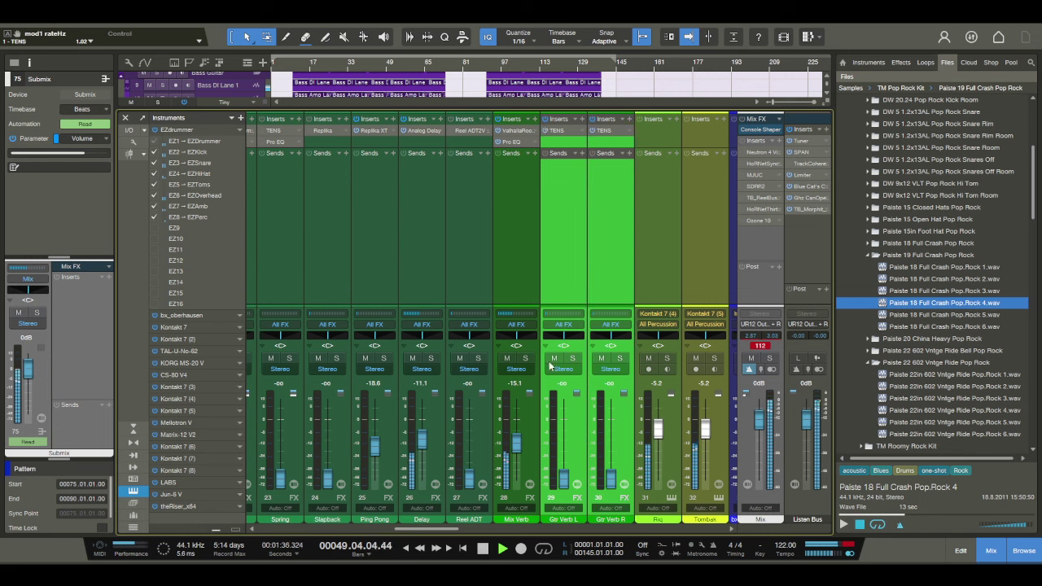
{"action": "left_click_drag", "start_coordinate": [564, 479], "coordinate": [565, 441]}
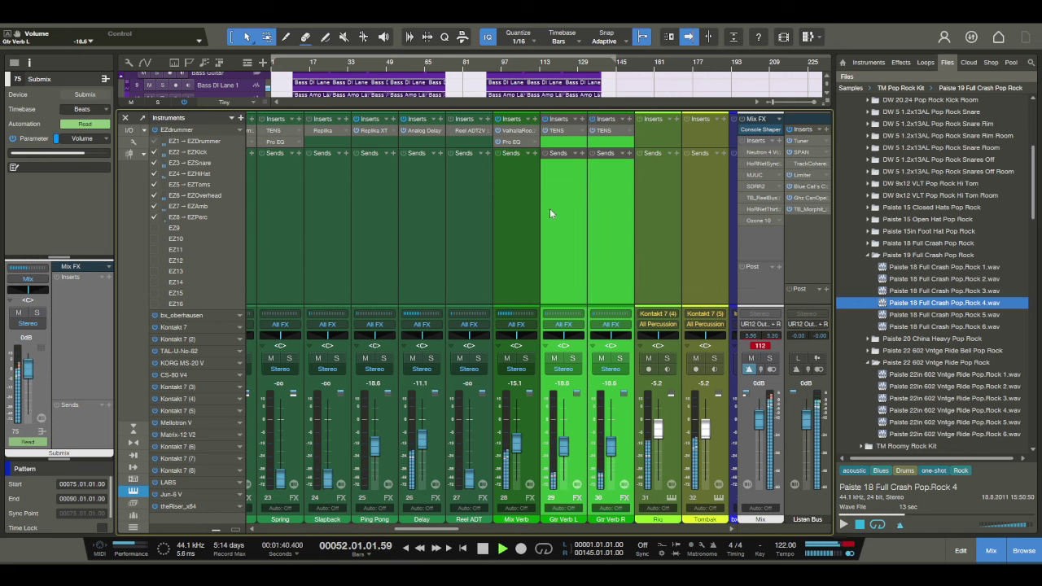
{"action": "left_click", "coordinate": [565, 133]}
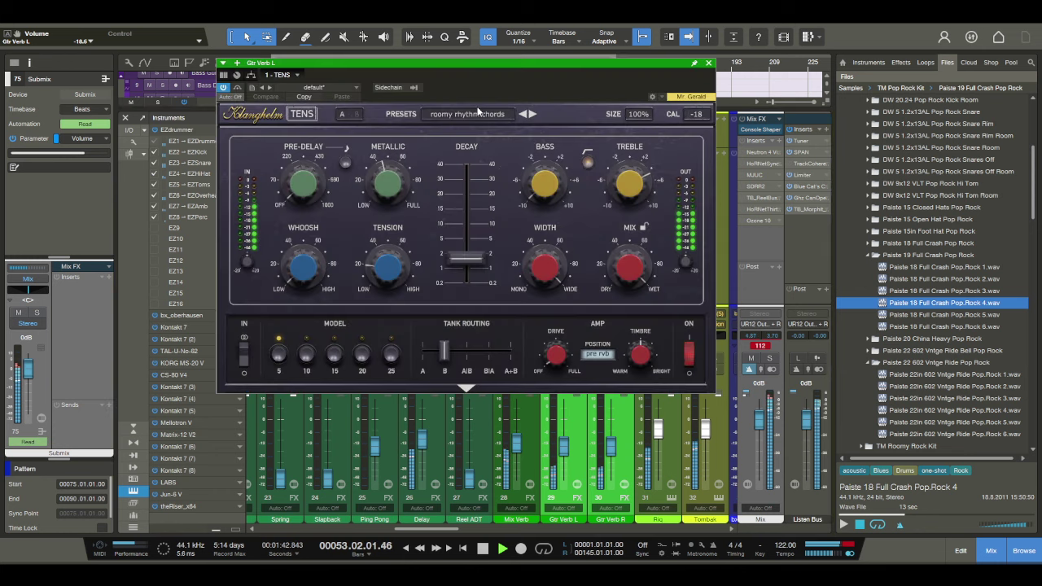
{"action": "left_click", "coordinate": [708, 62]}
{"action": "left_click_drag", "start_coordinate": [461, 529], "coordinate": [692, 547]}
{"action": "left_click", "coordinate": [989, 552]}
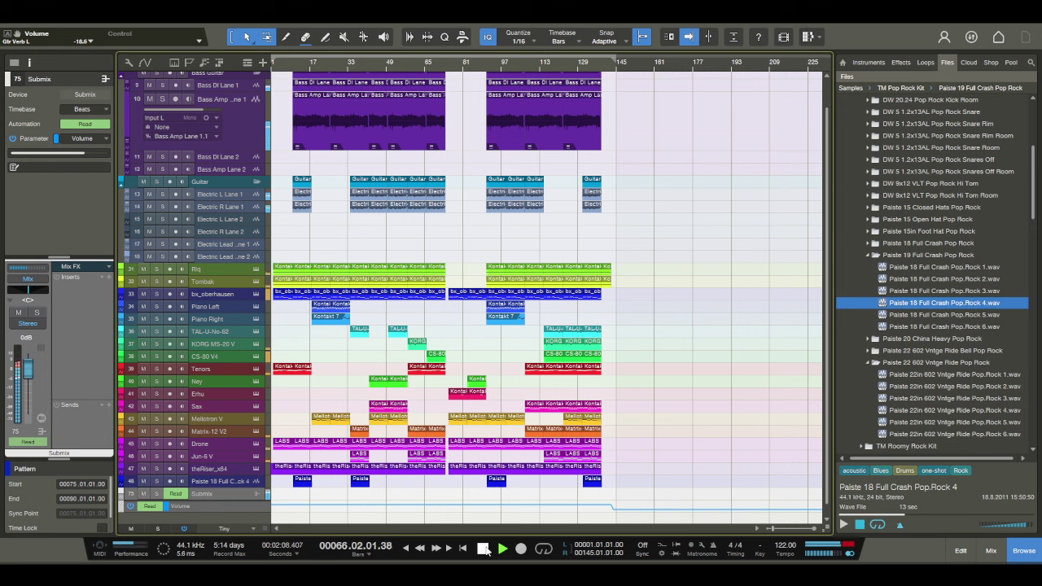
{"action": "left_click", "coordinate": [484, 549]}
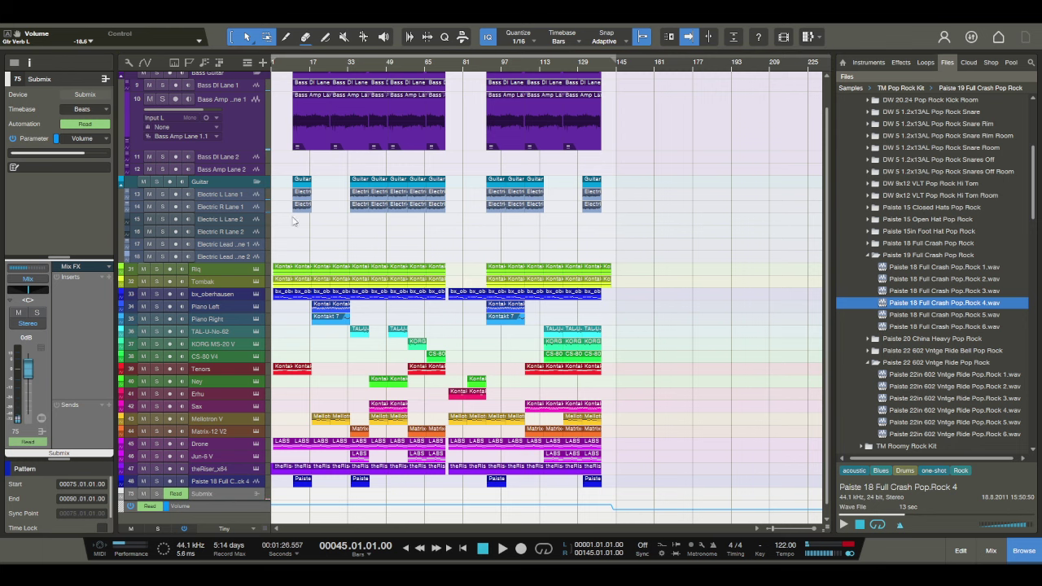
Step: Open the KORG MS-20 V part at bars 58 to 66 and audition its notes from bar 61
{"action": "double_click", "coordinate": [418, 350]}
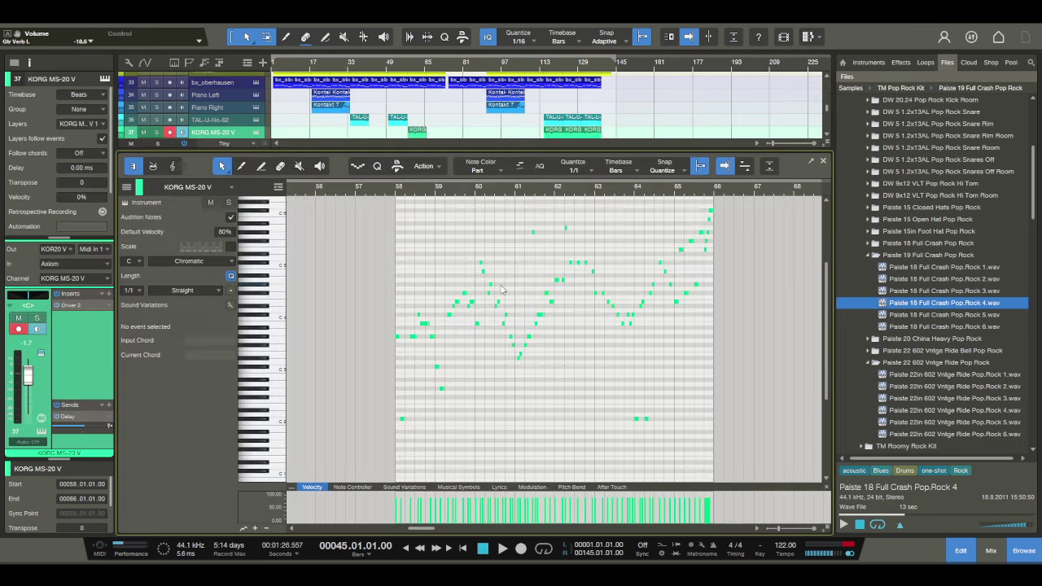
{"action": "left_click", "coordinate": [529, 192]}
{"action": "key", "text": "space"}
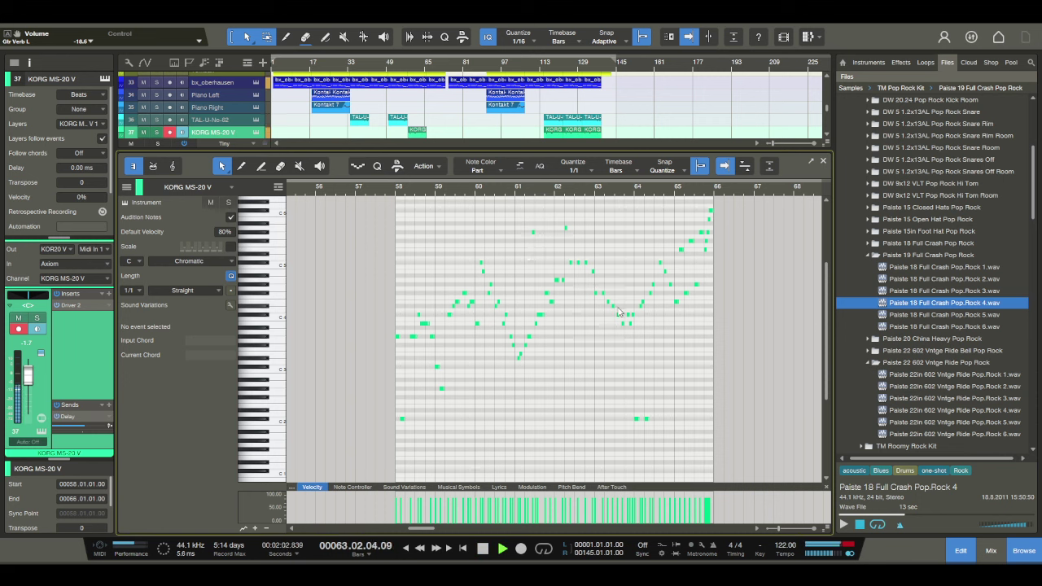
{"action": "key", "text": "space"}
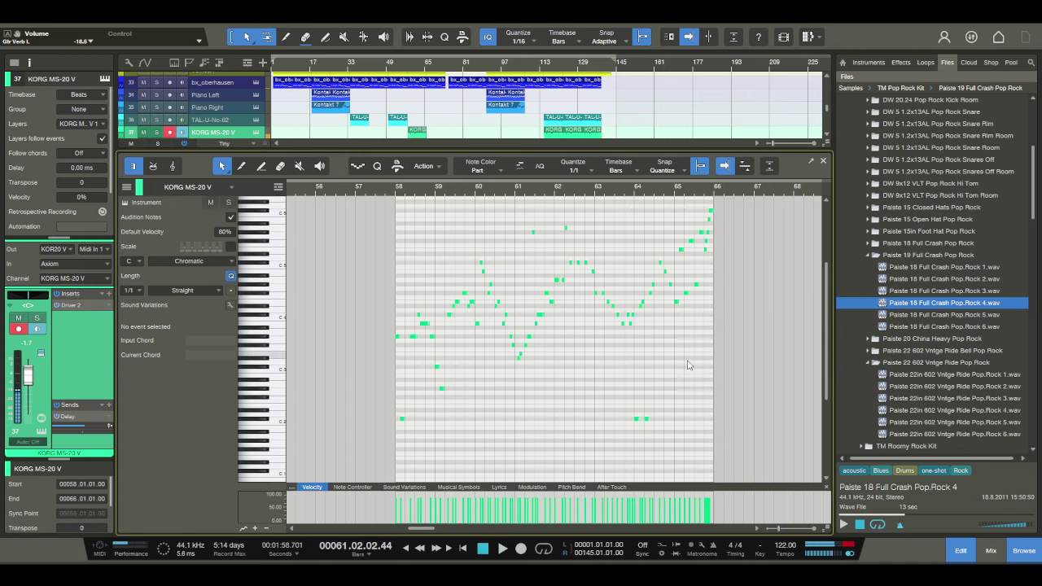
{"action": "left_click", "coordinate": [948, 555]}
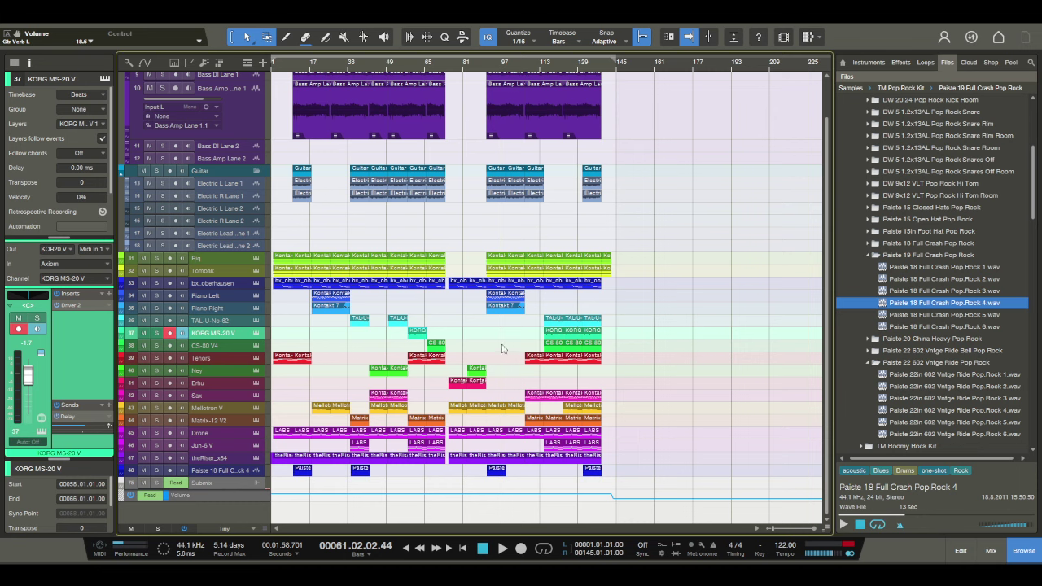
Step: Reduce the Bass Amp Lane 1 track's height and place the playback position at bar 32
{"action": "scroll", "coordinate": [446, 313], "scroll_direction": "up", "scroll_amount": 2}
{"action": "left_click_drag", "start_coordinate": [237, 179], "coordinate": [238, 139]}
{"action": "left_click", "coordinate": [344, 65]}
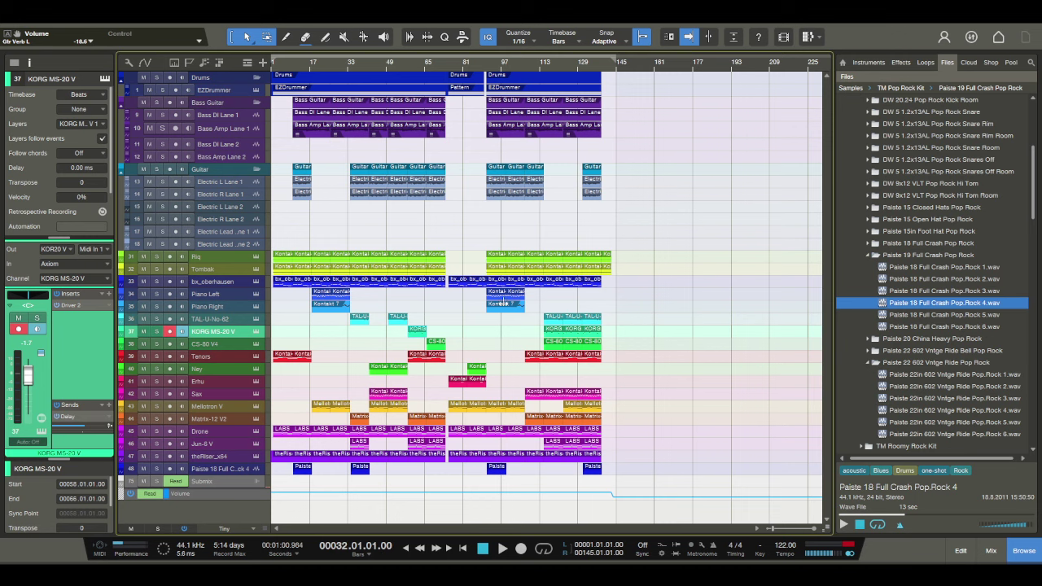
Step: Enlarge the mixer's insert area and run Neutron 4's assistant on the All Drums bus while playing from bar 32
{"action": "left_click", "coordinate": [990, 550]}
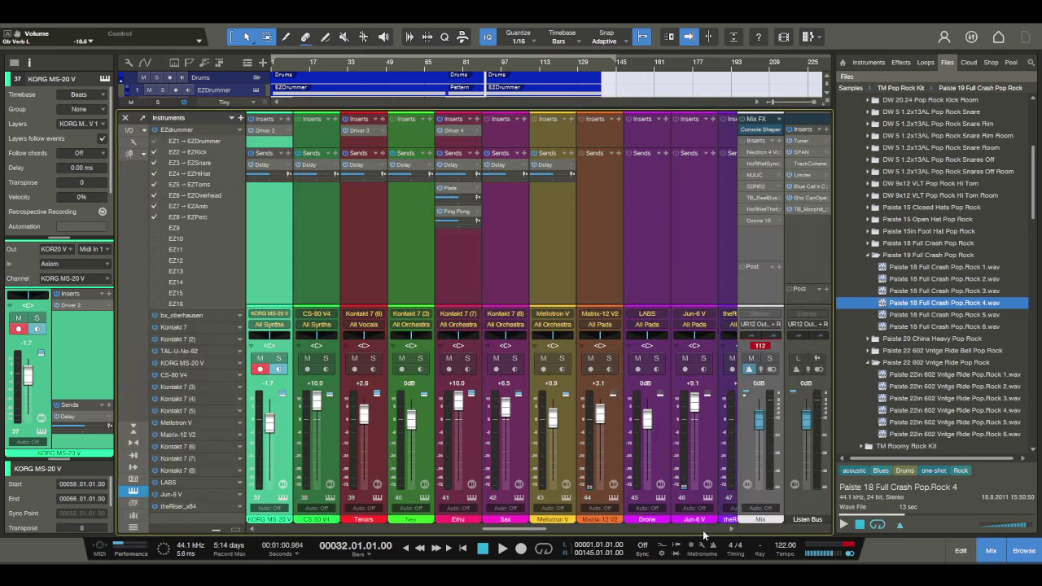
{"action": "left_click_drag", "start_coordinate": [518, 526], "coordinate": [673, 533]}
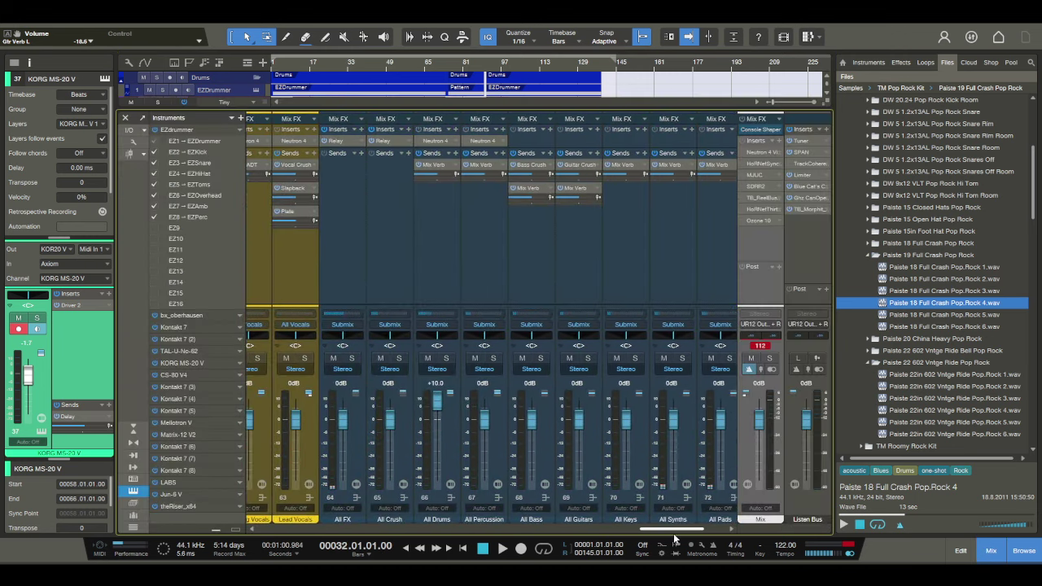
{"action": "left_click_drag", "start_coordinate": [530, 149], "coordinate": [529, 186]}
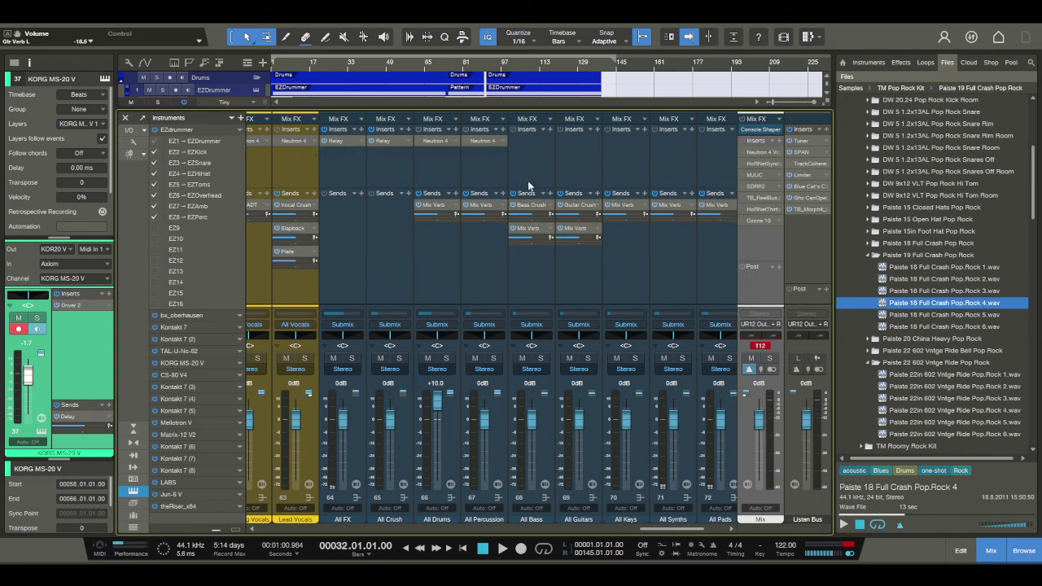
{"action": "double_click", "coordinate": [440, 141]}
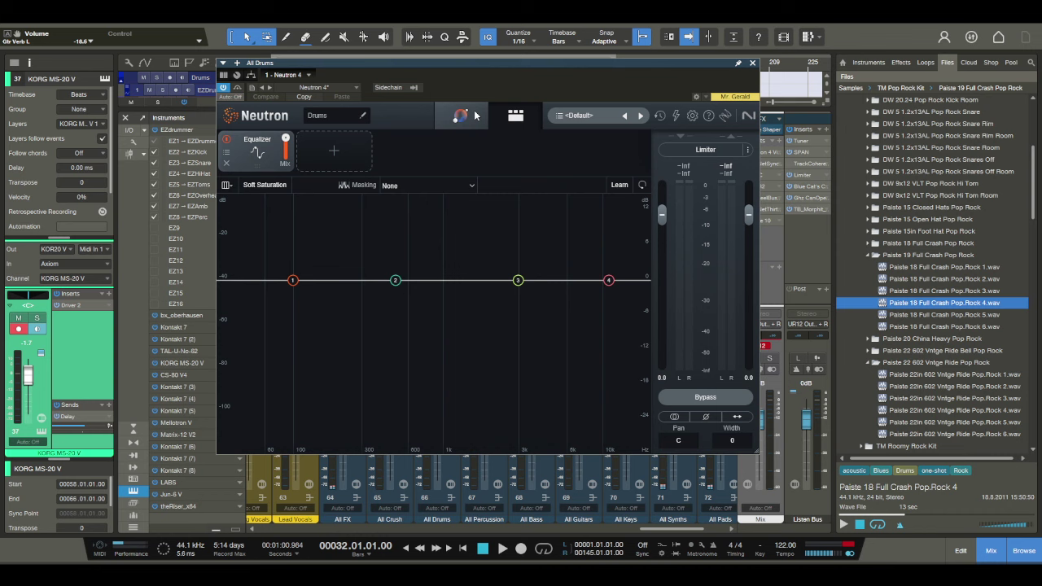
{"action": "left_click", "coordinate": [475, 115]}
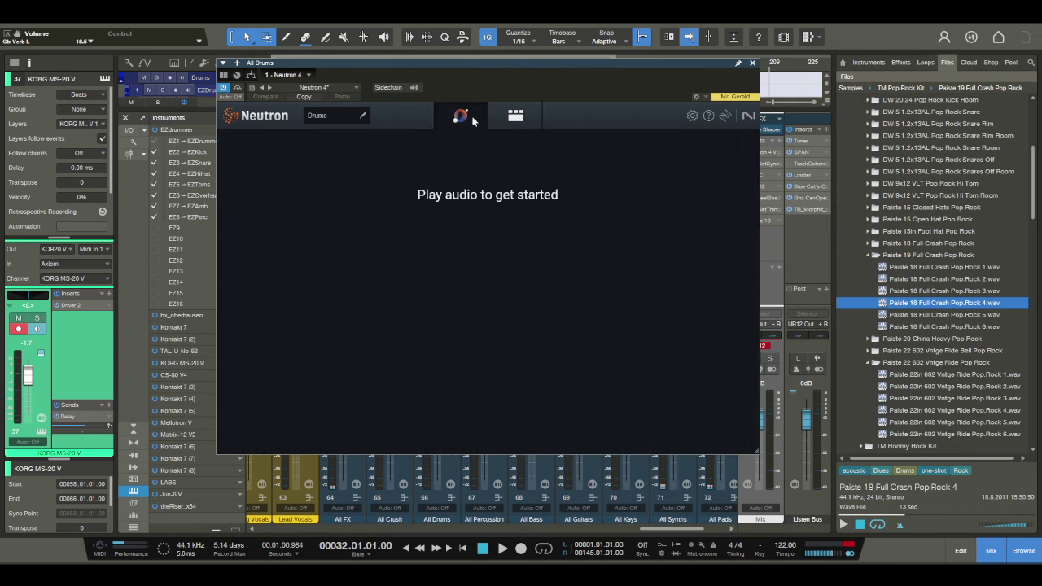
{"action": "key", "text": "space"}
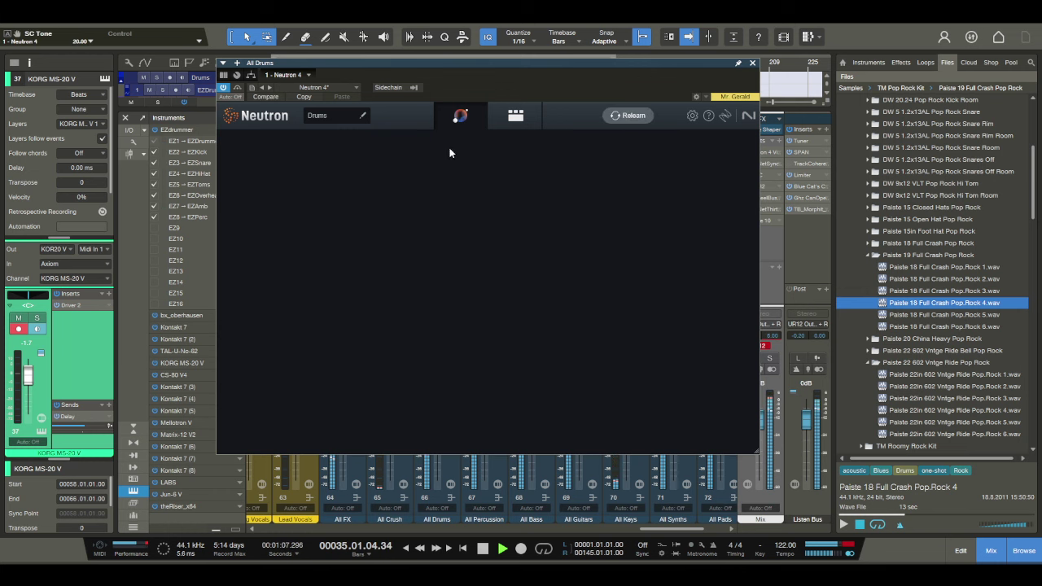
{"action": "key", "text": "space"}
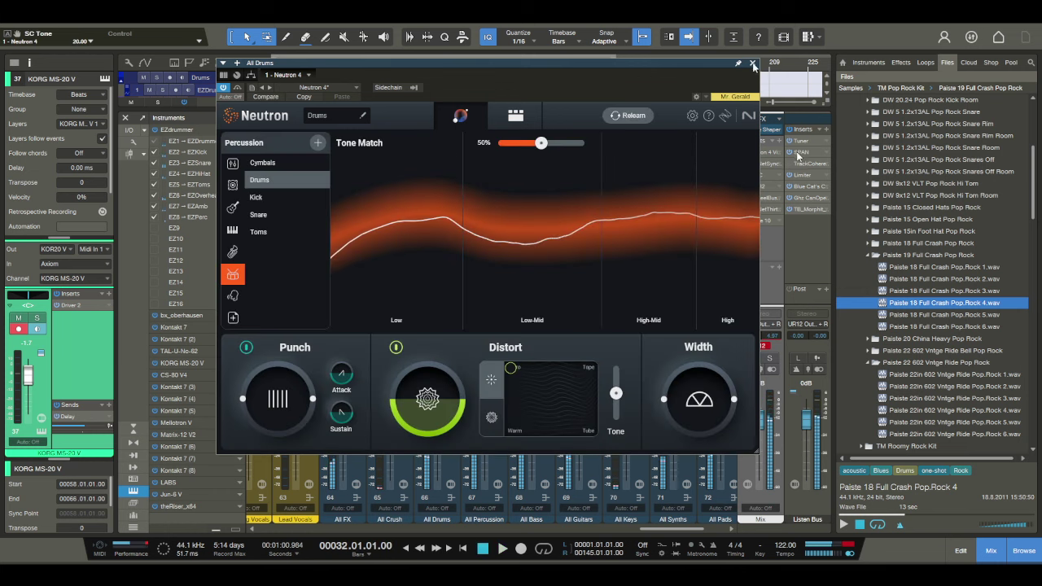
{"action": "left_click", "coordinate": [751, 63]}
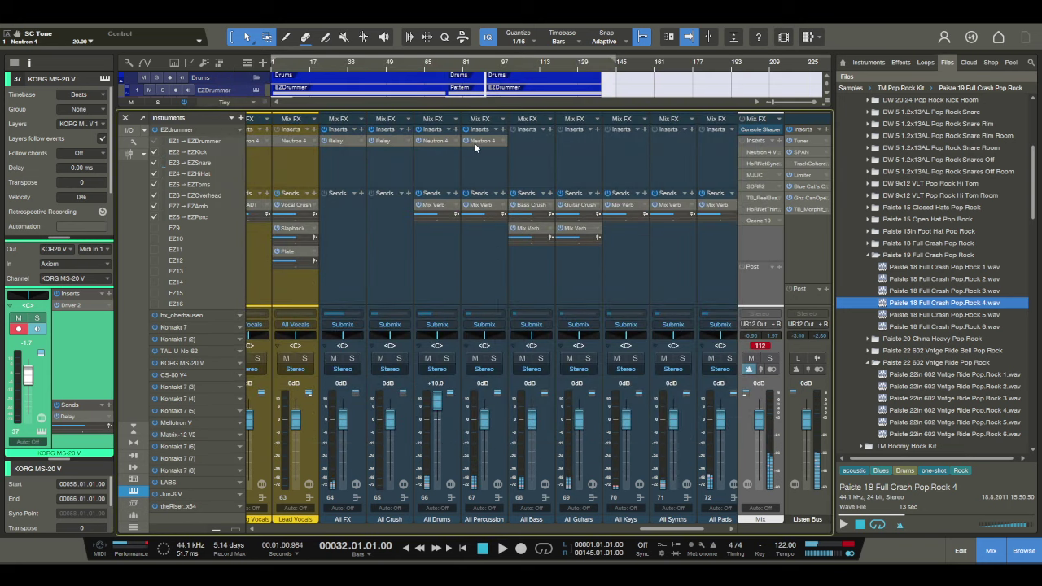
Step: Run Neutron 4's assistant on the All Percussion bus while playing from bar 32
{"action": "left_click", "coordinate": [474, 143]}
{"action": "left_click", "coordinate": [453, 119]}
{"action": "key", "text": "space"}
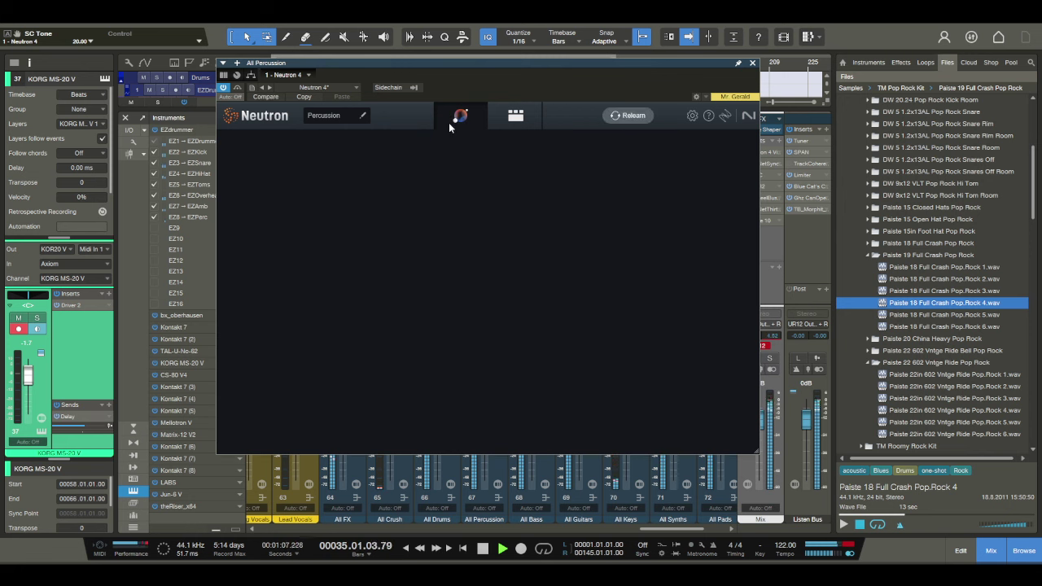
{"action": "left_click", "coordinate": [752, 63]}
{"action": "key", "text": "space"}
Step: Remove Neutron 4 from the Lead Vocals and Backing Vocals buses and select the Lead Guitar bus
{"action": "left_click_drag", "start_coordinate": [659, 529], "coordinate": [610, 529]}
{"action": "left_click_drag", "start_coordinate": [681, 139], "coordinate": [651, 148]}
{"action": "left_click", "coordinate": [648, 182]}
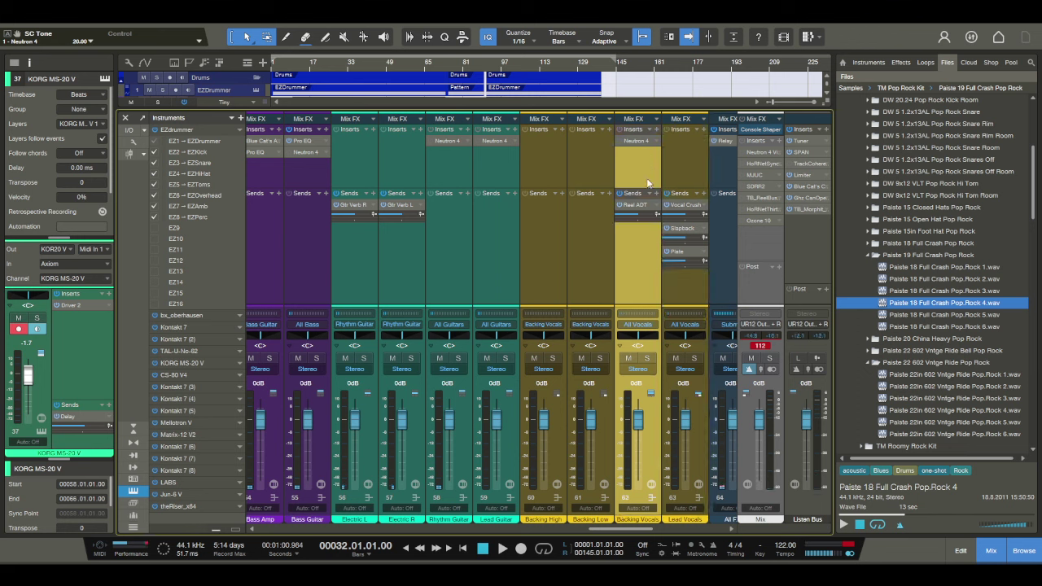
{"action": "left_click", "coordinate": [502, 142]}
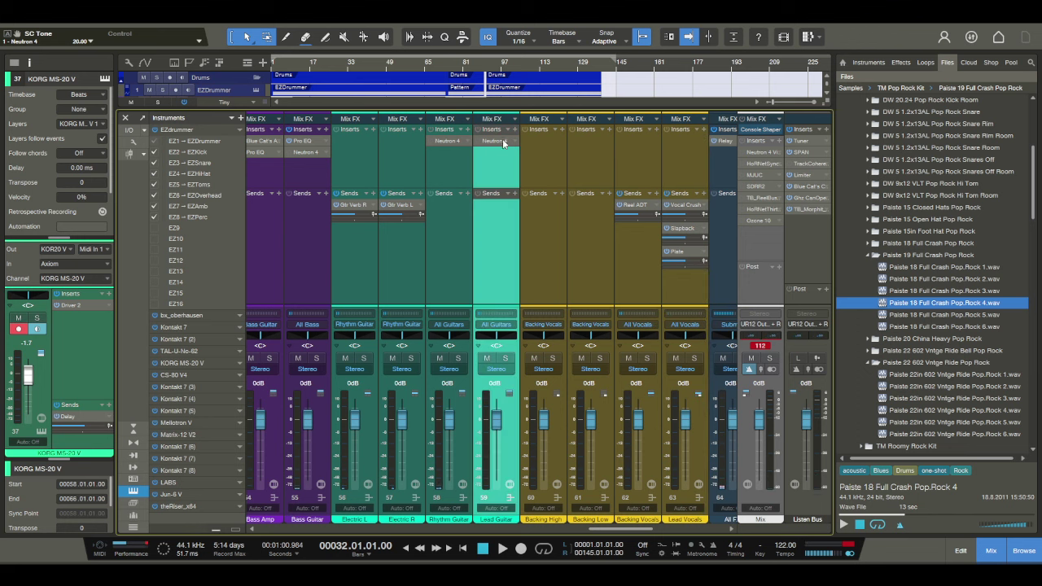
{"action": "left_click_drag", "start_coordinate": [515, 257], "coordinate": [512, 263]}
Step: Run Neutron 4's assistant on the Bass Guitar and Rhythm Guitar buses during playback
{"action": "left_click", "coordinate": [304, 151]}
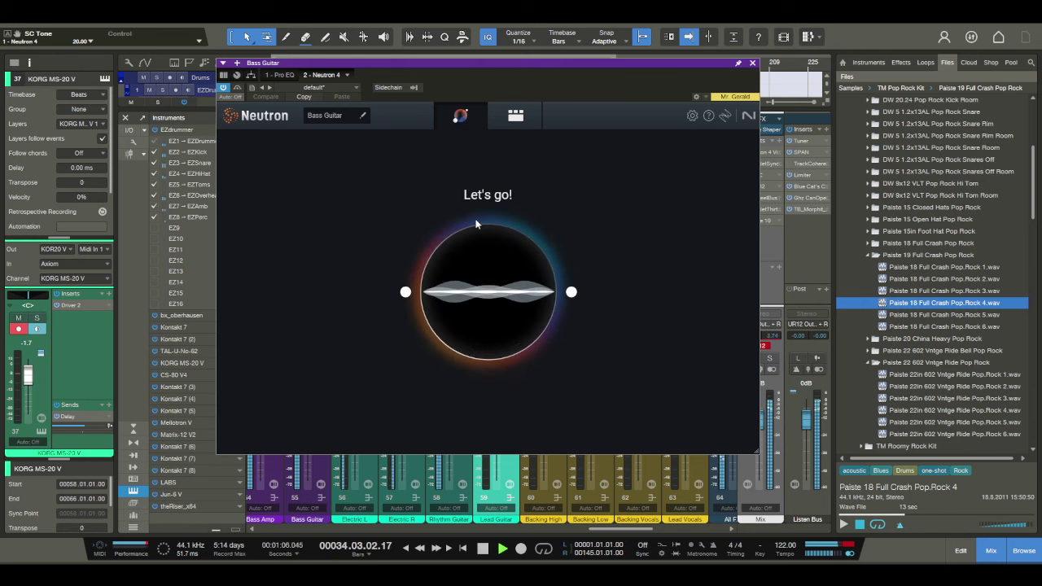
{"action": "left_click", "coordinate": [752, 64]}
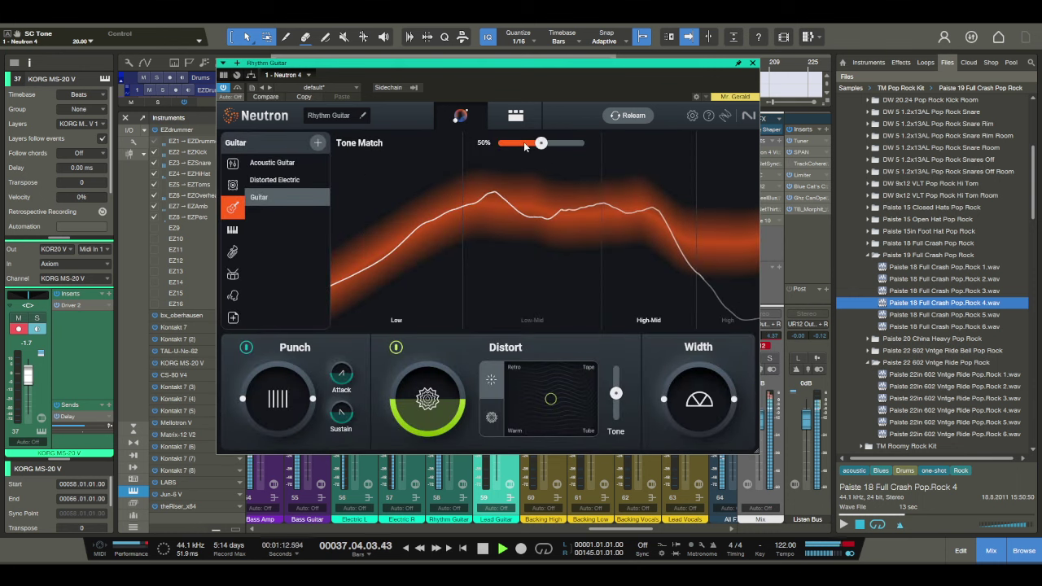
Step: Set the Tone Match amount in the Rhythm Guitar's Neutron 4 to 25%, close the plug-in and stop playback
{"action": "left_click_drag", "start_coordinate": [541, 143], "coordinate": [521, 143]}
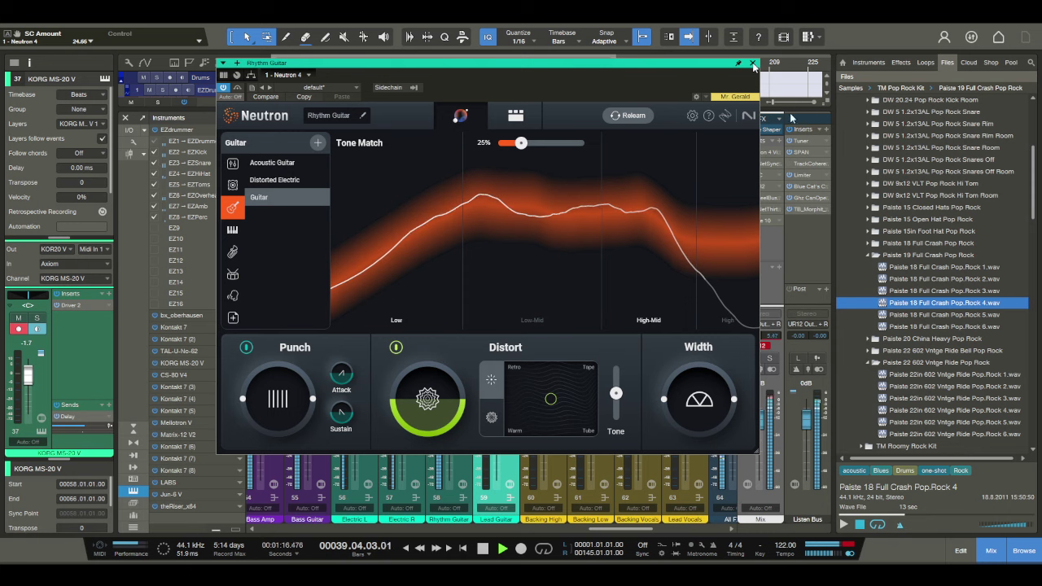
{"action": "key", "text": "F3"}
{"action": "key", "text": "space"}
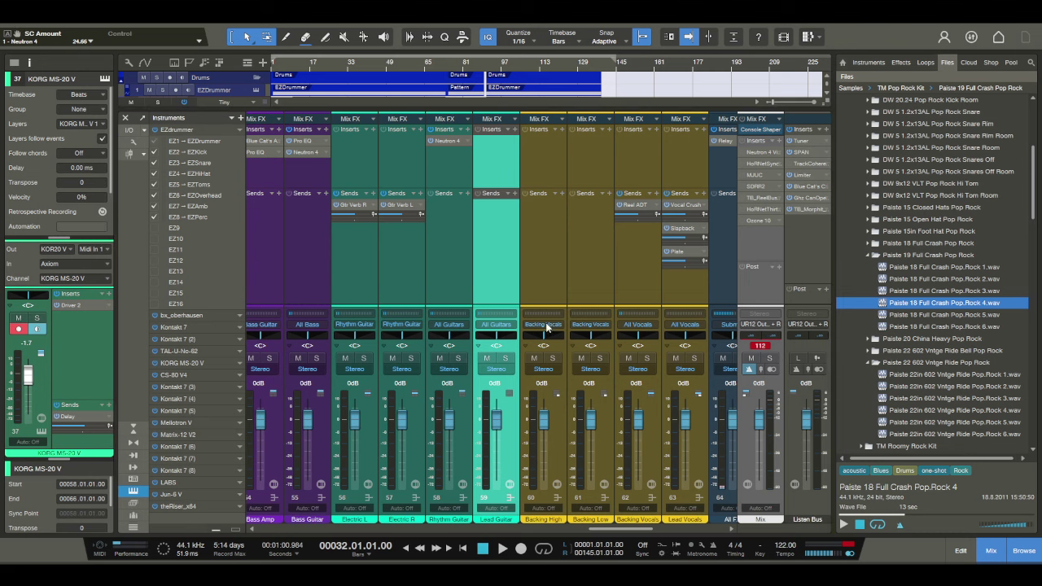
Step: Hide the mixer and search the effects browser for "neutron"
{"action": "left_click", "coordinate": [985, 555]}
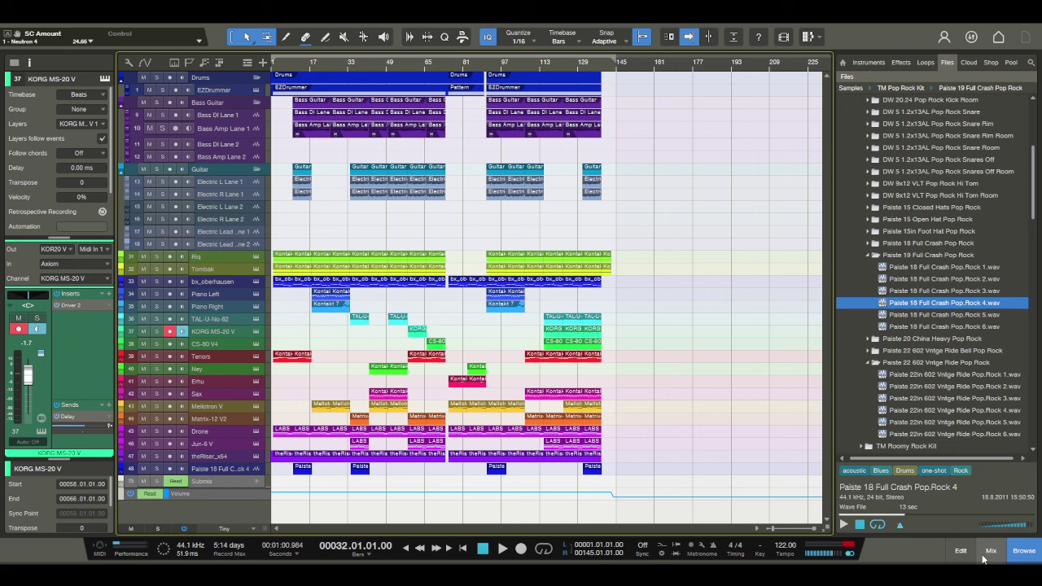
{"action": "left_click", "coordinate": [899, 63]}
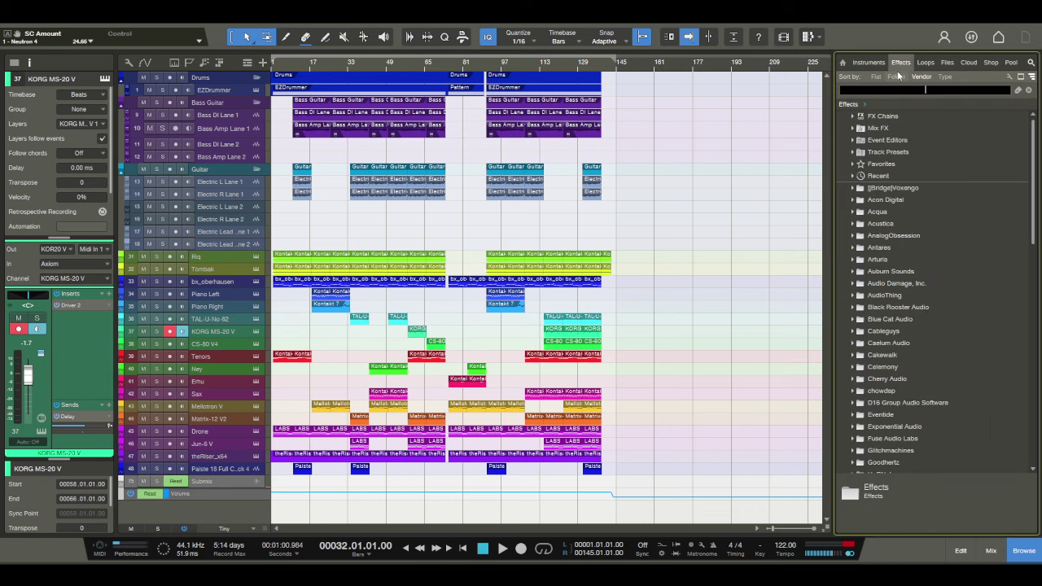
{"action": "type", "text": "n"}
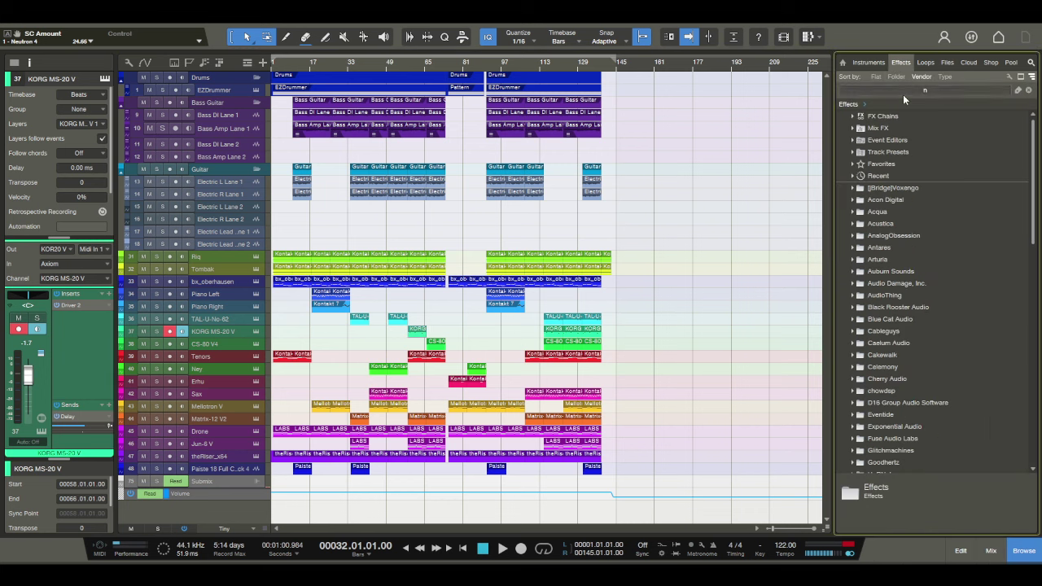
{"action": "type", "text": "eutron"}
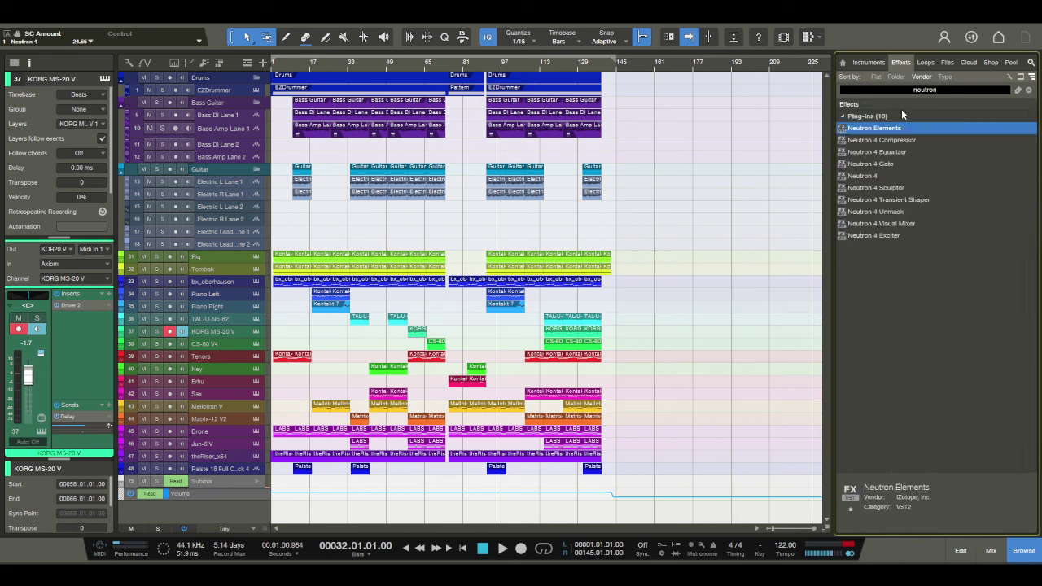
Step: Insert Neutron 4 on the bx_oberhausen track and run its assistant on the playing audio
{"action": "left_click", "coordinate": [873, 177]}
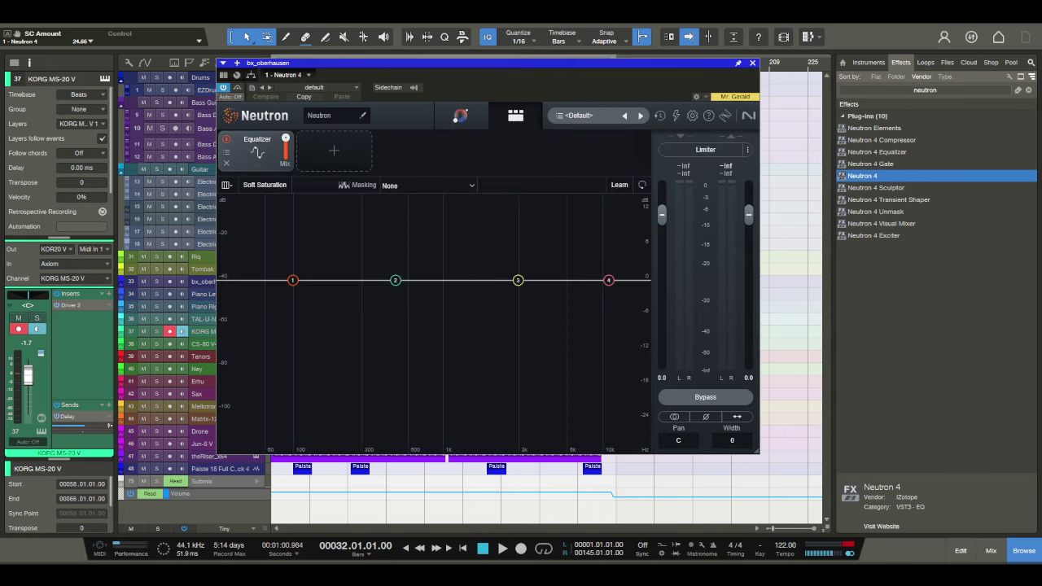
{"action": "left_click", "coordinate": [458, 117]}
{"action": "key", "text": "space"}
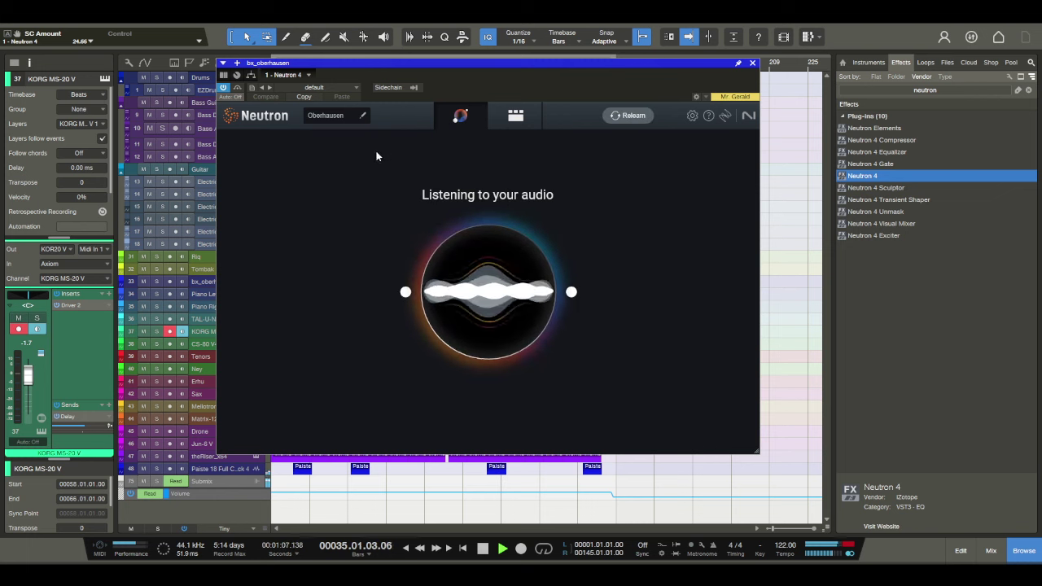
Step: Choose Deep Bass as the Tone Match target for bx_oberhausen, then close the plug-in and stop playback
{"action": "left_click", "coordinate": [294, 181]}
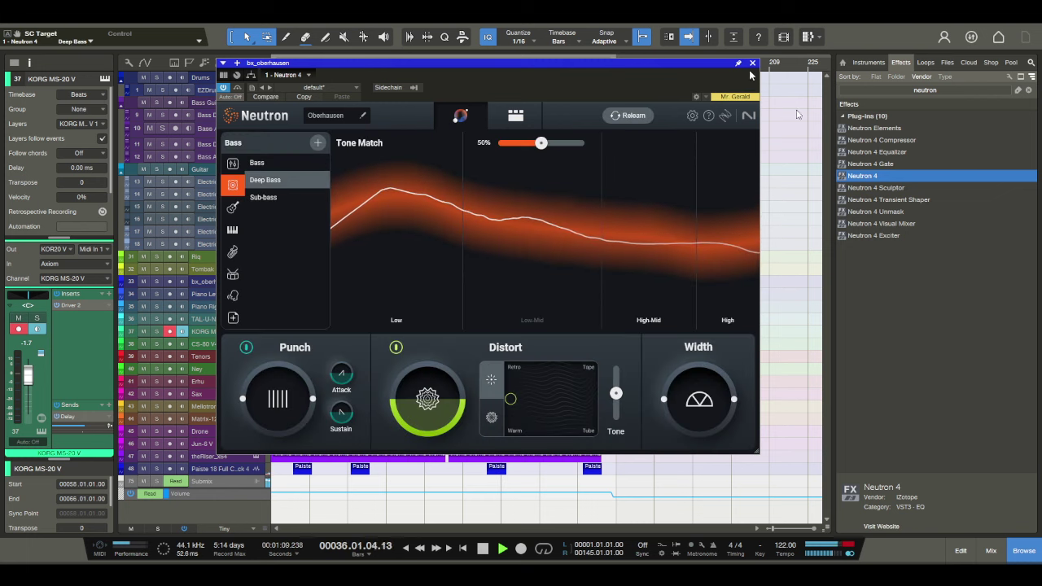
{"action": "key", "text": "ctrl+w"}
{"action": "key", "text": "space"}
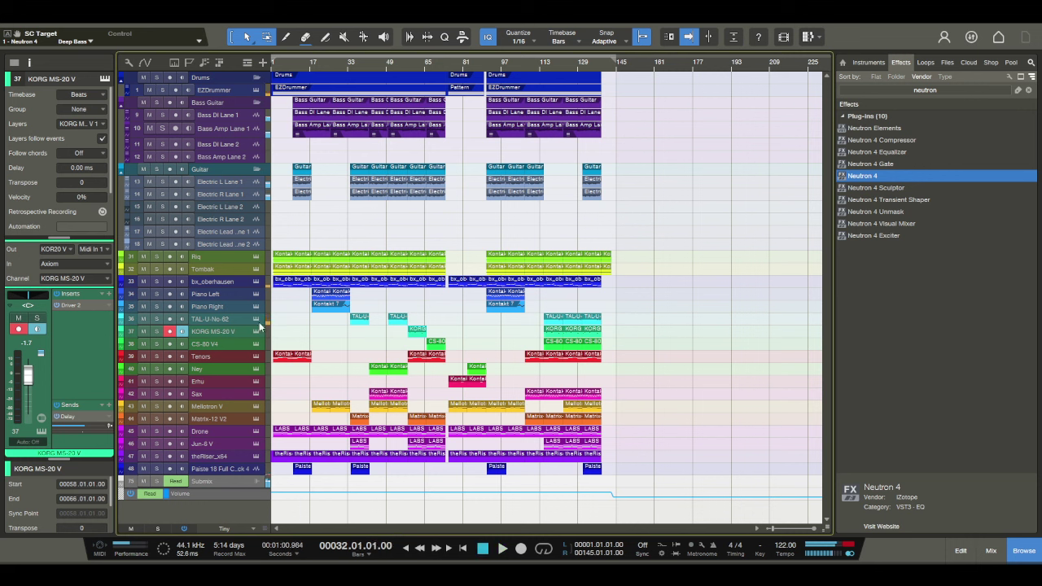
Step: Insert Neutron 4 on the Piano Left track and have its assistant analyse the part from bar 18
{"action": "left_click", "coordinate": [224, 295]}
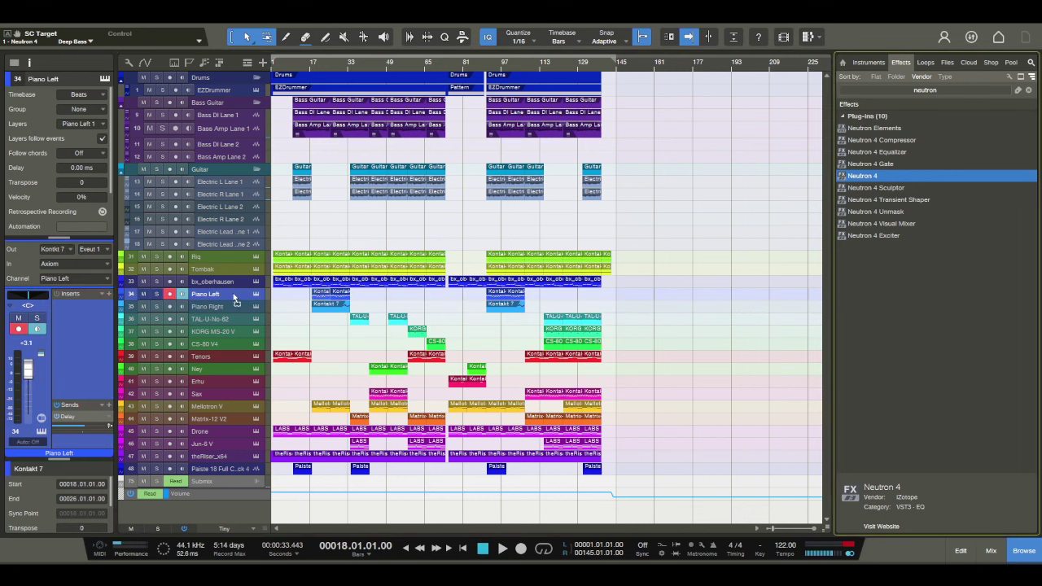
{"action": "left_click_drag", "start_coordinate": [313, 266], "coordinate": [314, 293]}
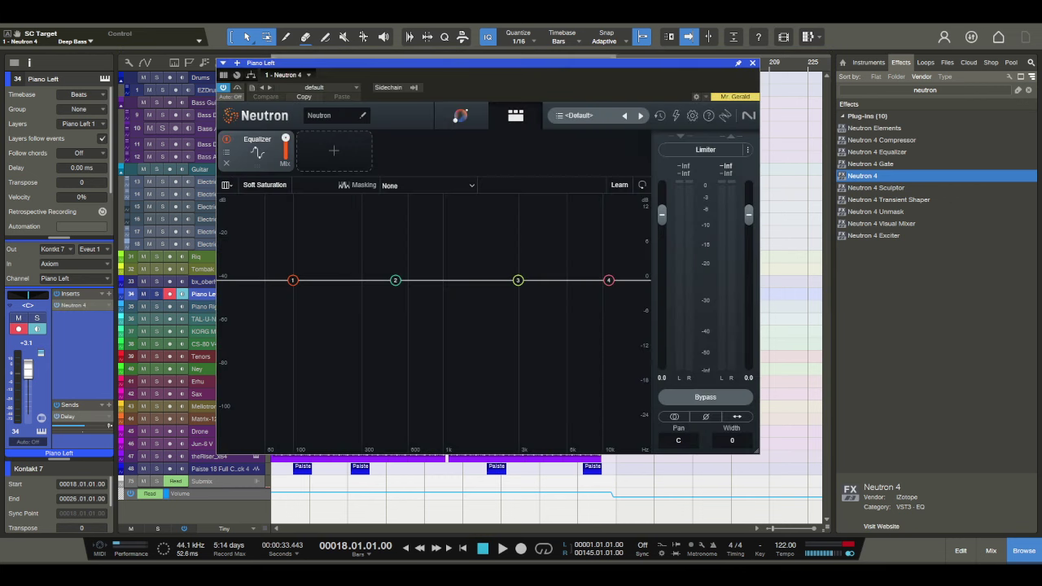
{"action": "left_click", "coordinate": [460, 117]}
{"action": "key", "text": "space"}
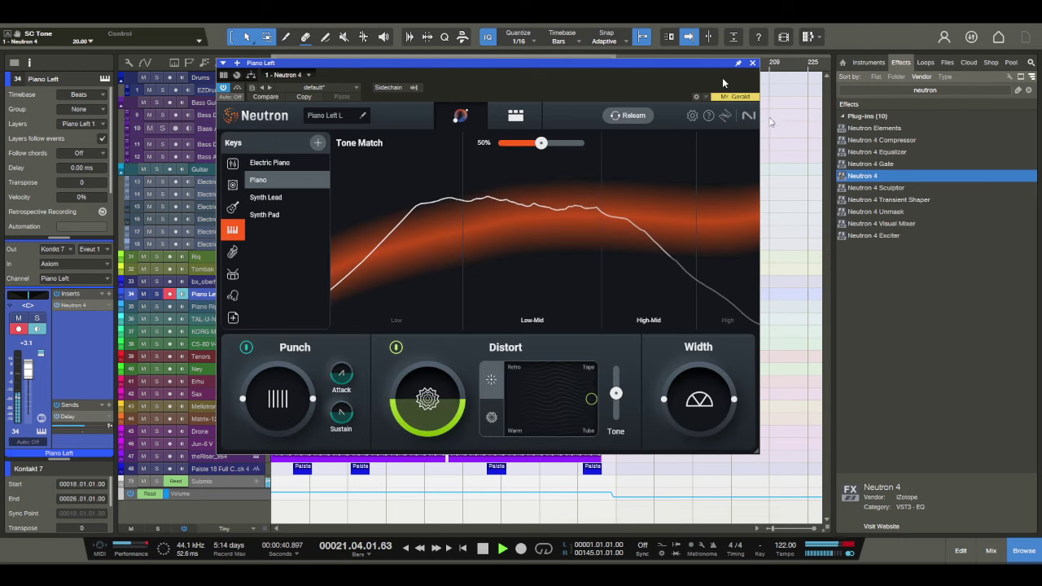
{"action": "left_click", "coordinate": [752, 63]}
{"action": "key", "text": "space"}
Step: Insert Neutron 4 on the Piano Right track and have its assistant listen to the part from bar 18
{"action": "left_click", "coordinate": [213, 307]}
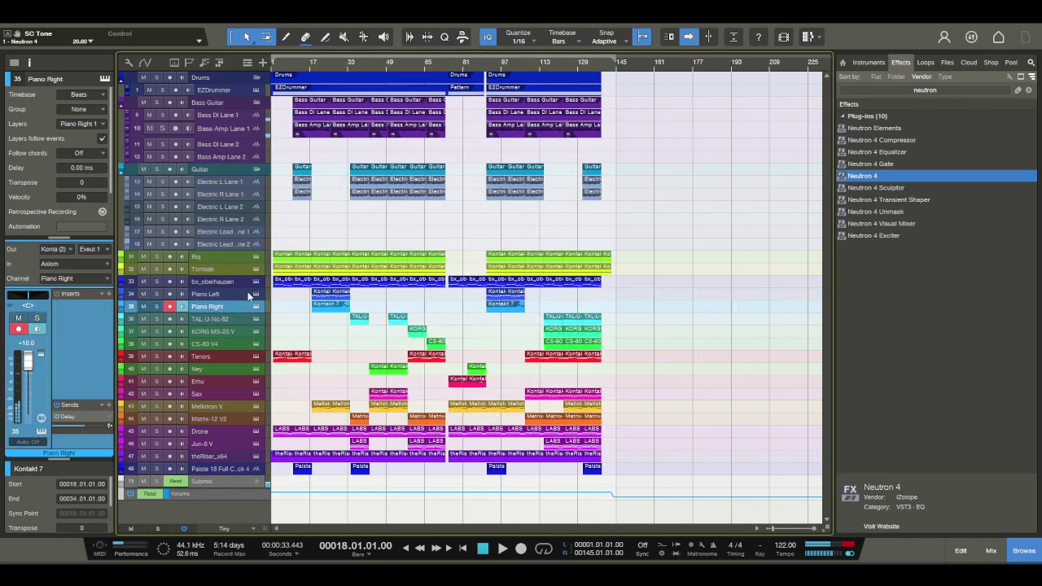
{"action": "left_click_drag", "start_coordinate": [857, 181], "coordinate": [288, 289]}
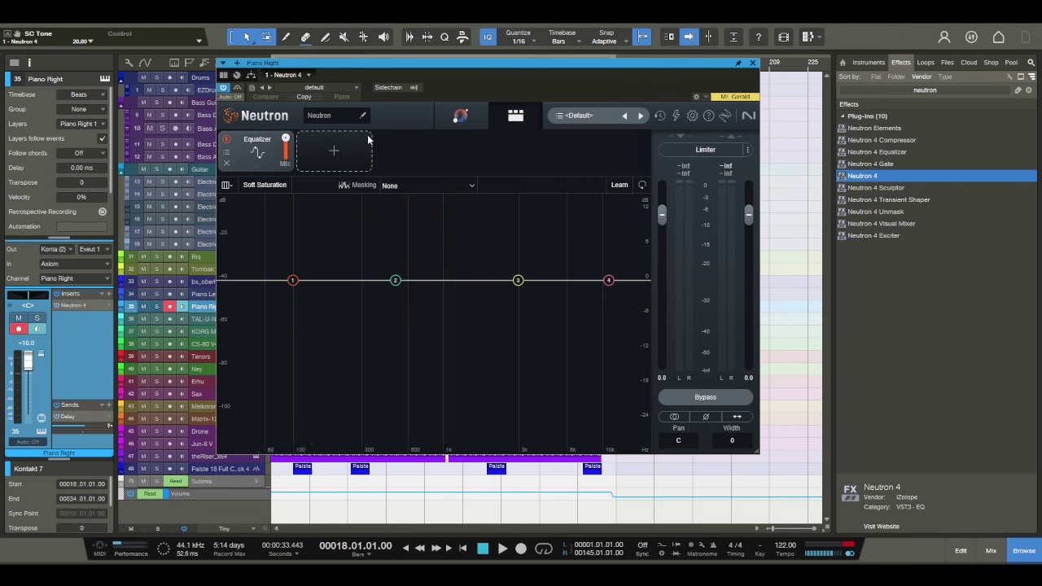
{"action": "left_click", "coordinate": [459, 117]}
{"action": "key", "text": "space"}
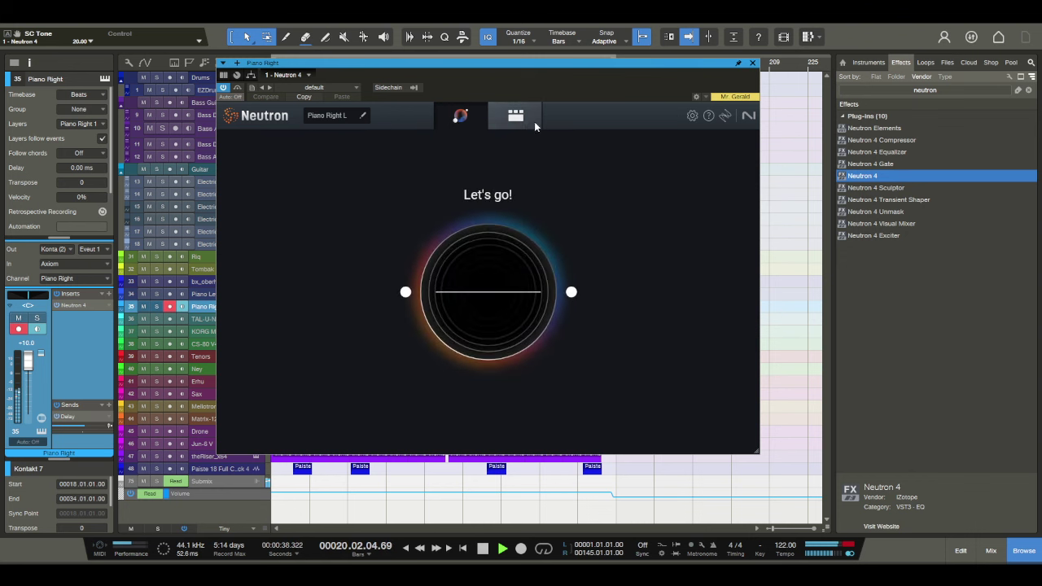
{"action": "left_click", "coordinate": [752, 63]}
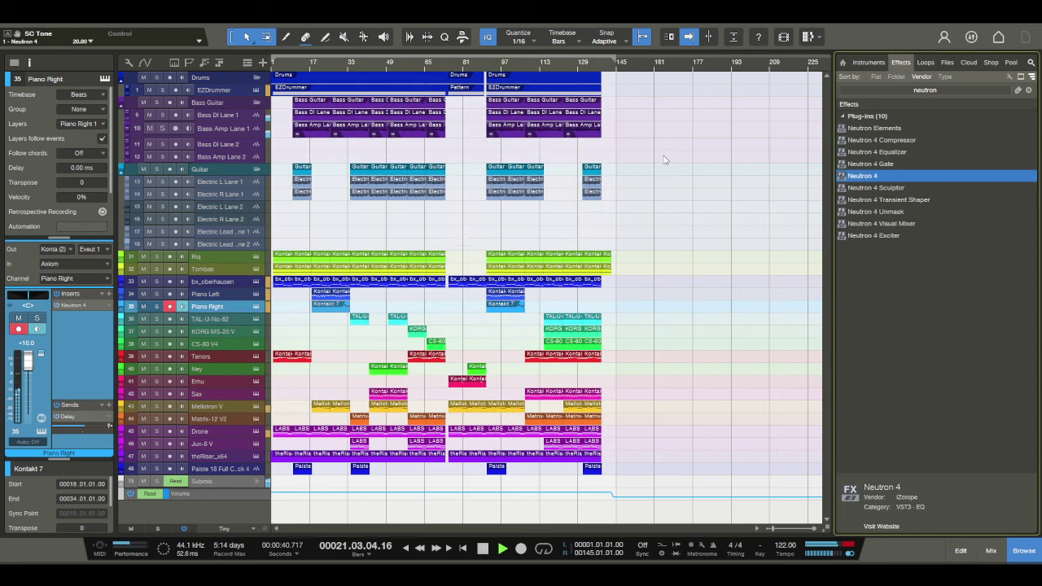
{"action": "key", "text": "space"}
Step: Insert Neutron 4 on the TAL-U-No-62 track and run its assistant on playback from bar 34
{"action": "left_click", "coordinate": [242, 319]}
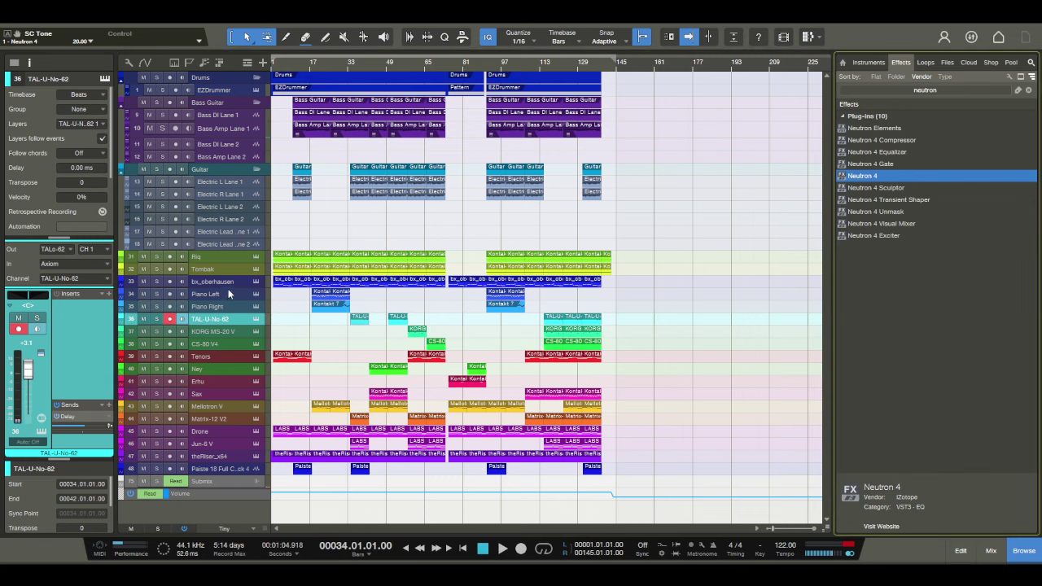
{"action": "left_click_drag", "start_coordinate": [229, 295], "coordinate": [229, 319]}
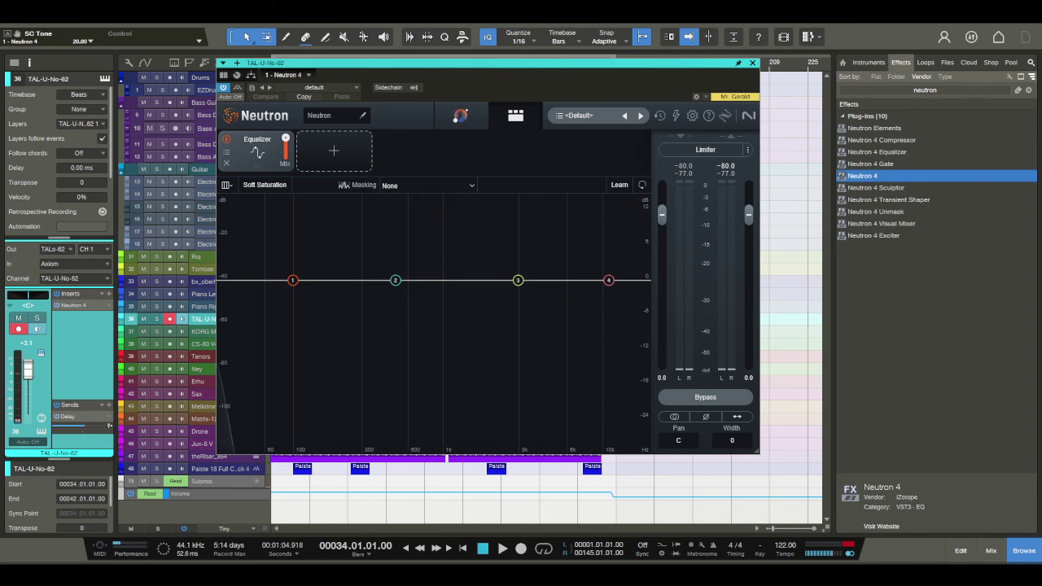
{"action": "left_click", "coordinate": [460, 116]}
{"action": "key", "text": "space"}
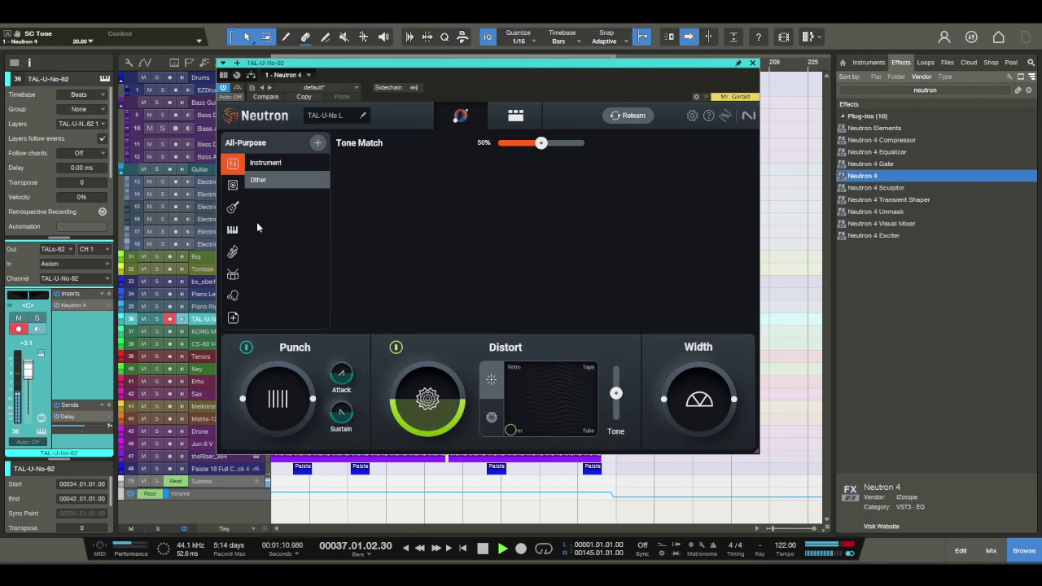
Step: Set the TAL-U-No-62 Tone Match target to Synth Lead in the Keys category, then close the plug-in
{"action": "left_click", "coordinate": [235, 231]}
{"action": "left_click", "coordinate": [265, 197]}
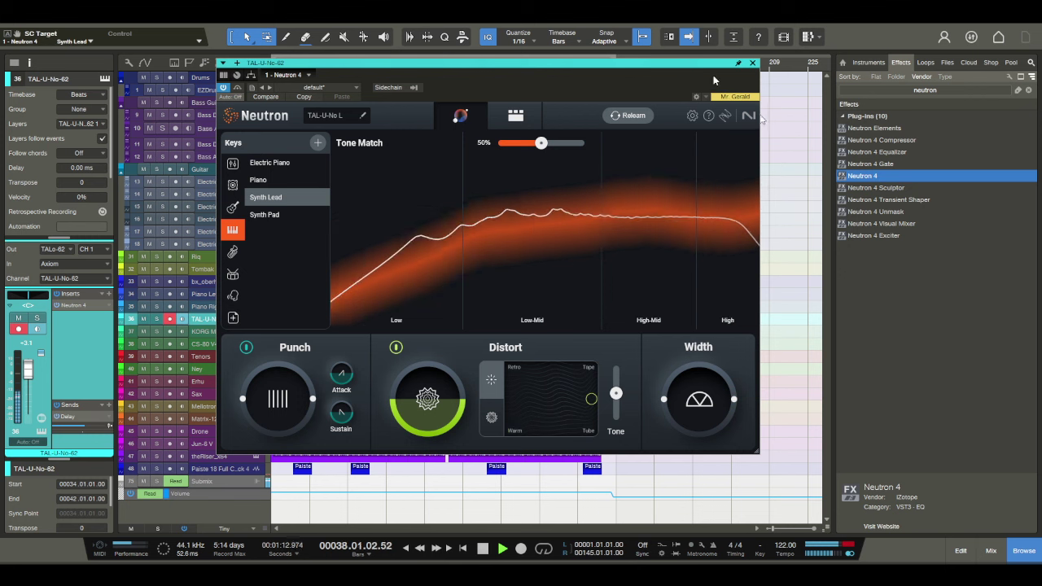
{"action": "left_click", "coordinate": [752, 63]}
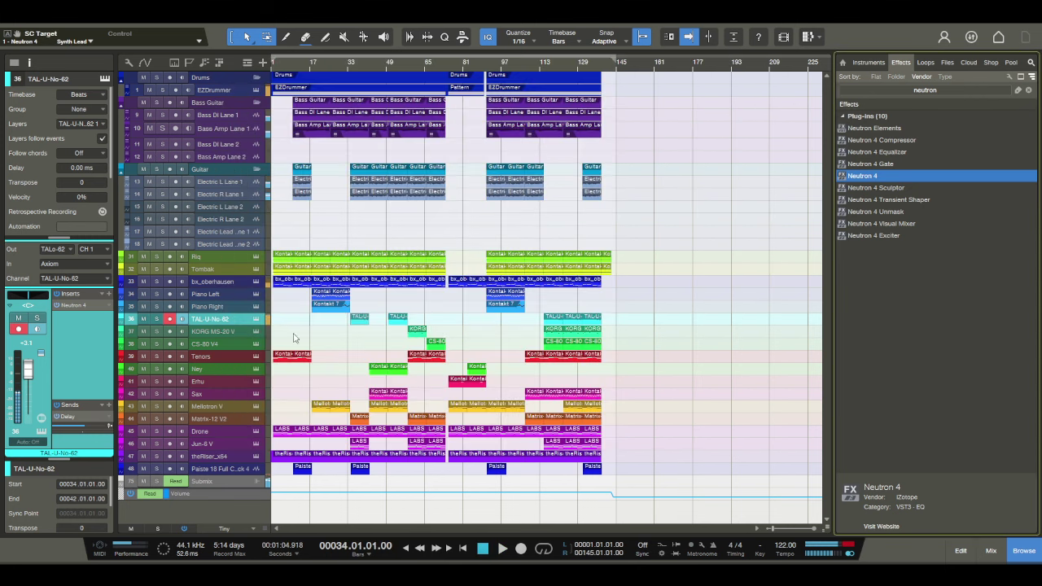
Step: Insert Neutron 4 on the KORG MS-20 V track and run its assistant on playback from bar 58
{"action": "left_click", "coordinate": [229, 336]}
{"action": "left_click", "coordinate": [409, 77]}
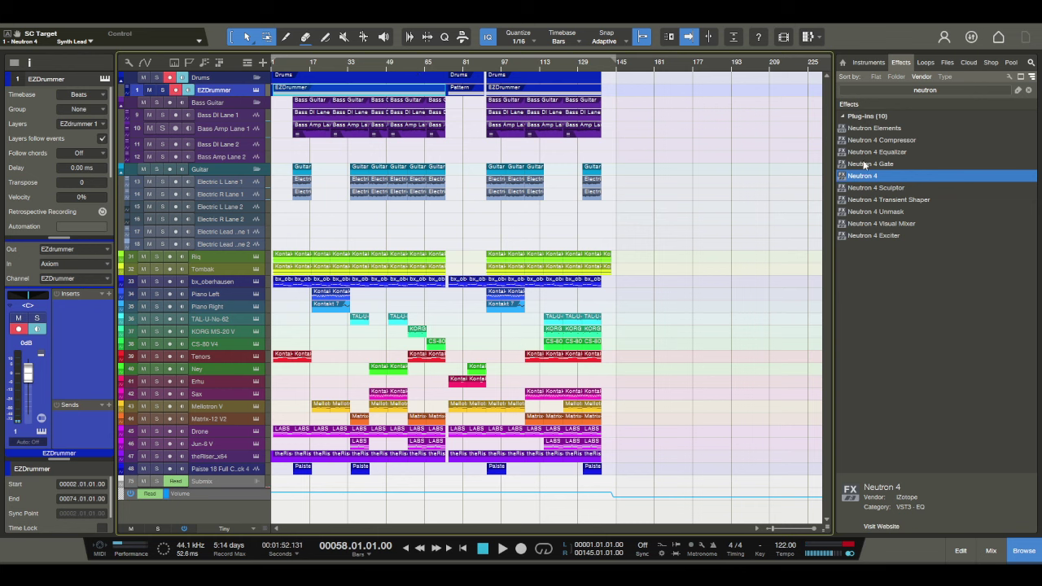
{"action": "left_click_drag", "start_coordinate": [203, 337], "coordinate": [210, 330]}
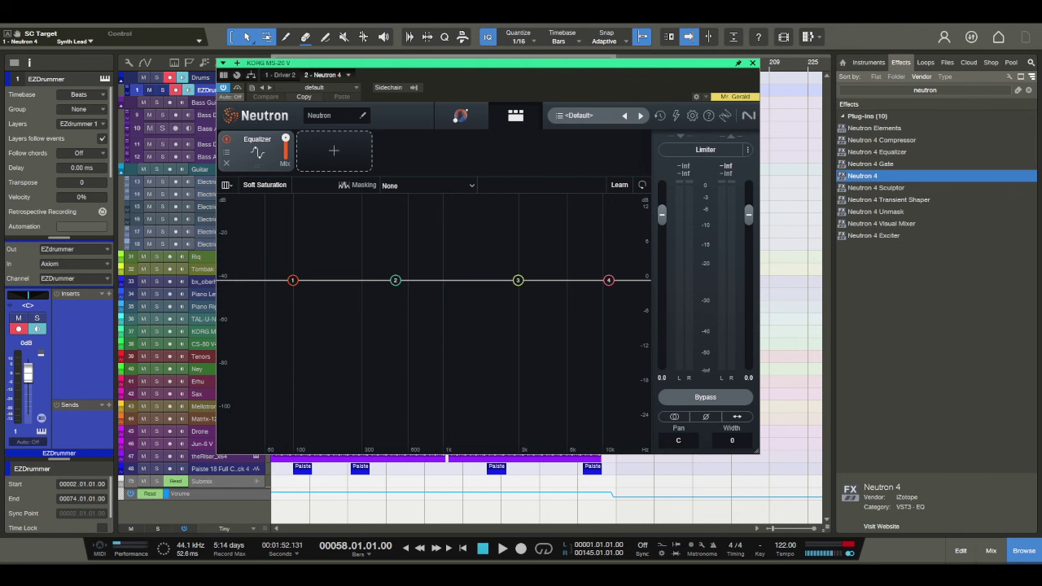
{"action": "left_click", "coordinate": [460, 118]}
{"action": "key", "text": "space"}
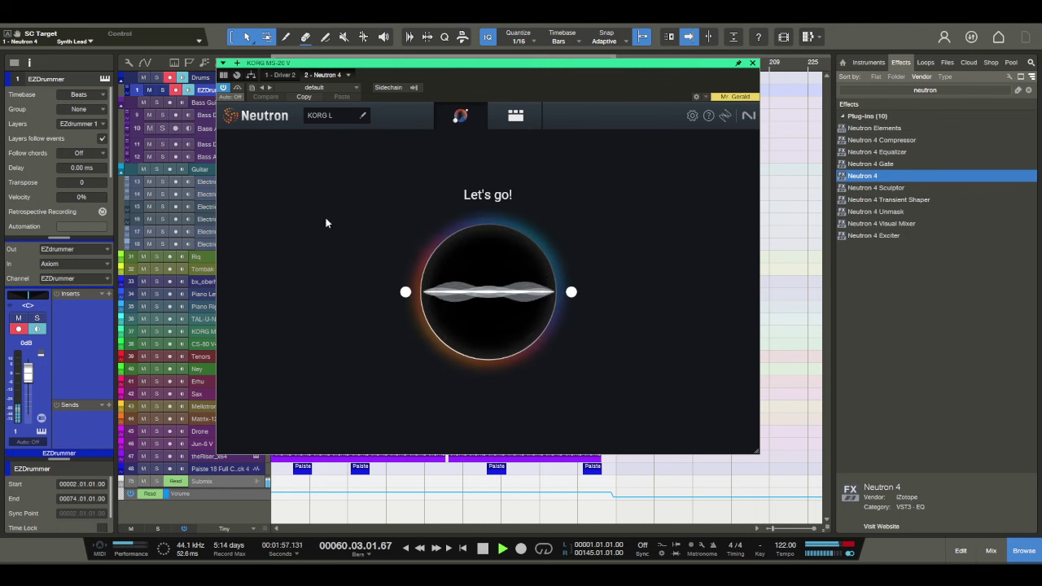
Step: Set the KORG MS-20 V Tone Match target to Synth Lead under Keys, close the plug-in and stop playback
{"action": "left_click", "coordinate": [236, 231]}
{"action": "left_click", "coordinate": [265, 197]}
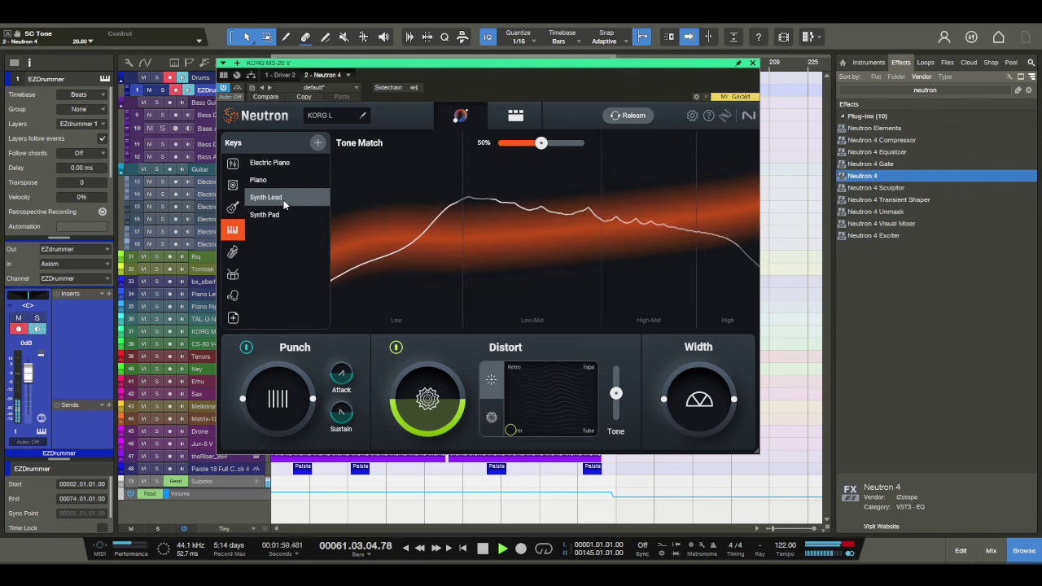
{"action": "left_click", "coordinate": [752, 63]}
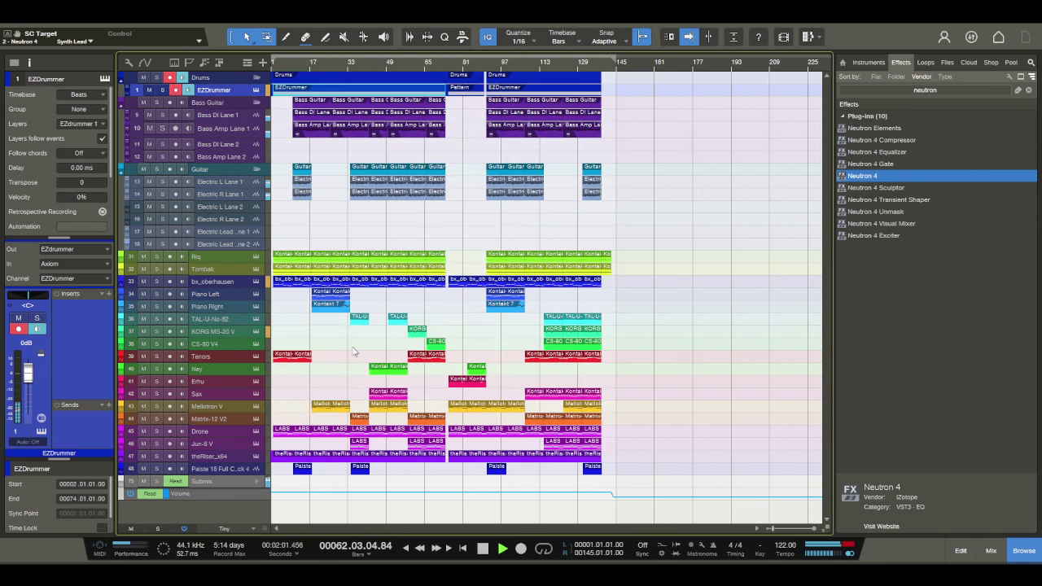
{"action": "key", "text": "space"}
Step: Insert Neutron 4 on the CS-80 V4 track and run its assistant on playback from bar 67
{"action": "left_click", "coordinate": [234, 342]}
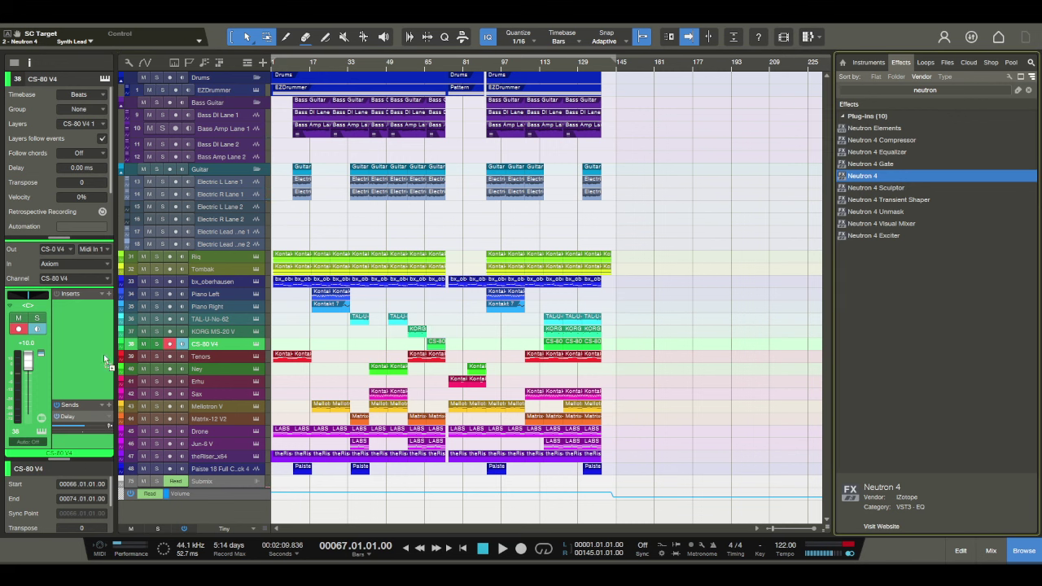
{"action": "left_click_drag", "start_coordinate": [253, 208], "coordinate": [220, 343]}
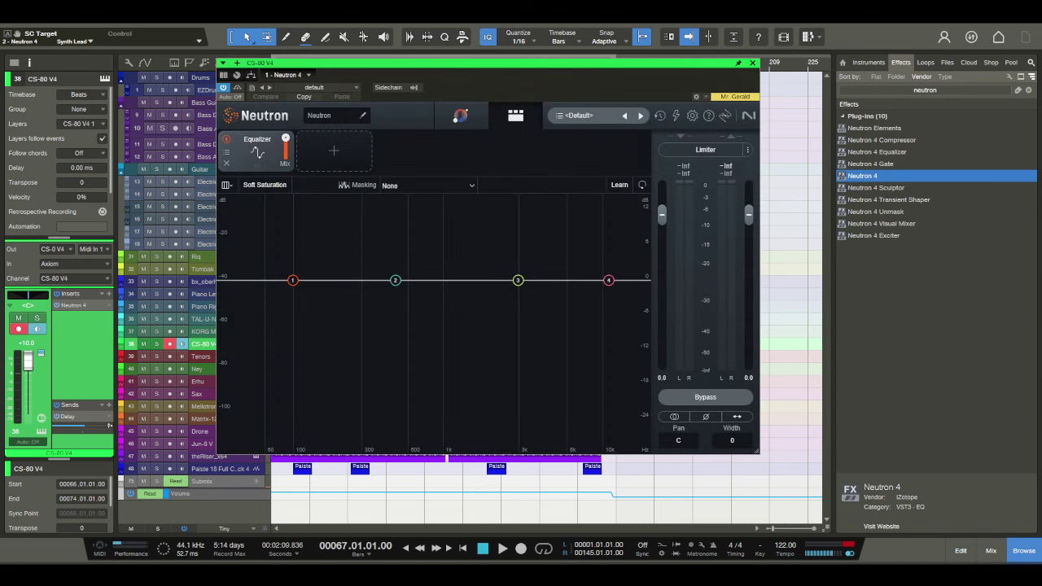
{"action": "left_click", "coordinate": [460, 115]}
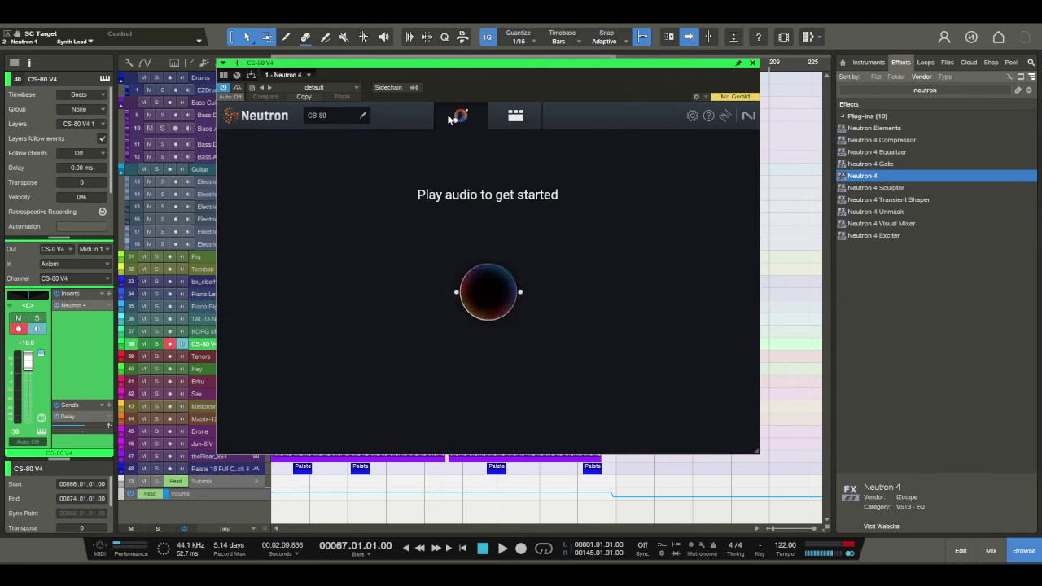
{"action": "key", "text": "space"}
{"action": "key", "text": "space"}
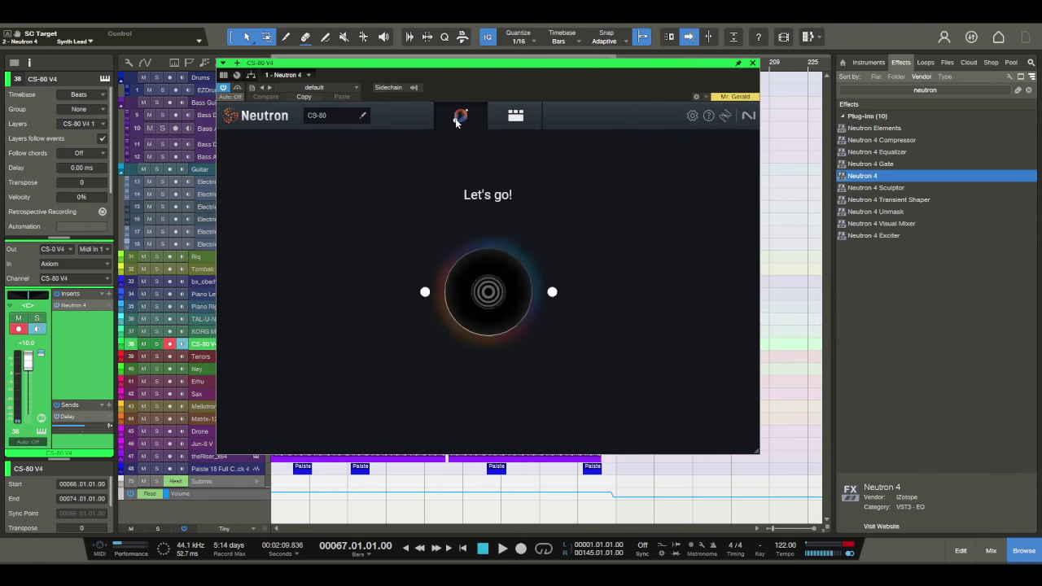
{"action": "key", "text": "space"}
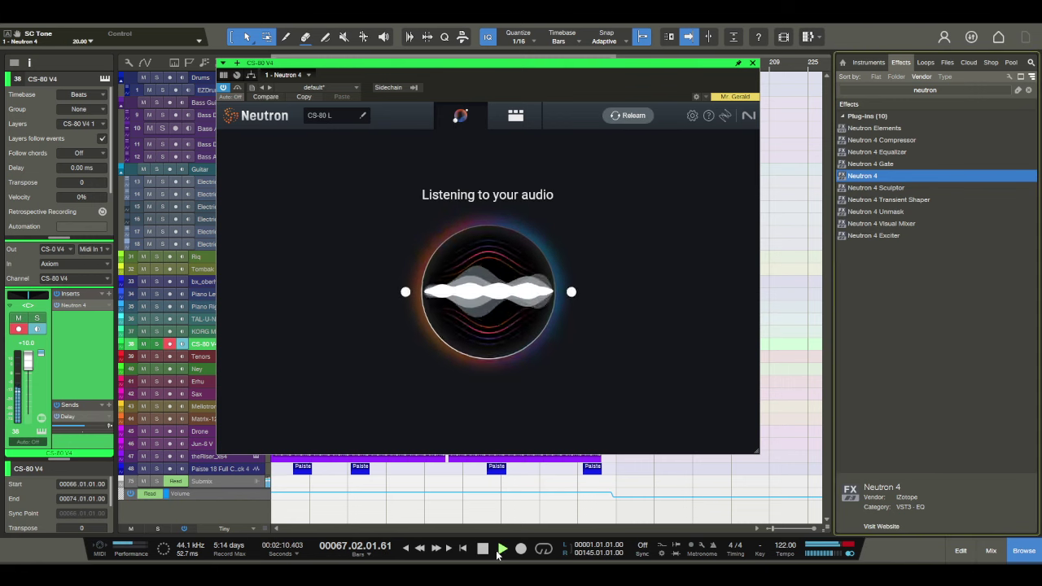
Step: Choose the Keys target Synth Lead for the CS-80 V4 Tone Match, close the plug-in and stop playback
{"action": "left_click", "coordinate": [232, 230]}
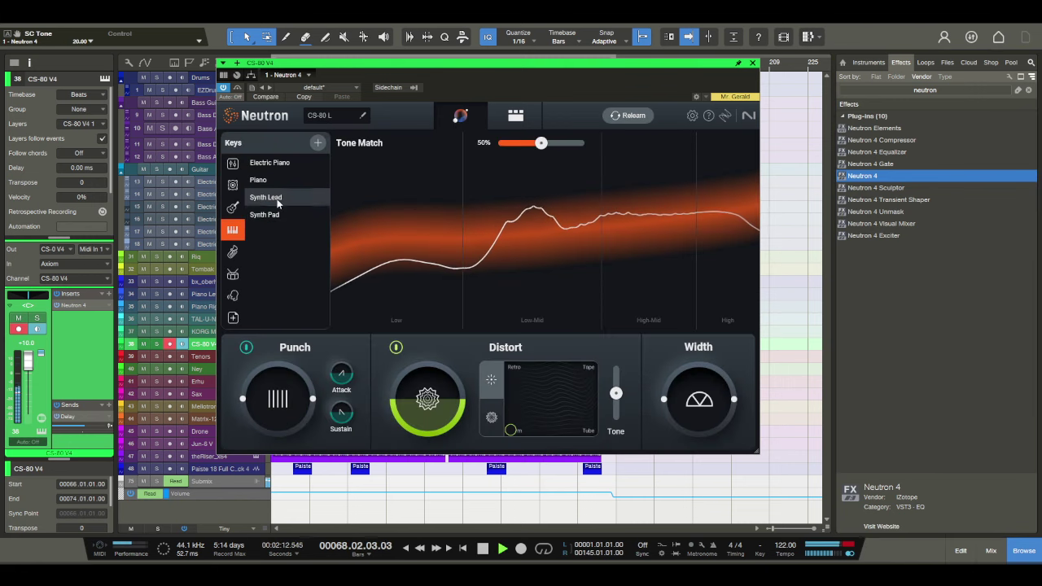
{"action": "left_click", "coordinate": [318, 189]}
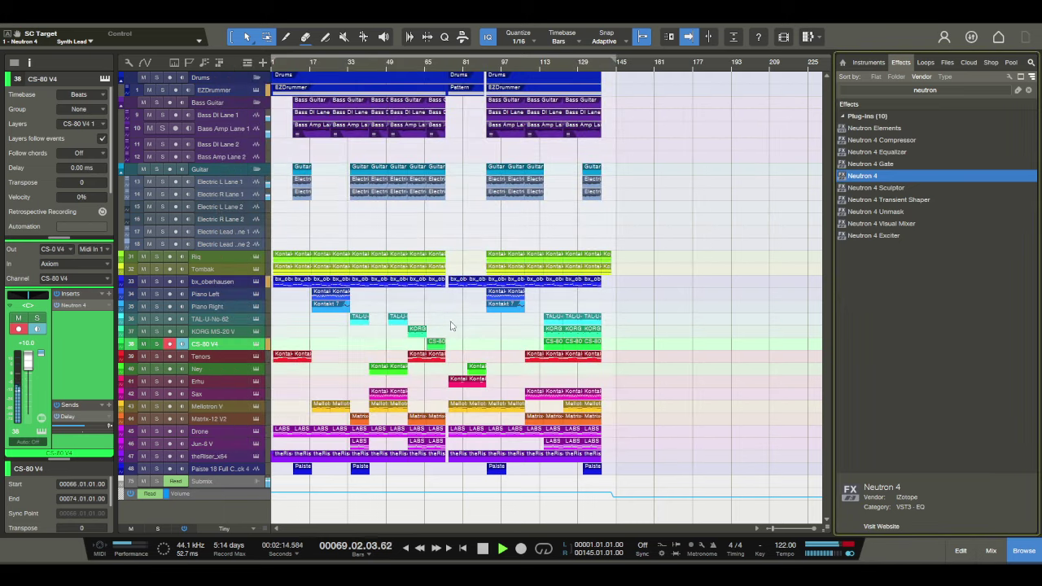
{"action": "key", "text": "space"}
Step: Insert Neutron 4 on the Tenors track and run its assistant on playback from bar 67
{"action": "key", "text": "Down"}
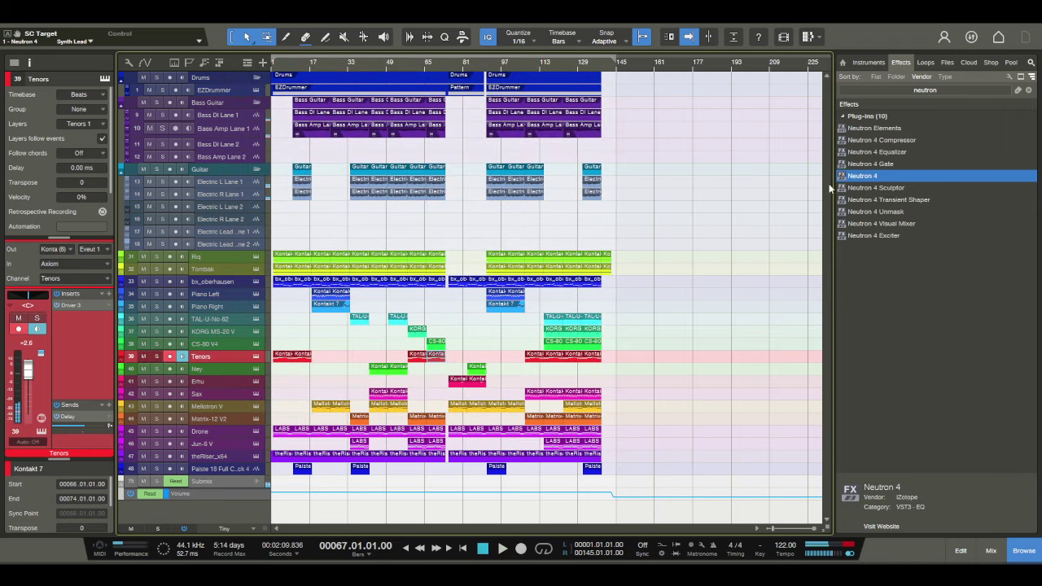
{"action": "left_click_drag", "start_coordinate": [82, 344], "coordinate": [82, 344]}
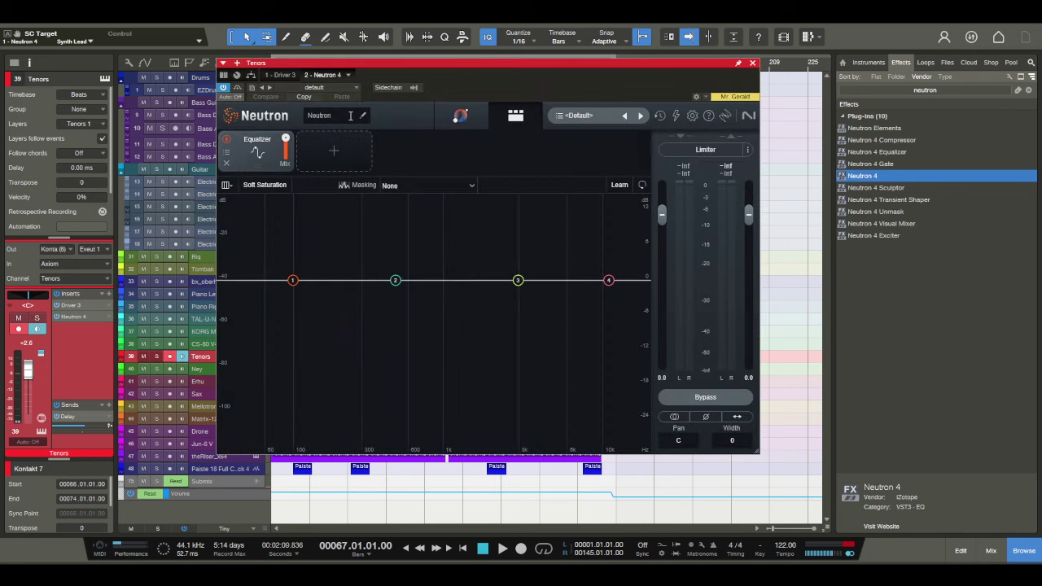
{"action": "left_click", "coordinate": [457, 117]}
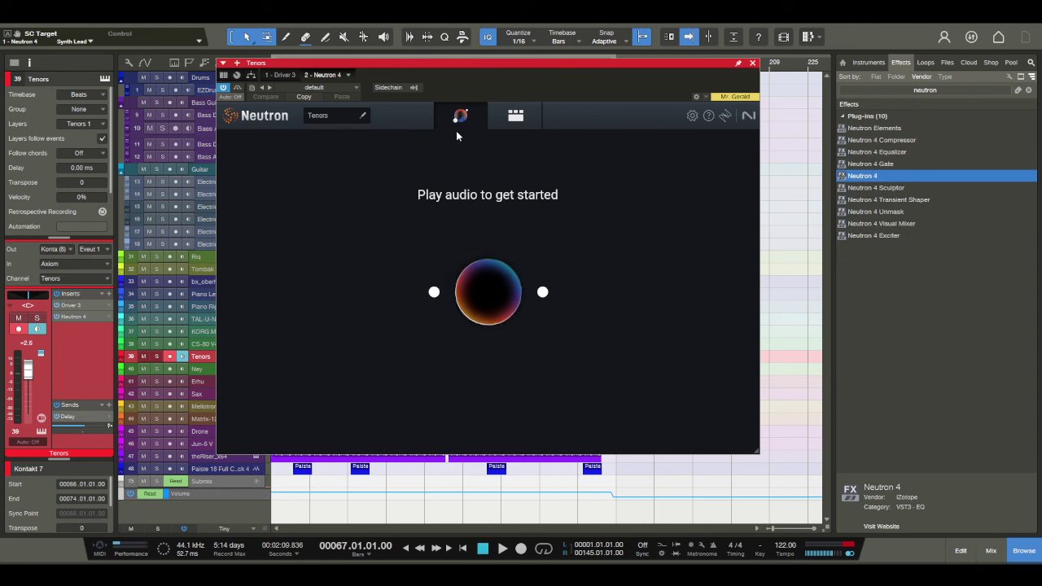
{"action": "key", "text": "space"}
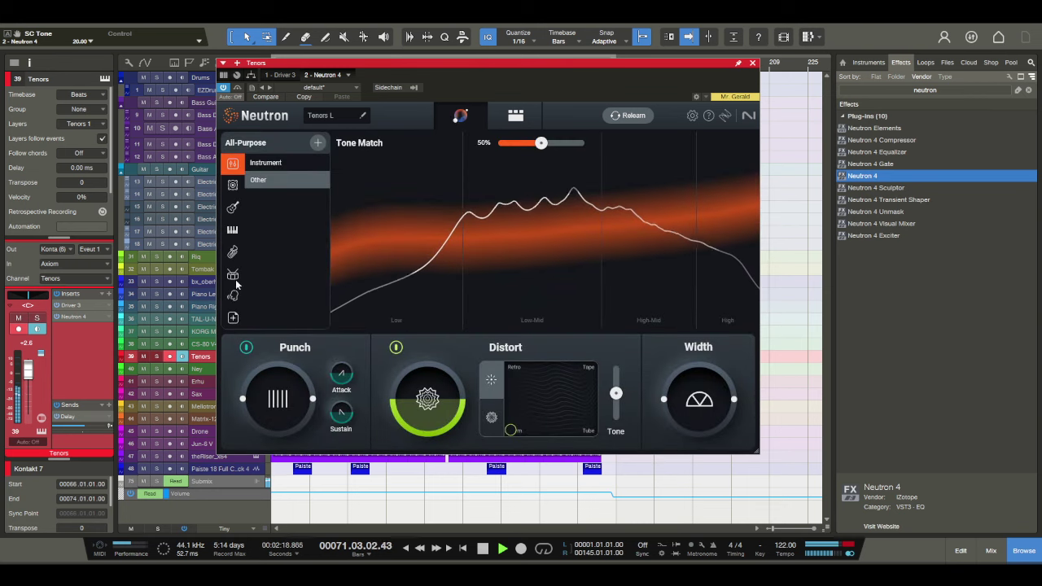
Step: Set the Tenors Tone Match target to Vocals under Voice, close the plug-in and stop playback
{"action": "left_click", "coordinate": [233, 296]}
{"action": "left_click", "coordinate": [284, 179]}
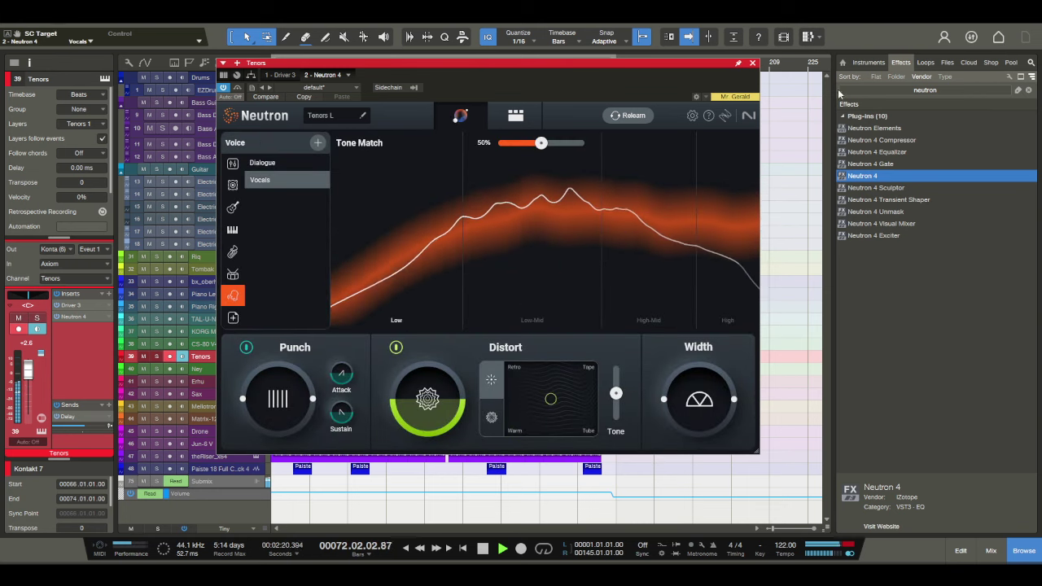
{"action": "left_click", "coordinate": [752, 64]}
{"action": "key", "text": "space"}
Step: Move the playhead to bar 42, insert Neutron 4 on the Ney track with the "Woodwind Ener..." preset, and close the plug-in
{"action": "left_click", "coordinate": [236, 368]}
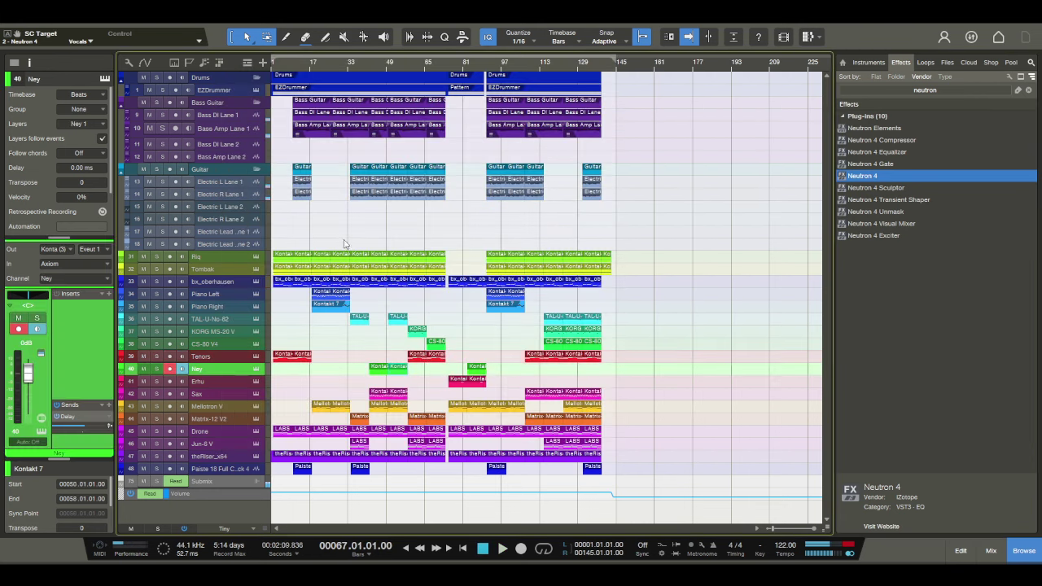
{"action": "left_click", "coordinate": [368, 86]}
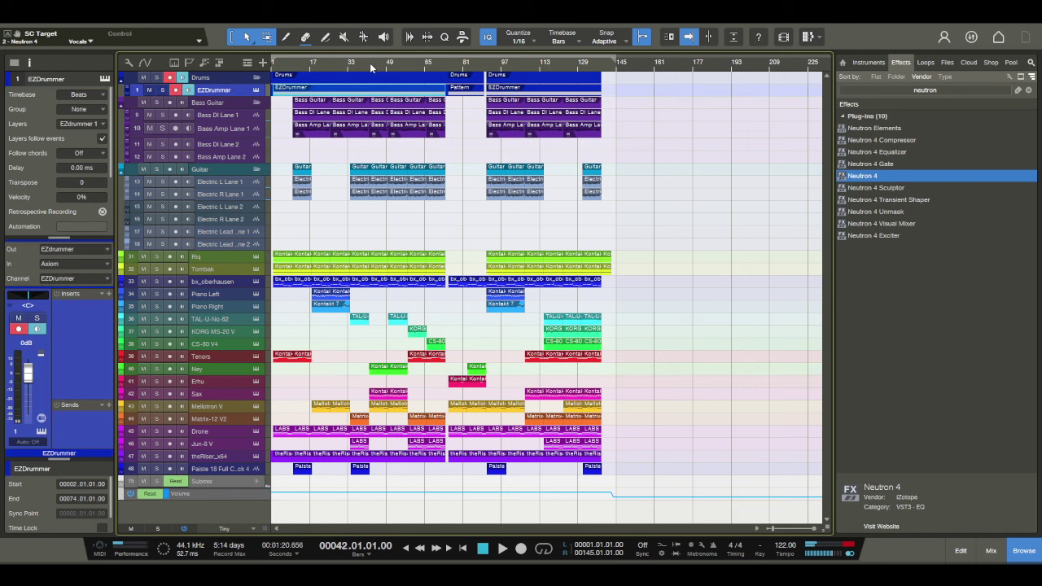
{"action": "left_click_drag", "start_coordinate": [857, 184], "coordinate": [815, 190]}
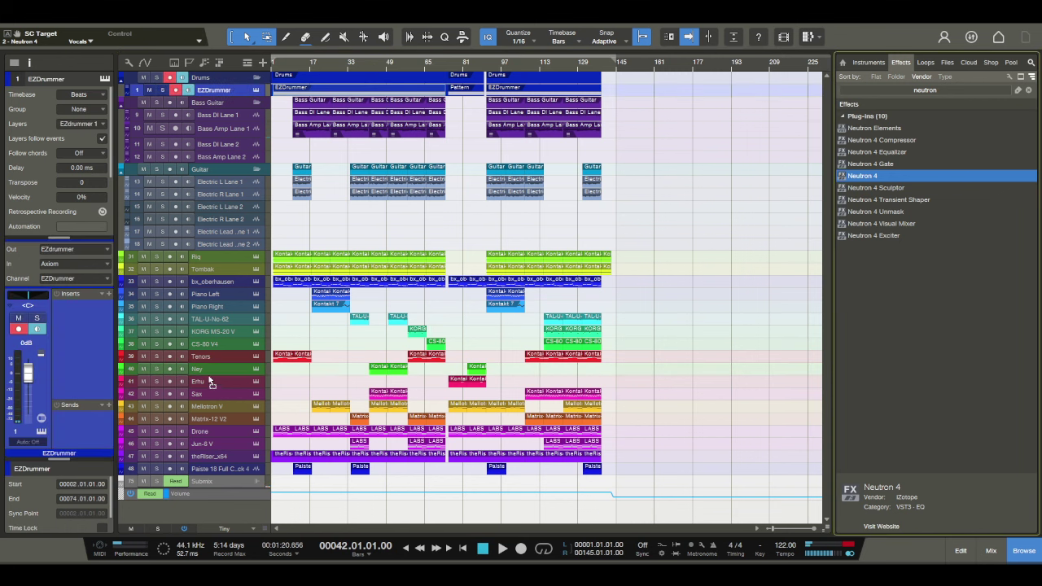
{"action": "left_click_drag", "start_coordinate": [204, 377], "coordinate": [208, 367]}
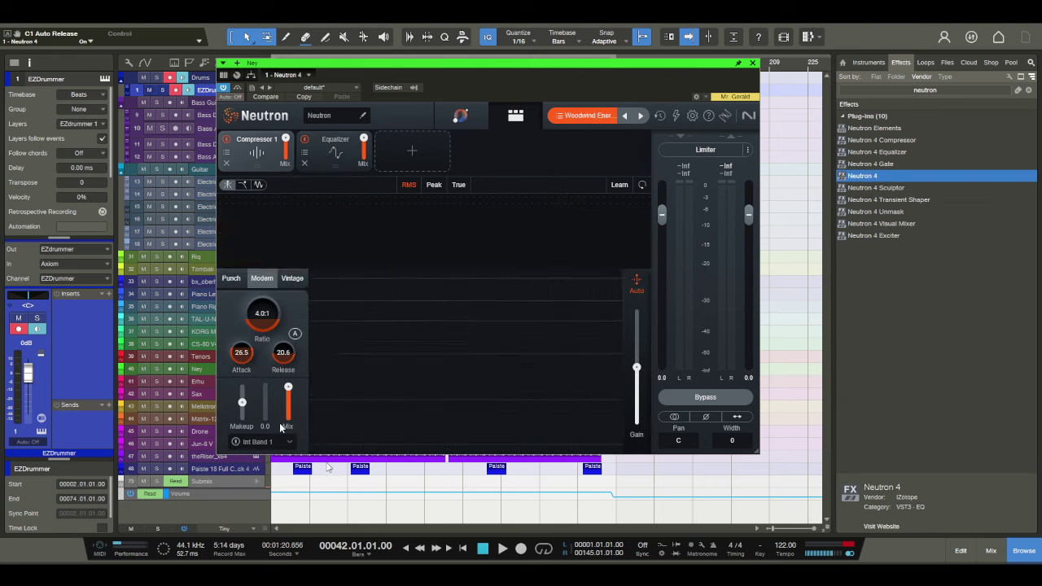
{"action": "left_click", "coordinate": [753, 62]}
Step: Play the song from bar 42 and check the Ney track's Neutron 4 processing, then close it and stop playback
{"action": "key", "text": "space"}
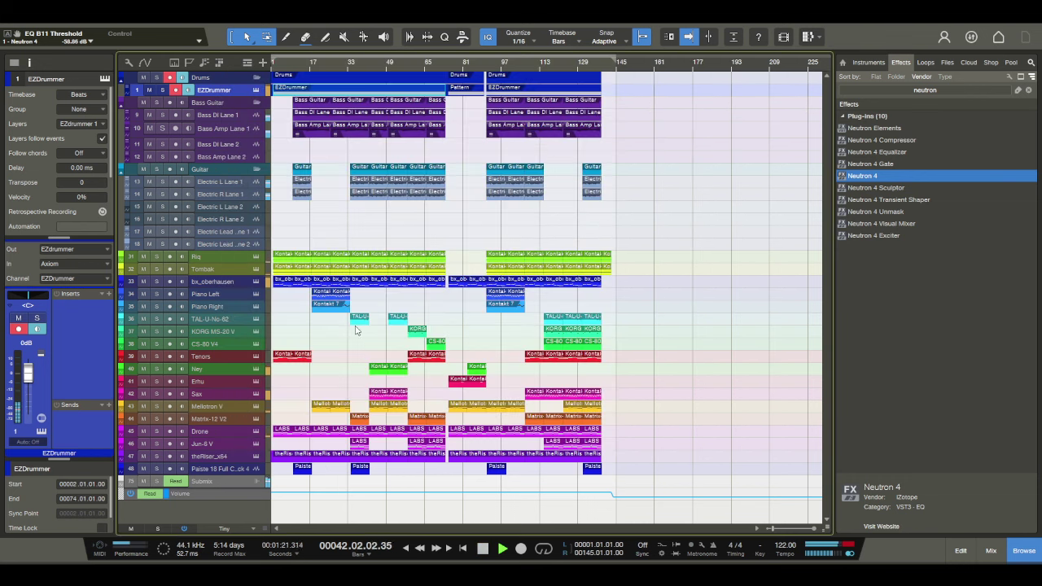
{"action": "left_click", "coordinate": [219, 371]}
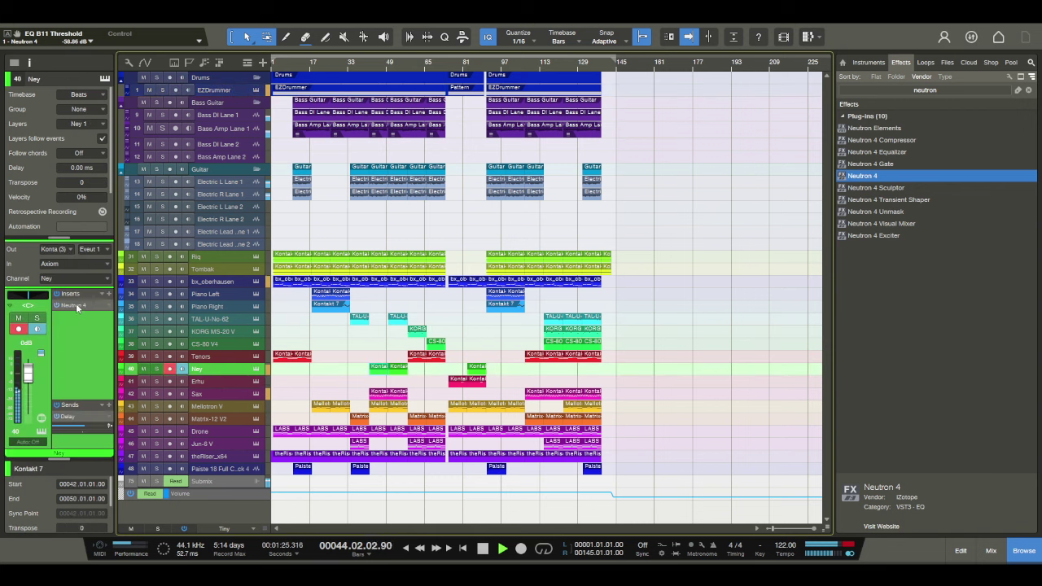
{"action": "key", "text": "F11"}
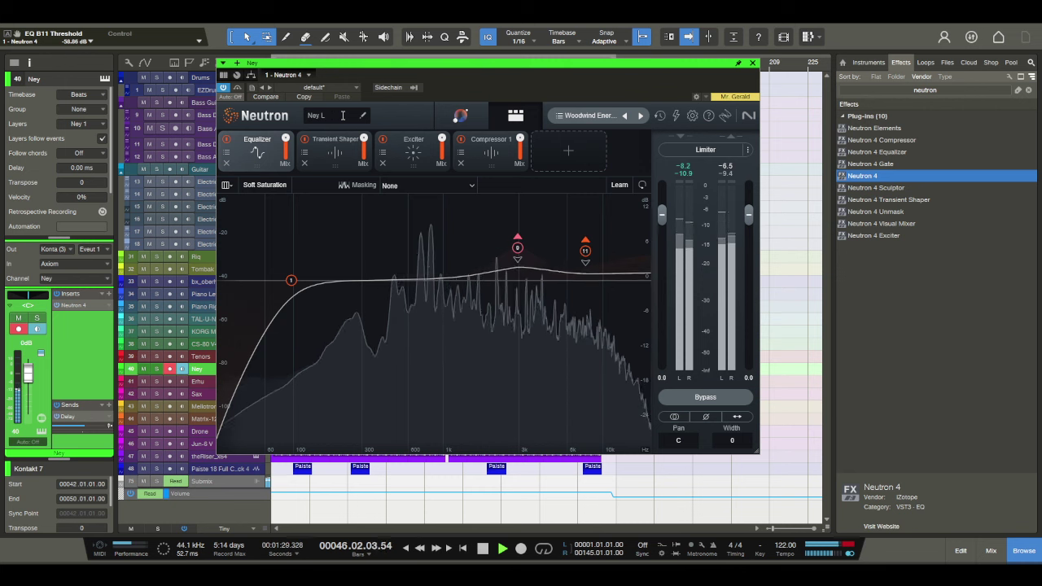
{"action": "key", "text": "F11"}
{"action": "key", "text": "space"}
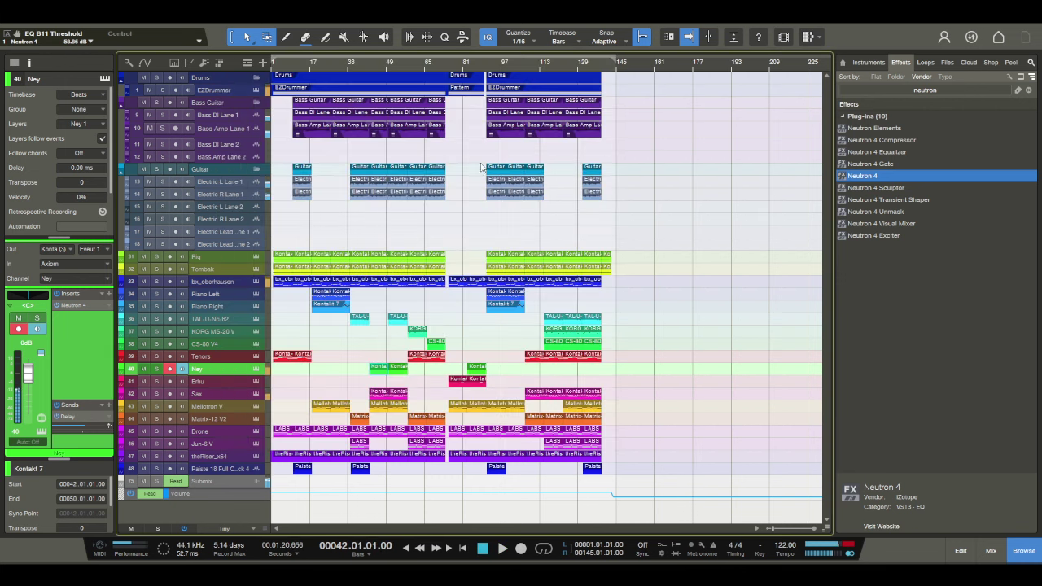
Step: Insert Neutron 4 on the Erhu track and run its assistant on playback from bar 77
{"action": "key", "text": "space"}
{"action": "key", "text": "space"}
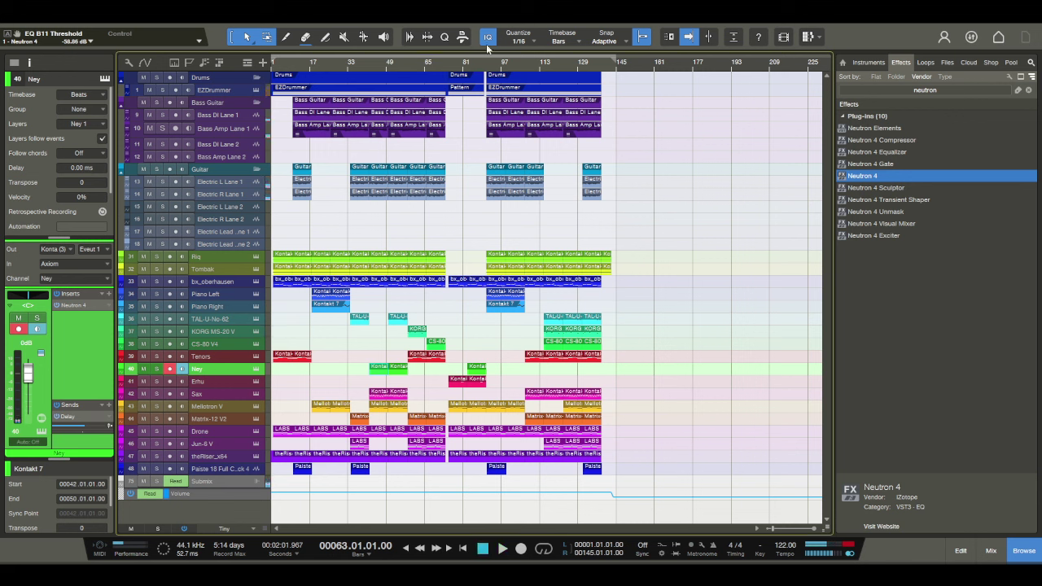
{"action": "left_click", "coordinate": [456, 65]}
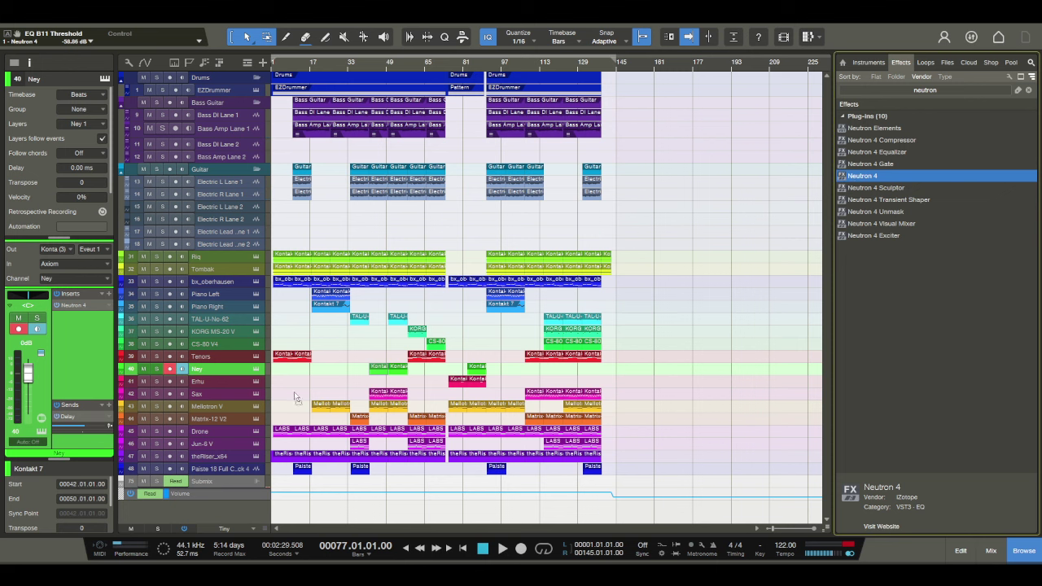
{"action": "left_click_drag", "start_coordinate": [230, 385], "coordinate": [229, 378]}
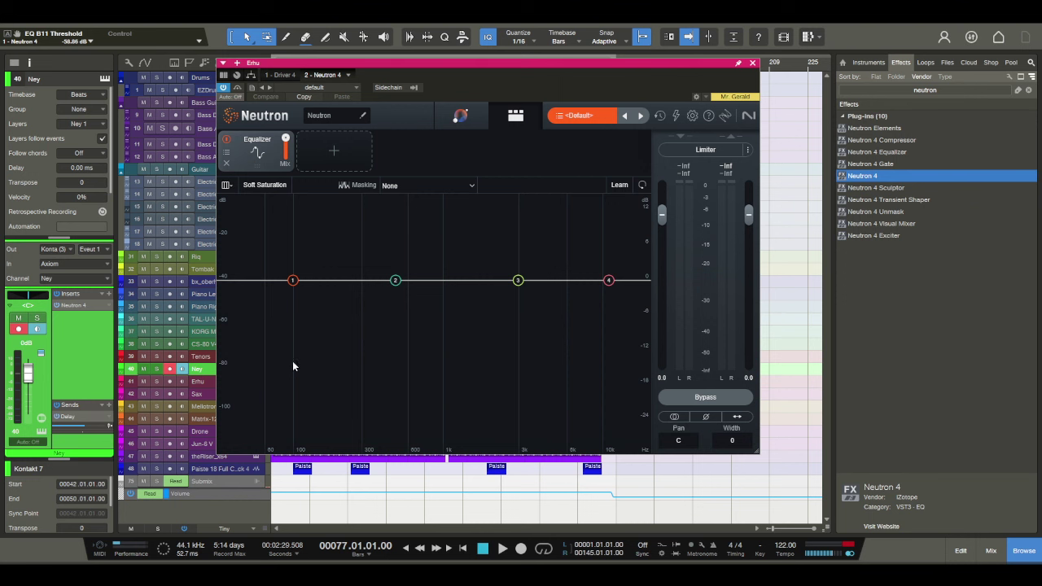
{"action": "left_click", "coordinate": [459, 116]}
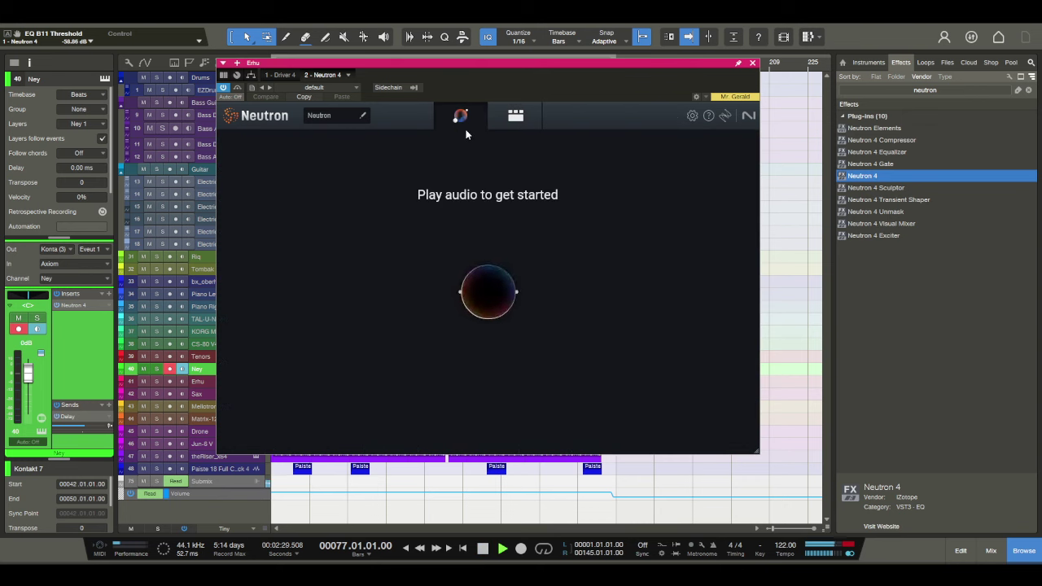
{"action": "key", "text": "space"}
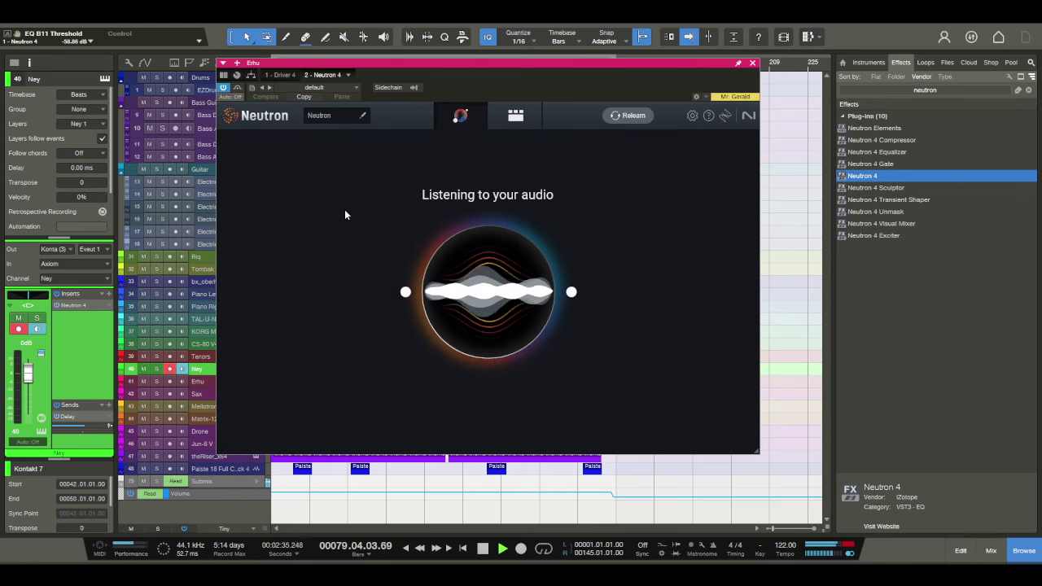
Step: Set the Erhu Tone Match target to Strings - High under Orchestral, close the plug-in and stop playback
{"action": "left_click", "coordinate": [232, 249]}
{"action": "left_click", "coordinate": [269, 197]}
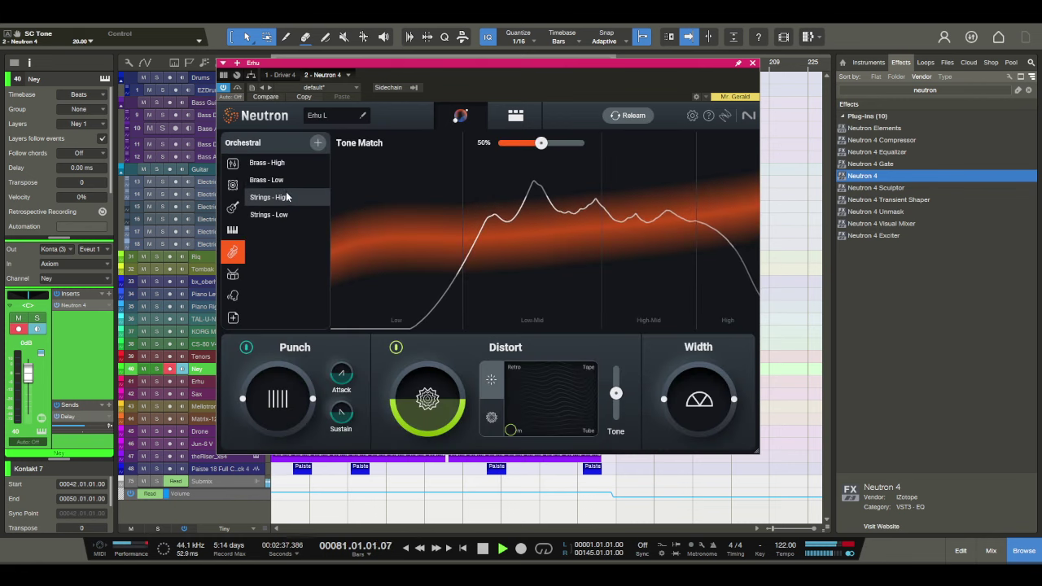
{"action": "key", "text": "Escape"}
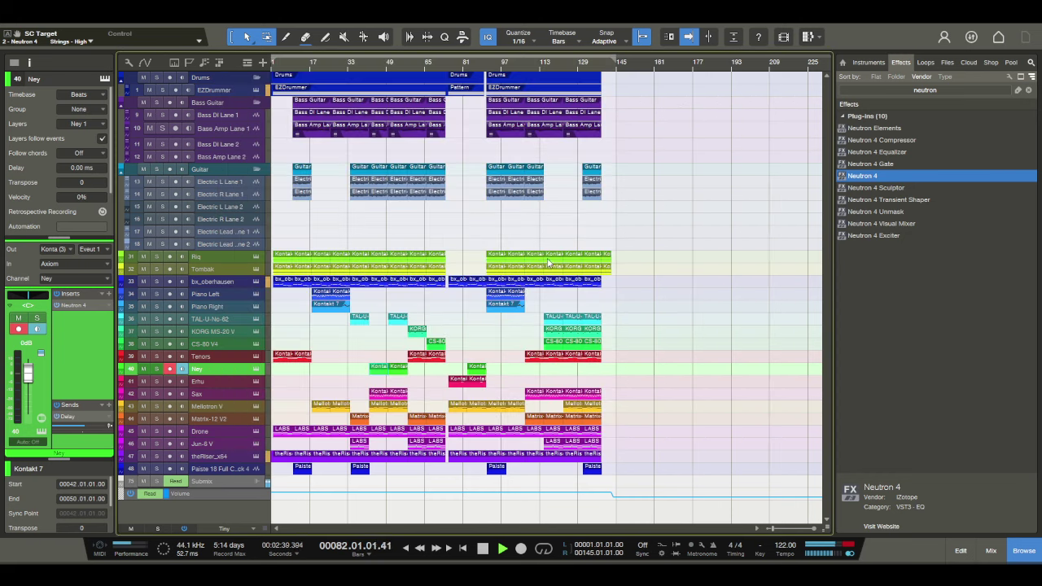
{"action": "key", "text": "space"}
Step: Insert Neutron 4 on the Sax track and run its assistant on playback from bar 44
{"action": "left_click", "coordinate": [230, 394]}
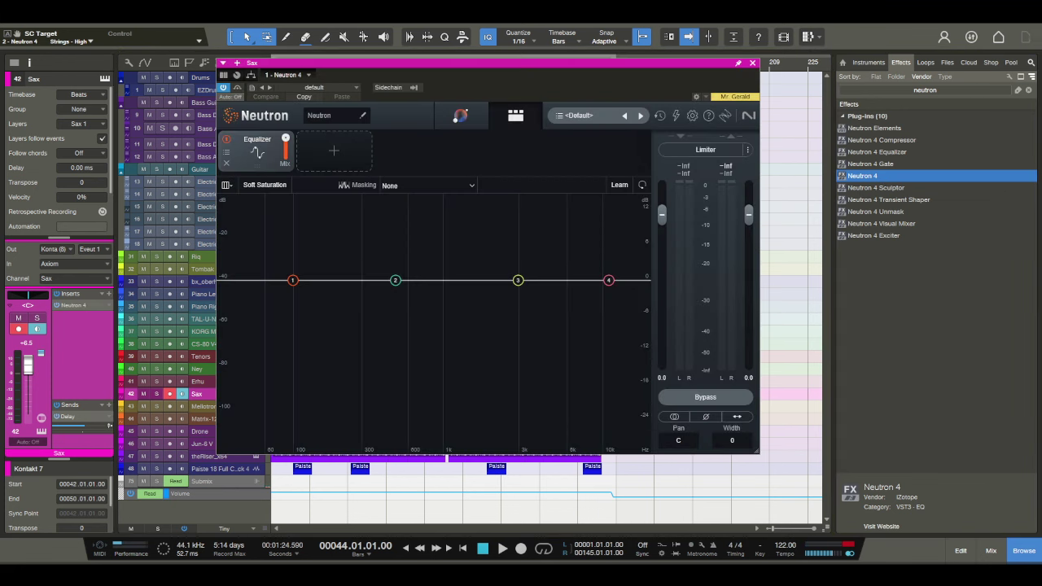
{"action": "left_click", "coordinate": [470, 119]}
{"action": "key", "text": "space"}
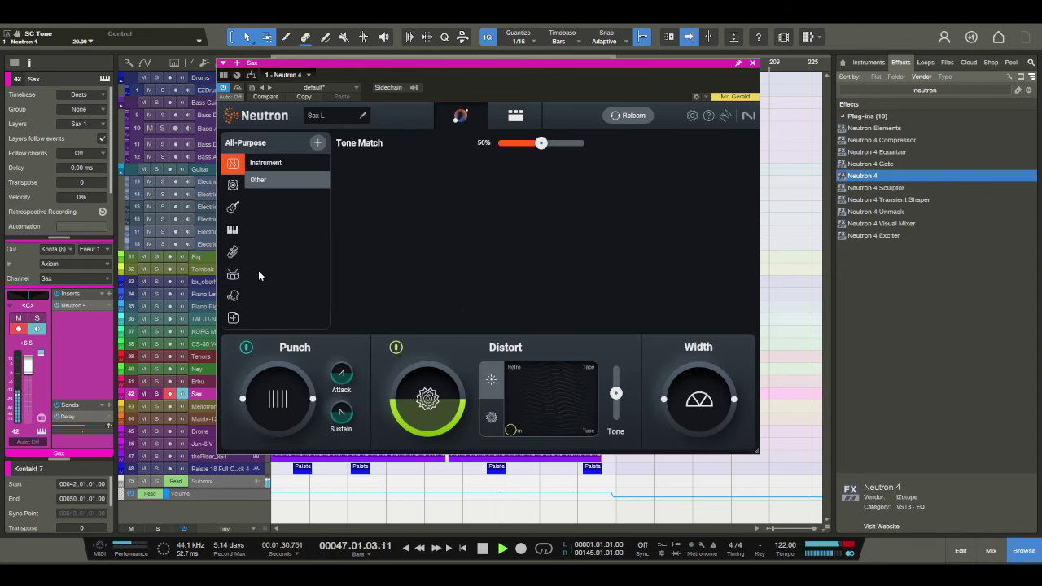
Step: Choose the Orchestral target Brass - High for the Sax Tone Match, close the plug-in and stop playback
{"action": "left_click", "coordinate": [233, 252]}
{"action": "left_click", "coordinate": [267, 163]}
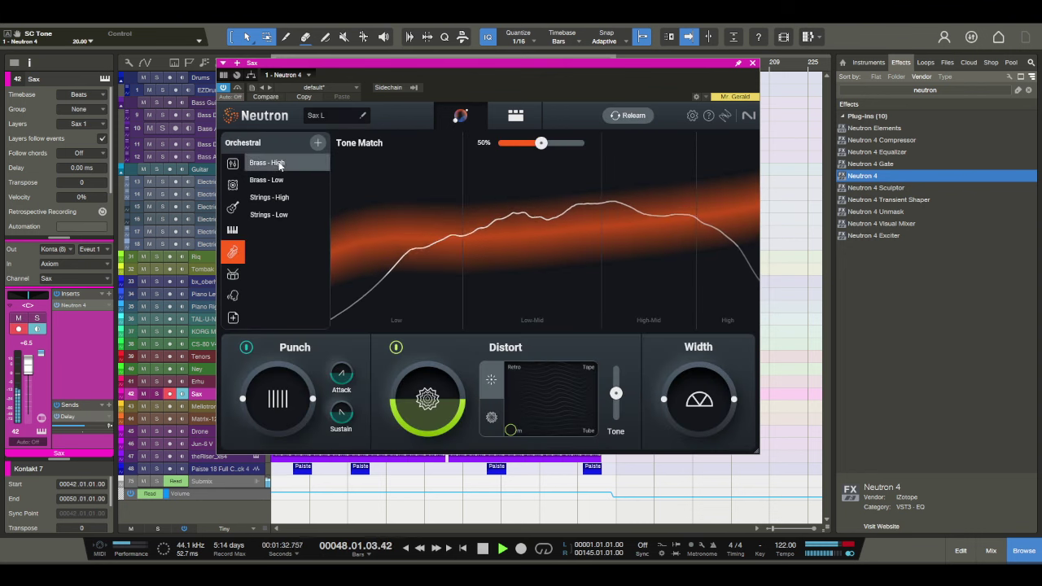
{"action": "left_click", "coordinate": [752, 64]}
{"action": "key", "text": "space"}
Step: Insert Neutron 4 on the Mellotron V track and run its assistant on playback from bar 44
{"action": "left_click", "coordinate": [222, 405]}
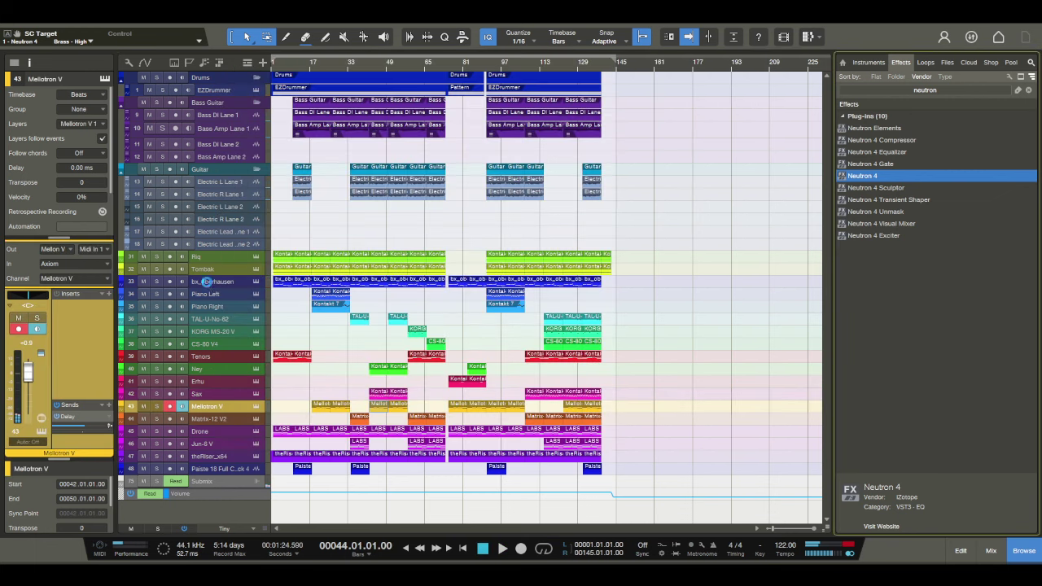
{"action": "left_click_drag", "start_coordinate": [206, 281], "coordinate": [203, 405]}
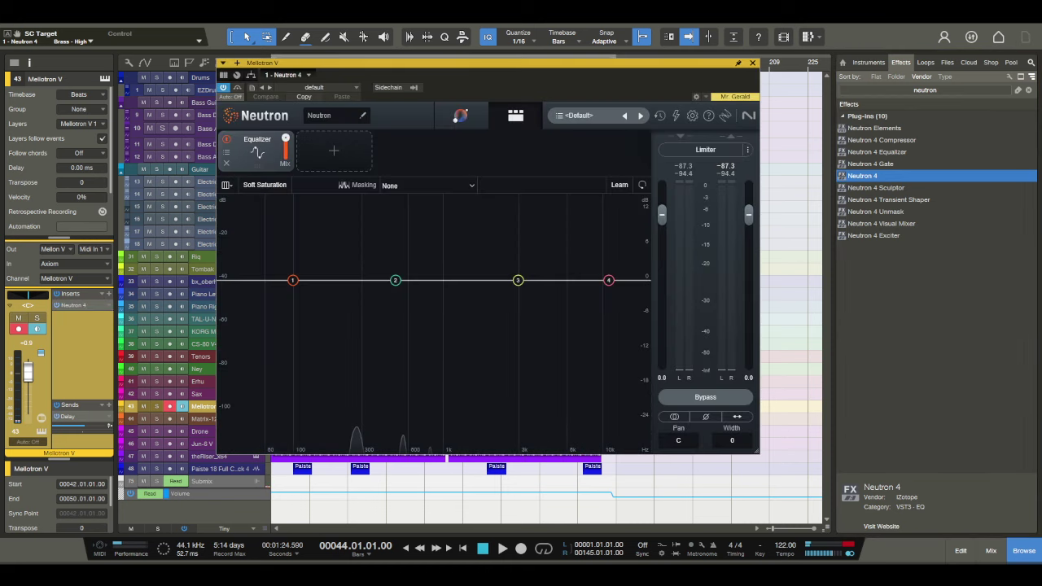
{"action": "left_click", "coordinate": [460, 115]}
{"action": "key", "text": "space"}
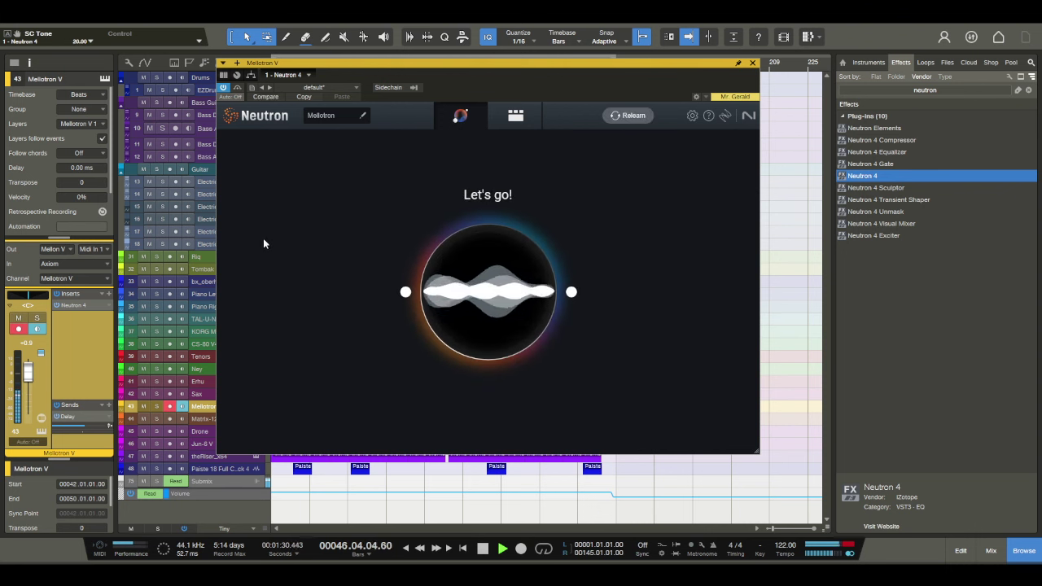
Step: Set the Mellotron V Tone Match target to Strings - High under Orchestral, stop playback and close the plug-in
{"action": "left_click", "coordinate": [269, 197]}
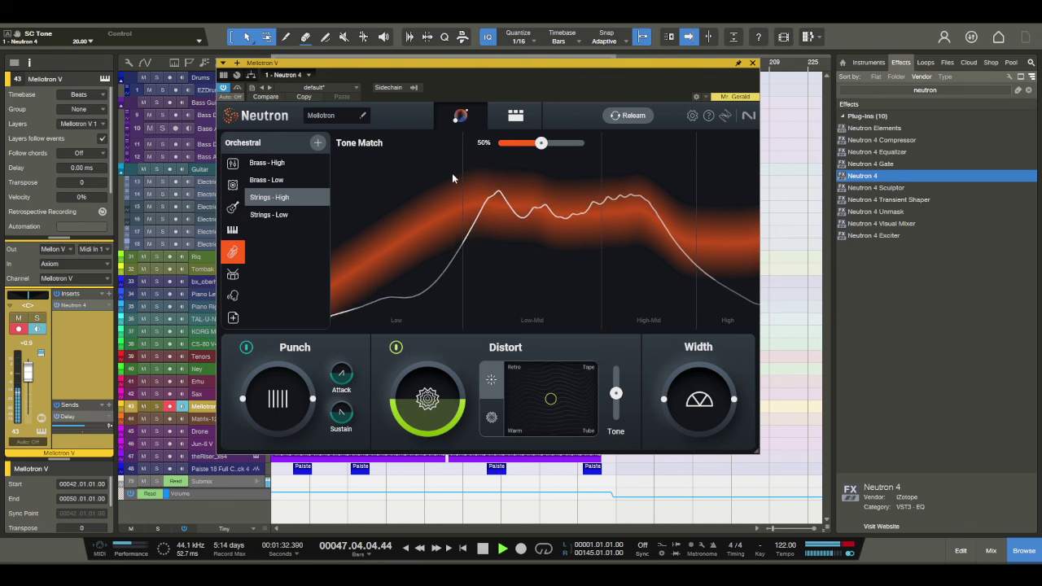
{"action": "key", "text": "space"}
{"action": "left_click", "coordinate": [752, 62]}
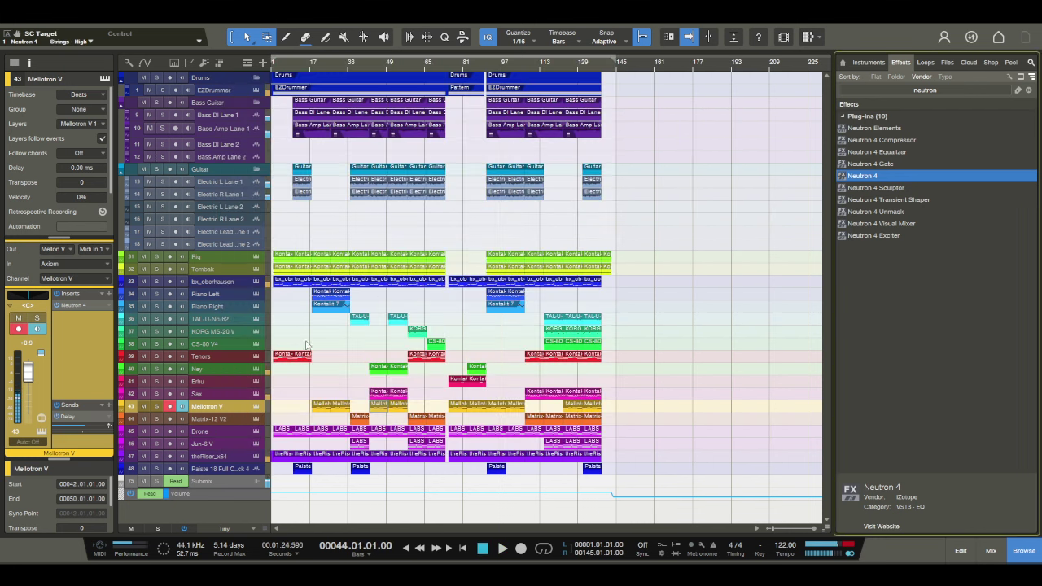
Step: Insert Neutron 4 on the Matrix-12 V2 track and run its assistant on playback from bar 34
{"action": "left_click", "coordinate": [216, 418]}
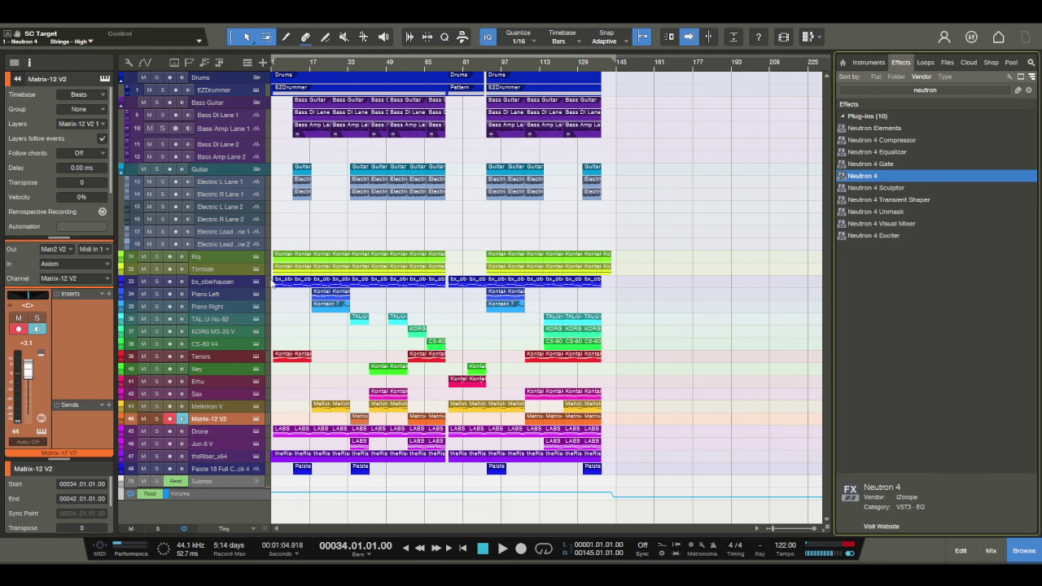
{"action": "left_click_drag", "start_coordinate": [298, 253], "coordinate": [207, 419]}
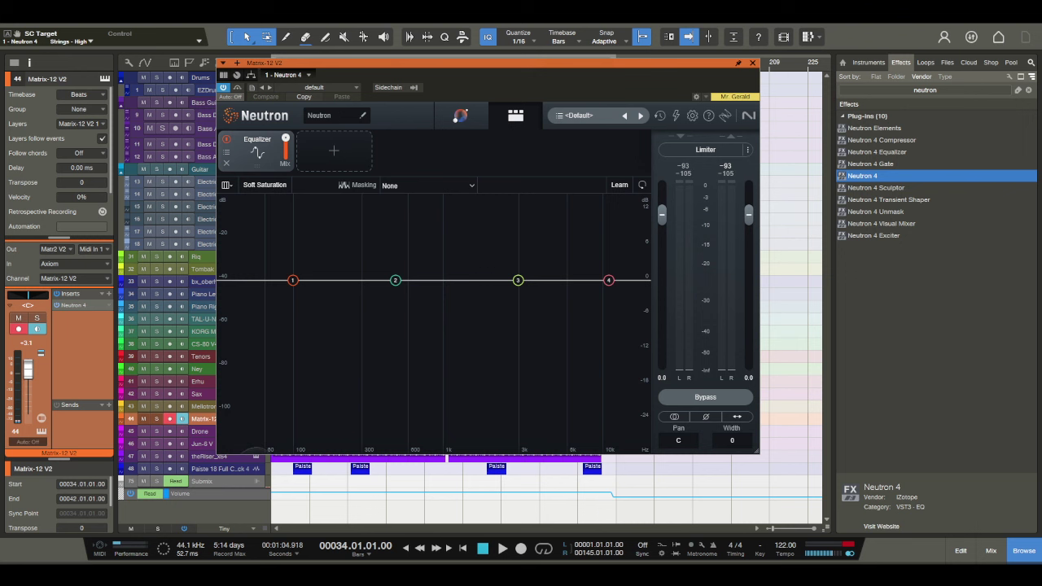
{"action": "left_click", "coordinate": [455, 116]}
{"action": "key", "text": "space"}
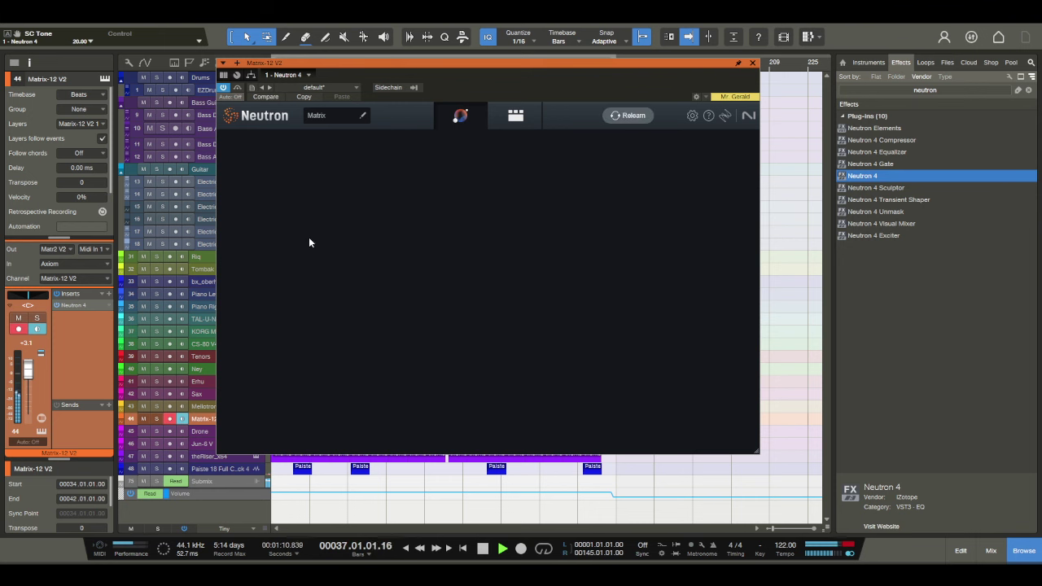
Step: Set the Matrix-12 V2 Tone Match target to Synth Pad under Keys, close the plug-in and stop playback
{"action": "left_click", "coordinate": [233, 253]}
{"action": "left_click", "coordinate": [233, 230]}
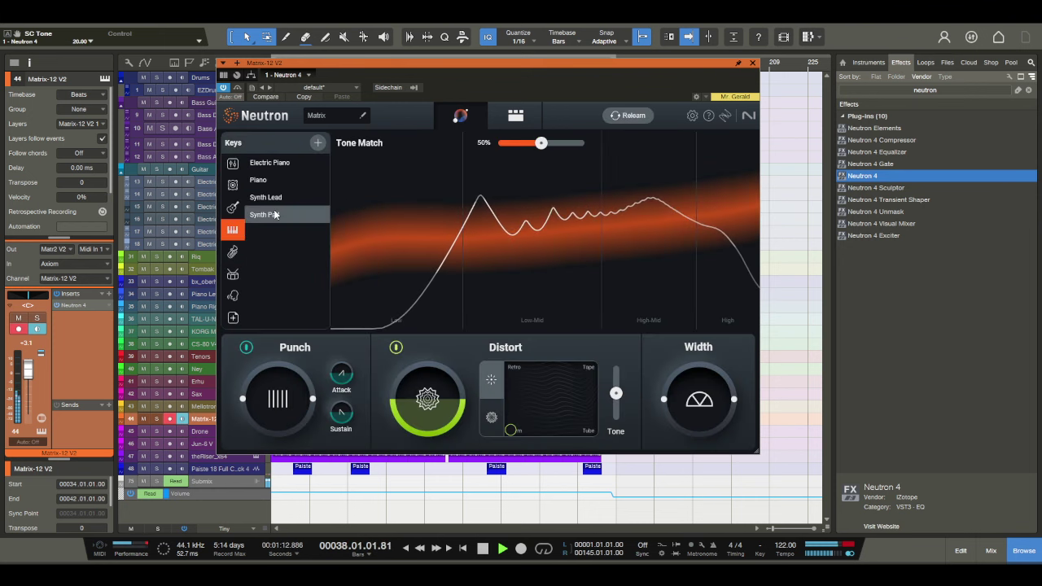
{"action": "left_click", "coordinate": [265, 214]}
{"action": "left_click", "coordinate": [752, 64]}
{"action": "key", "text": "space"}
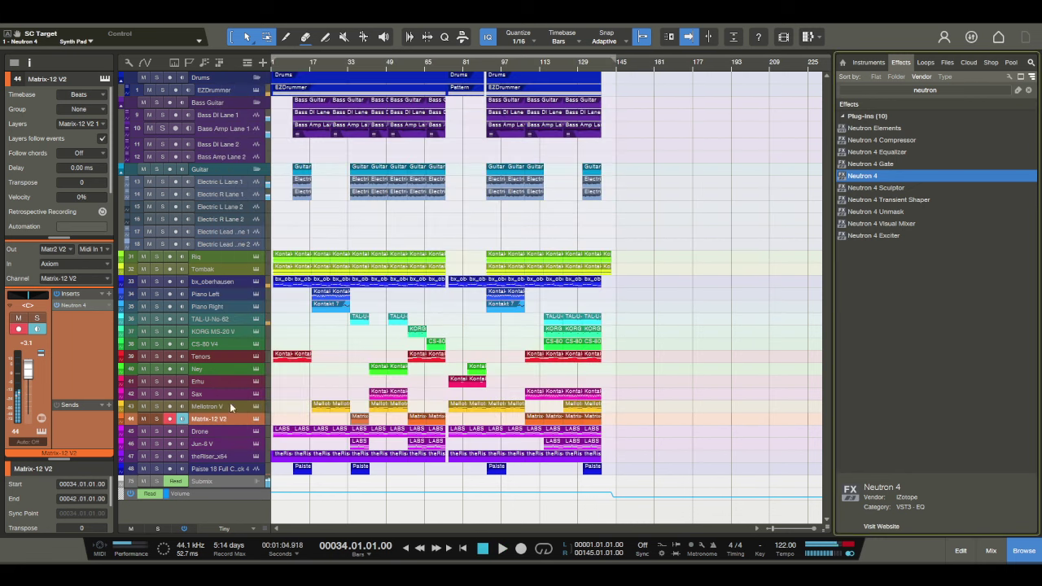
Step: Insert Neutron 4 on the Drone track and run its assistant on playback from bar 34
{"action": "left_click", "coordinate": [200, 433]}
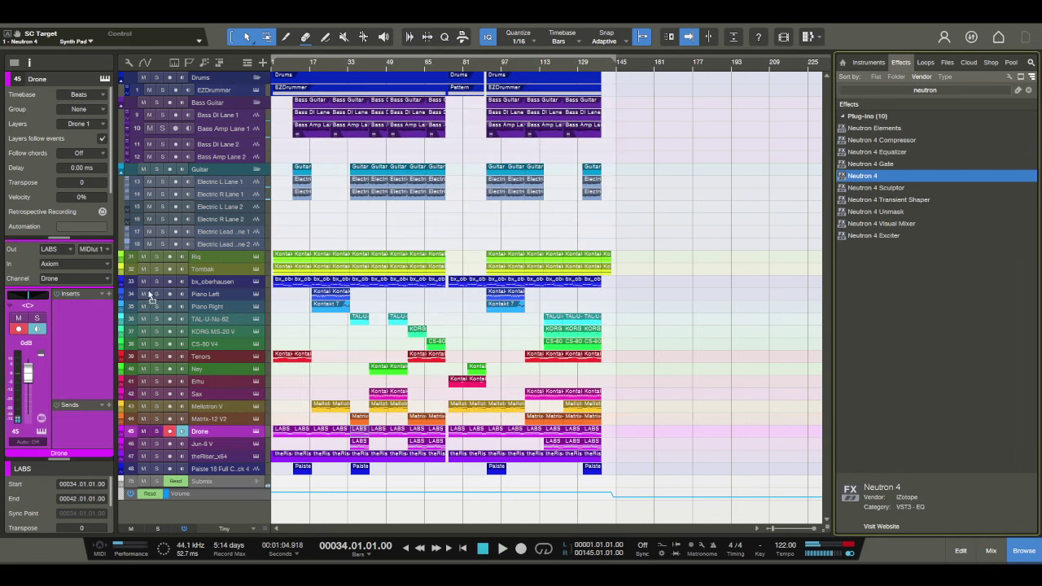
{"action": "left_click_drag", "start_coordinate": [297, 226], "coordinate": [78, 304]}
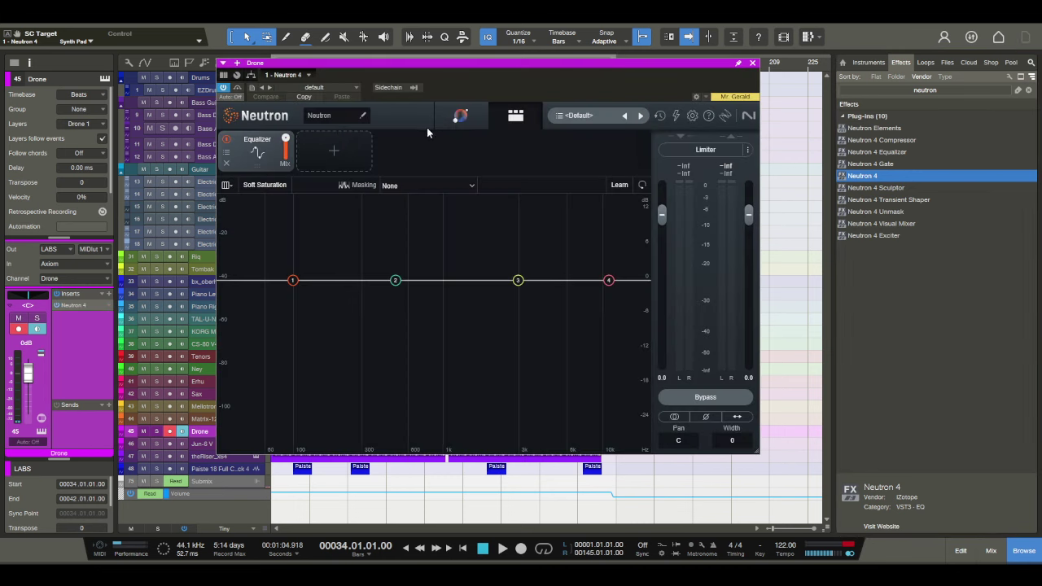
{"action": "left_click", "coordinate": [460, 118]}
{"action": "key", "text": "space"}
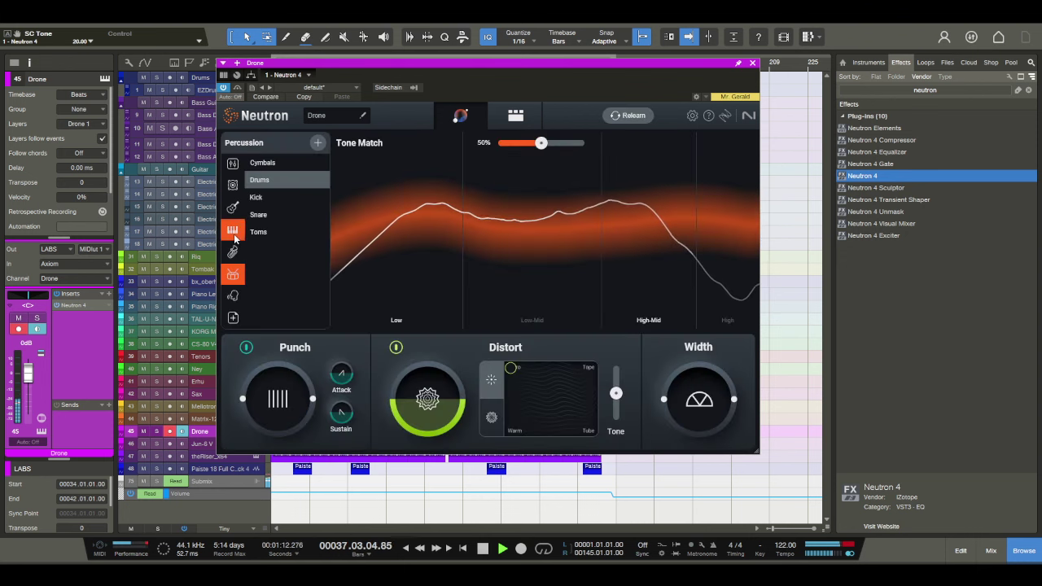
Step: Set the Drone Tone Match target to Synth Pad under Keys, close the plug-in and stop playback
{"action": "left_click", "coordinate": [264, 215]}
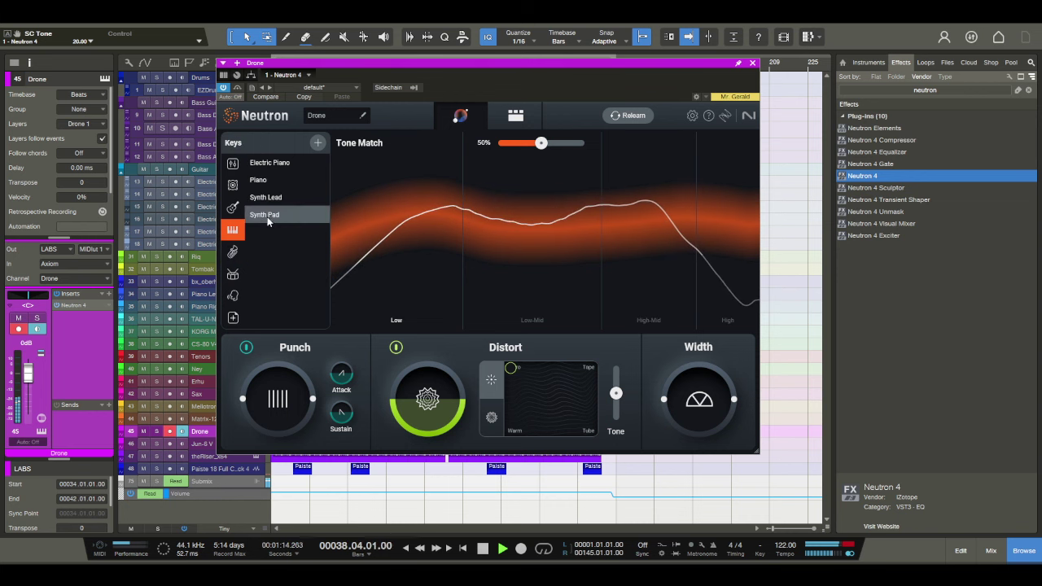
{"action": "left_click", "coordinate": [752, 62]}
{"action": "key", "text": "space"}
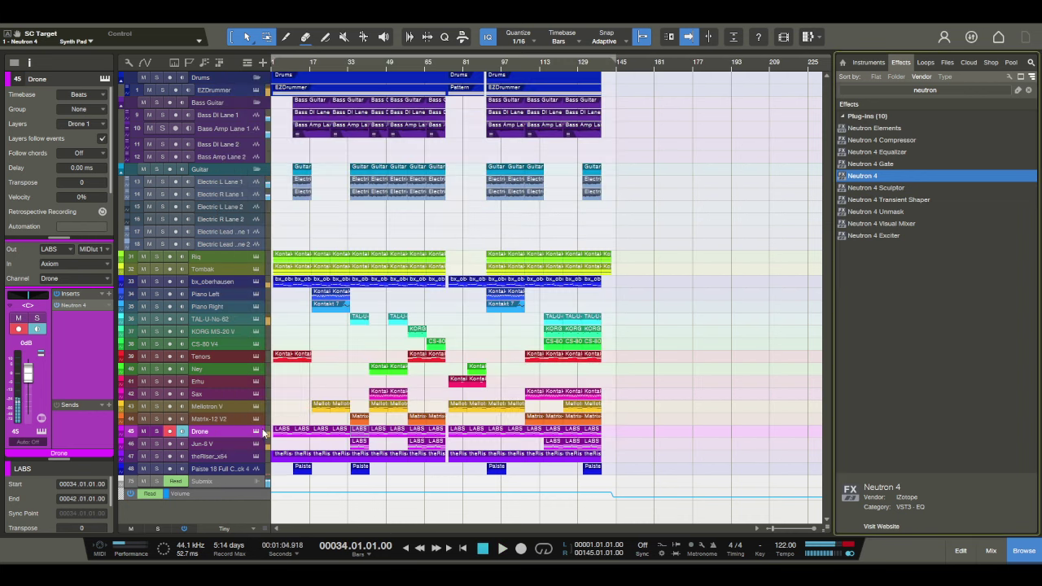
Step: Open the Jun-6 V part at bar 34 in the editor, inspect it and close the editor
{"action": "left_click", "coordinate": [231, 446]}
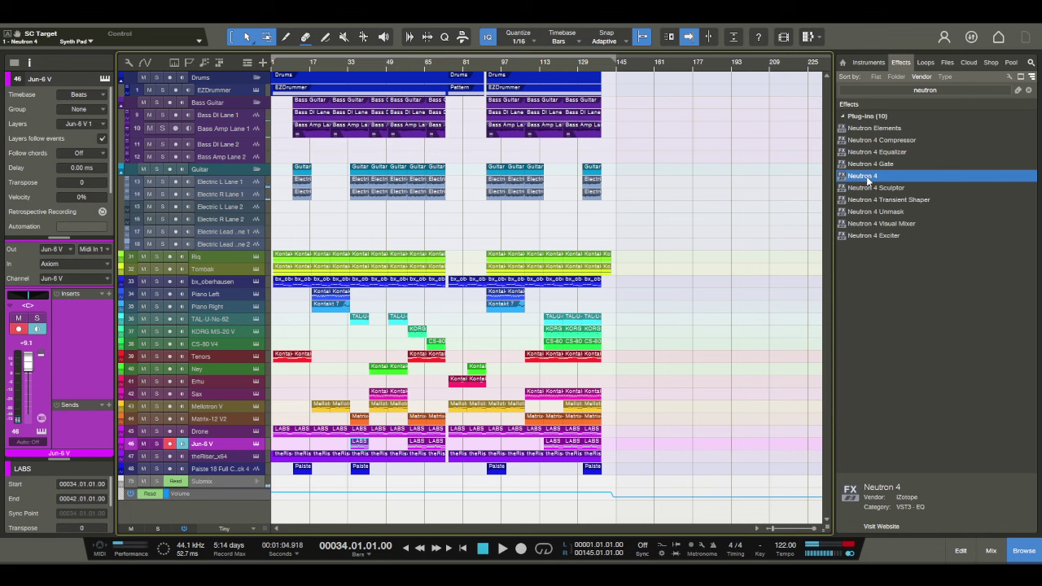
{"action": "double_click", "coordinate": [362, 442]}
{"action": "left_click", "coordinate": [407, 359]}
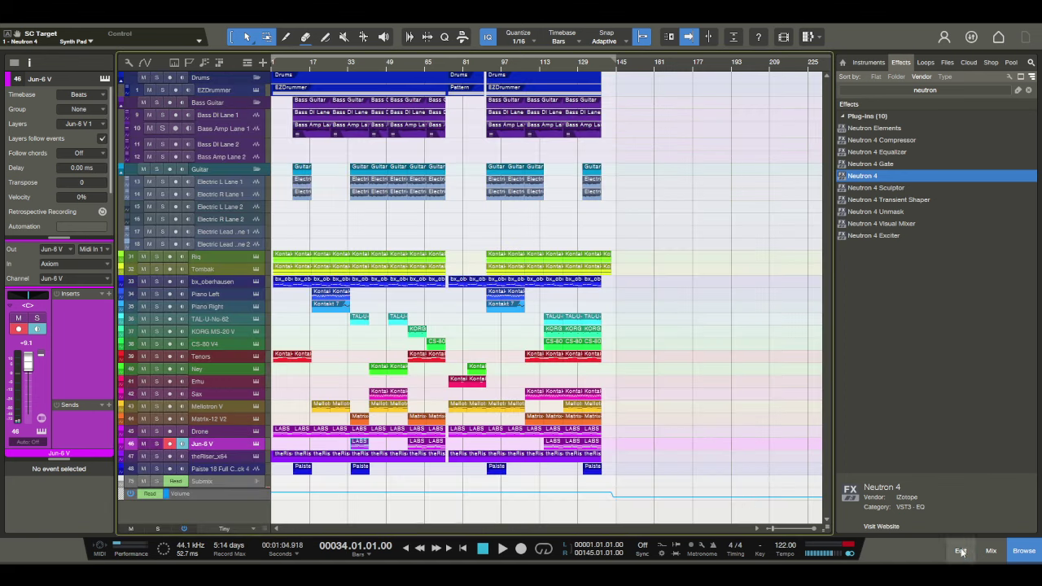
{"action": "left_click", "coordinate": [965, 551]}
Step: Replace the Jun-6 V parts after bar 42 with duplicates, the last one running from bar 131 to 139
{"action": "left_click_drag", "start_coordinate": [443, 446], "coordinate": [418, 446]}
{"action": "key", "text": "f"}
{"action": "key", "text": "d"}
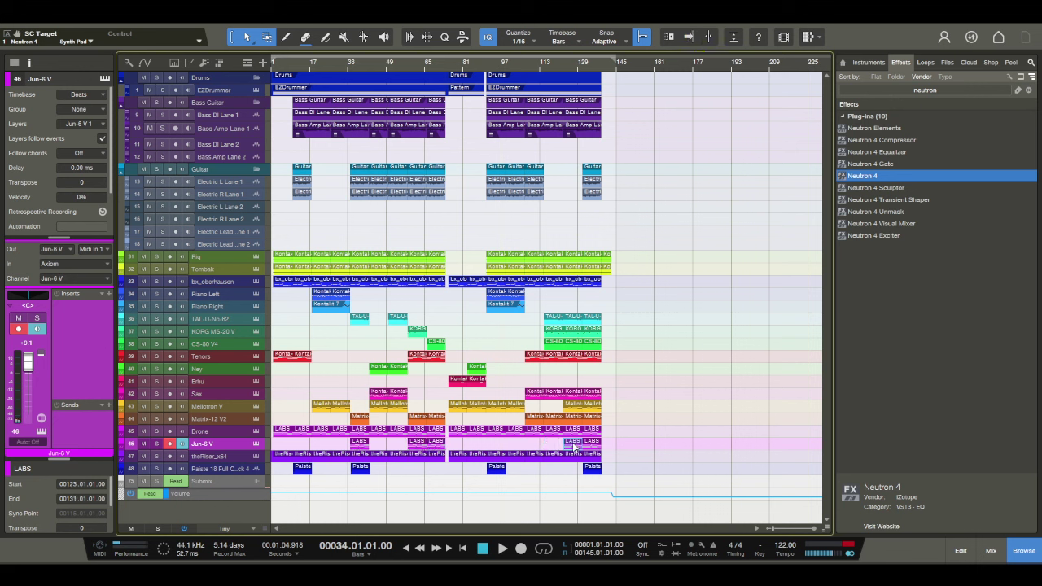
{"action": "key", "text": "d"}
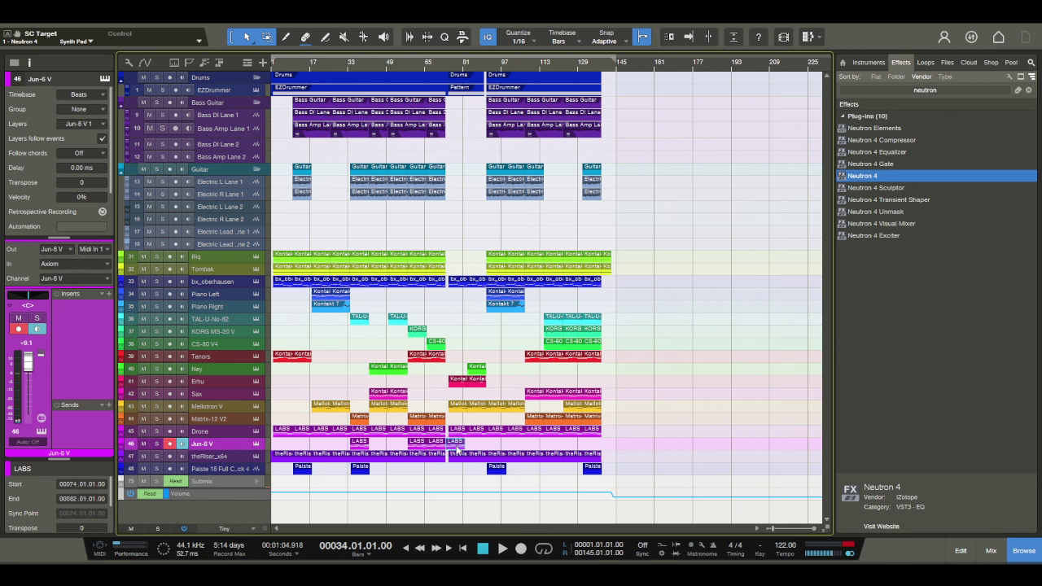
{"action": "key", "text": "ctrl+z"}
{"action": "key", "text": "ctrl+z"}
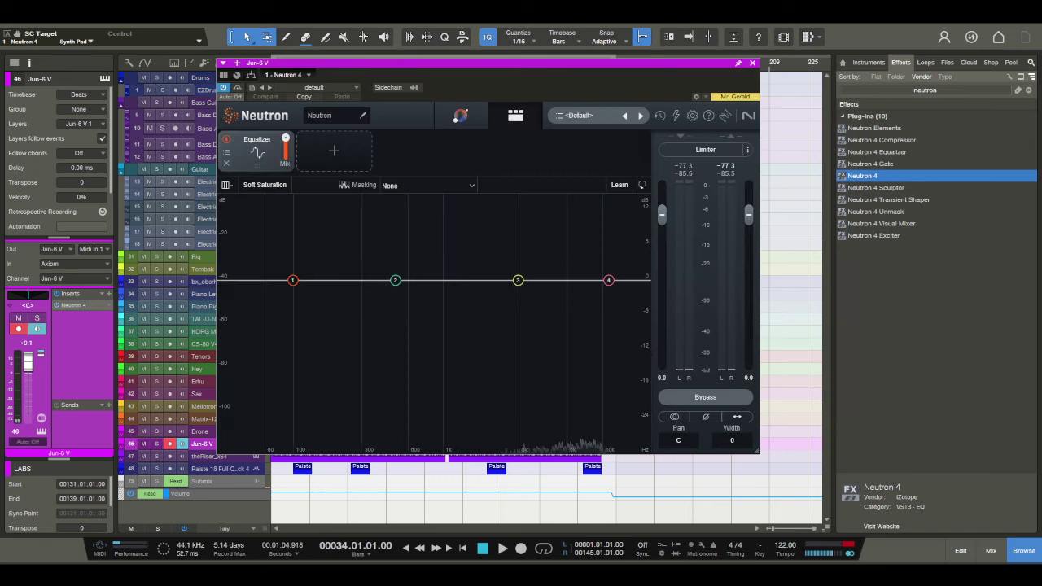
Step: Insert Neutron 4 on the Jun-6 V track, run its assistant on playback from bar 34 and stop playback
{"action": "left_click", "coordinate": [457, 118]}
{"action": "key", "text": "space"}
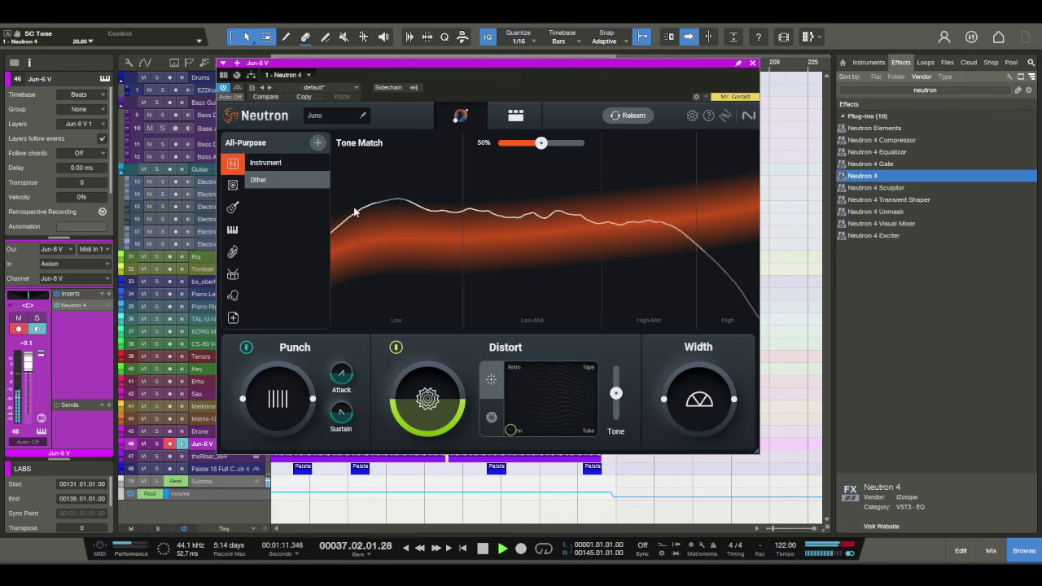
{"action": "key", "text": "space"}
Step: Set the Jun-6 V Tone Match target to Synth Lead under Keys and close the plug-in
{"action": "left_click", "coordinate": [232, 229]}
{"action": "left_click", "coordinate": [265, 197]}
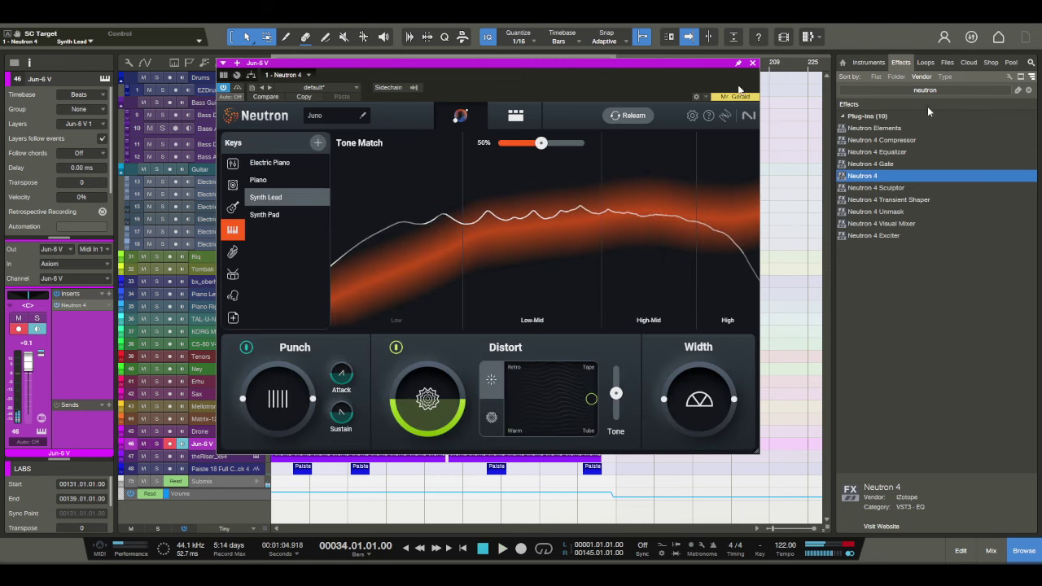
{"action": "left_click", "coordinate": [752, 64]}
Step: Audition Jun-6 V in playback with solo, set its Tone Match target to Synth Pad, close Neutron and stop playback
{"action": "key", "text": "space"}
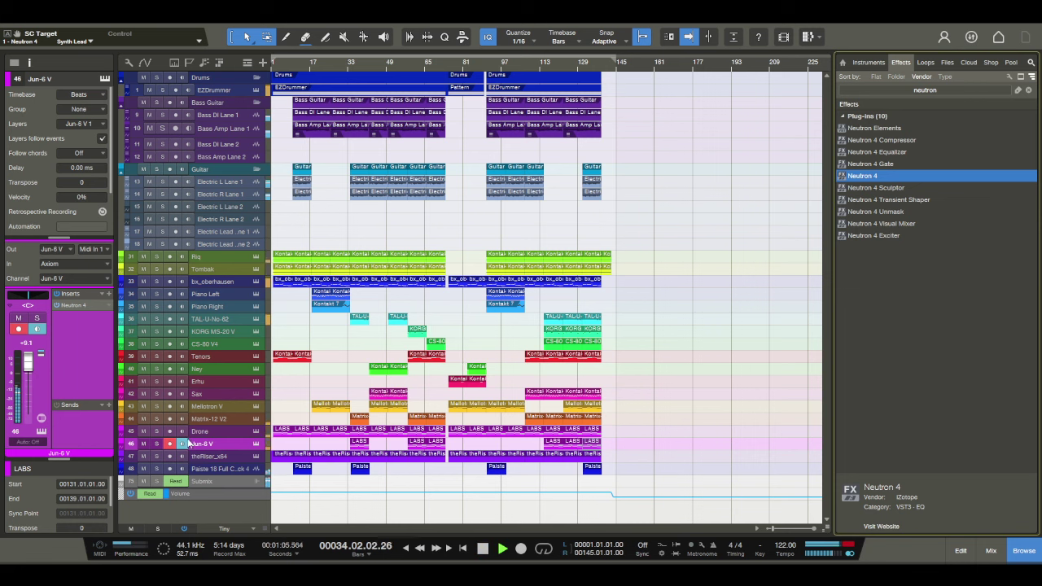
{"action": "left_click", "coordinate": [157, 443]}
{"action": "left_click", "coordinate": [157, 443]}
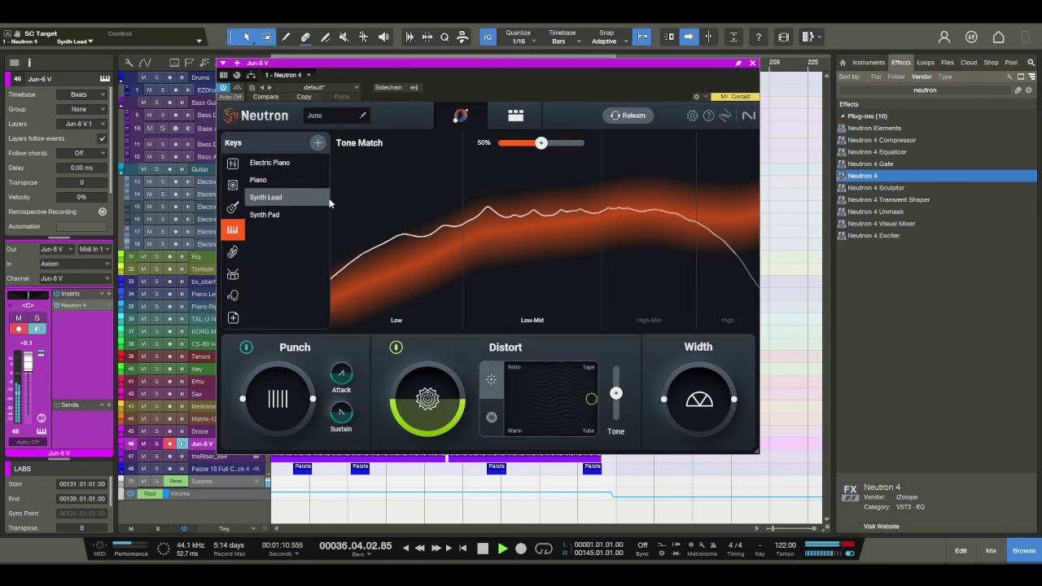
{"action": "left_click", "coordinate": [264, 214]}
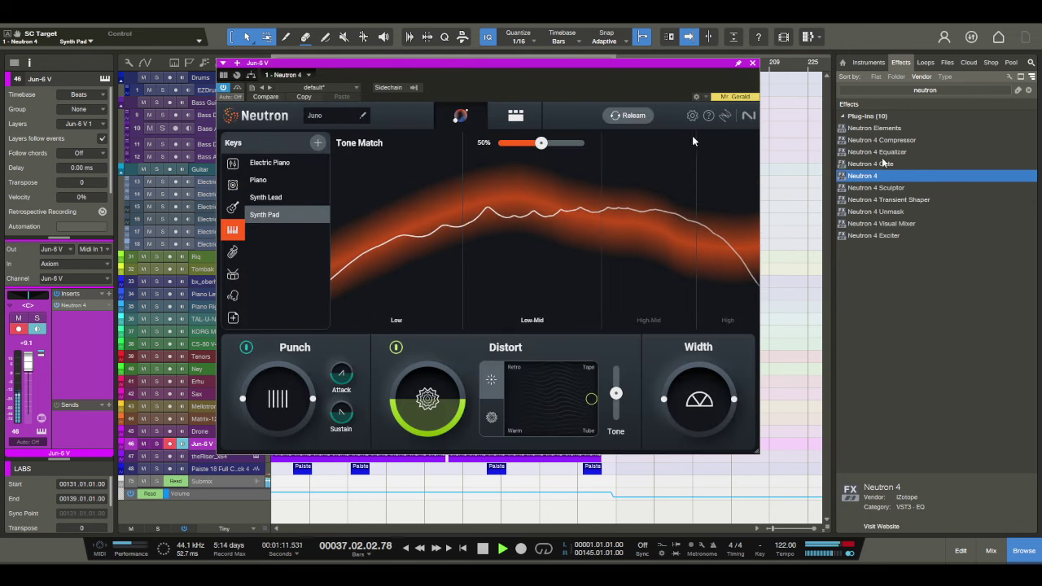
{"action": "left_click", "coordinate": [752, 63]}
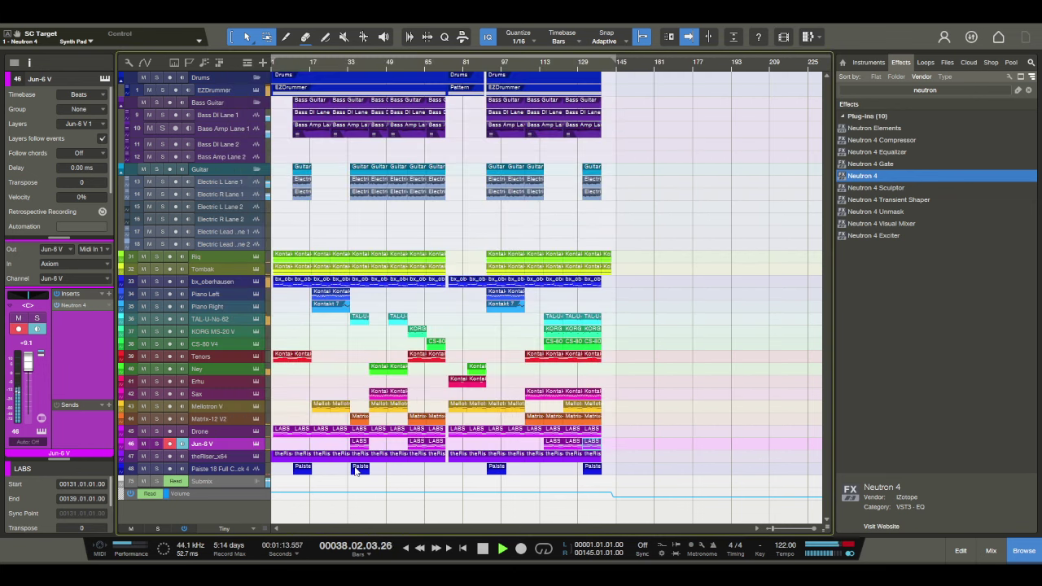
{"action": "key", "text": "space"}
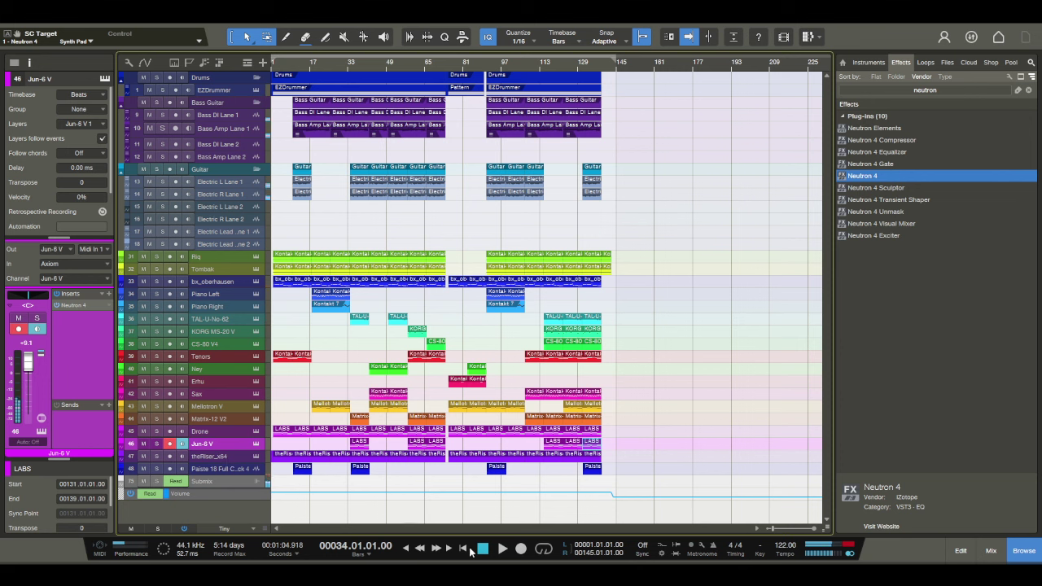
Step: Insert Neutron 4 on the theRiser_x64 track, load the Greasy Sizzle preset and close the plug-in
{"action": "left_click", "coordinate": [228, 460]}
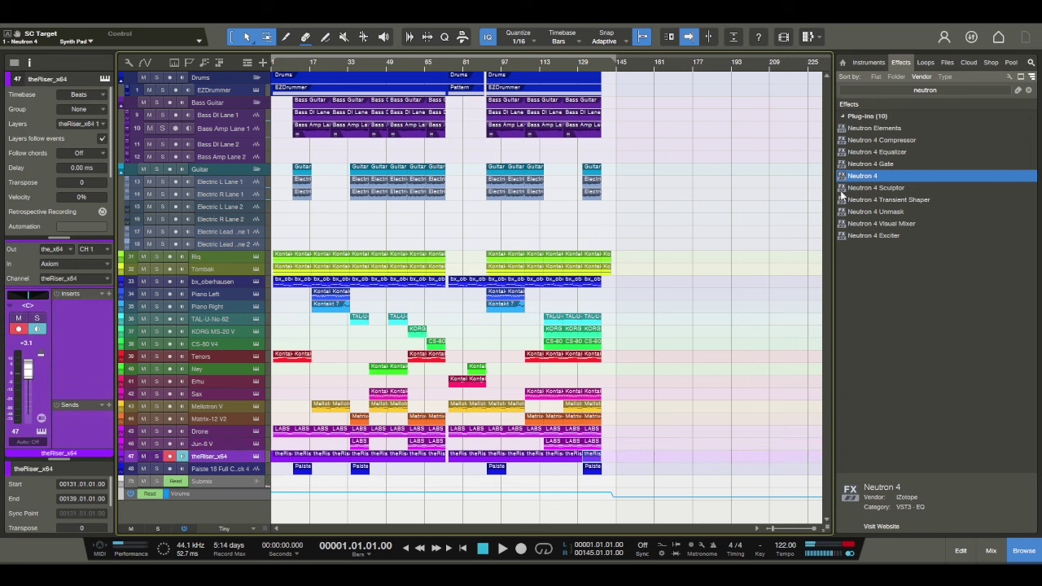
{"action": "left_click_drag", "start_coordinate": [862, 177], "coordinate": [573, 221]}
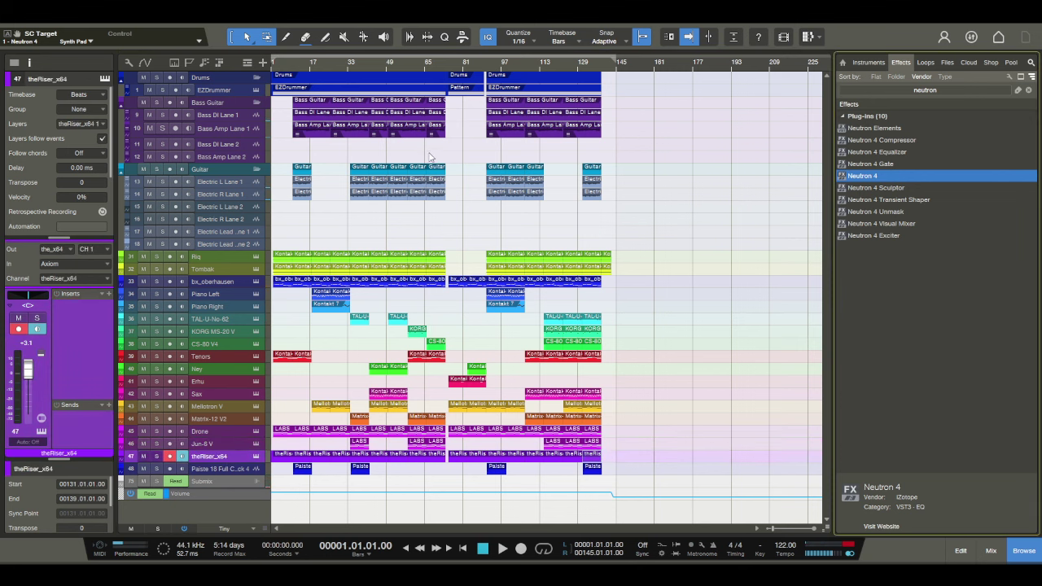
{"action": "left_click_drag", "start_coordinate": [430, 156], "coordinate": [326, 112]}
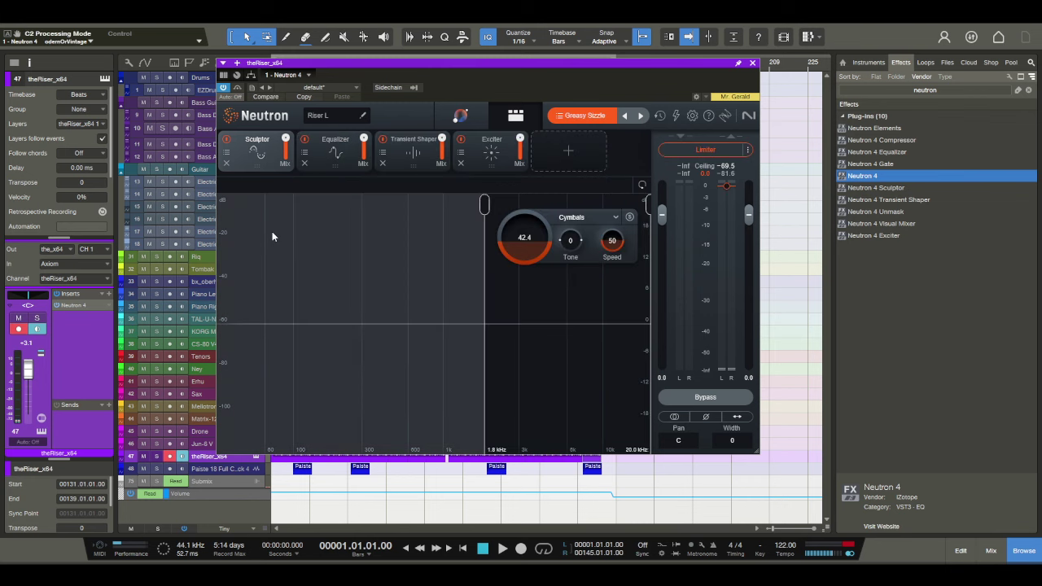
{"action": "left_click", "coordinate": [752, 63]}
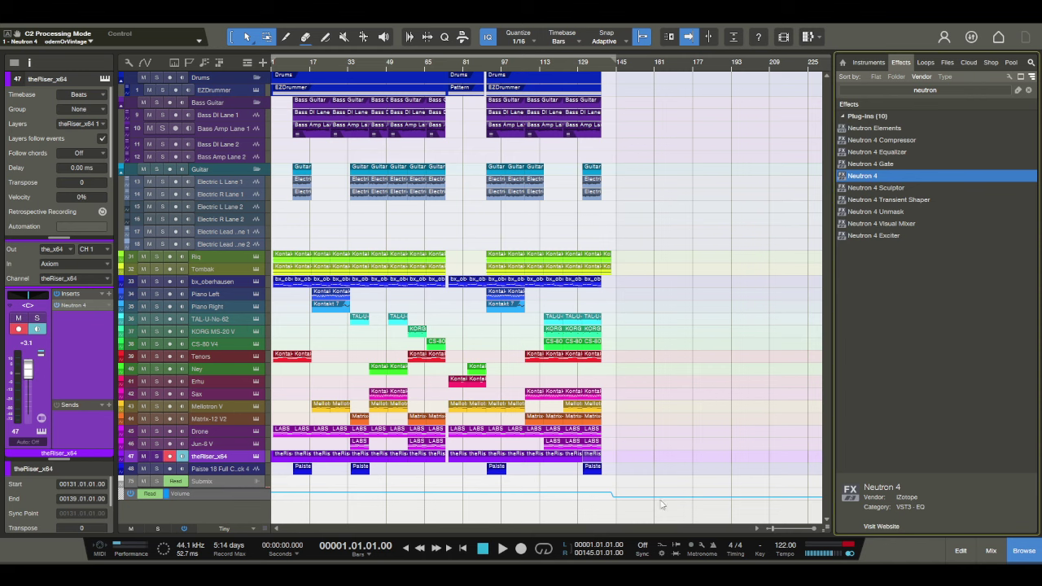
Step: In the mixer, during playback from bar 44, raise Drum Crush to about -26.1 dB, Bass Crush to -29.0 dB and Guitar Crush to -34.8 dB
{"action": "left_click", "coordinate": [991, 550]}
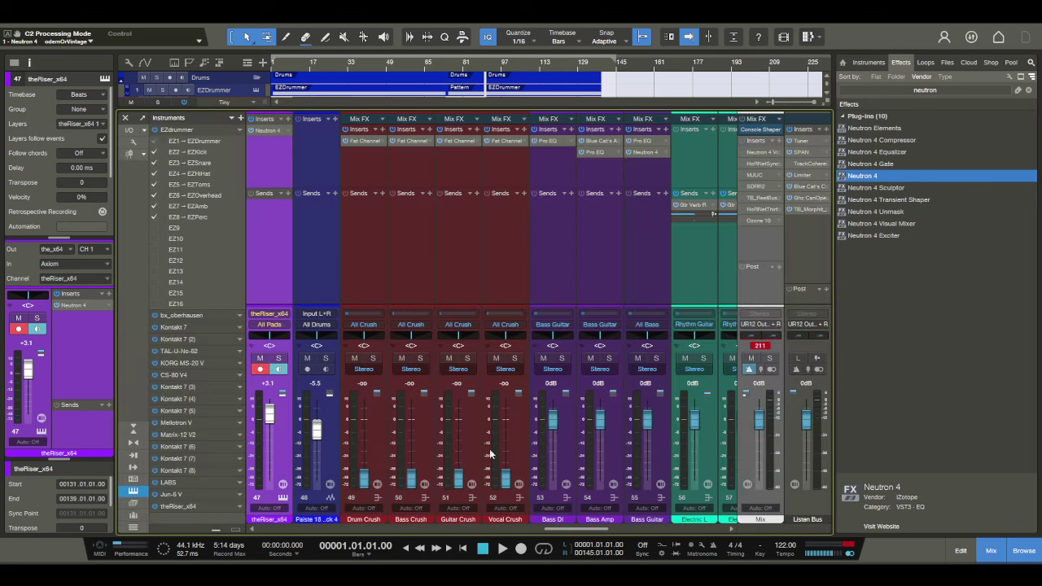
{"action": "left_click", "coordinate": [375, 69]}
{"action": "key", "text": "space"}
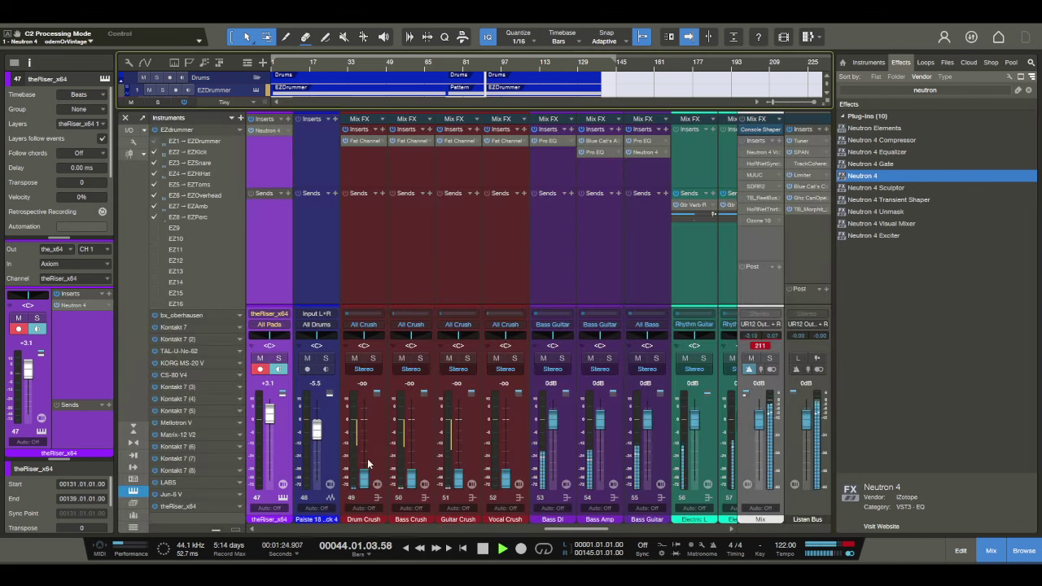
{"action": "left_click_drag", "start_coordinate": [364, 480], "coordinate": [367, 456]}
{"action": "left_click_drag", "start_coordinate": [412, 480], "coordinate": [457, 464]}
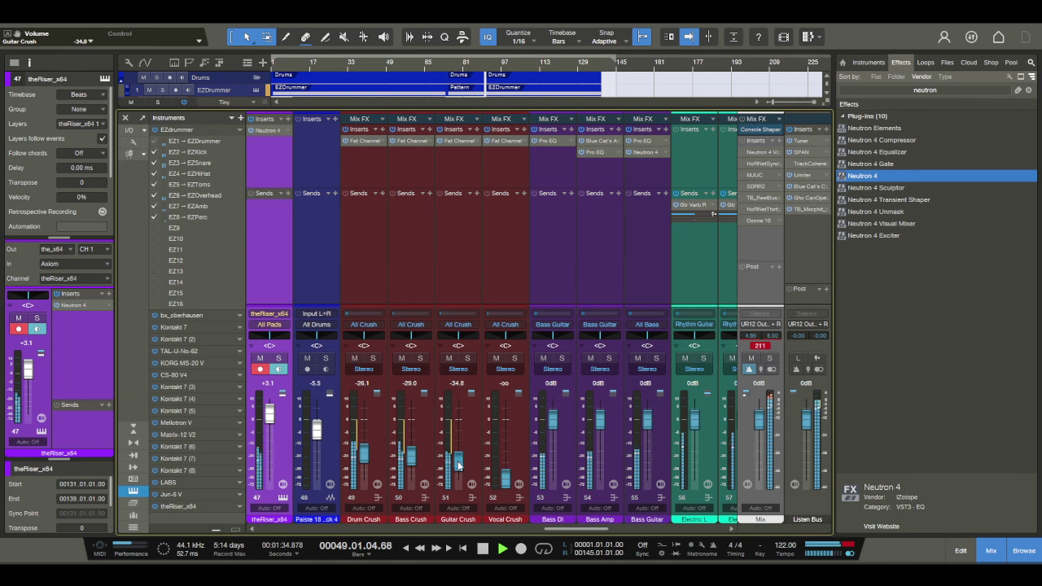
Step: Stop playback and set the Piano Left, Piano Right, TAL-U-No-62, KORG MS-20 V and CS-80 V4 channel volumes to 0 dB
{"action": "left_click_drag", "start_coordinate": [559, 526], "coordinate": [459, 530]}
{"action": "key", "text": "space"}
{"action": "type", "text": "0"}
{"action": "key", "text": "Return"}
{"action": "left_click", "coordinate": [507, 382]}
{"action": "type", "text": "0"}
{"action": "key", "text": "Return"}
{"action": "left_click", "coordinate": [553, 383]}
{"action": "type", "text": "0"}
{"action": "key", "text": "Return"}
{"action": "type", "text": "0"}
{"action": "key", "text": "Return"}
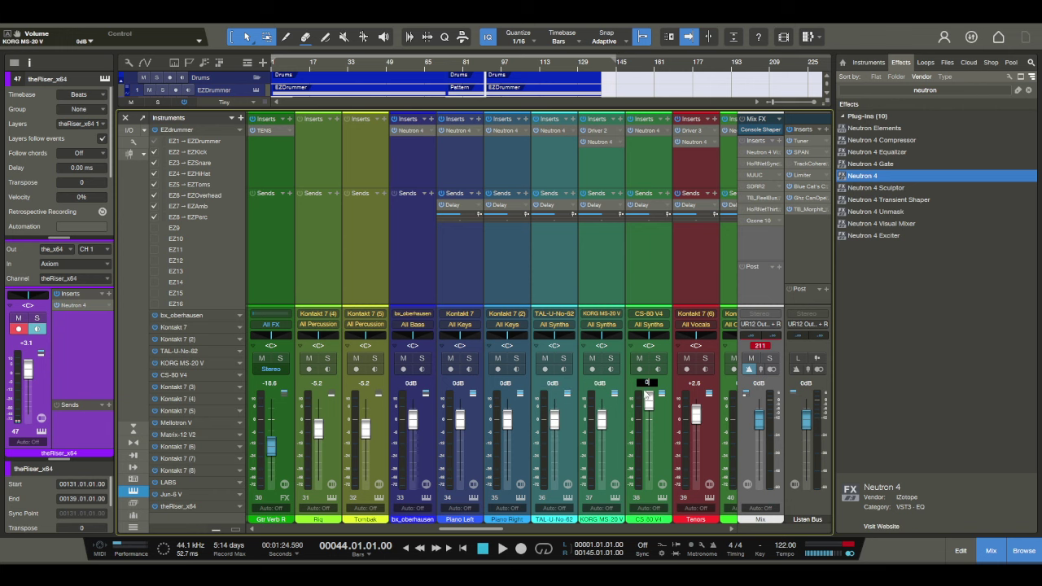
{"action": "left_click", "coordinate": [644, 391]}
{"action": "type", "text": "0"}
{"action": "key", "text": "Return"}
Step: Set the Tombak and Riq channel volumes to 0 dB
{"action": "left_click_drag", "start_coordinate": [485, 531], "coordinate": [475, 531]}
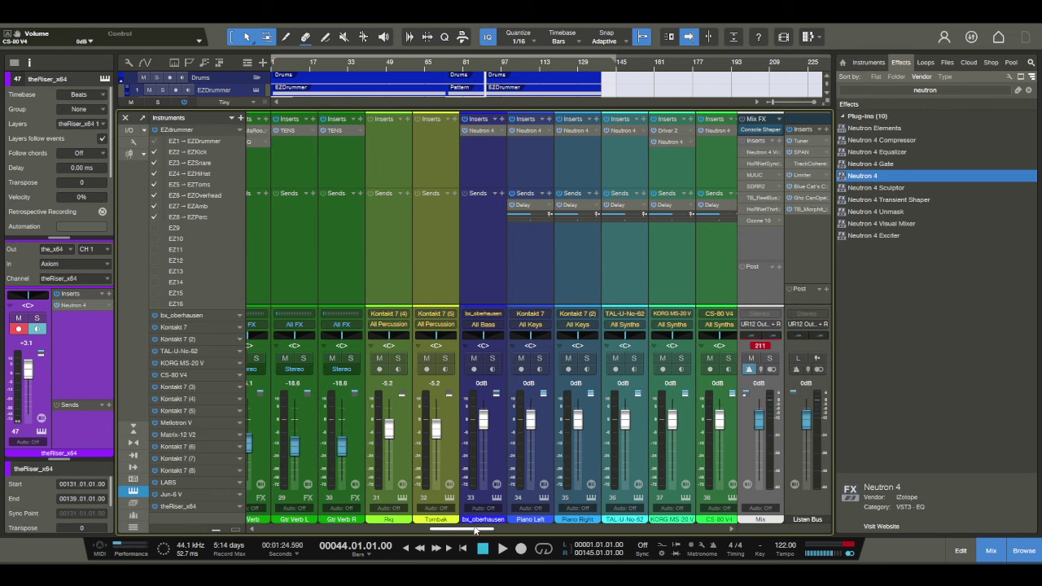
{"action": "type", "text": "0"}
{"action": "key", "text": "Return"}
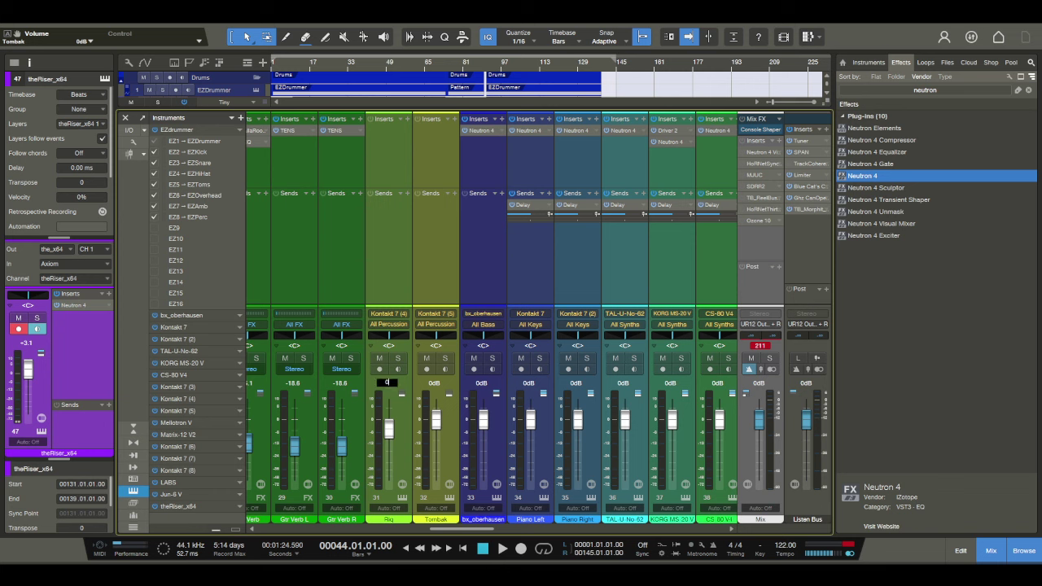
{"action": "type", "text": "0"}
{"action": "key", "text": "Return"}
Step: Set the Tenors, Erhu, Sax, Mellotron V and Matrix-12 V2 channel volumes to 0 dB
{"action": "left_click_drag", "start_coordinate": [462, 536], "coordinate": [489, 530]}
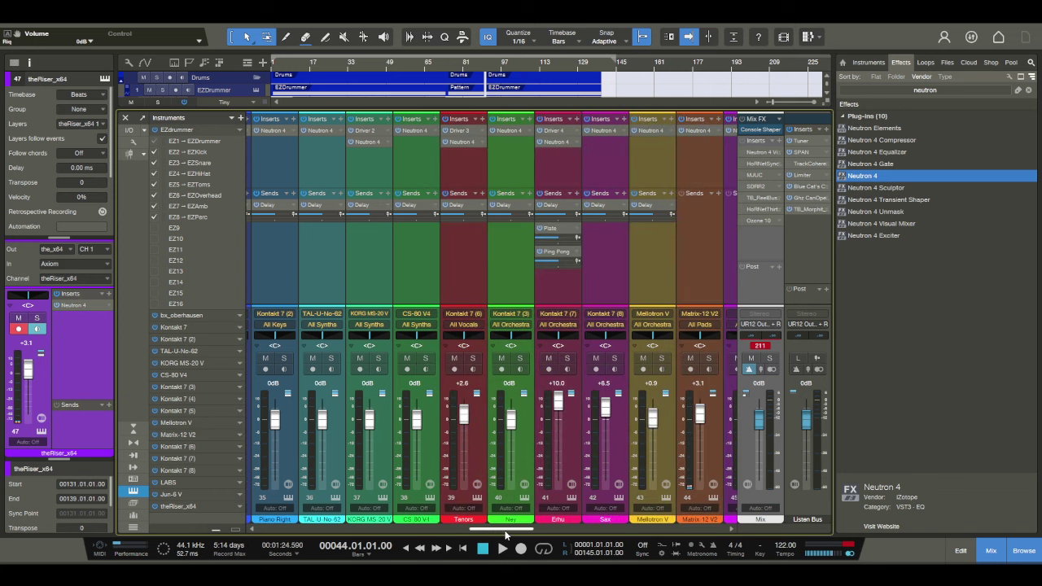
{"action": "left_click", "coordinate": [461, 382]}
{"action": "type", "text": "0"}
{"action": "key", "text": "Return"}
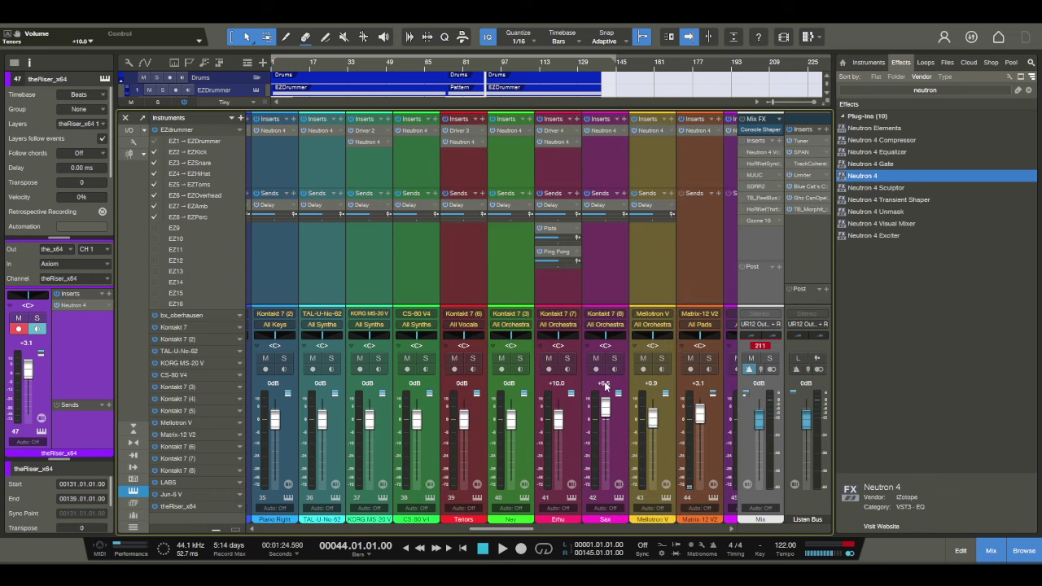
{"action": "type", "text": "0"}
{"action": "key", "text": "Return"}
{"action": "type", "text": "0"}
{"action": "key", "text": "Return"}
Step: Set the Jun-6 V and theRiser_x64 channel volumes to 0 dB
{"action": "left_click_drag", "start_coordinate": [525, 529], "coordinate": [540, 521]}
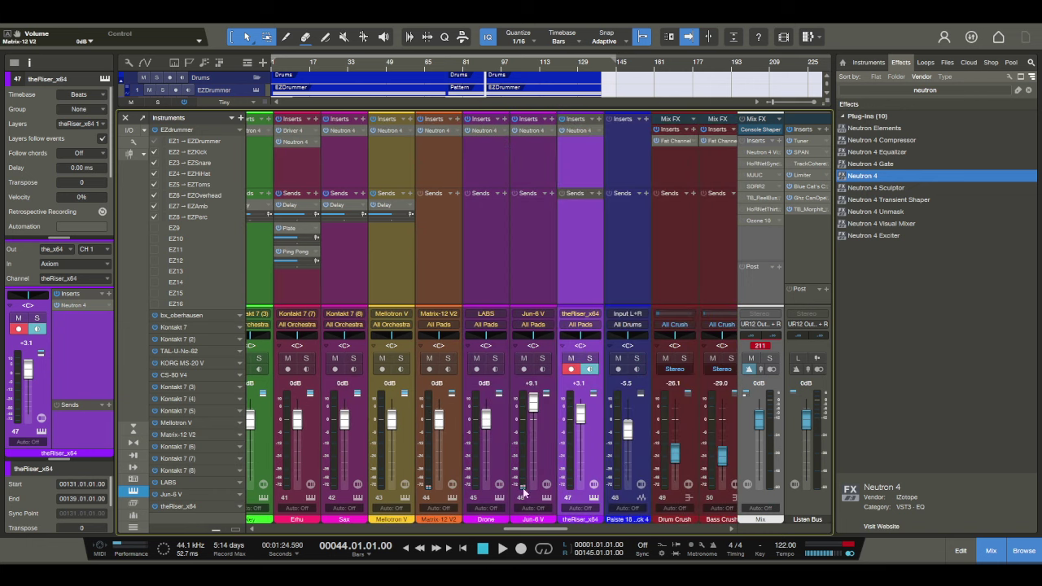
{"action": "type", "text": "0"}
{"action": "key", "text": "Return"}
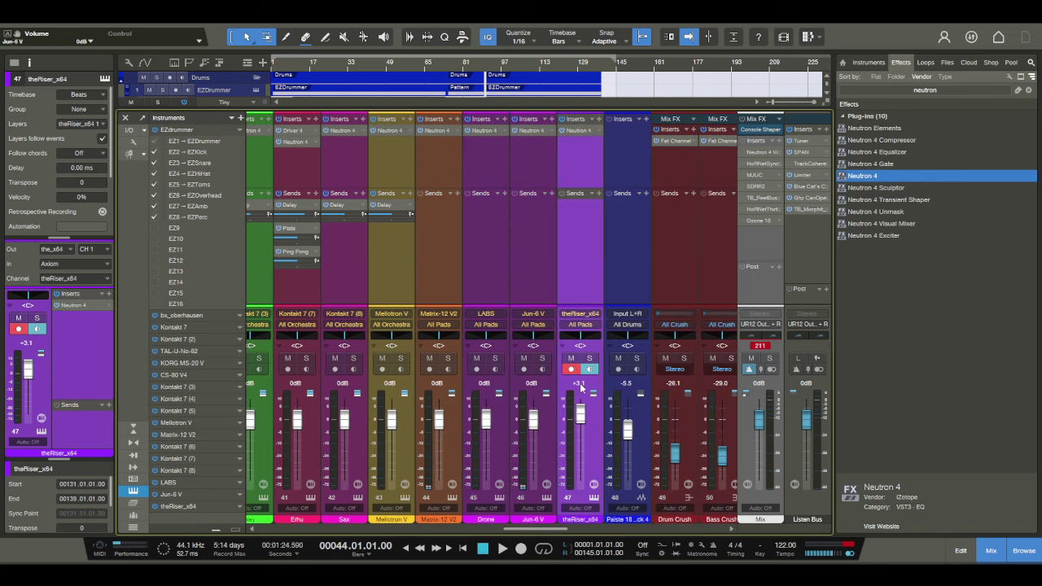
{"action": "key", "text": "Return"}
Step: Set the All Drums bus volume to 0 dB and turn on loop playback for the song
{"action": "left_click_drag", "start_coordinate": [554, 528], "coordinate": [691, 526]}
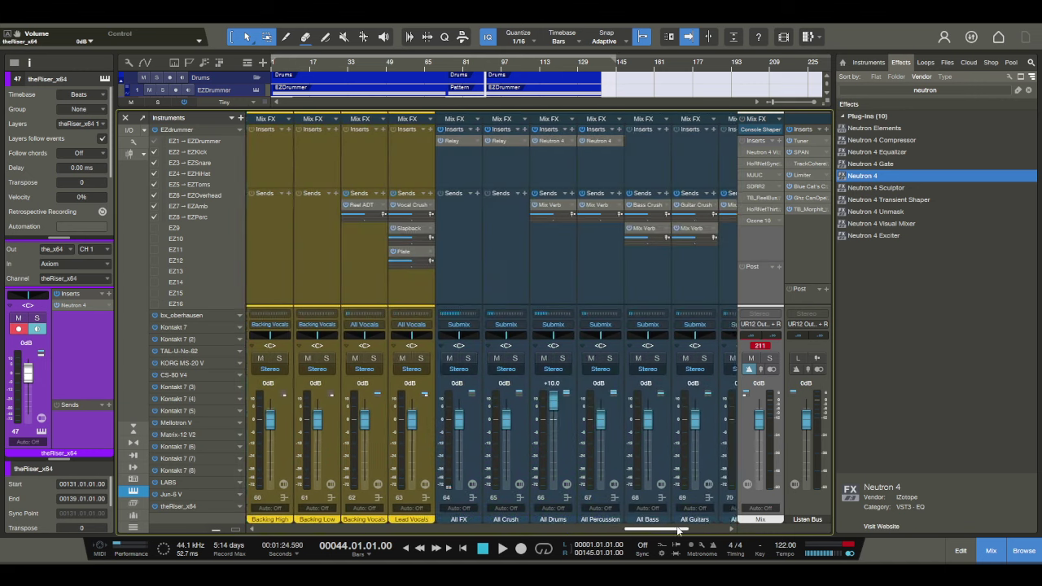
{"action": "type", "text": "0"}
{"action": "key", "text": "Return"}
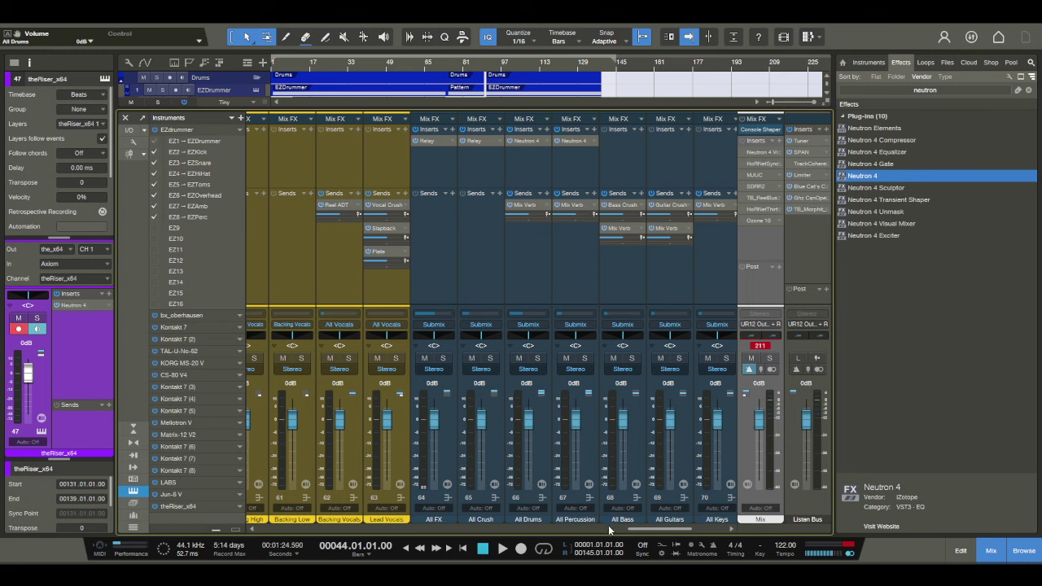
{"action": "mouse_move", "coordinate": [643, 529]}
{"action": "left_mouse_down"}
{"action": "mouse_move", "coordinate": [676, 532]}
{"action": "mouse_move", "coordinate": [611, 530]}
{"action": "mouse_move", "coordinate": [640, 529]}
{"action": "left_mouse_up"}
{"action": "left_click", "coordinate": [547, 550]}
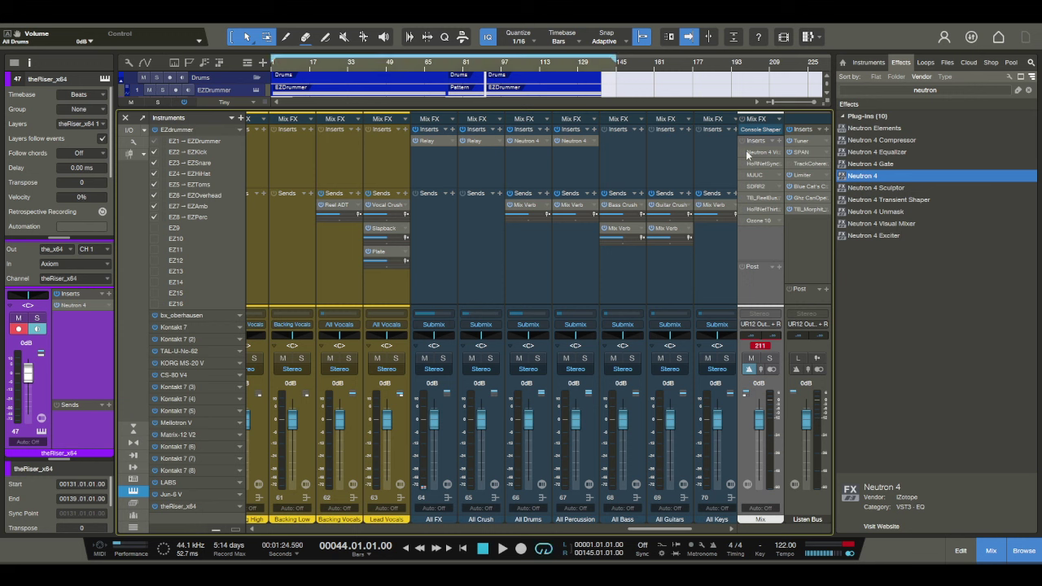
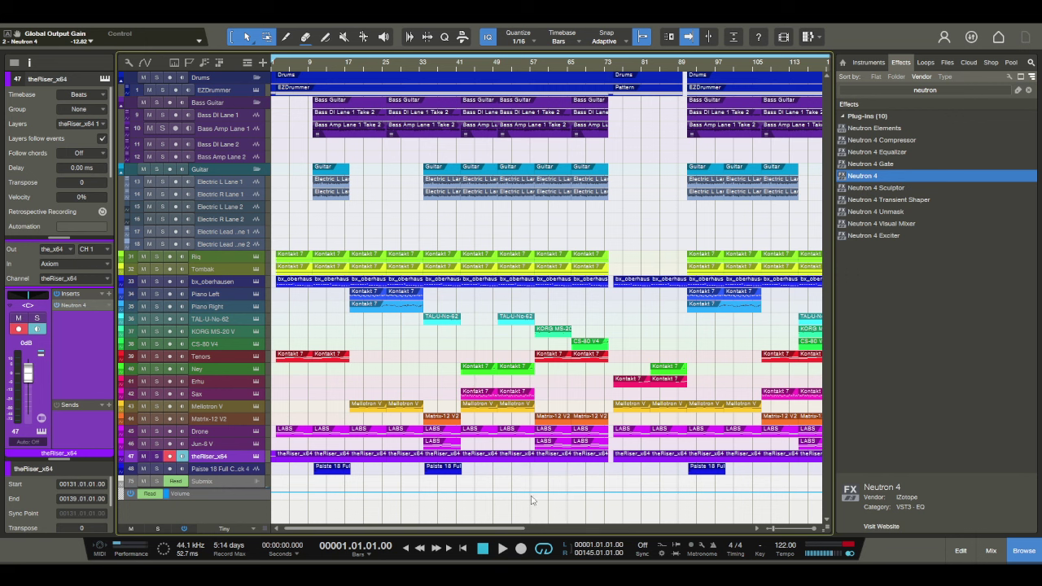
Step: Add the MSW1 effect to the Erhu track with its widener at 20%
{"action": "left_click_drag", "start_coordinate": [501, 529], "coordinate": [524, 529]}
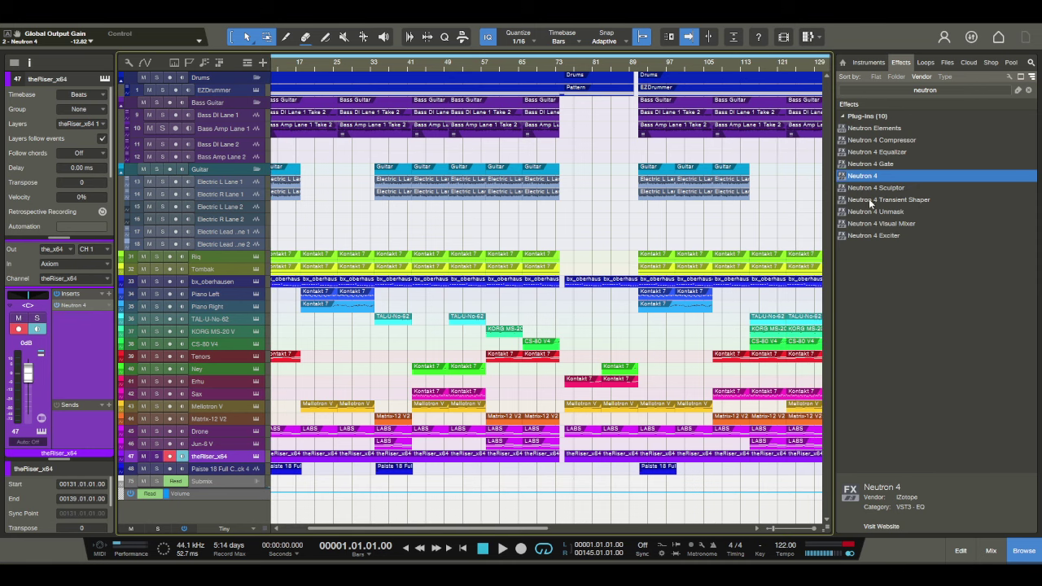
{"action": "left_click", "coordinate": [932, 90]}
{"action": "type", "text": "msw"}
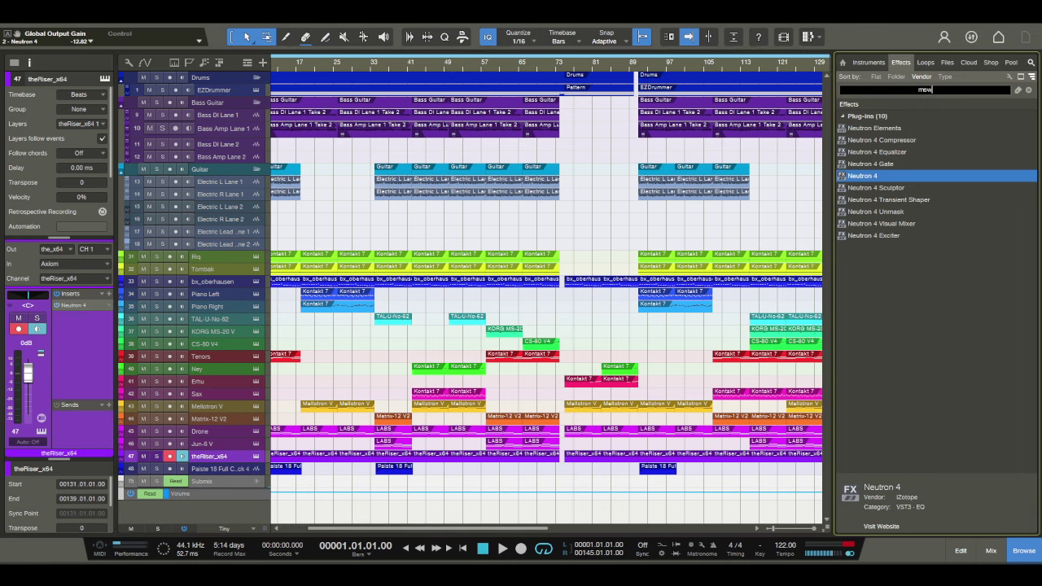
{"action": "left_click", "coordinate": [865, 130]}
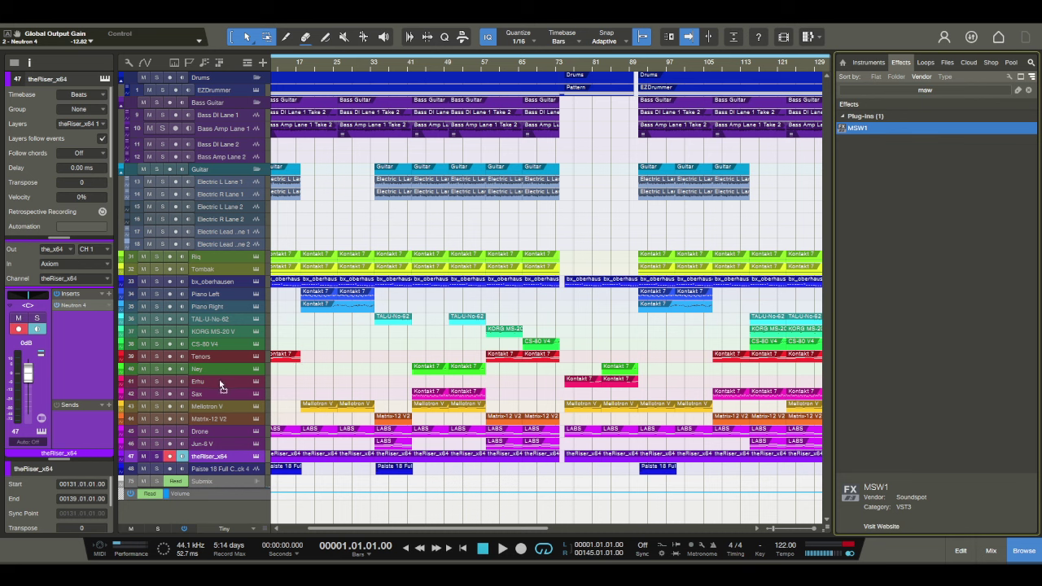
{"action": "left_click_drag", "start_coordinate": [333, 268], "coordinate": [332, 381]}
{"action": "left_click_drag", "start_coordinate": [326, 232], "coordinate": [325, 213]}
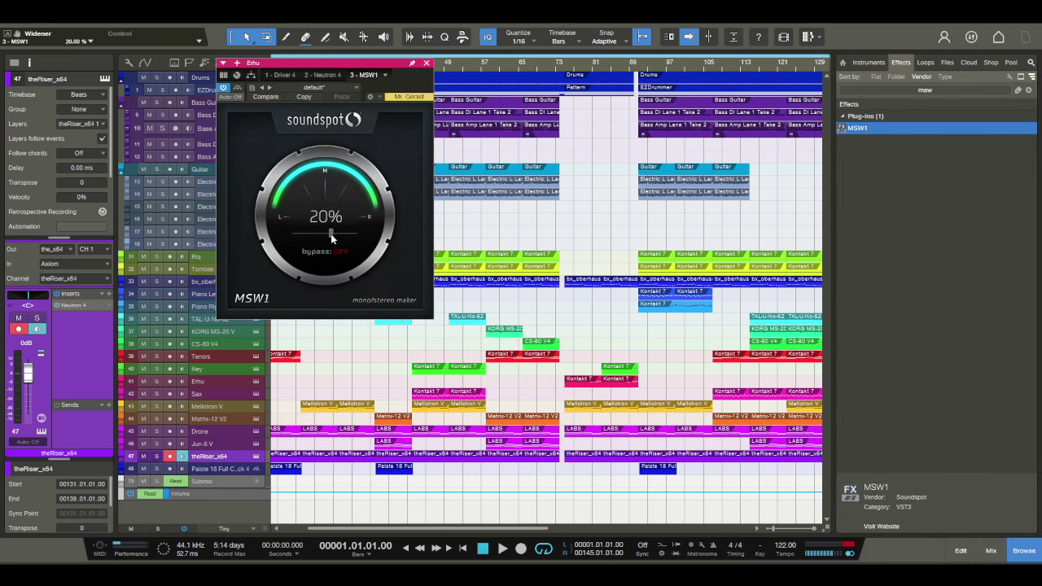
{"action": "left_click", "coordinate": [426, 63]}
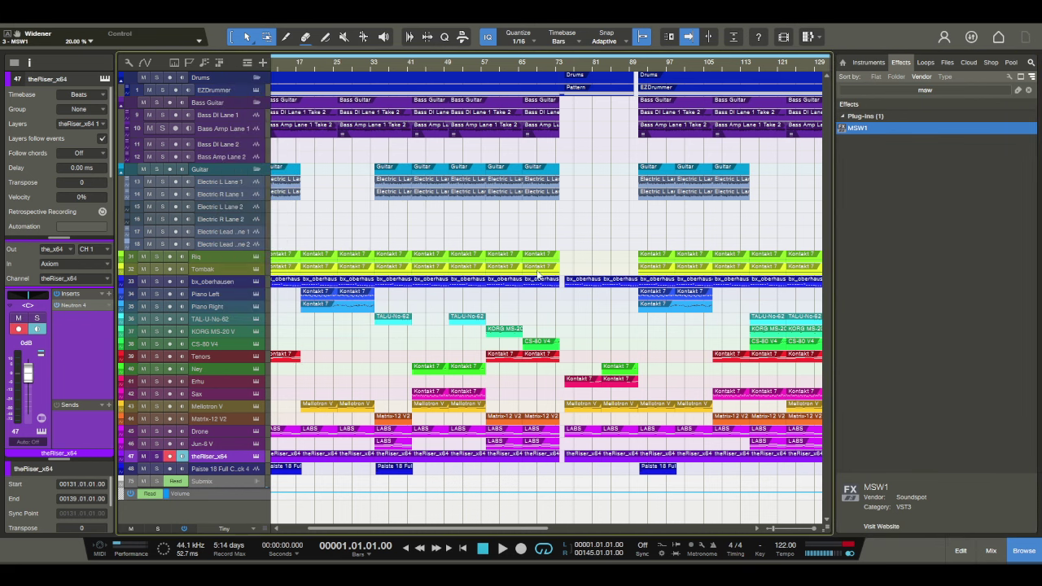
Step: Add PanCake2-64bit to the TAL-U-No-62 track with its LFO loop length set to 1/4d (3/8)
{"action": "left_click_drag", "start_coordinate": [518, 528], "coordinate": [579, 528]}
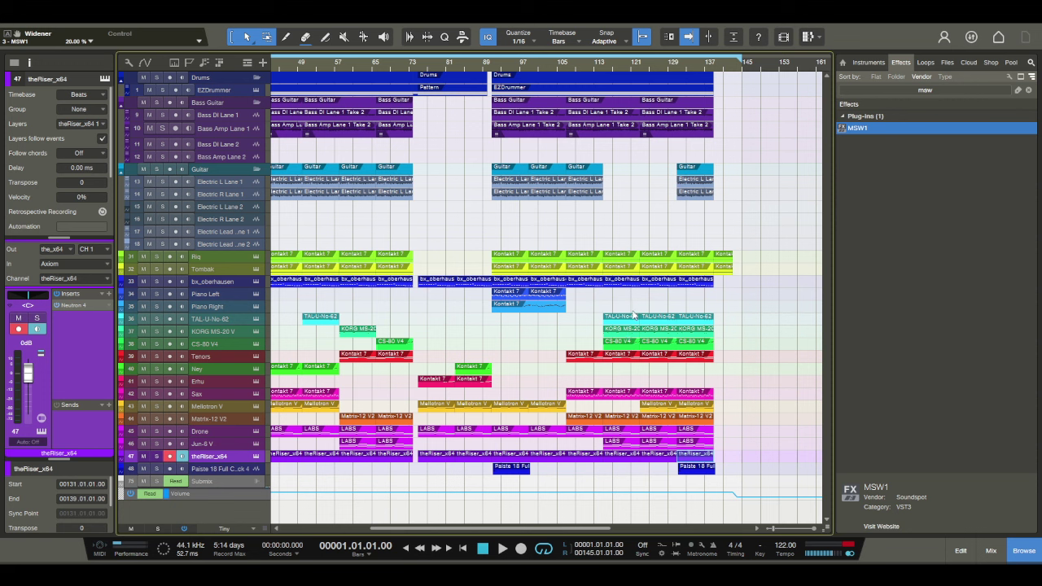
{"action": "left_click", "coordinate": [924, 89]}
{"action": "type", "text": "pancake"}
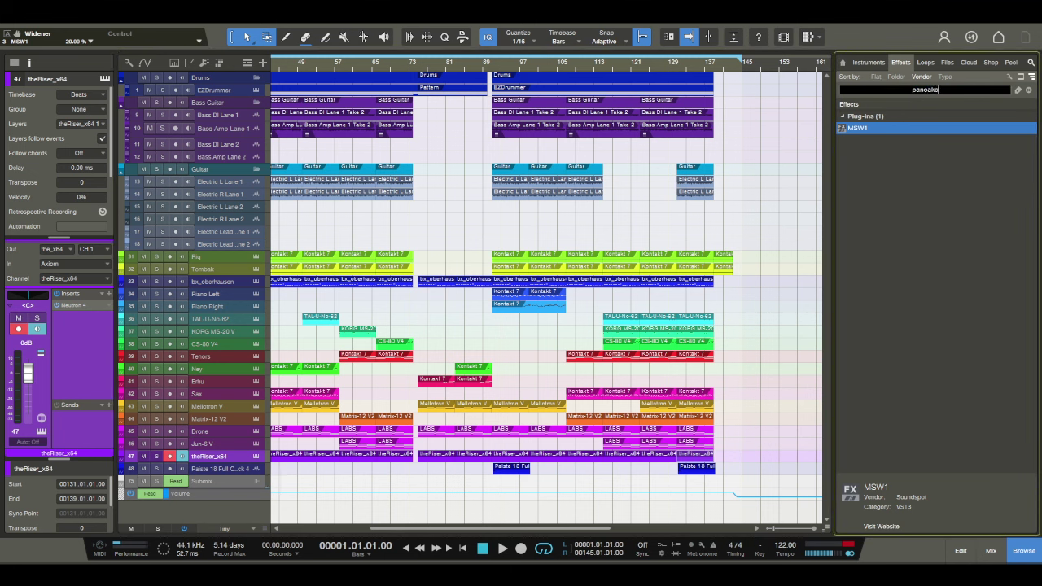
{"action": "key", "text": "Return"}
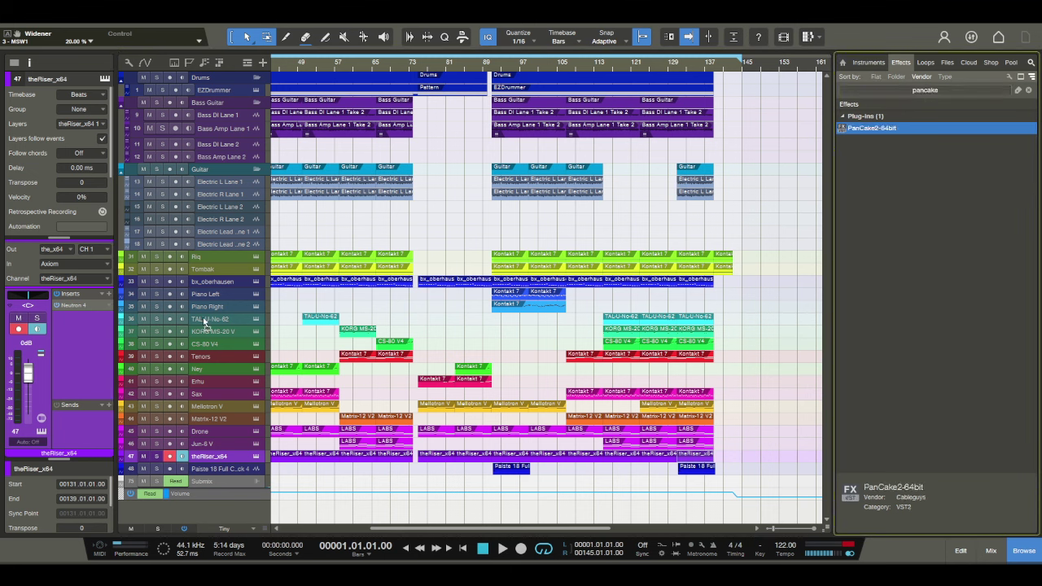
{"action": "left_click_drag", "start_coordinate": [205, 322], "coordinate": [209, 319]}
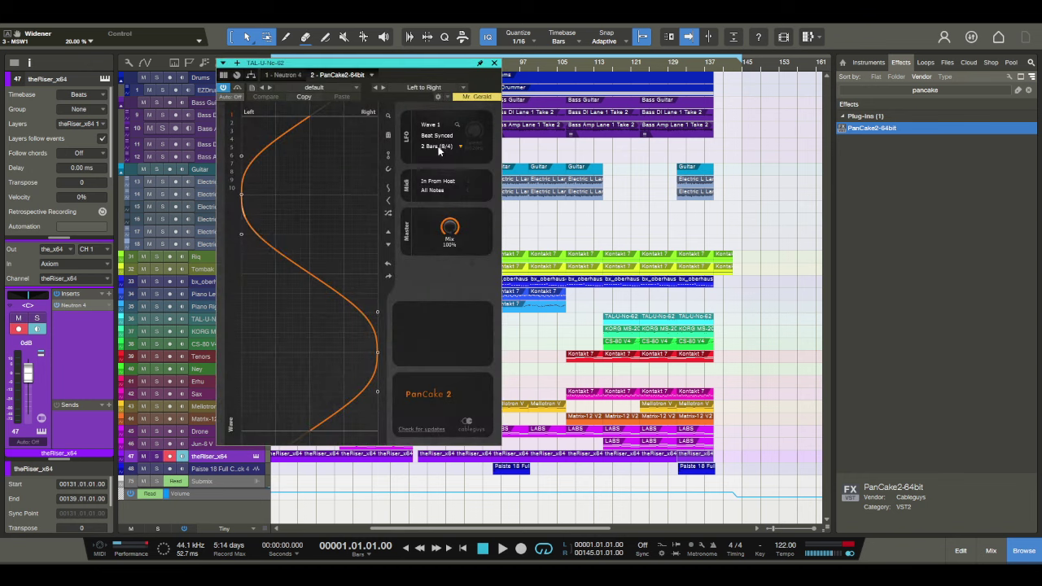
{"action": "scroll", "coordinate": [438, 148], "scroll_direction": "down", "scroll_amount": 5}
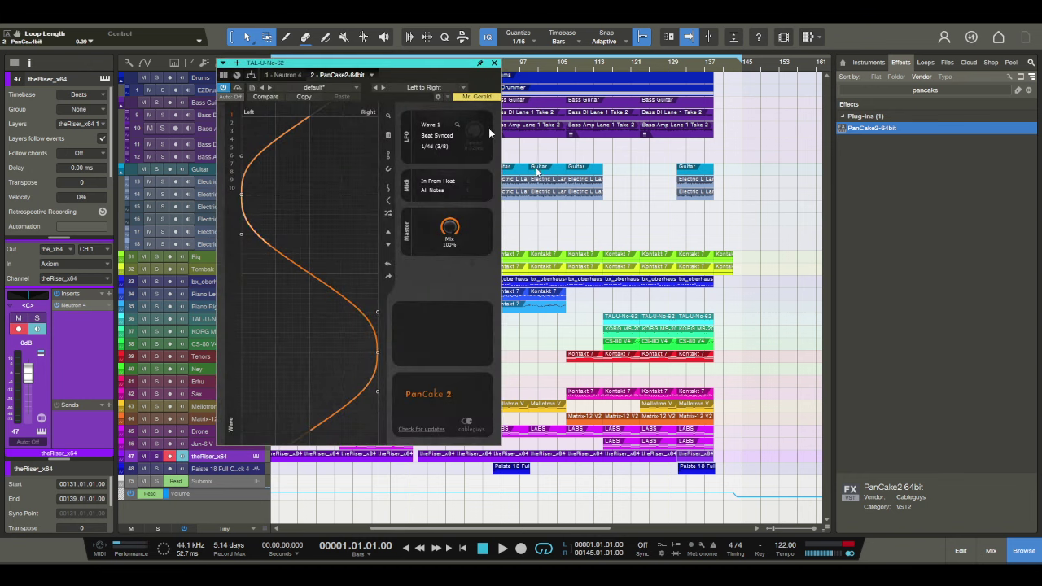
{"action": "left_click", "coordinate": [493, 63]}
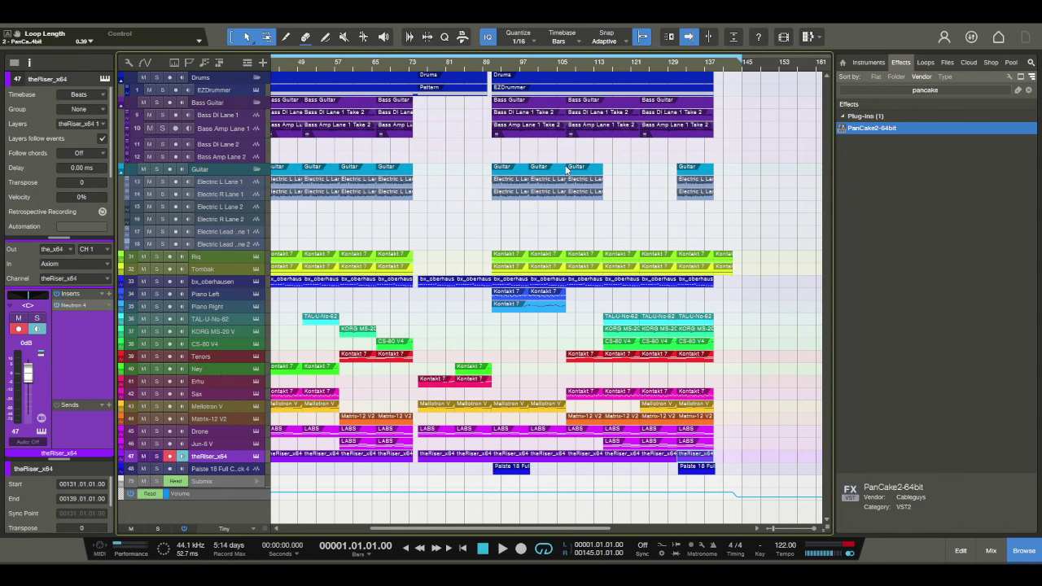
Step: Examine the TAL-U-No-62, KORG MS-20 V and CS-80 V4 channels in the mixer
{"action": "left_click", "coordinate": [991, 550]}
{"action": "left_click_drag", "start_coordinate": [585, 526], "coordinate": [480, 529]}
{"action": "left_click", "coordinate": [542, 510]}
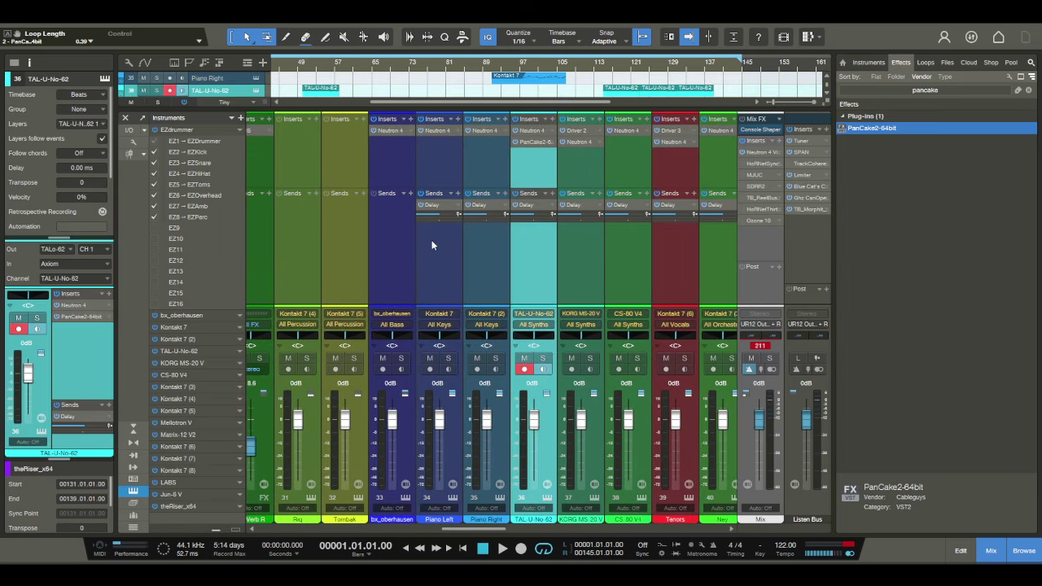
{"action": "left_click", "coordinate": [598, 503]}
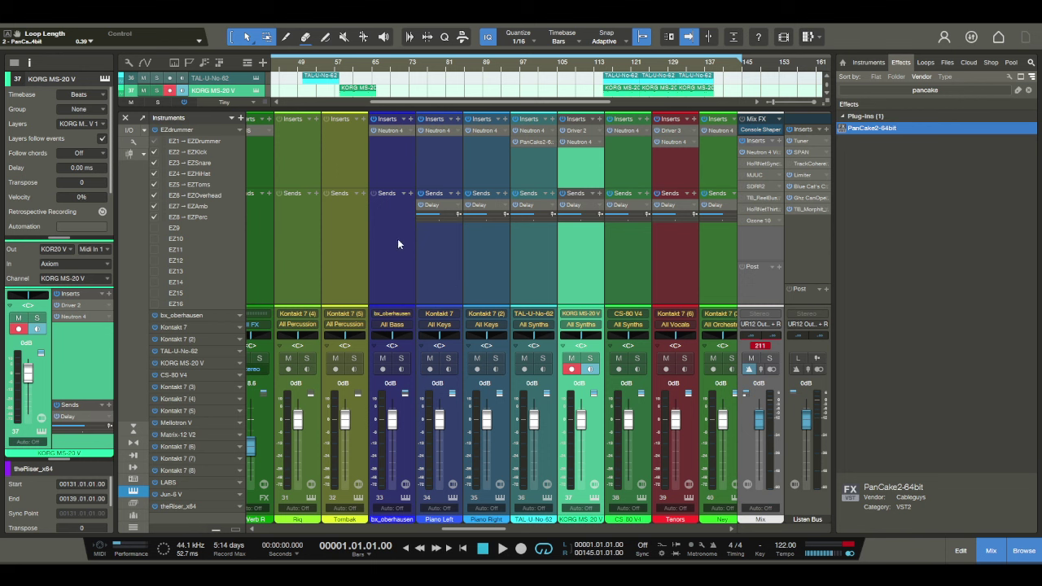
{"action": "left_click", "coordinate": [640, 501]}
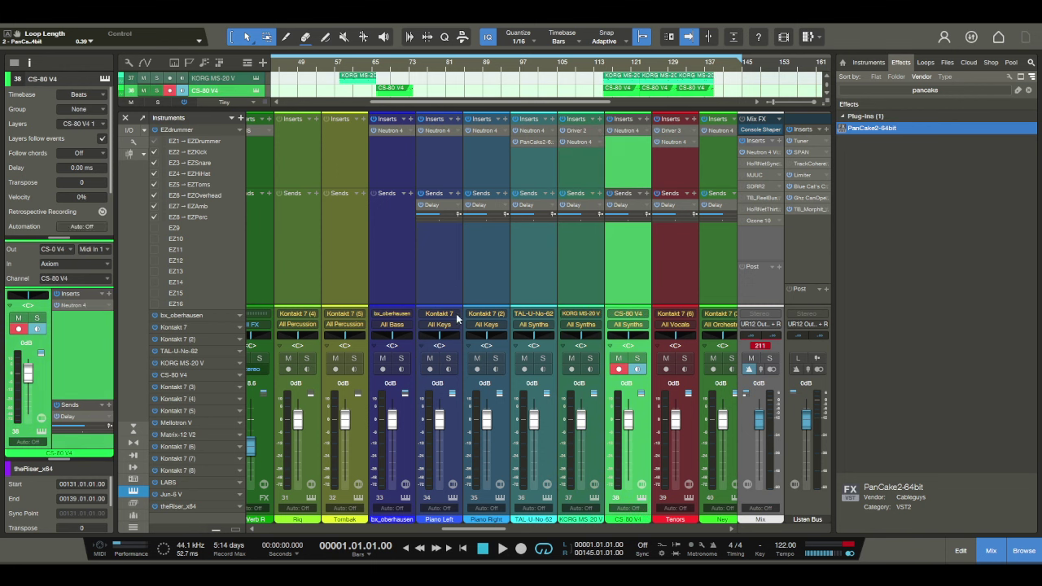
{"action": "left_click", "coordinate": [998, 546]}
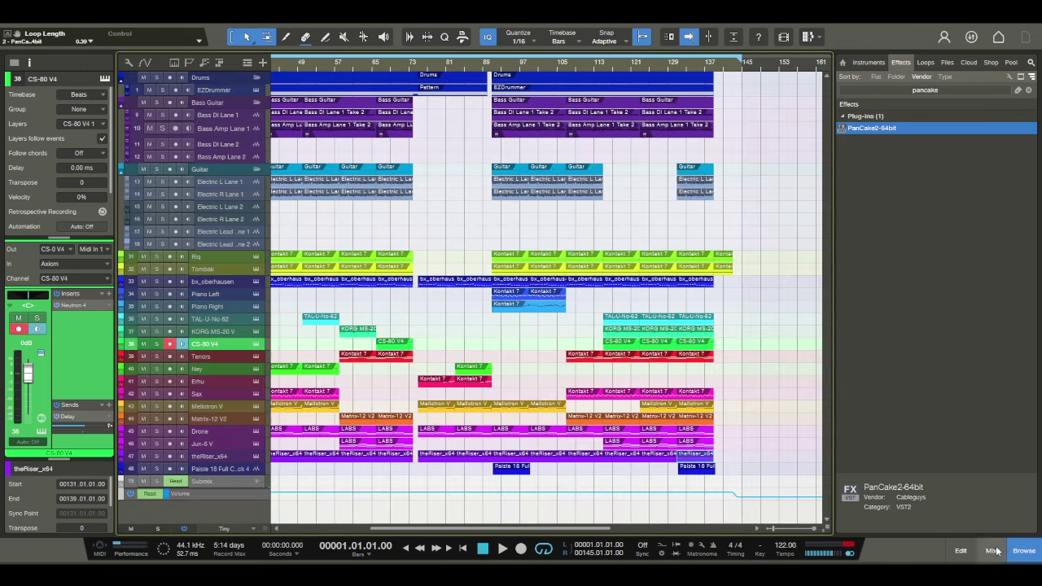
Step: Automate the PanCake2 bypass on the TAL-U-No-62 track so the effect is bypassed until bar 114 and active from there
{"action": "left_click_drag", "start_coordinate": [202, 326], "coordinate": [206, 350]}
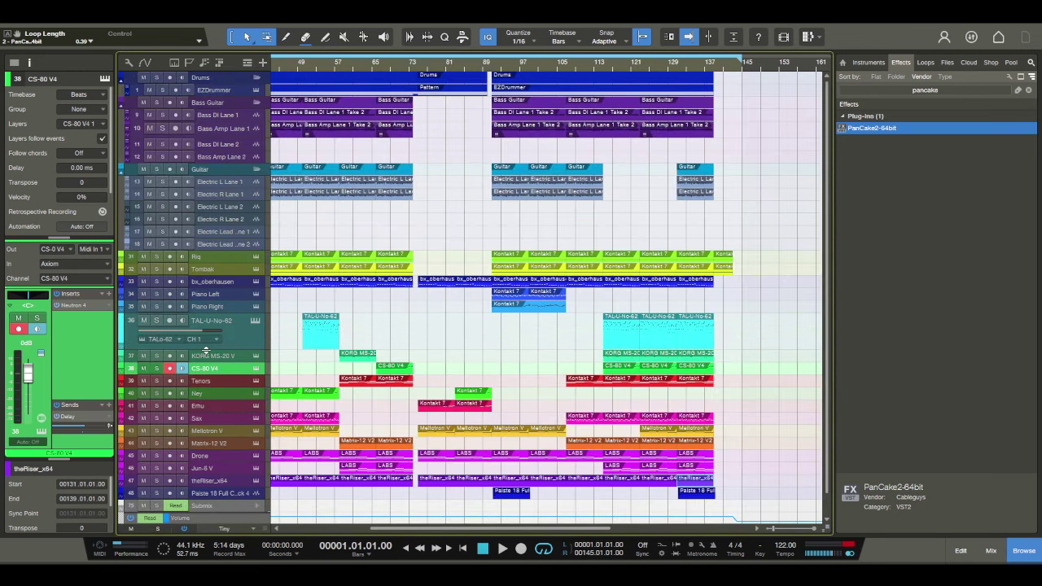
{"action": "left_click", "coordinate": [125, 352]}
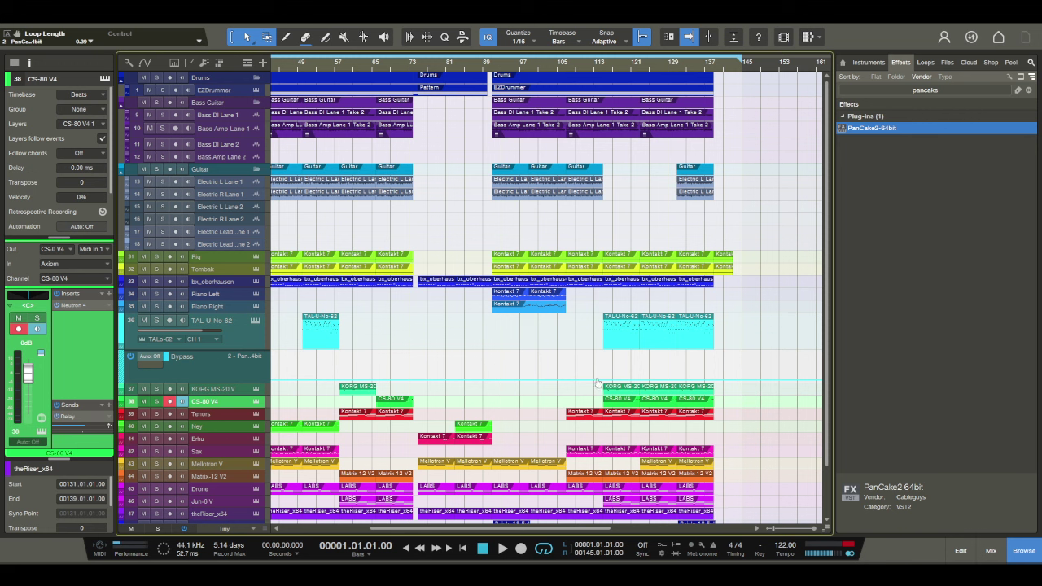
{"action": "left_click", "coordinate": [598, 367]}
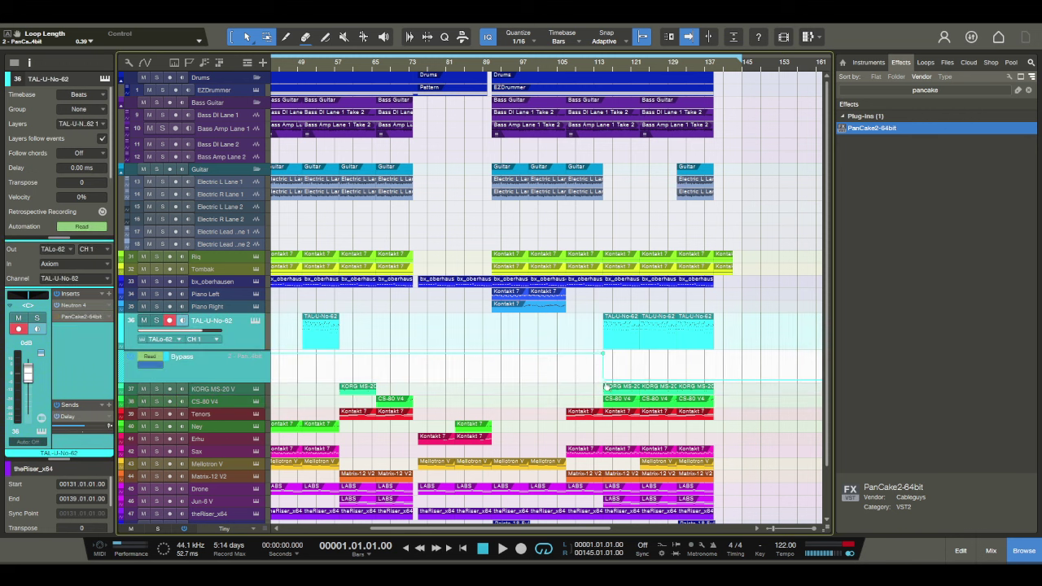
Step: Listen to the song from bar 114 with TAL-U-No-62 briefly soloed, and collapse that track's automation lane
{"action": "left_click", "coordinate": [599, 74]}
{"action": "key", "text": "space"}
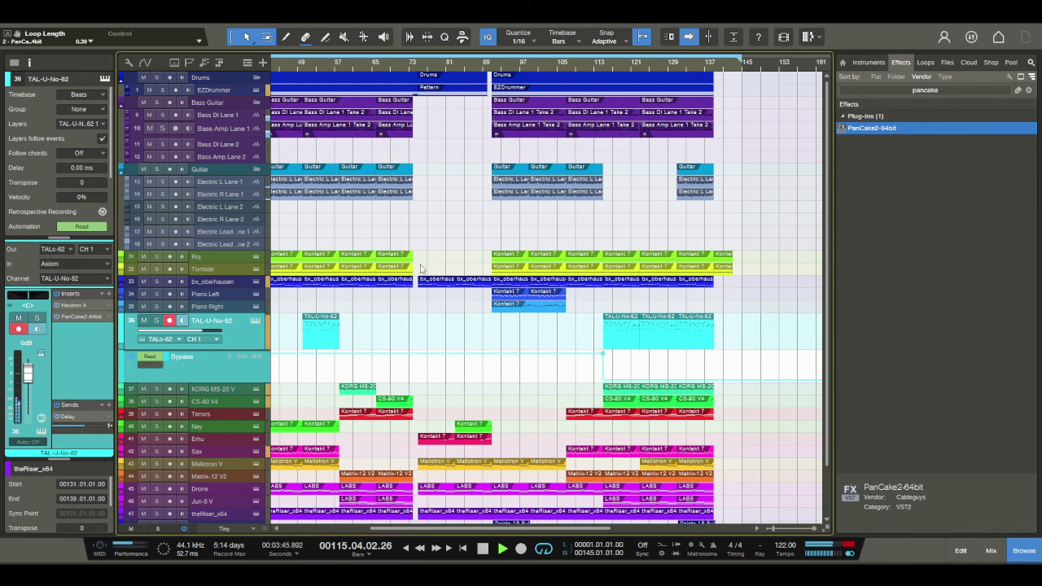
{"action": "left_click", "coordinate": [155, 322]}
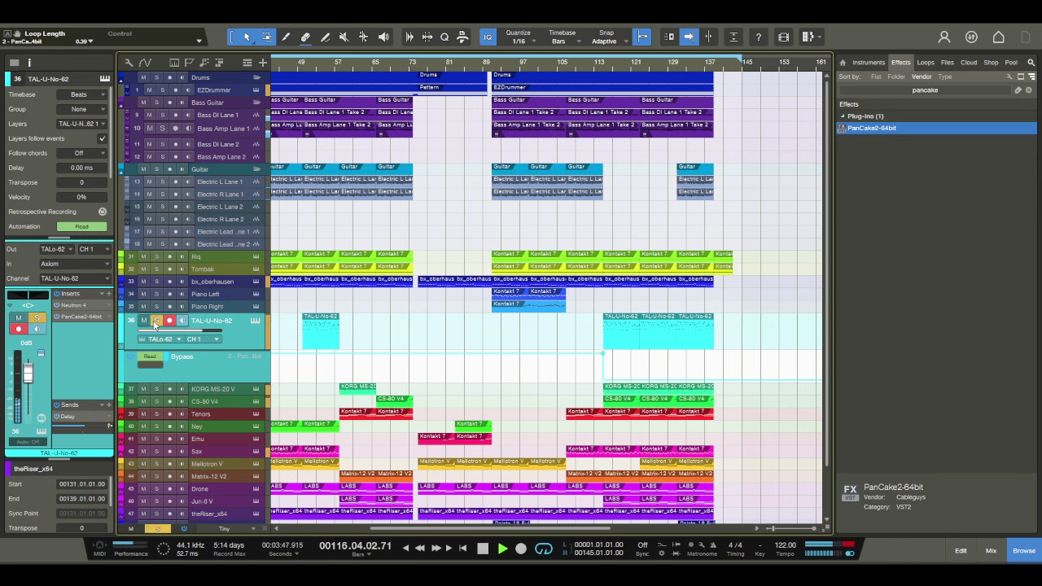
{"action": "left_click", "coordinate": [155, 321]}
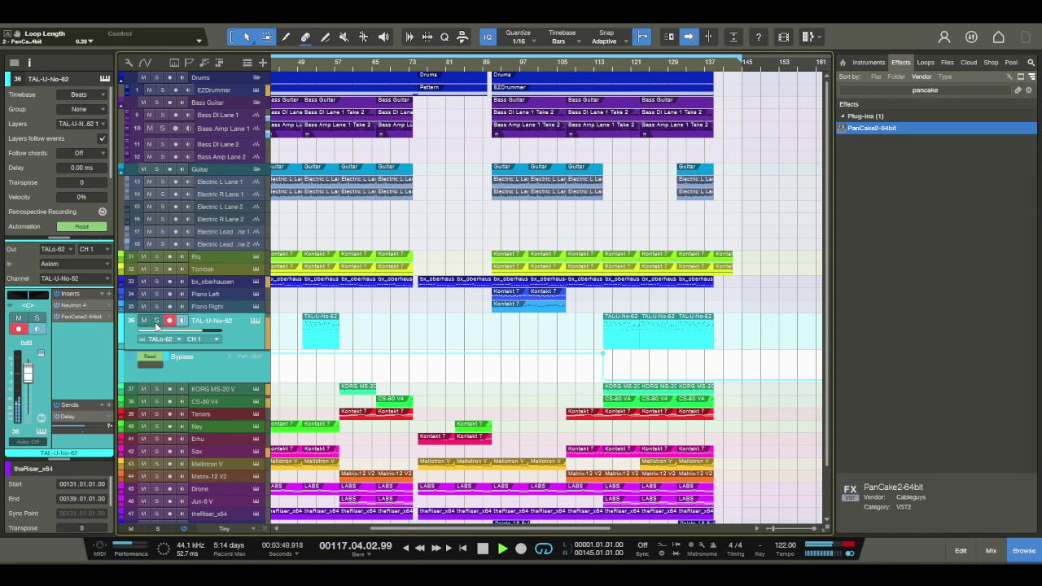
{"action": "key", "text": "space"}
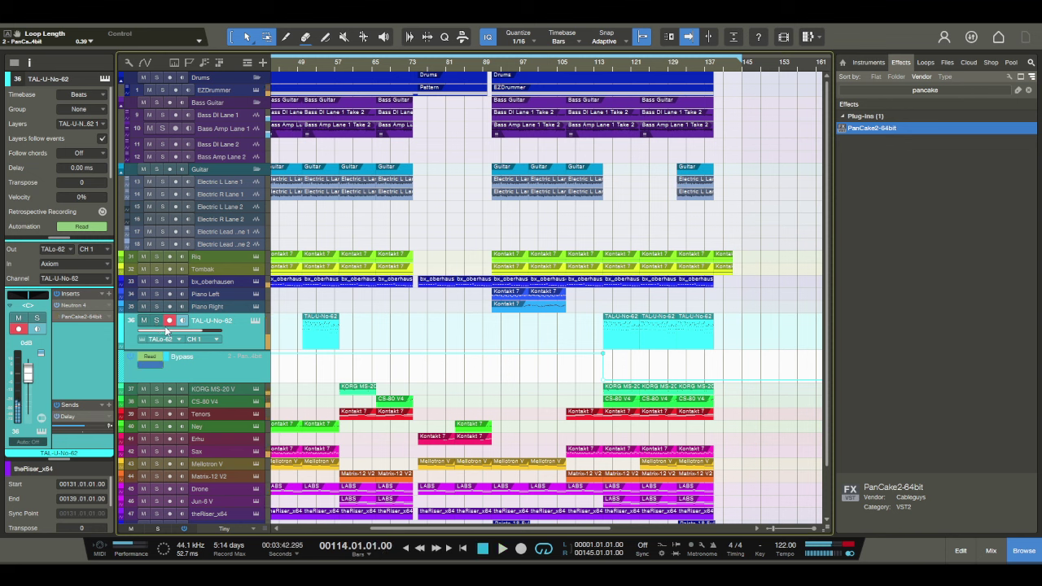
{"action": "left_click", "coordinate": [124, 349]}
{"action": "left_click", "coordinate": [121, 348]}
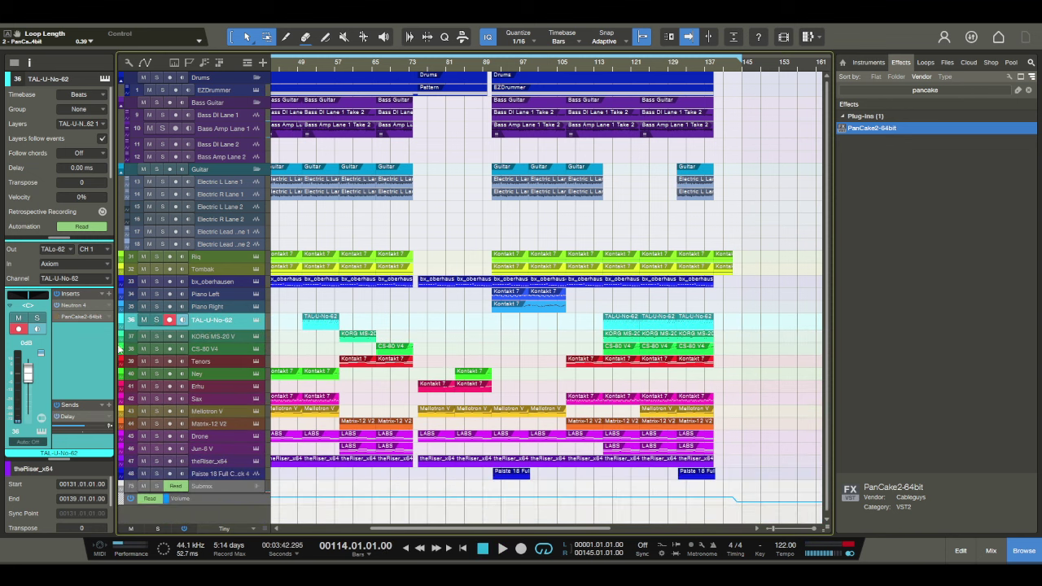
Step: Automate the KORG MS-20 V pan to the left at bar 114, the right at bar 122 and the left again at bar 130
{"action": "left_click", "coordinate": [120, 342]}
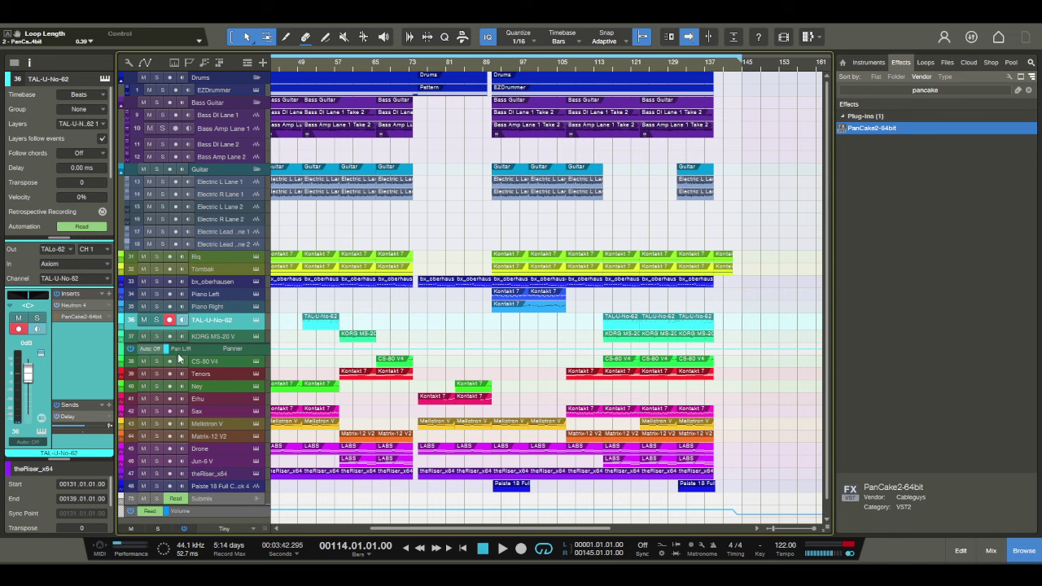
{"action": "left_click_drag", "start_coordinate": [177, 355], "coordinate": [180, 392]}
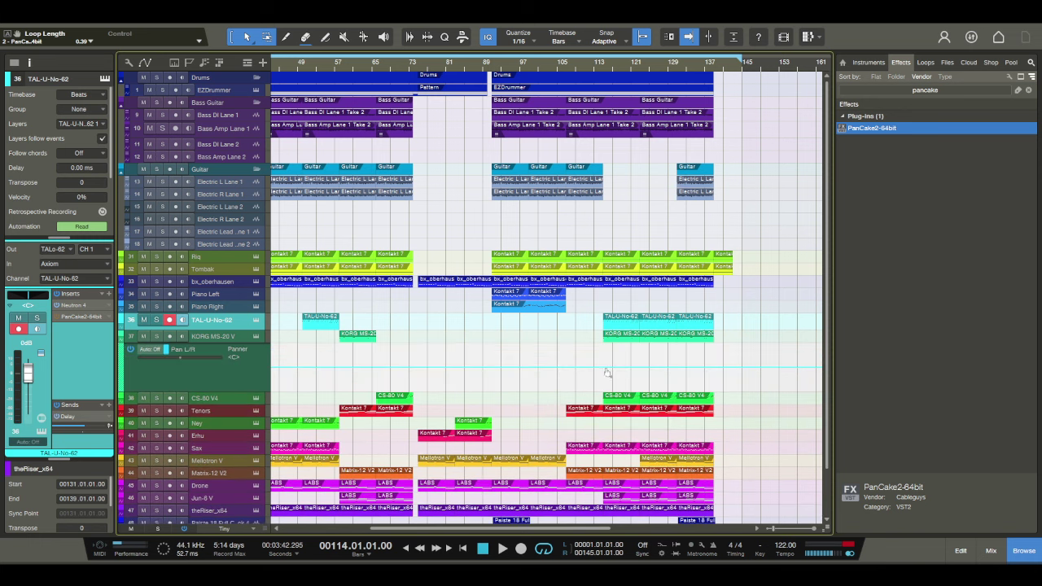
{"action": "left_click", "coordinate": [606, 371]}
{"action": "left_click_drag", "start_coordinate": [623, 372], "coordinate": [677, 346]}
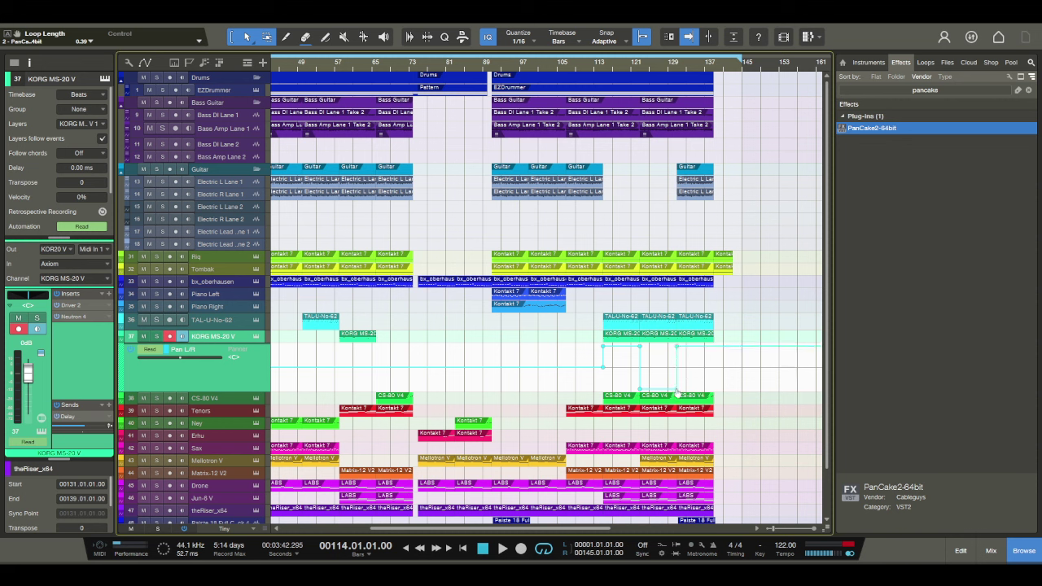
Step: Automate the CS-80 V4 pan right at bar 114, left at bar 122 and right at bar 130, then collapse both synths' automation lanes
{"action": "left_click", "coordinate": [121, 402]}
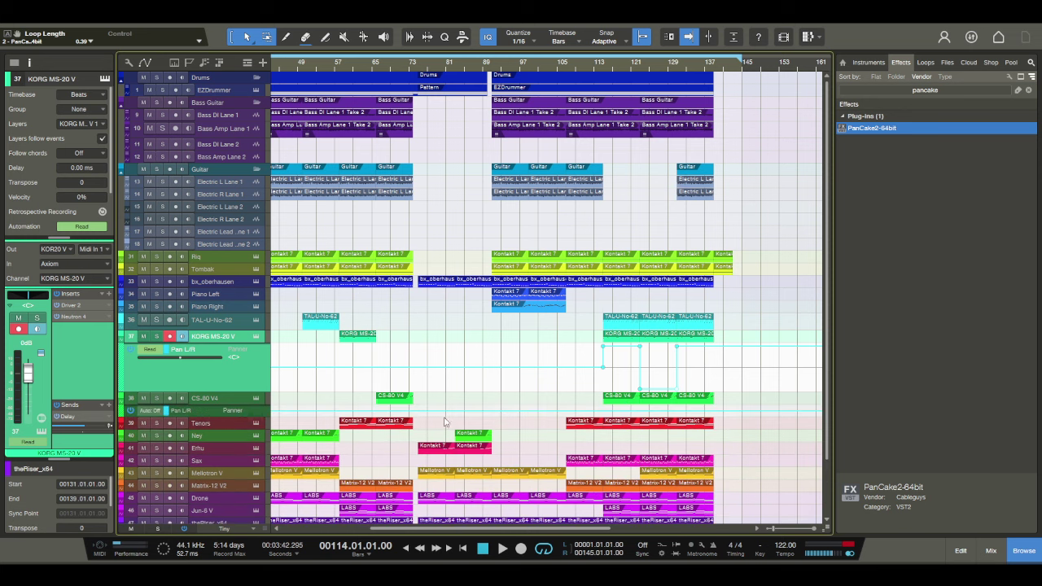
{"action": "left_click_drag", "start_coordinate": [246, 415], "coordinate": [246, 452]}
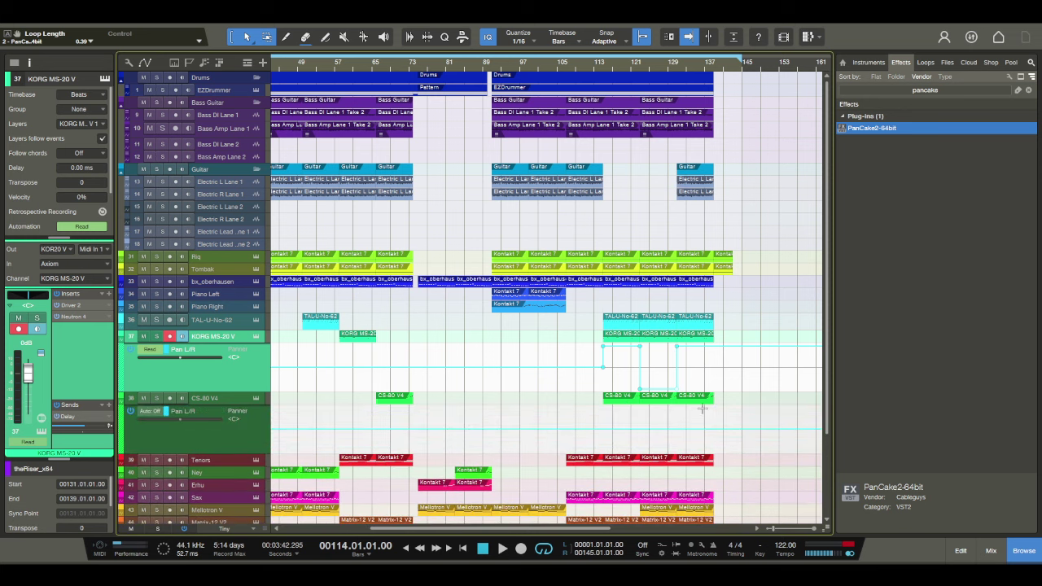
{"action": "left_click", "coordinate": [603, 432]}
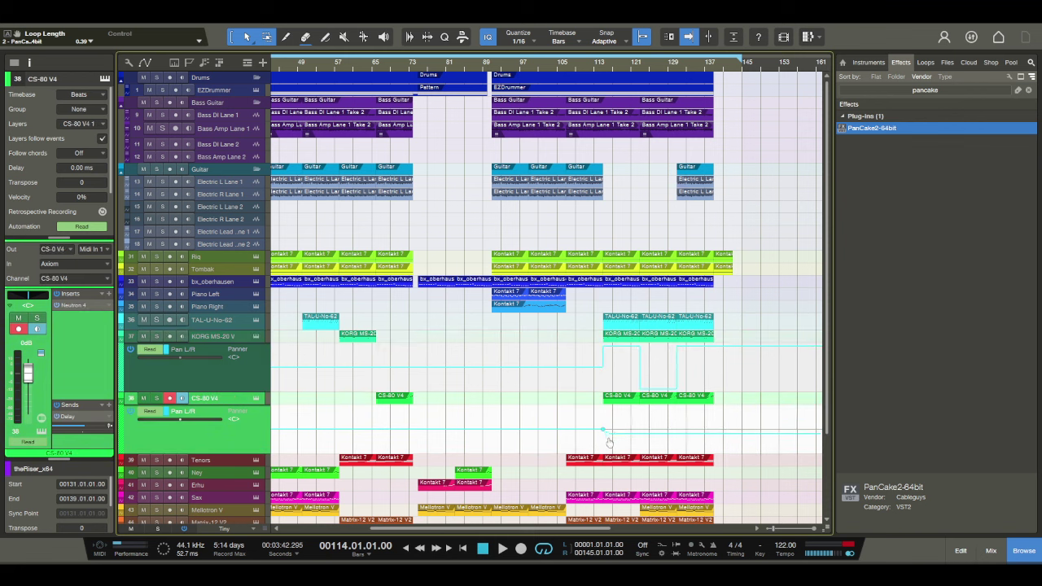
{"action": "left_click_drag", "start_coordinate": [603, 432], "coordinate": [676, 461]}
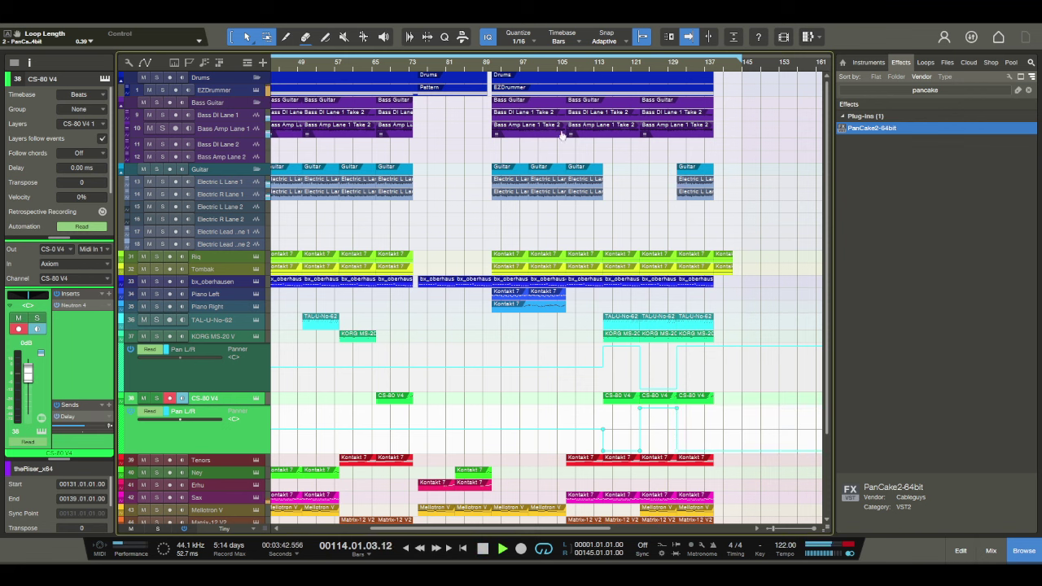
{"action": "left_click", "coordinate": [130, 348]}
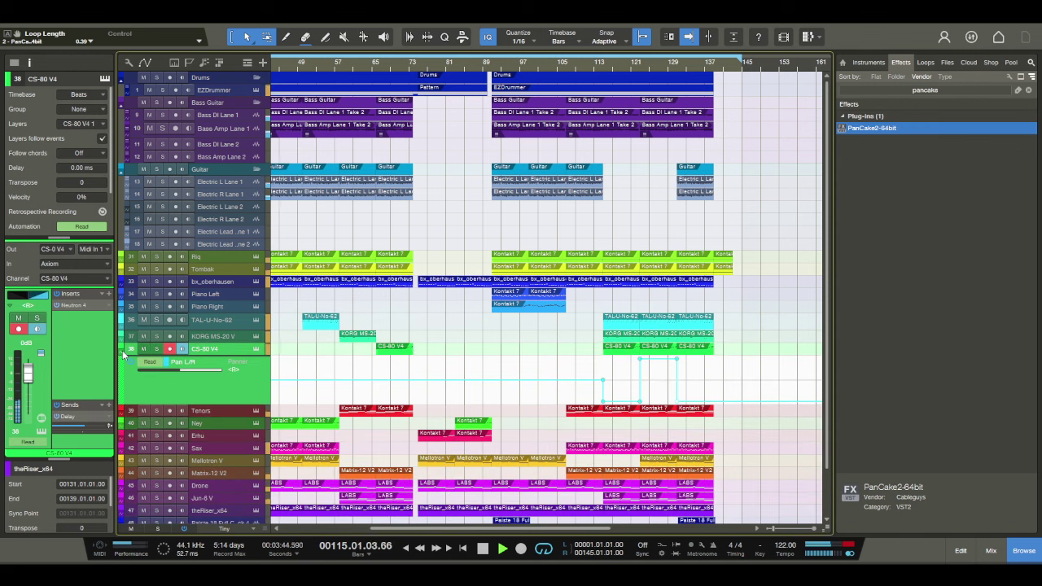
{"action": "left_click", "coordinate": [125, 357]}
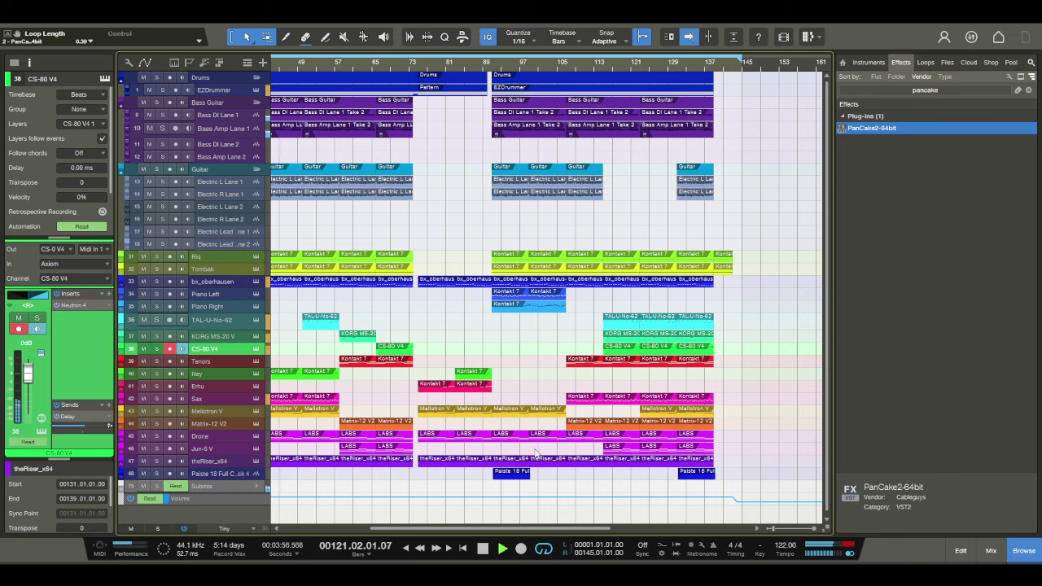
Step: Stop playback, return to the beginning of the song and play the mix from bar 1
{"action": "left_click_drag", "start_coordinate": [498, 527], "coordinate": [401, 527]}
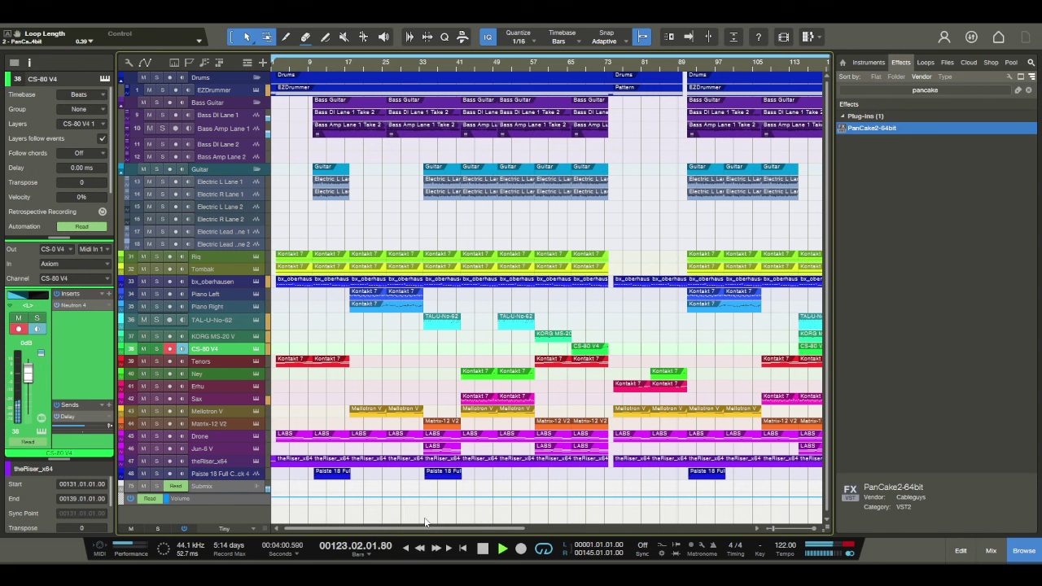
{"action": "key", "text": "space"}
{"action": "left_click", "coordinate": [483, 547]}
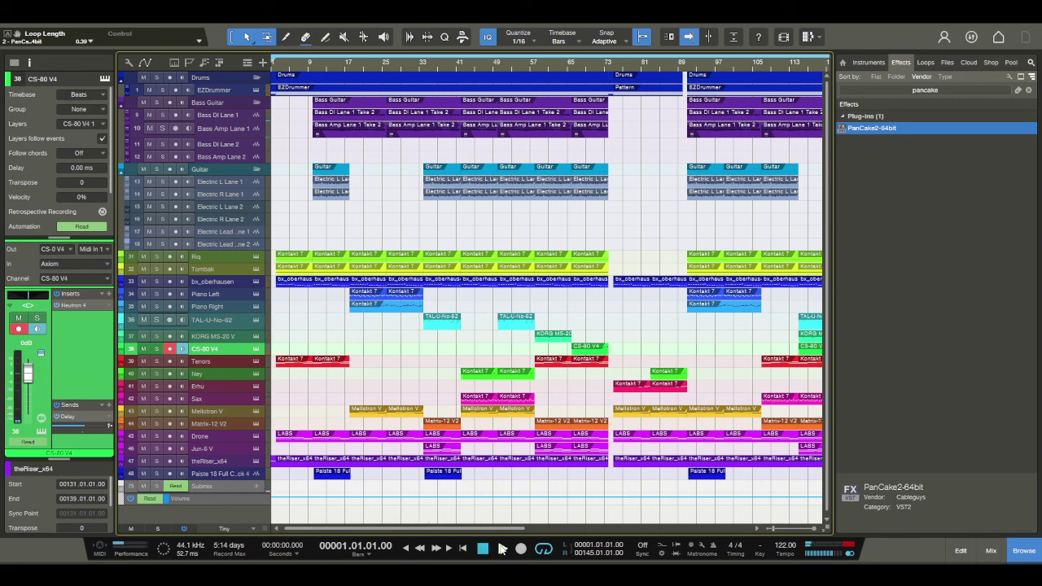
{"action": "left_click", "coordinate": [502, 549]}
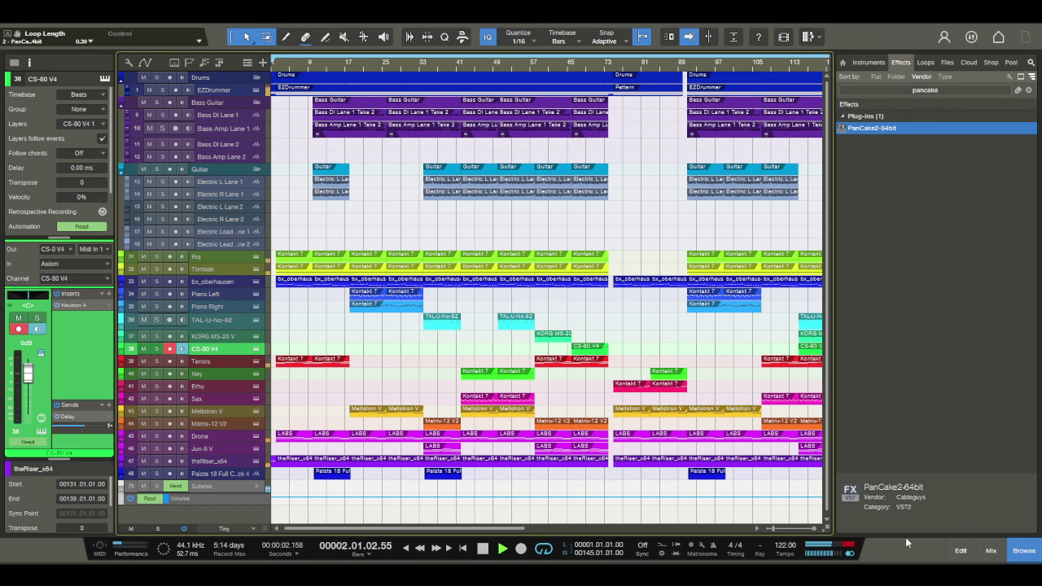
Step: Open the Neutron 4 Visual Mixer on the Mix bus and set the Tenors' level to about -12.6 dB
{"action": "left_click", "coordinate": [984, 551]}
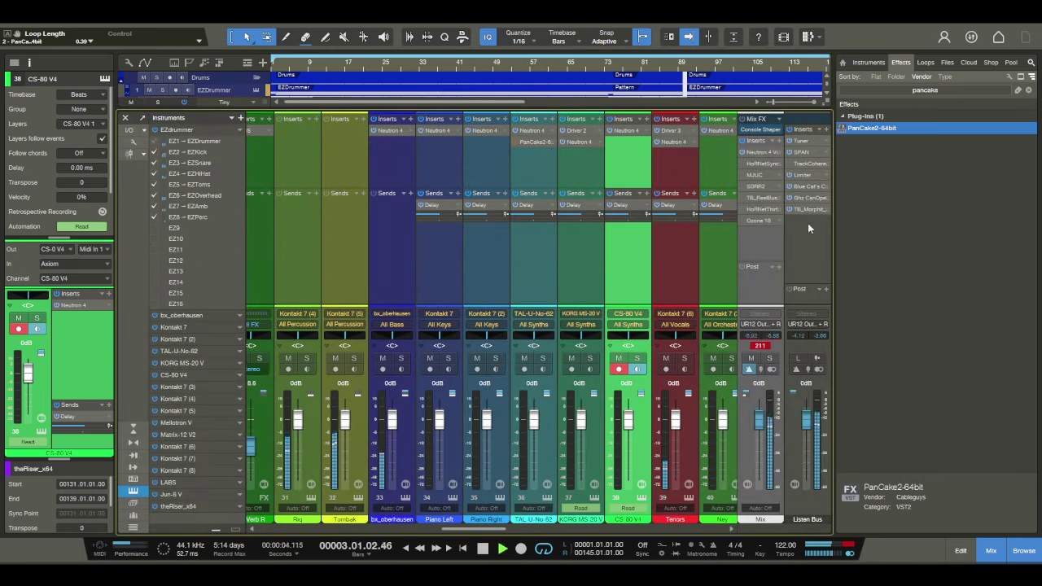
{"action": "left_click", "coordinate": [767, 151]}
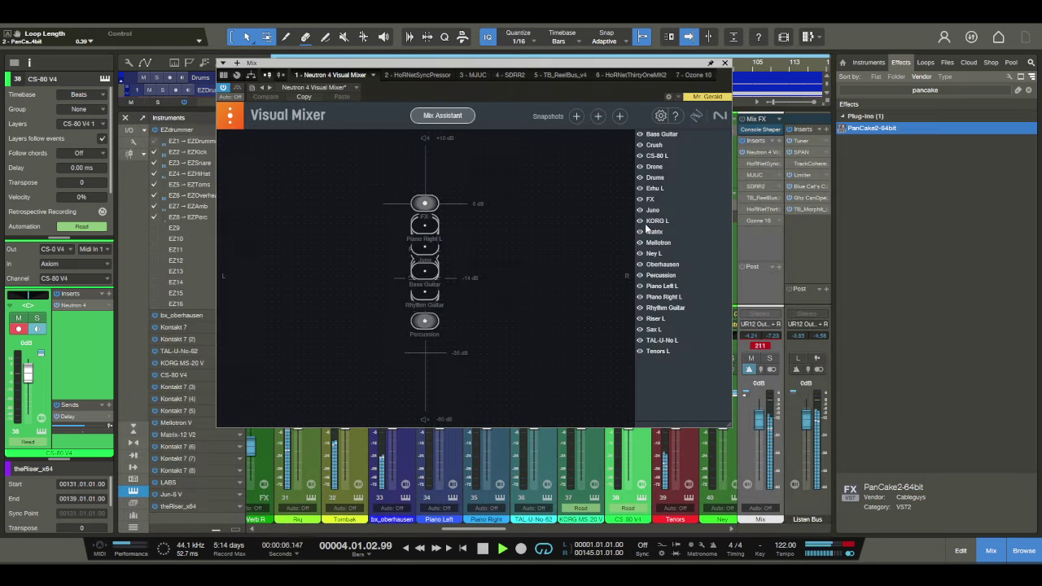
{"action": "left_click", "coordinate": [657, 352]}
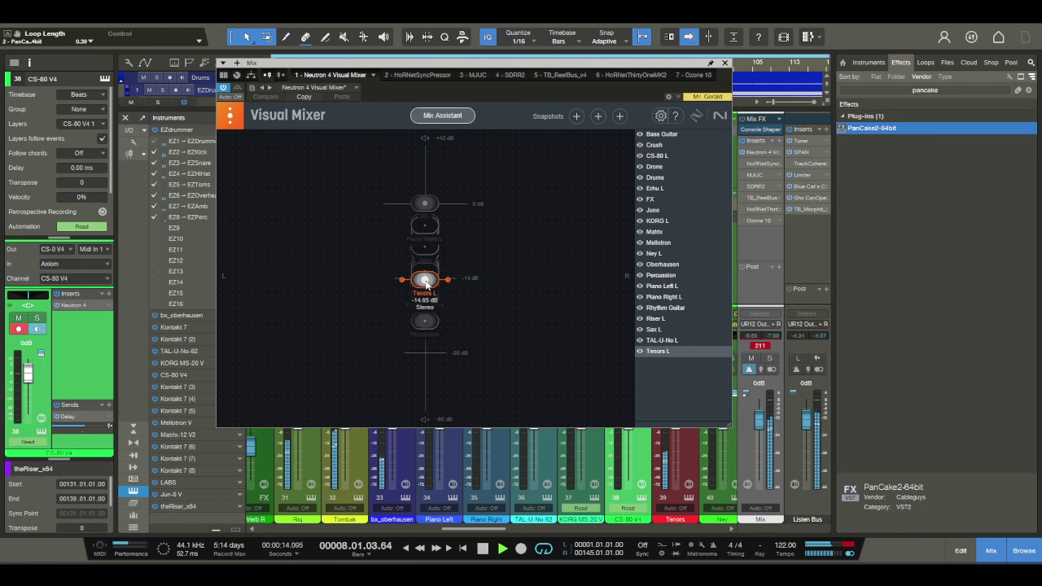
{"action": "mouse_move", "coordinate": [425, 282]}
{"action": "left_mouse_down"}
{"action": "mouse_move", "coordinate": [426, 270]}
{"action": "mouse_move", "coordinate": [434, 276]}
{"action": "mouse_move", "coordinate": [426, 280]}
{"action": "left_mouse_up"}
Step: Set the Rhythm Guitar to about -13.7 dB and Percussion to about -15.2 dB in the Visual Mixer
{"action": "left_click", "coordinate": [657, 307]}
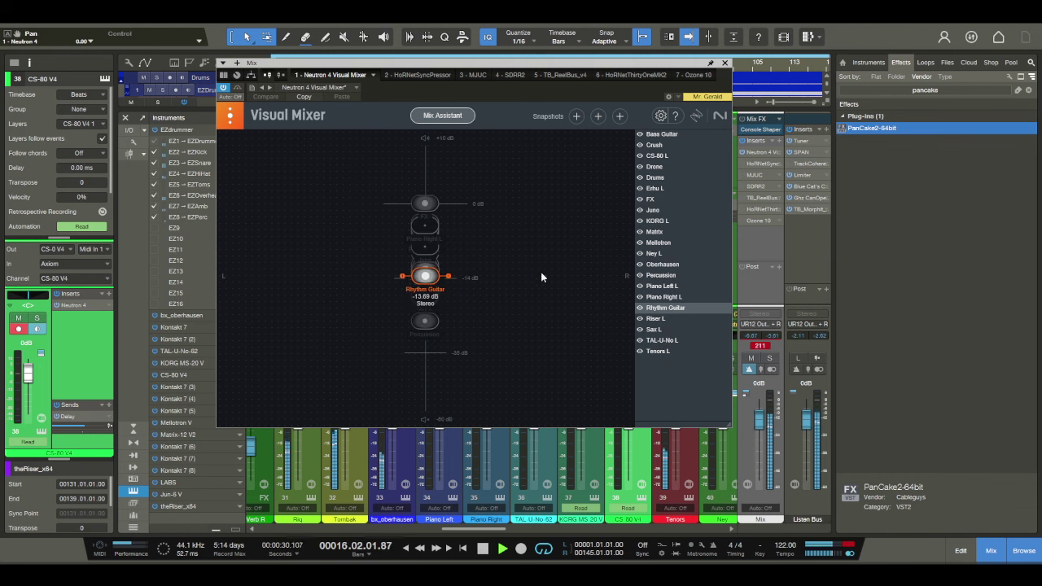
{"action": "left_click_drag", "start_coordinate": [426, 320], "coordinate": [426, 284]}
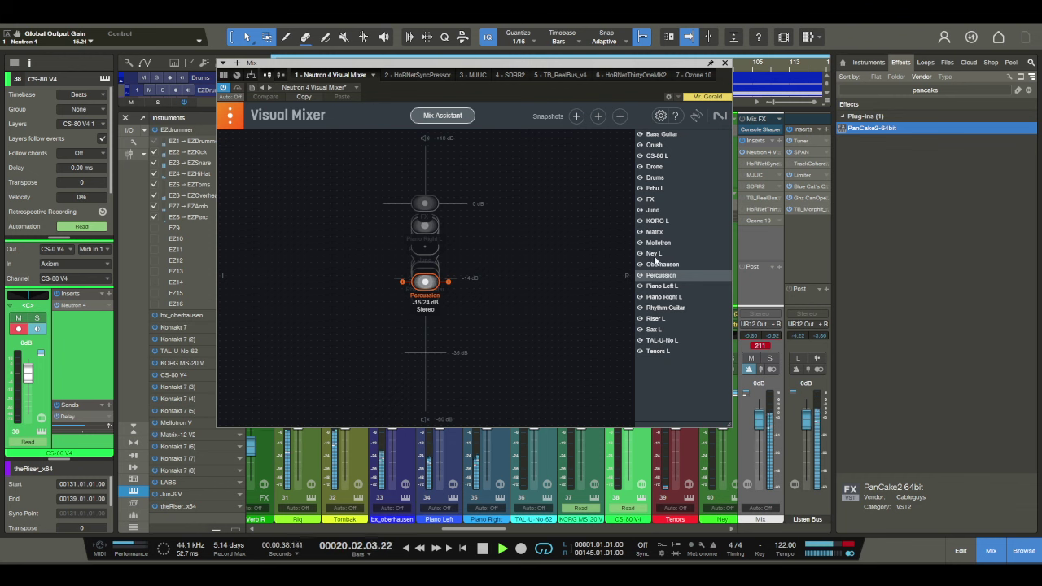
Step: Raise Piano Left to about -3 dB and Piano Right to about 0.8 dB in the Visual Mixer
{"action": "left_click", "coordinate": [661, 286]}
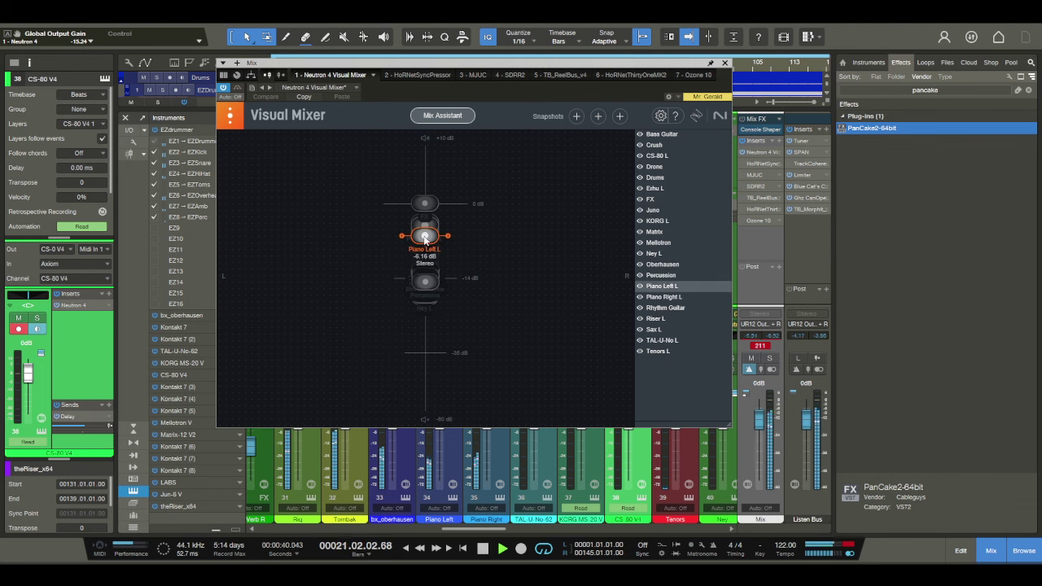
{"action": "left_click_drag", "start_coordinate": [425, 239], "coordinate": [425, 211]}
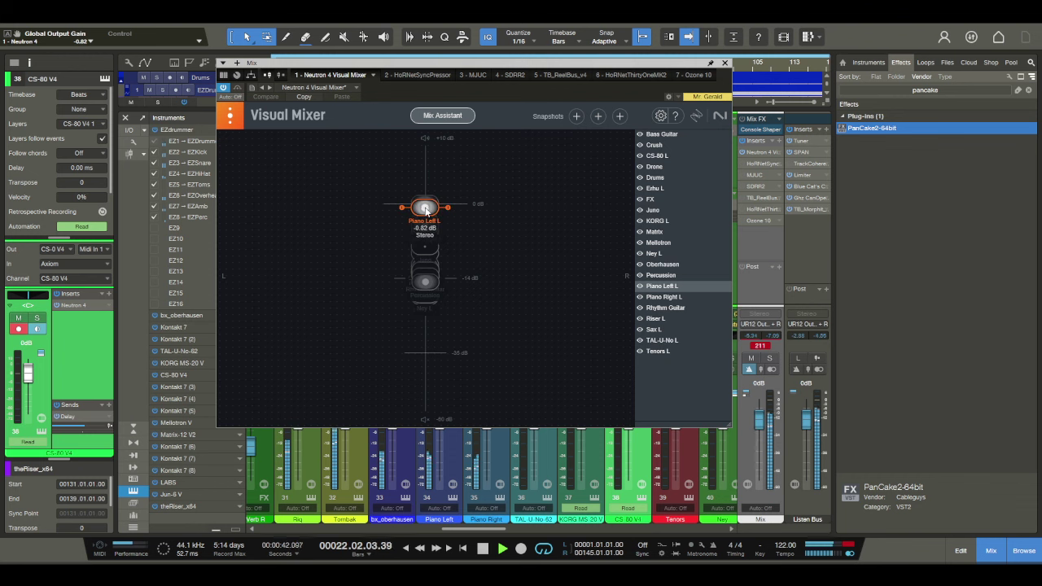
{"action": "left_click", "coordinate": [679, 297]}
{"action": "left_click_drag", "start_coordinate": [424, 226], "coordinate": [427, 198]}
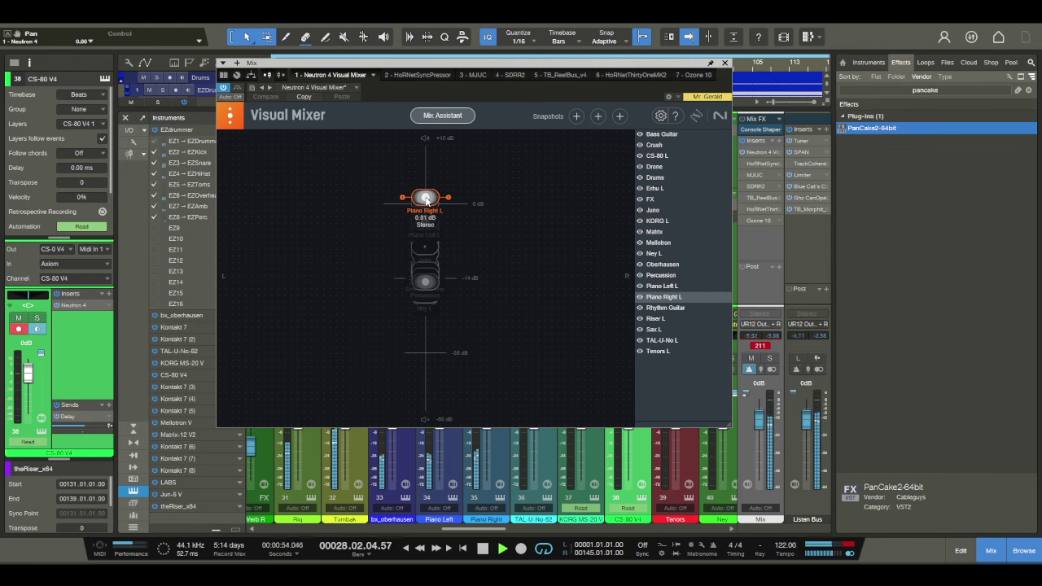
{"action": "left_click", "coordinate": [668, 287]}
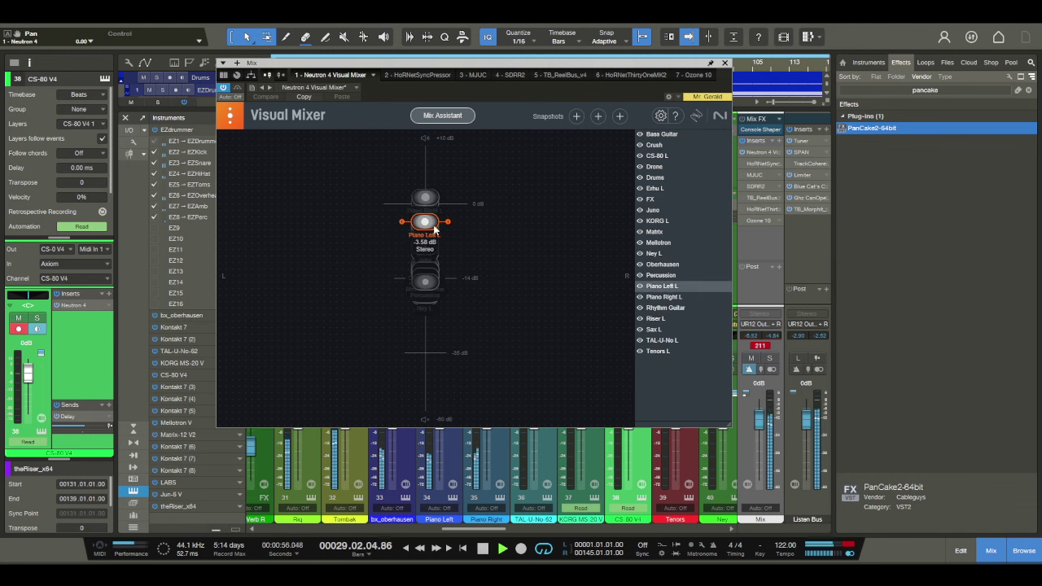
{"action": "left_click_drag", "start_coordinate": [427, 225], "coordinate": [426, 222]}
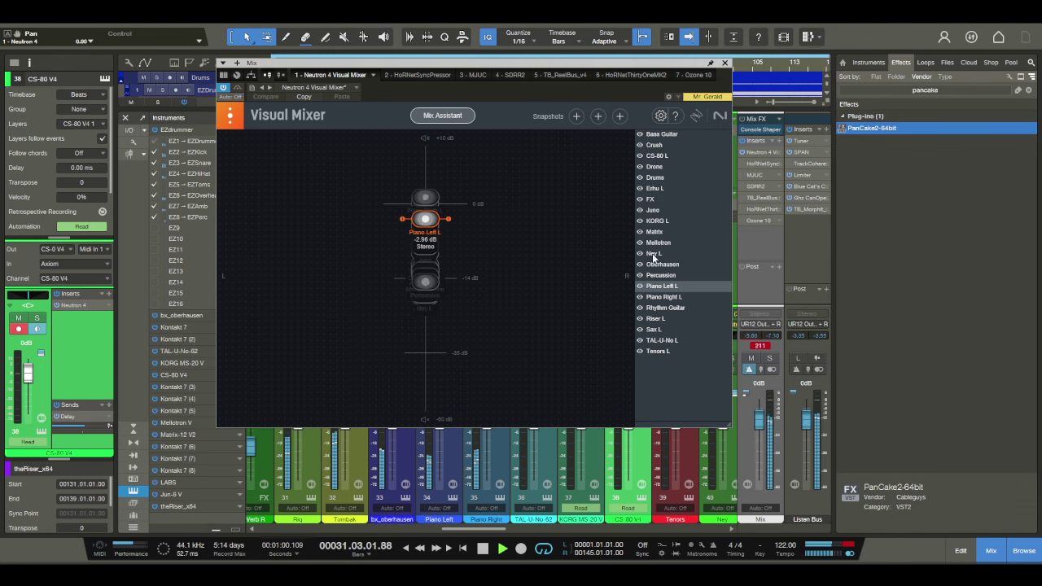
Step: Raise the Drums to about -0.6 dB and TAL-U-No to about -8.4 dB
{"action": "left_click", "coordinate": [656, 177]}
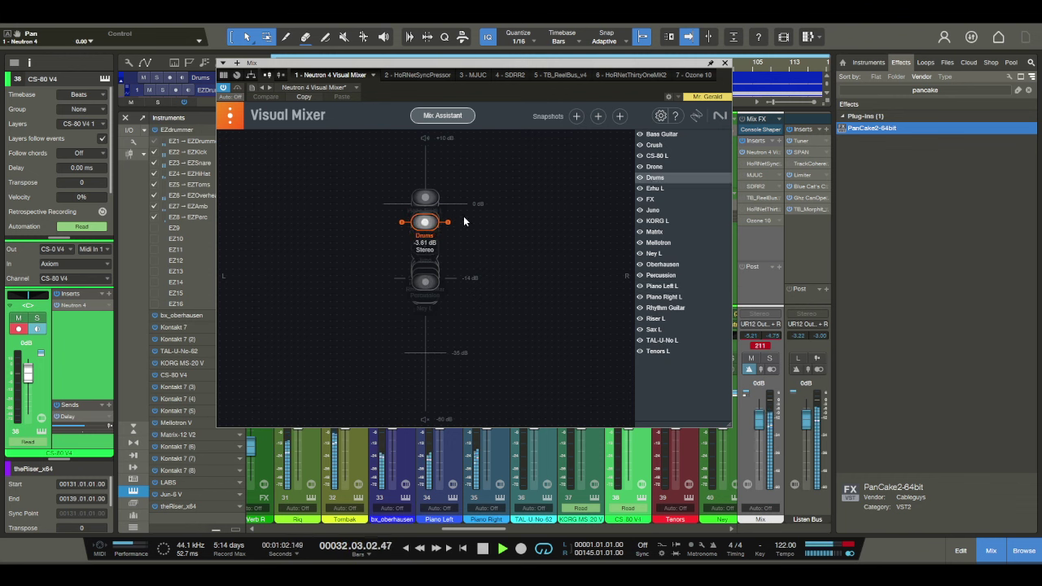
{"action": "left_click_drag", "start_coordinate": [425, 221], "coordinate": [428, 210]}
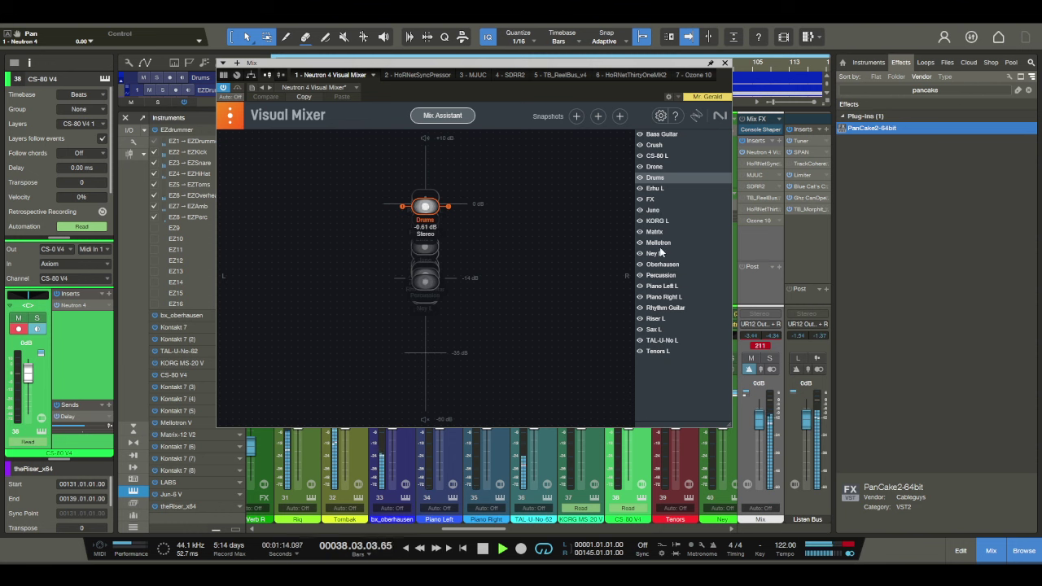
{"action": "left_click", "coordinate": [661, 341]}
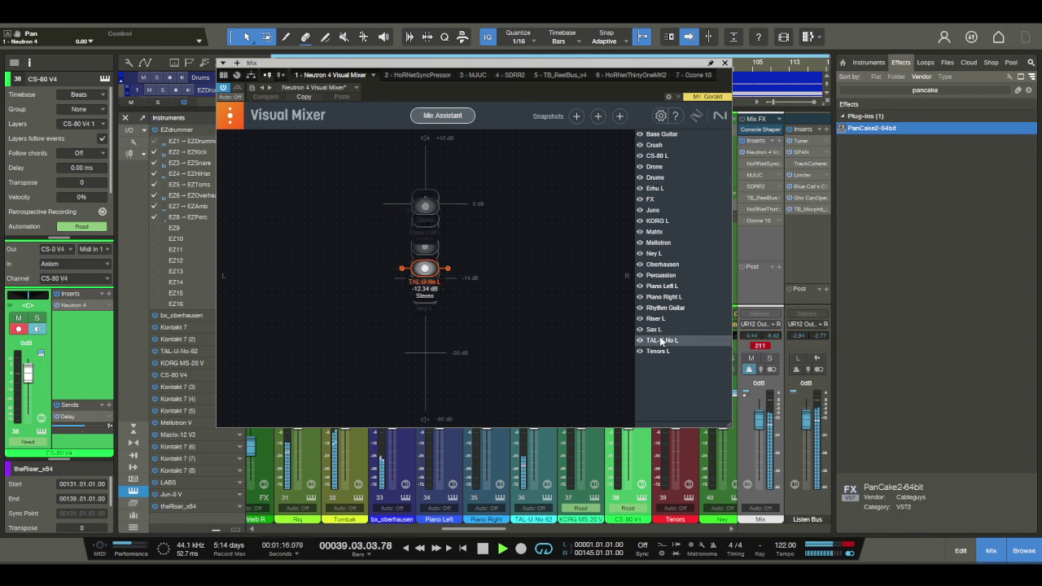
{"action": "left_click_drag", "start_coordinate": [425, 261], "coordinate": [424, 249]}
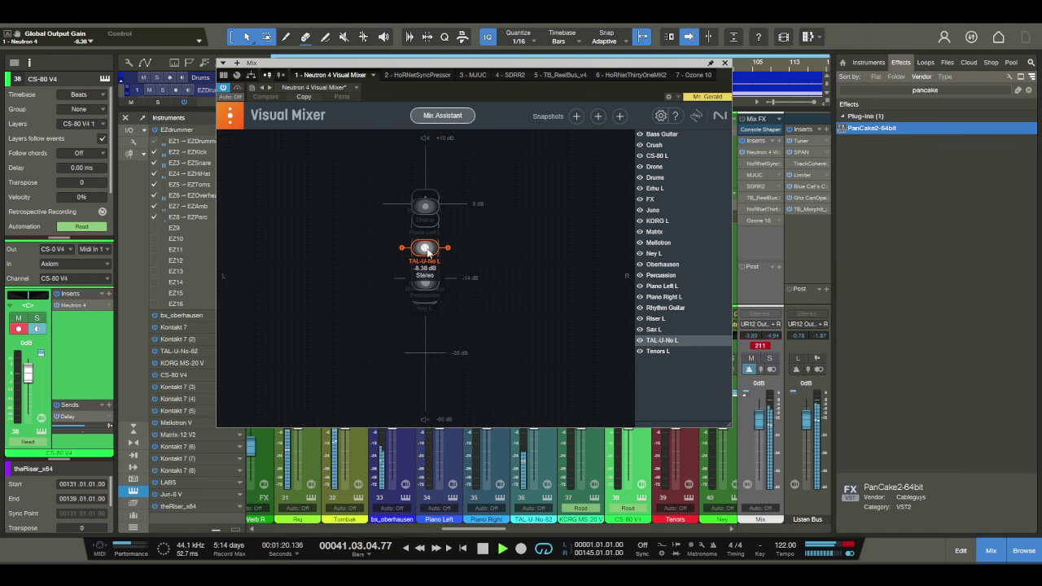
Step: Raise the Sax to about -5.3 dB and the Ney to about -11.8 dB
{"action": "left_click", "coordinate": [654, 328]}
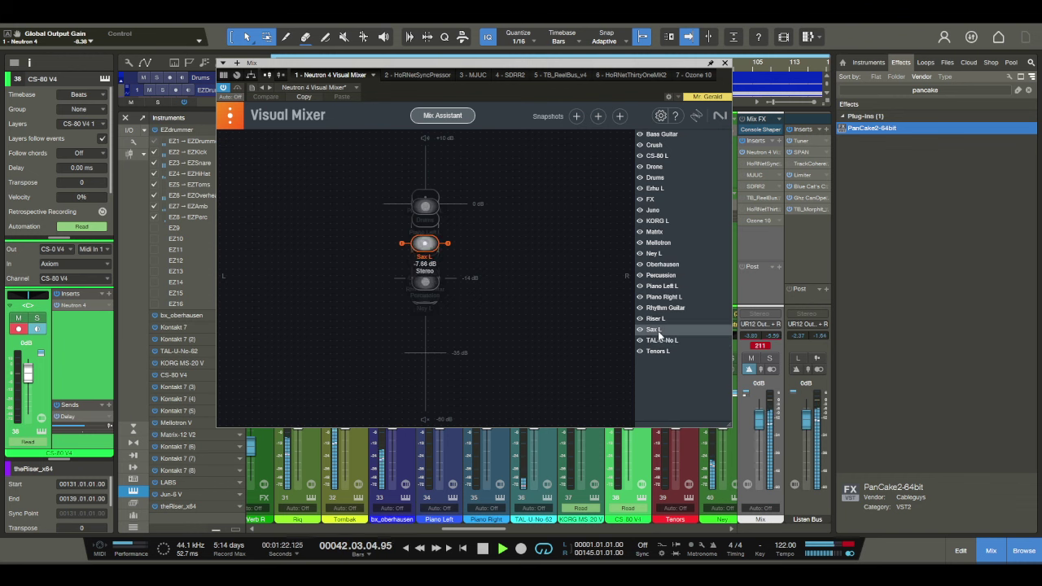
{"action": "left_click_drag", "start_coordinate": [425, 242], "coordinate": [424, 231]}
{"action": "left_click", "coordinate": [654, 253]}
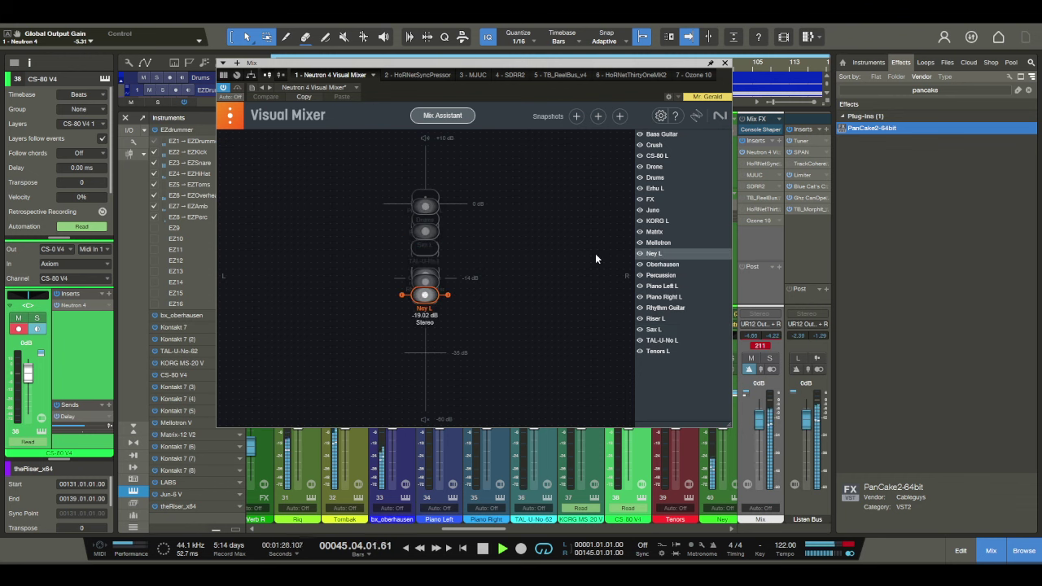
{"action": "left_click_drag", "start_coordinate": [425, 281], "coordinate": [425, 267]}
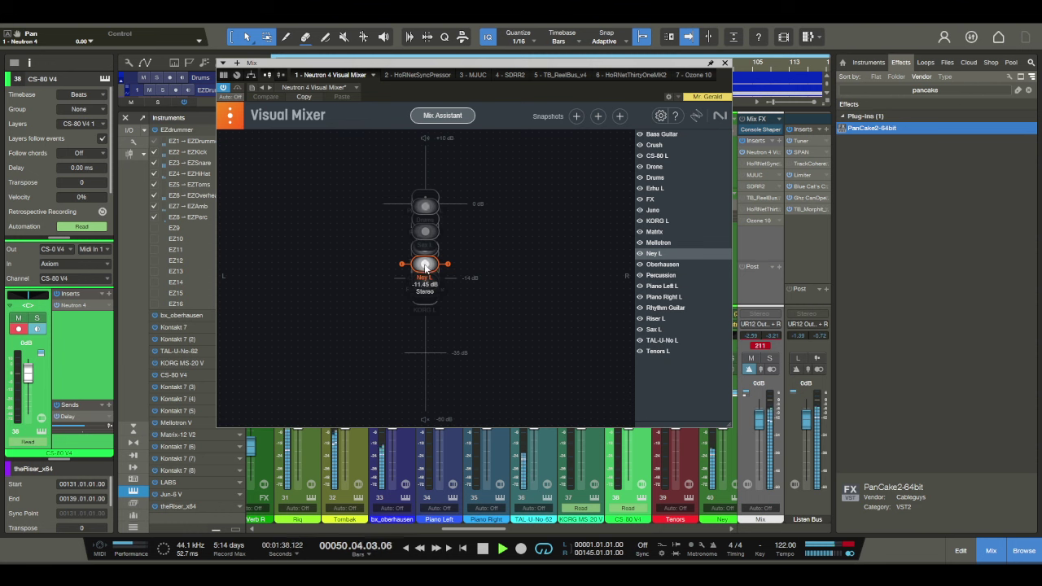
{"action": "left_click_drag", "start_coordinate": [424, 268], "coordinate": [427, 268]}
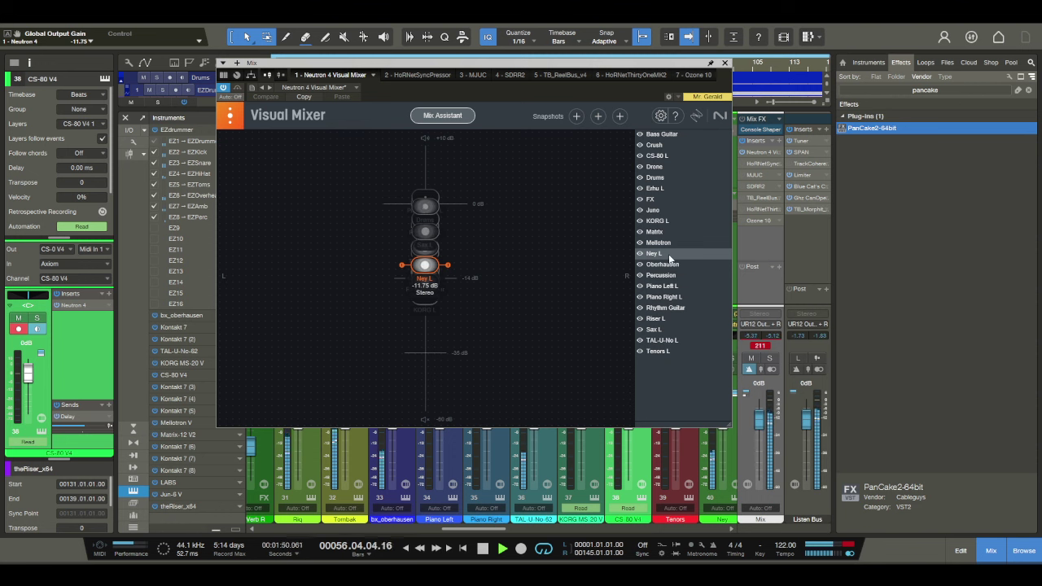
Step: Raise the Sax further to about -3.8 dB and the KORG to about -9.4 dB
{"action": "left_click", "coordinate": [654, 329]}
{"action": "left_click_drag", "start_coordinate": [425, 235], "coordinate": [425, 226]}
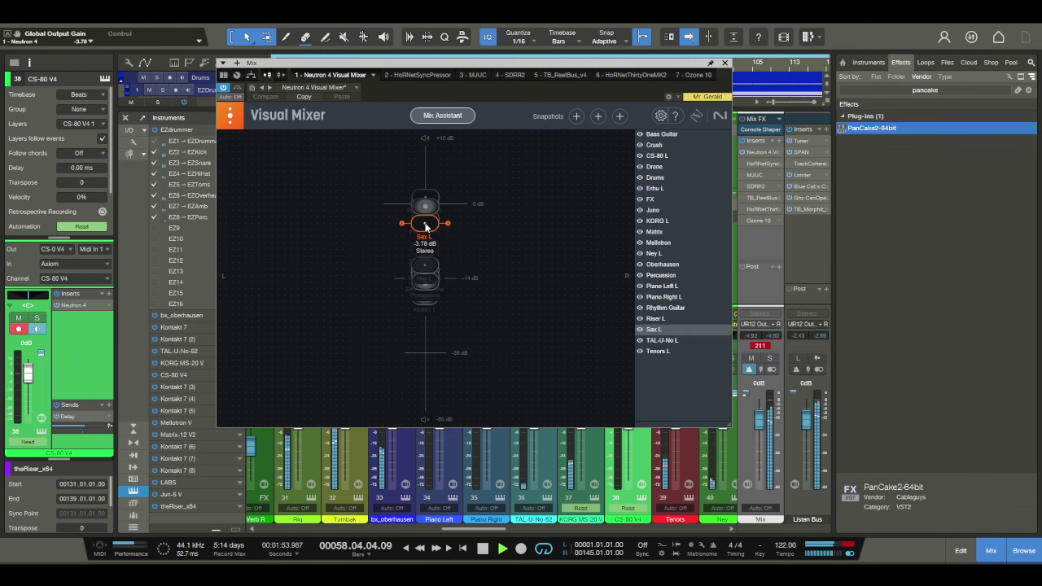
{"action": "left_click", "coordinate": [657, 351]}
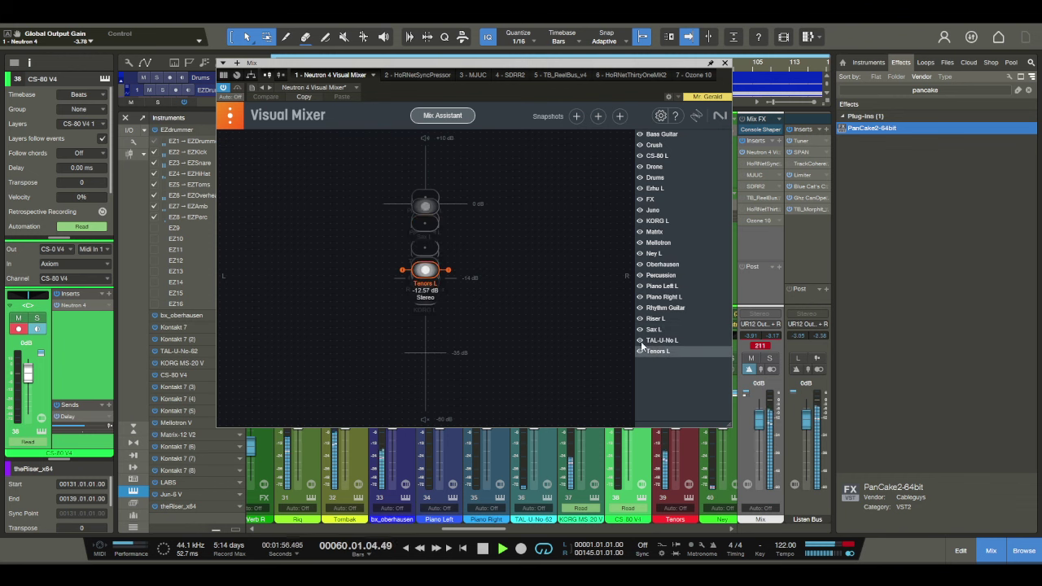
{"action": "left_click", "coordinate": [658, 220]}
{"action": "left_click_drag", "start_coordinate": [431, 297], "coordinate": [425, 256]}
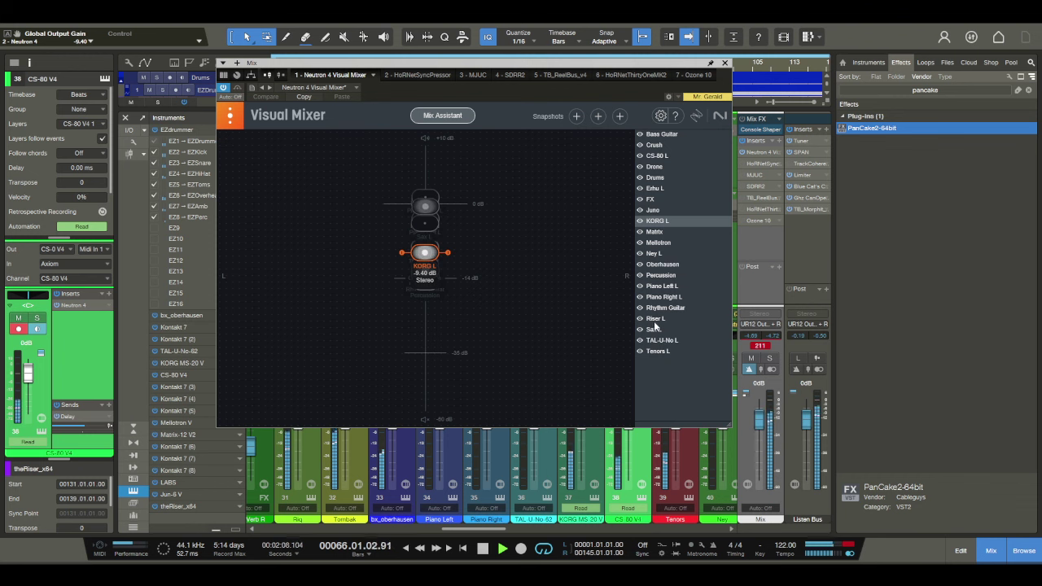
Step: Raise the CS-80 to about -0.2 dB and the Erhu to about -2.7 dB
{"action": "left_click", "coordinate": [658, 157]}
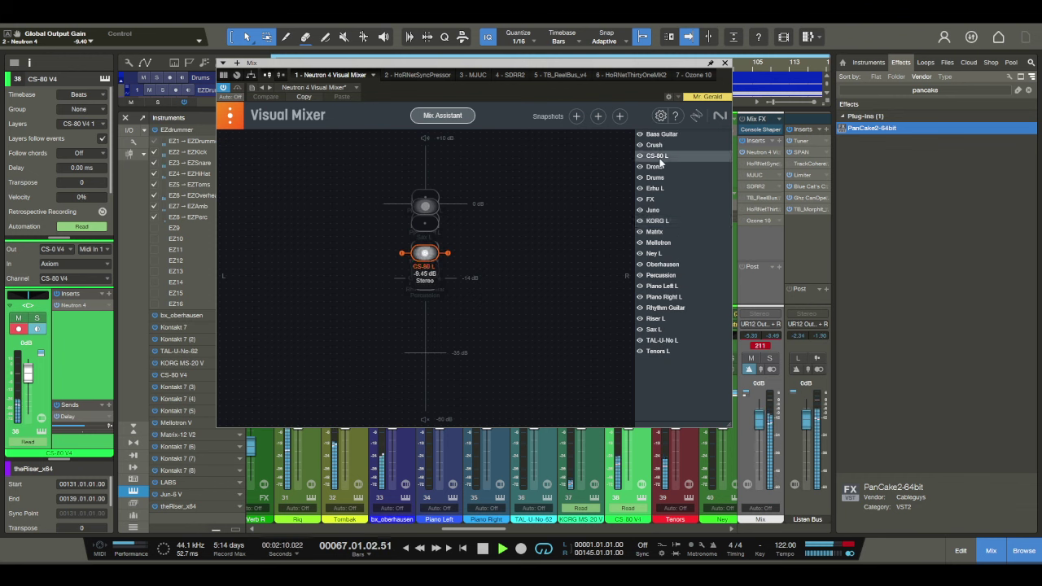
{"action": "left_click_drag", "start_coordinate": [425, 250], "coordinate": [426, 214]}
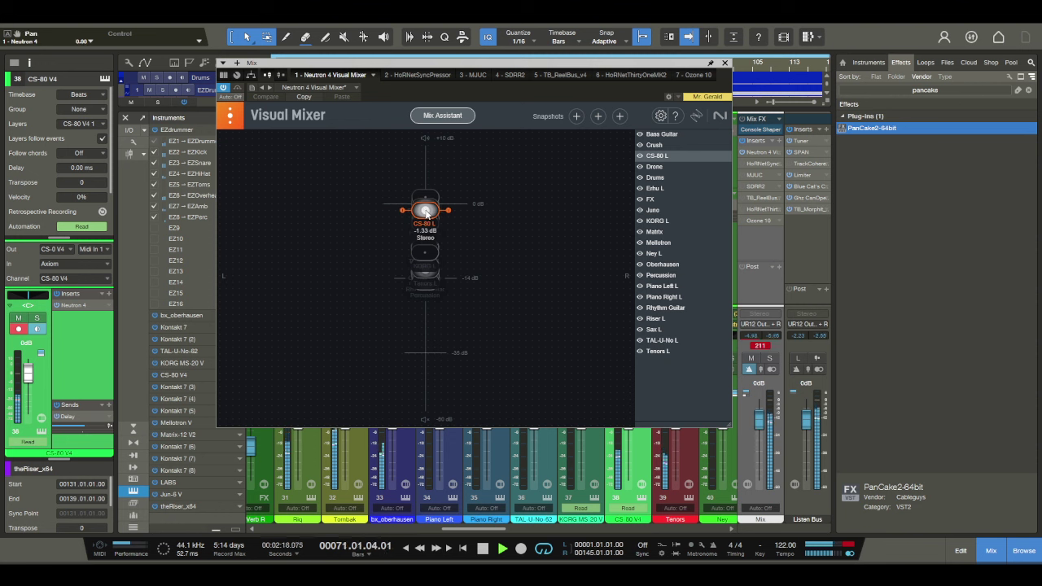
{"action": "left_click_drag", "start_coordinate": [426, 213], "coordinate": [426, 207]}
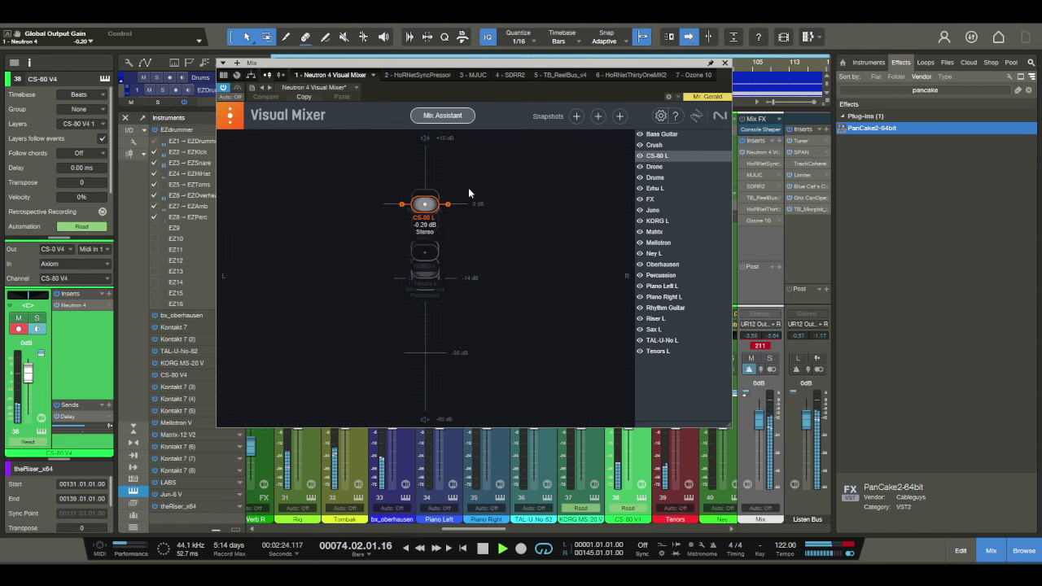
{"action": "left_click", "coordinate": [656, 188]}
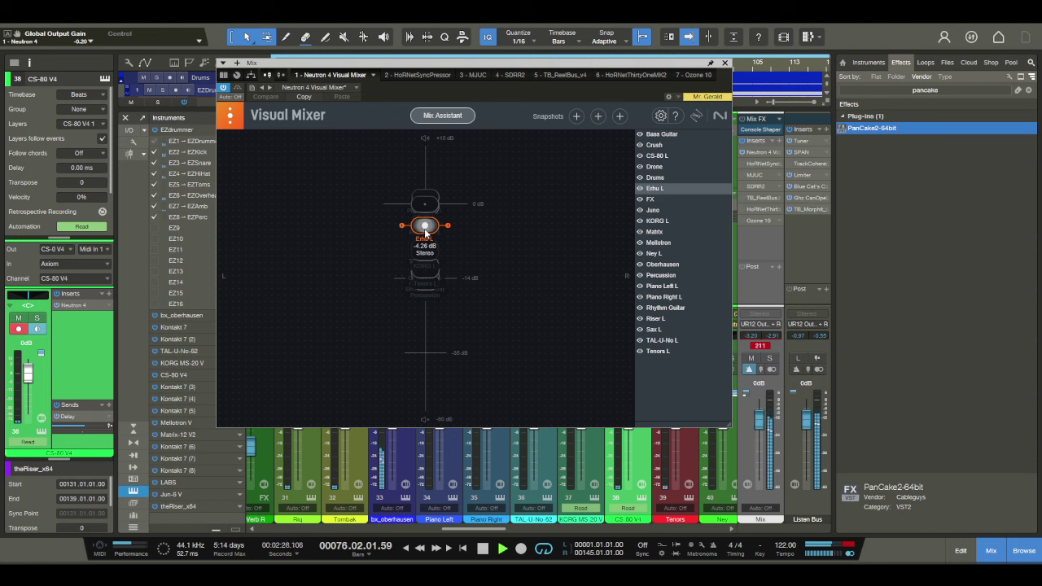
{"action": "left_click_drag", "start_coordinate": [425, 230], "coordinate": [426, 219]}
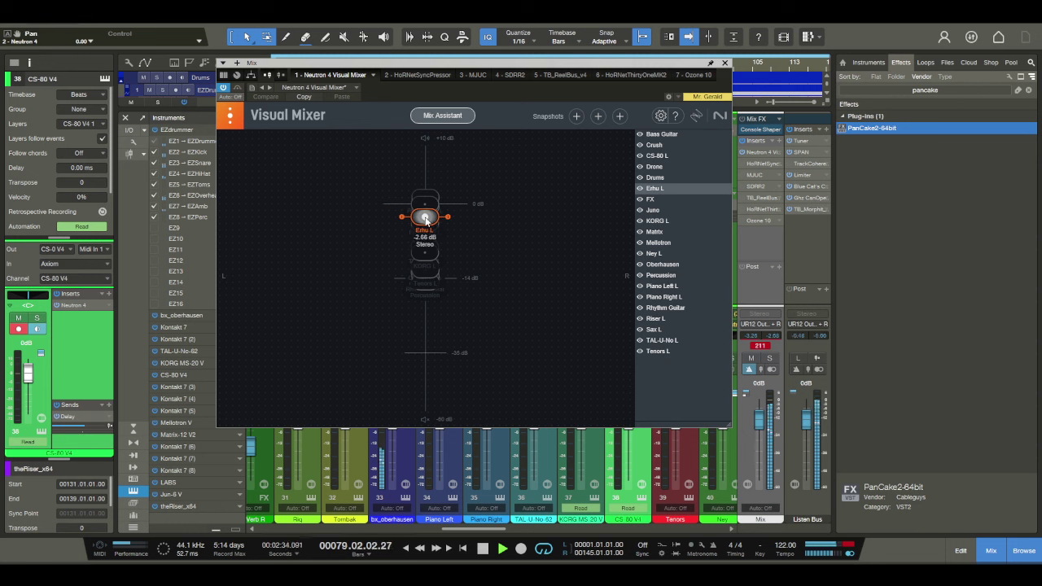
Step: Set the Mellotron to about -10.1 dB and, after checking other elements' levels, the Drone to about -8.4 dB
{"action": "left_click", "coordinate": [656, 242]}
{"action": "left_click_drag", "start_coordinate": [429, 277], "coordinate": [425, 259]}
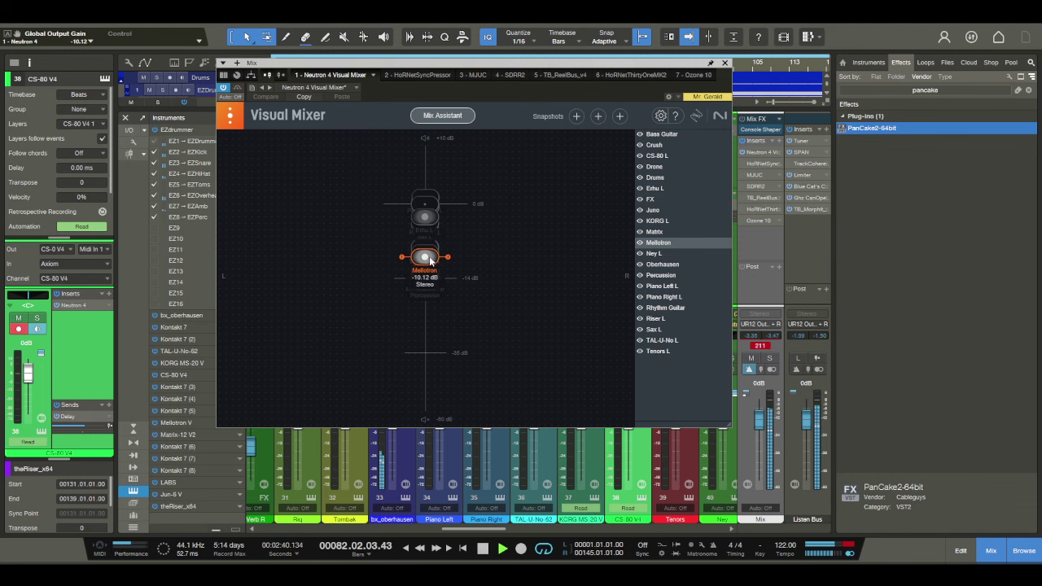
{"action": "left_click", "coordinate": [656, 213]}
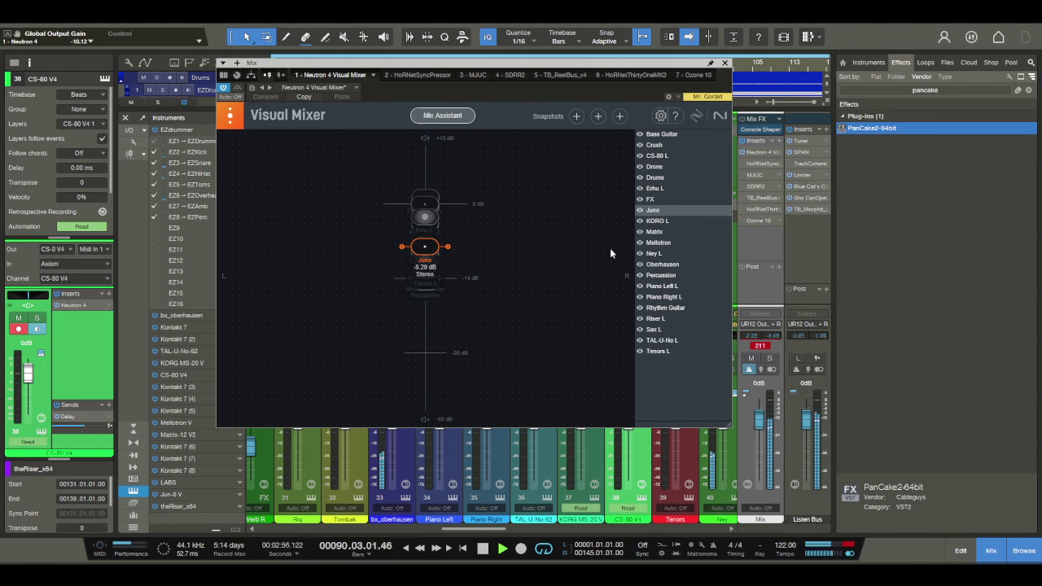
{"action": "left_click", "coordinate": [659, 200]}
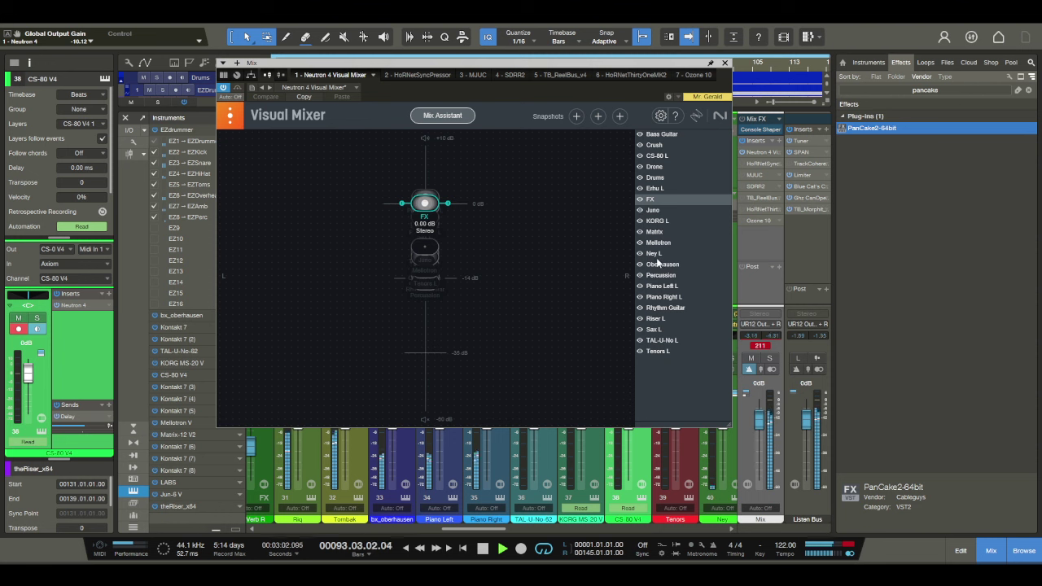
{"action": "left_click", "coordinate": [656, 232]}
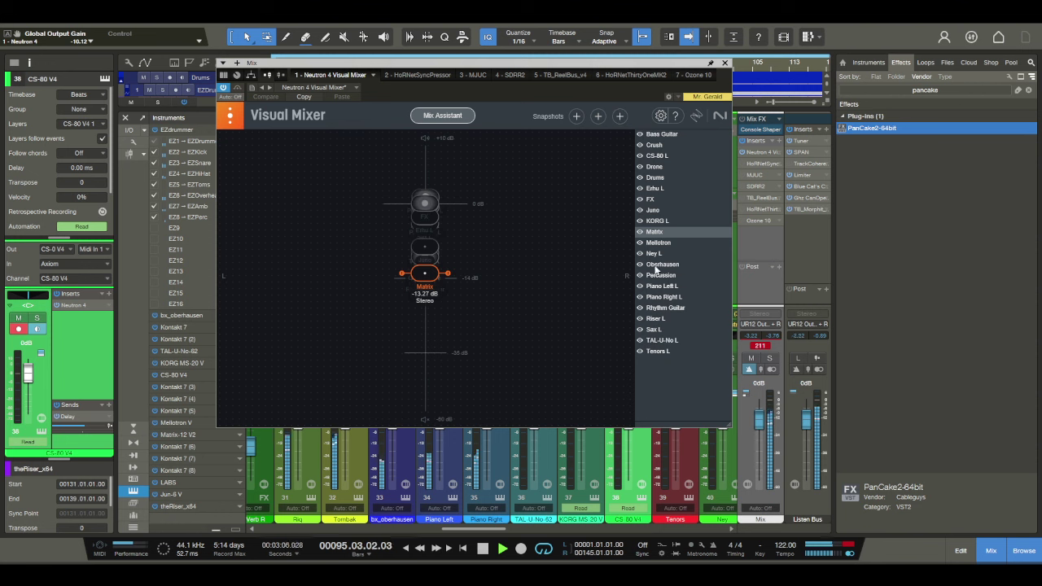
{"action": "left_click", "coordinate": [653, 177]}
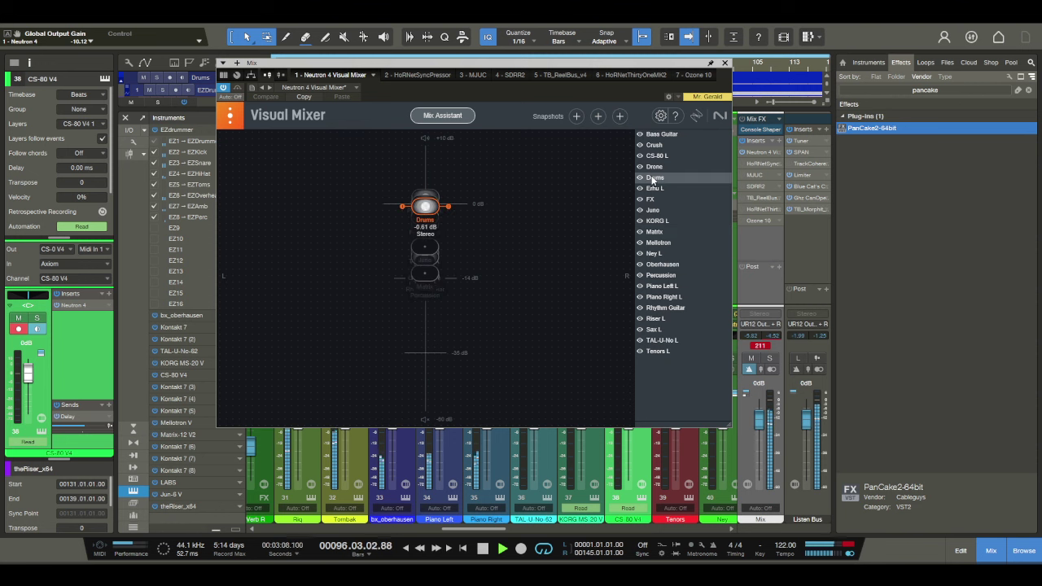
{"action": "left_click", "coordinate": [651, 167]}
{"action": "left_click_drag", "start_coordinate": [425, 234], "coordinate": [426, 253]}
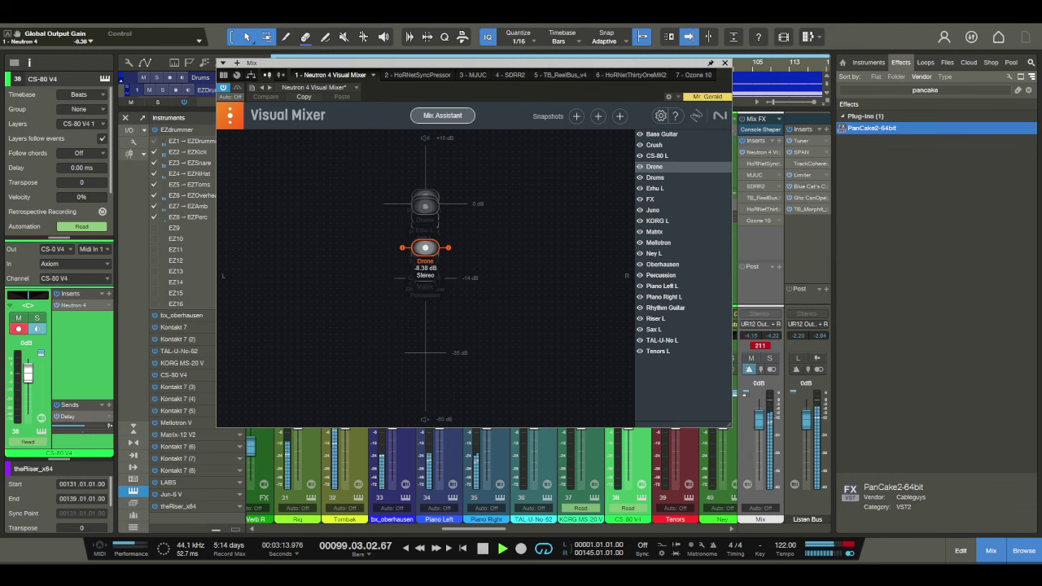
Step: Hide the mixer console, then raise the Juno to about -5.7 dB in the Visual Mixer
{"action": "key", "text": "F3"}
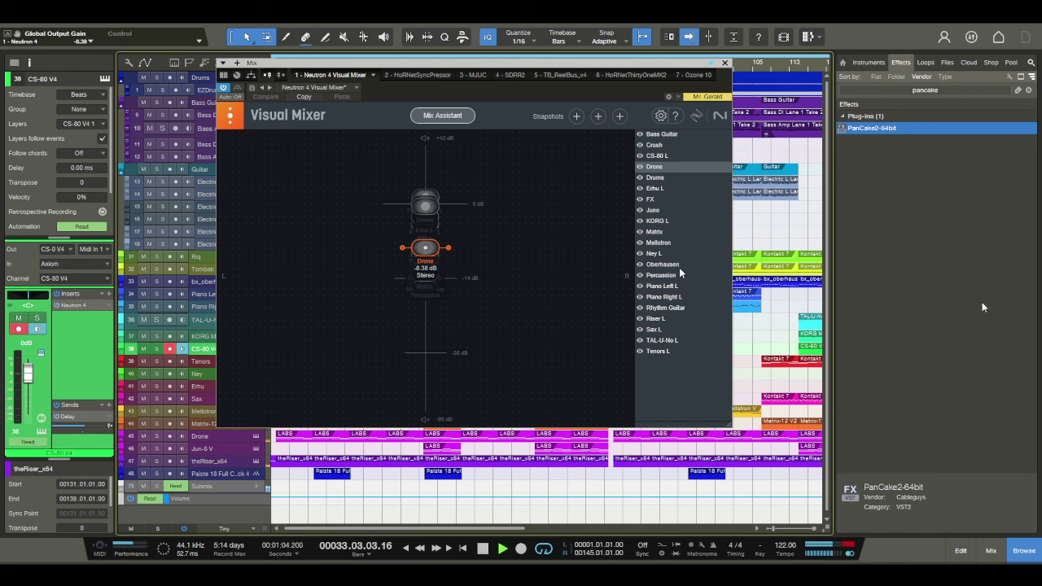
{"action": "left_click", "coordinate": [424, 248]}
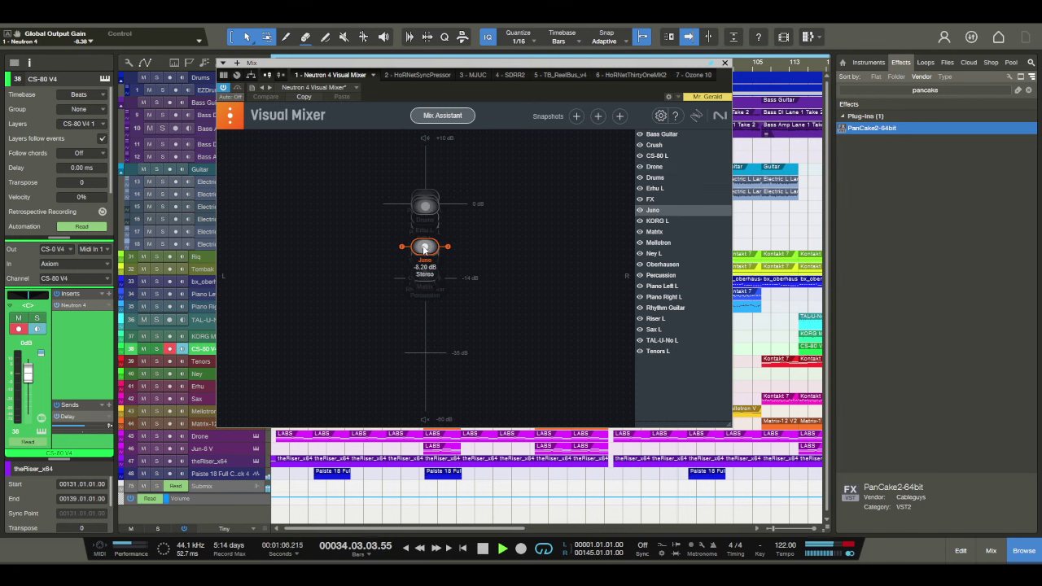
{"action": "mouse_move", "coordinate": [424, 248]}
{"action": "left_mouse_down"}
{"action": "mouse_move", "coordinate": [426, 171]}
{"action": "mouse_move", "coordinate": [426, 234]}
{"action": "left_mouse_up"}
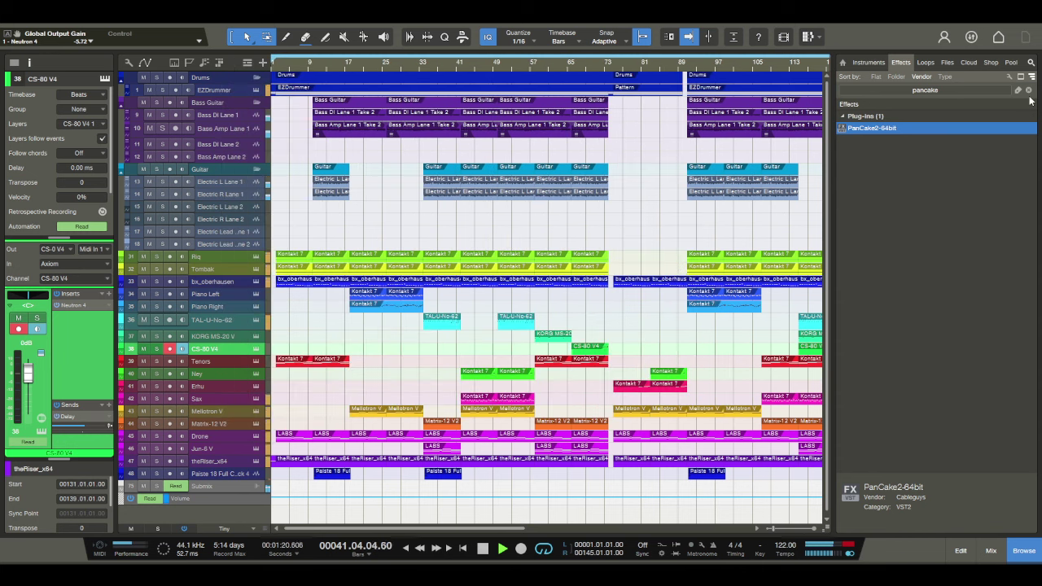
Step: Stop playback and flatten the TAL-U-No-62 track's PanCake bypass automation so the effect is active throughout the song
{"action": "left_click", "coordinate": [724, 63]}
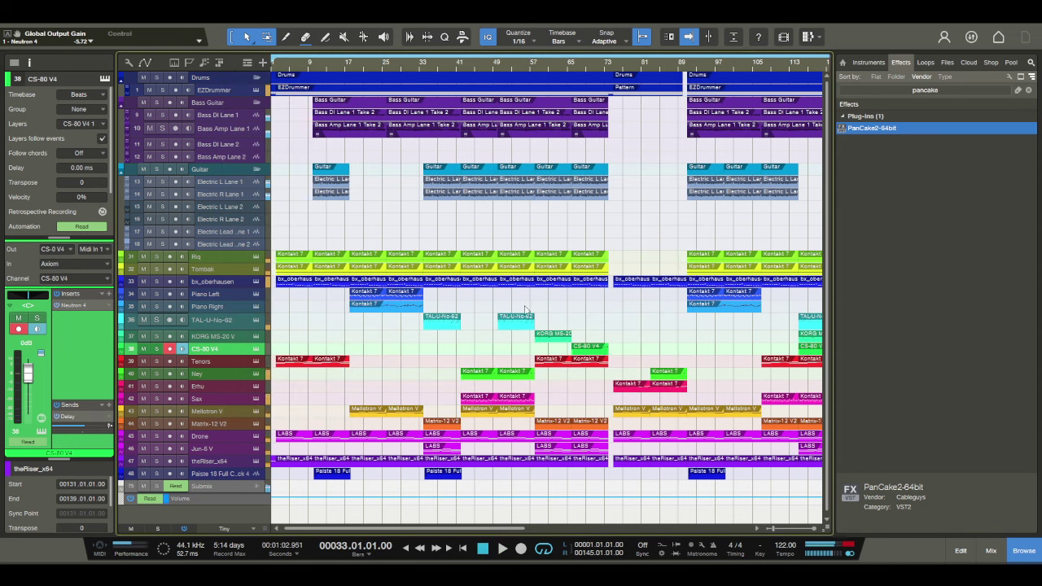
{"action": "left_click", "coordinate": [125, 330]}
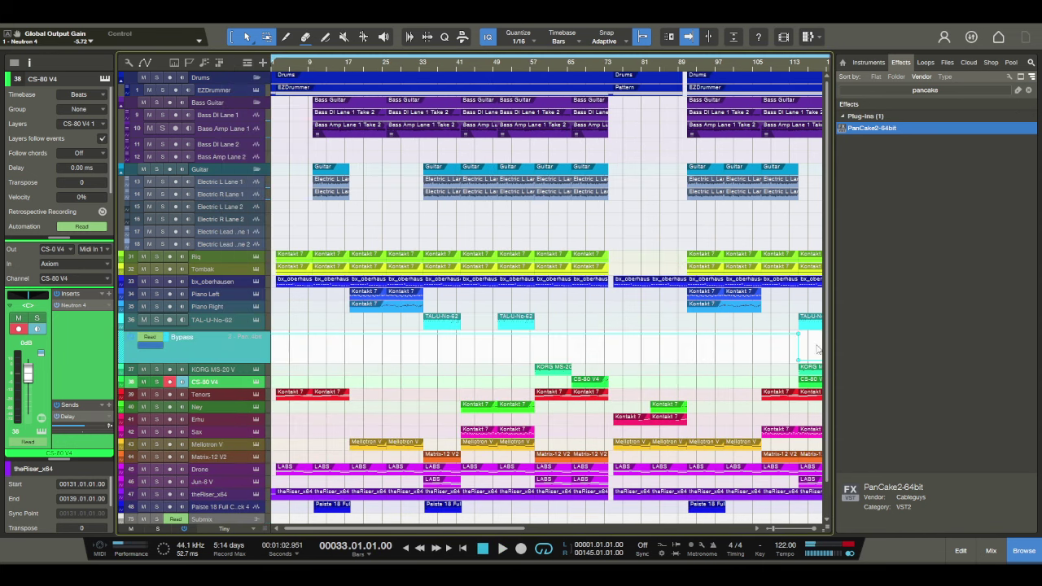
{"action": "left_click_drag", "start_coordinate": [811, 351], "coordinate": [824, 340]}
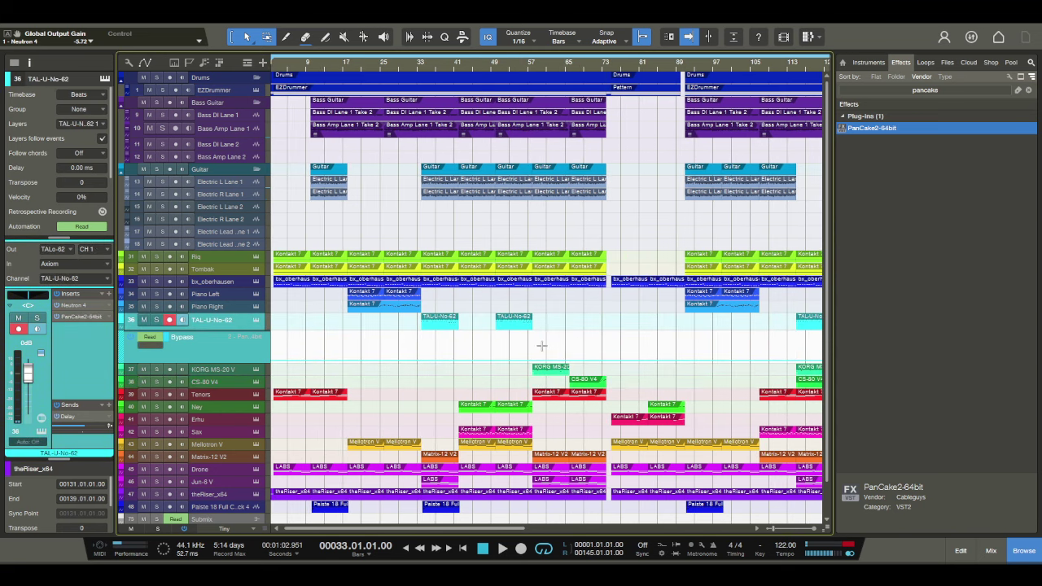
Step: Start playback and raise the Matrix to about -7.4 dB in the Visual Mixer
{"action": "key", "text": "space"}
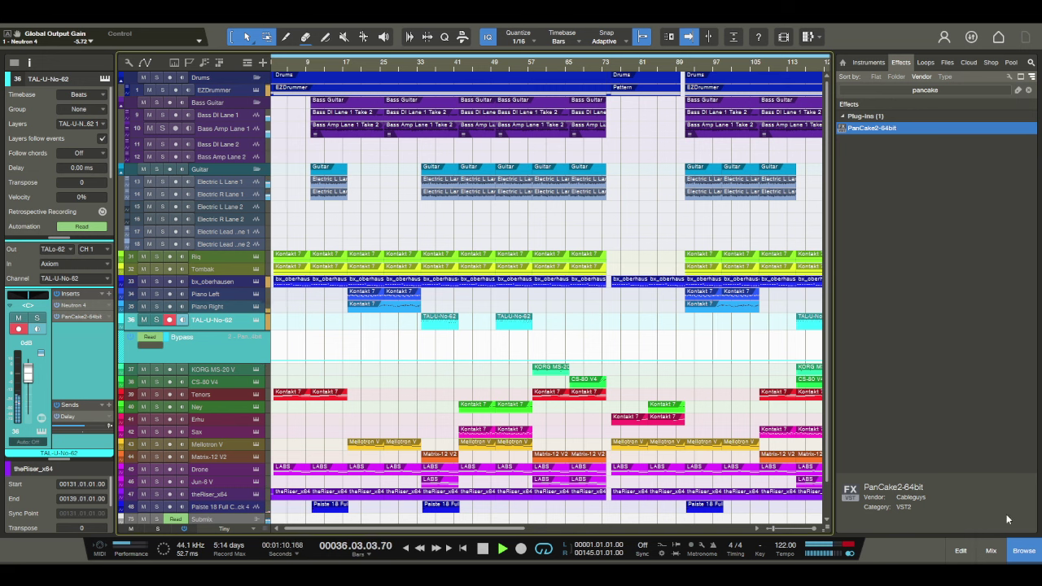
{"action": "left_click", "coordinate": [992, 550]}
{"action": "left_click", "coordinate": [765, 153]}
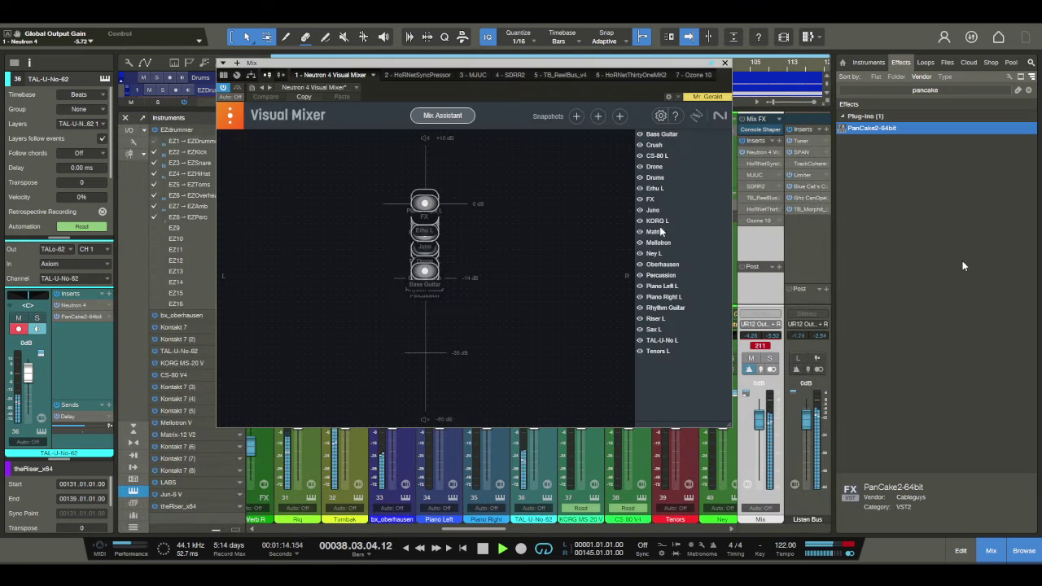
{"action": "left_click", "coordinate": [654, 231]}
{"action": "left_click_drag", "start_coordinate": [423, 275], "coordinate": [425, 245]}
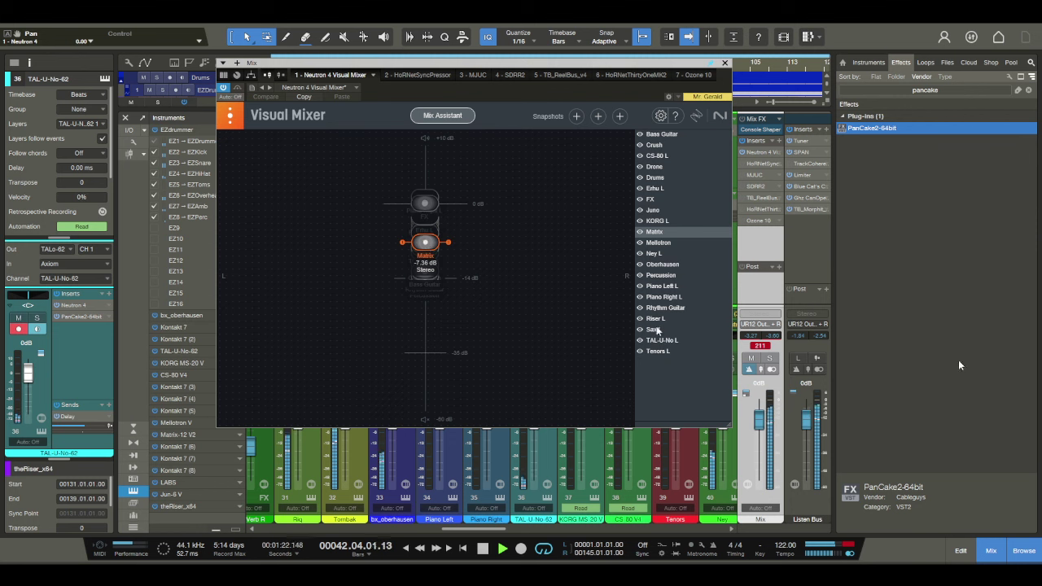
Step: Raise the Sax to about -3 dB in the Visual Mixer and return to the full arrangement view
{"action": "left_click", "coordinate": [426, 231]}
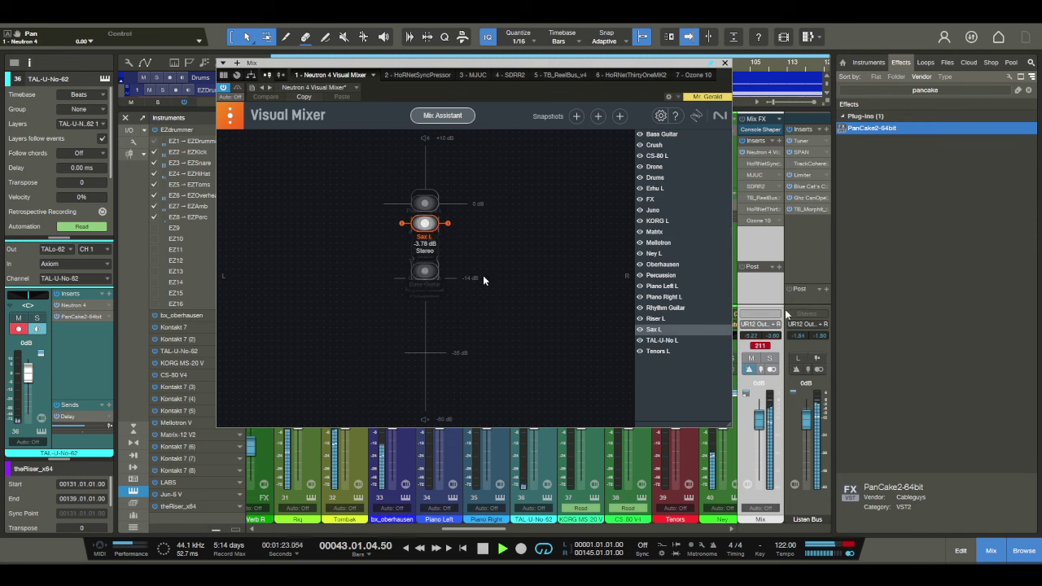
{"action": "left_click_drag", "start_coordinate": [425, 227], "coordinate": [426, 216]}
{"action": "left_click", "coordinate": [426, 214]}
{"action": "left_click_drag", "start_coordinate": [425, 216], "coordinate": [427, 222]}
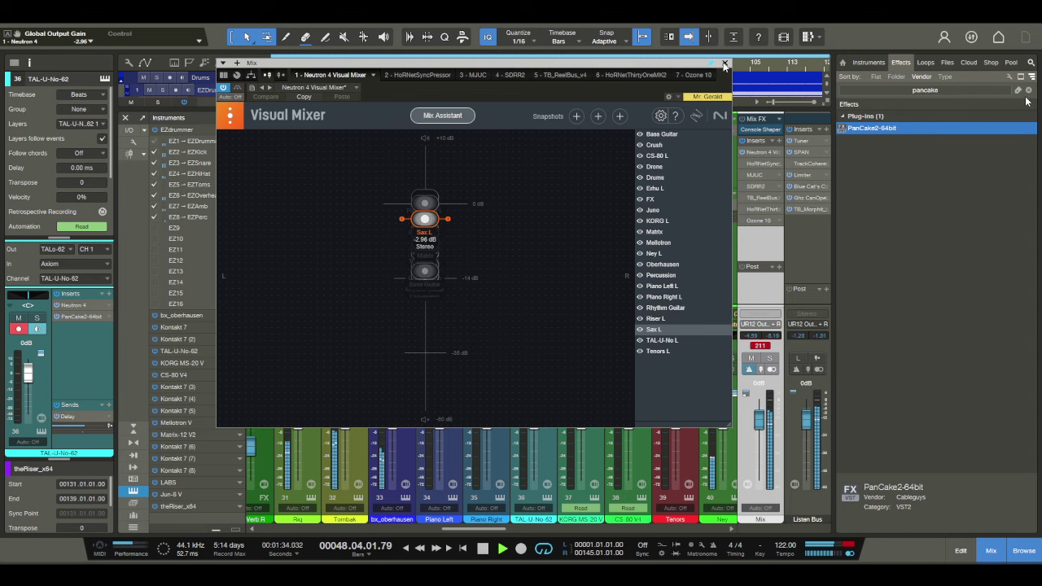
{"action": "left_click", "coordinate": [991, 550]}
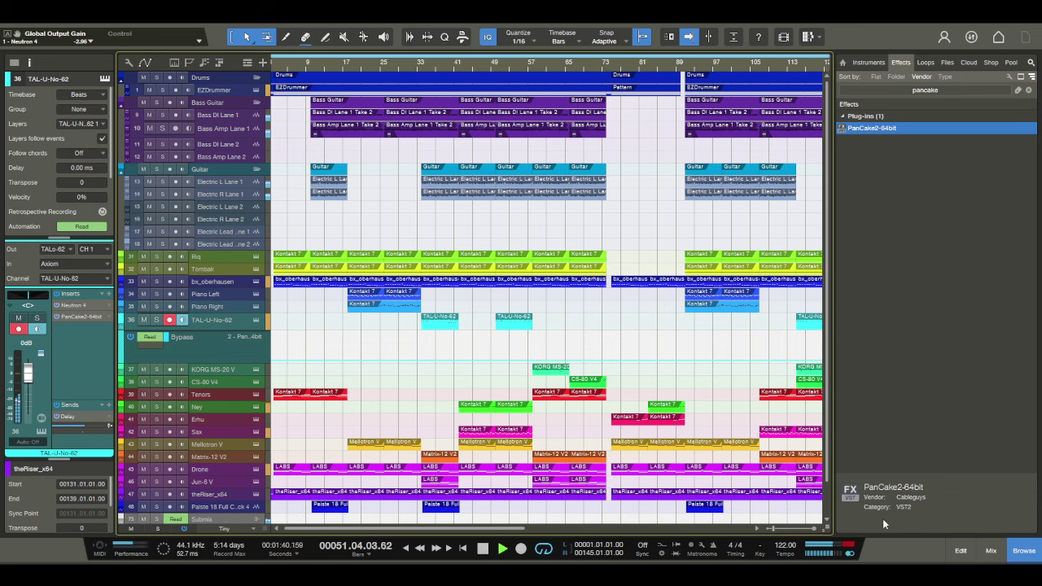
Step: Reopen the Visual Mixer, raise the Mellotron to about -7.1 dB, and hide the console again
{"action": "left_click", "coordinate": [990, 550]}
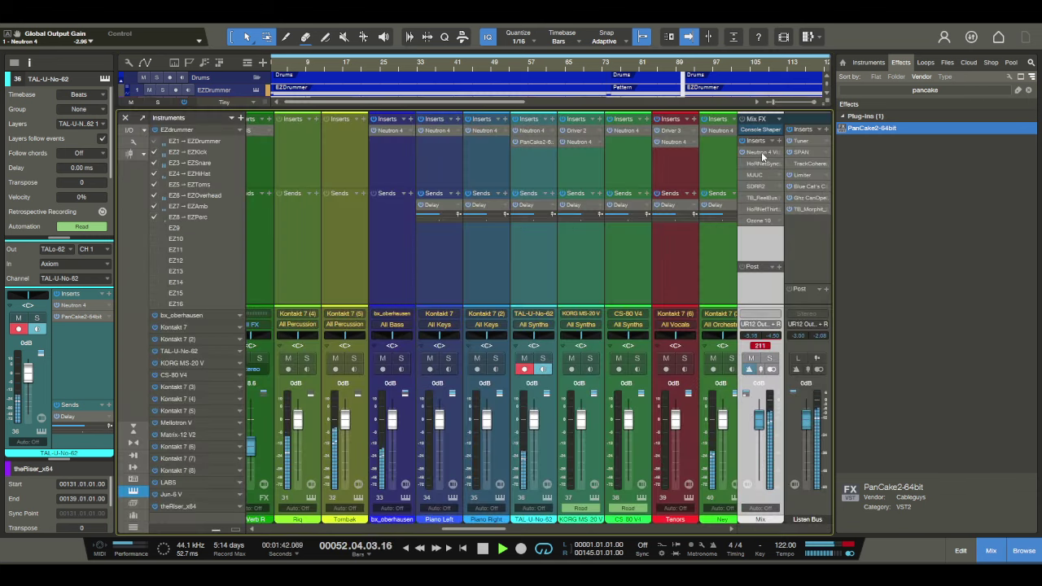
{"action": "left_click", "coordinate": [762, 154]}
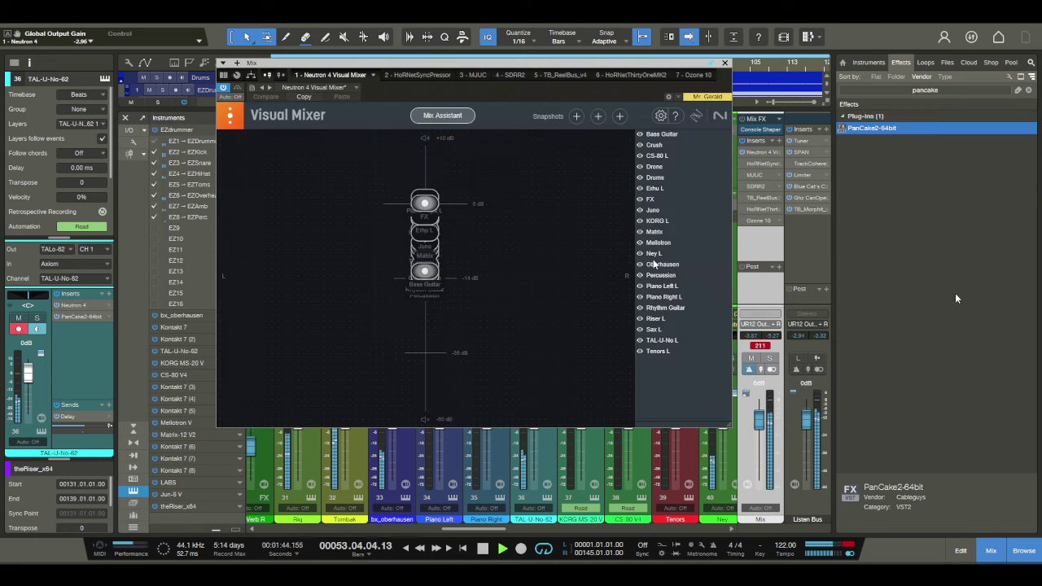
{"action": "left_click", "coordinate": [658, 243]}
{"action": "left_click_drag", "start_coordinate": [424, 257], "coordinate": [425, 242]}
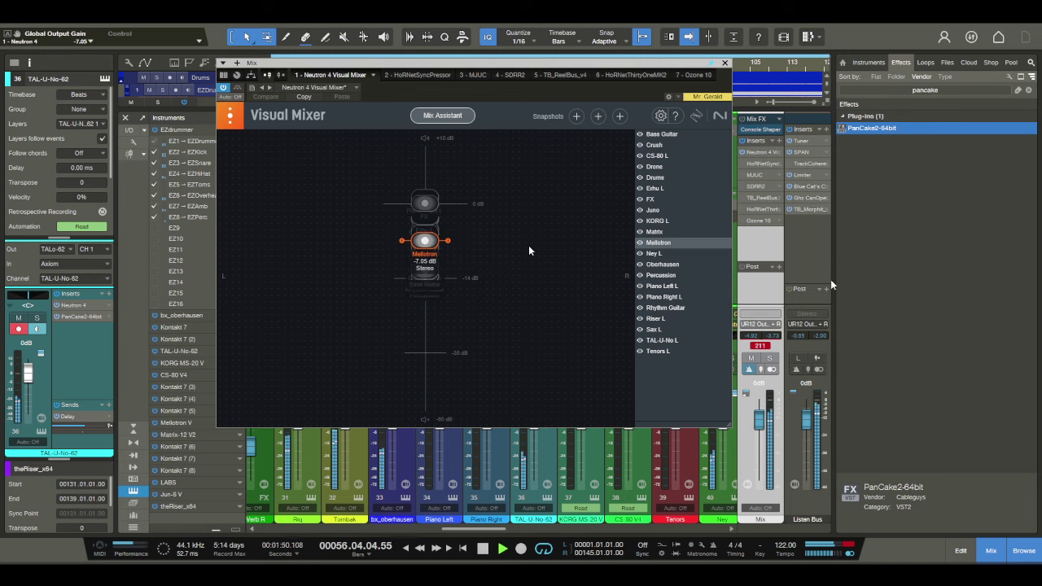
{"action": "key", "text": "Escape"}
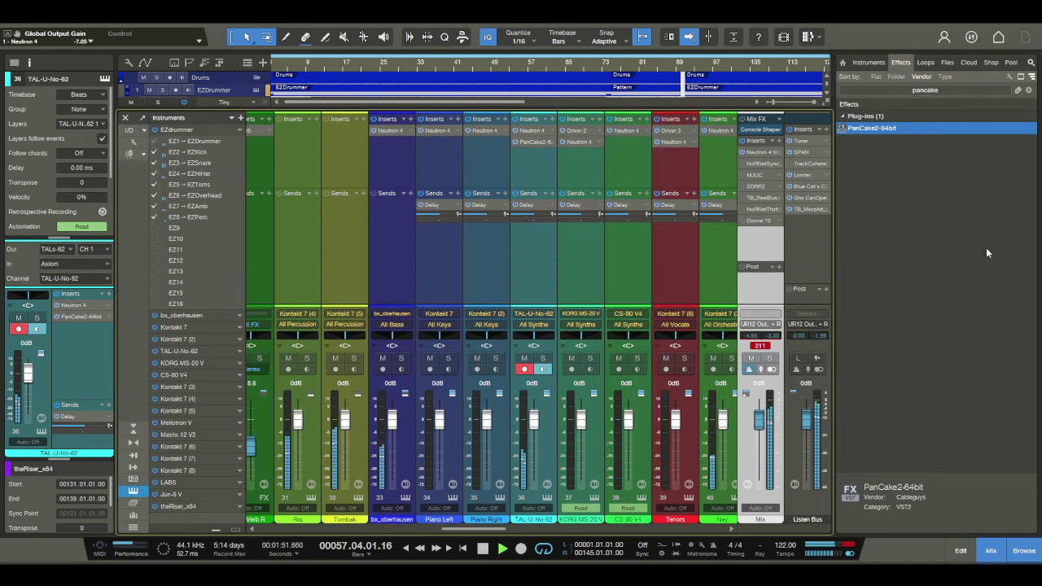
{"action": "left_click", "coordinate": [991, 550]}
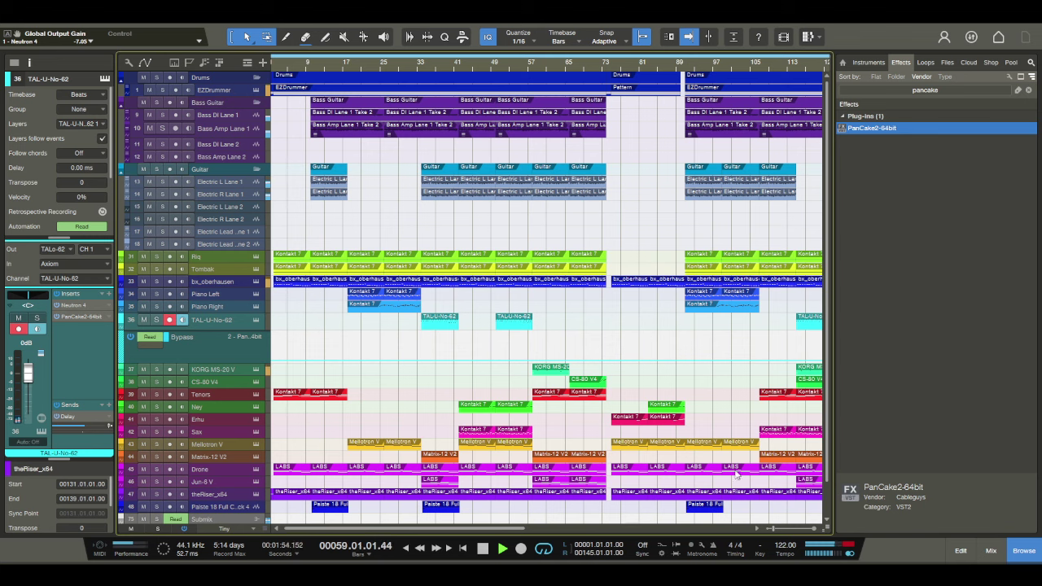
{"action": "left_click", "coordinate": [990, 550]}
{"action": "left_click", "coordinate": [991, 550]}
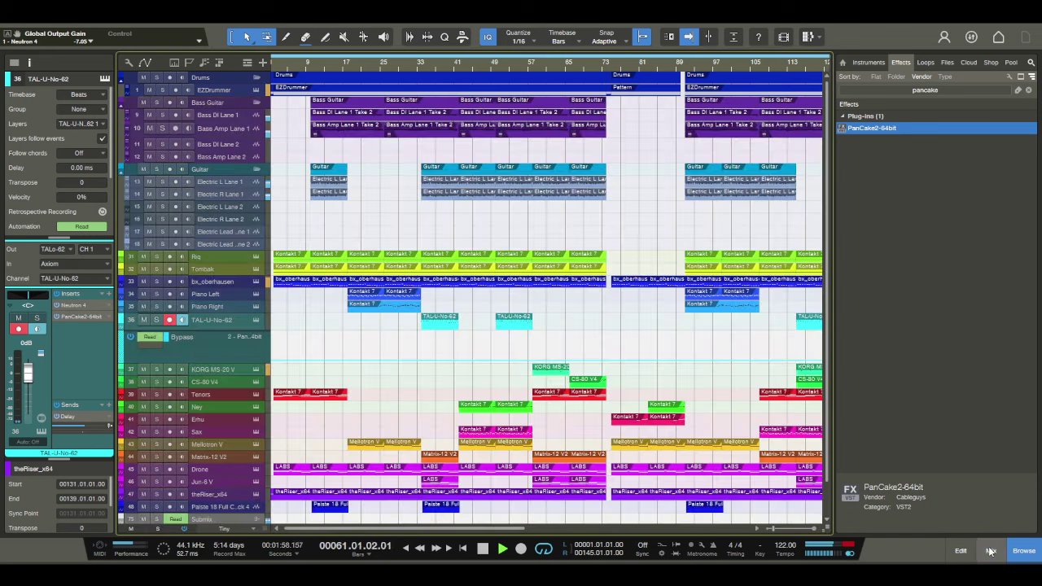
{"action": "left_click", "coordinate": [990, 551]}
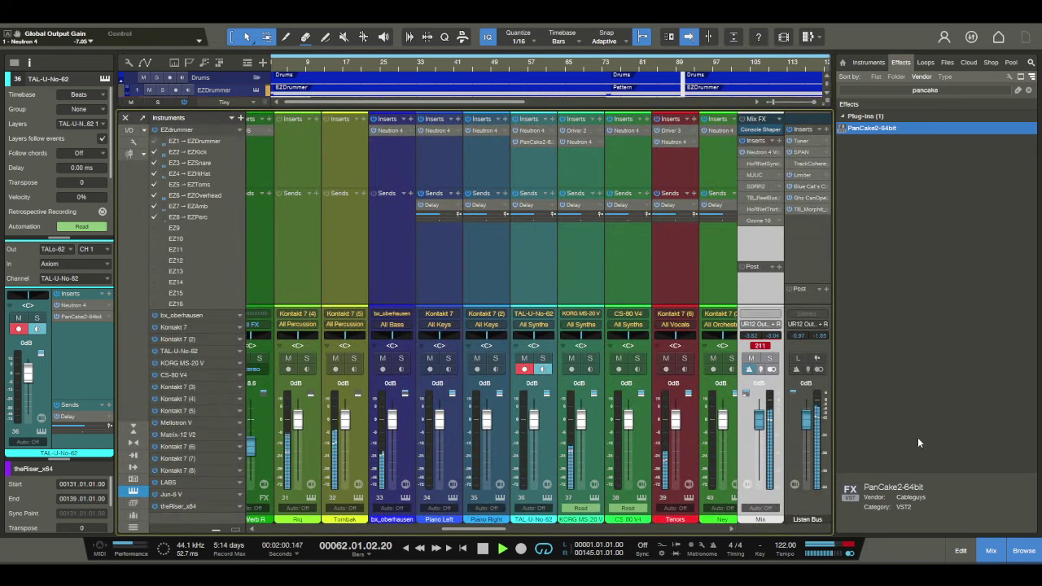
{"action": "left_click", "coordinate": [989, 551]}
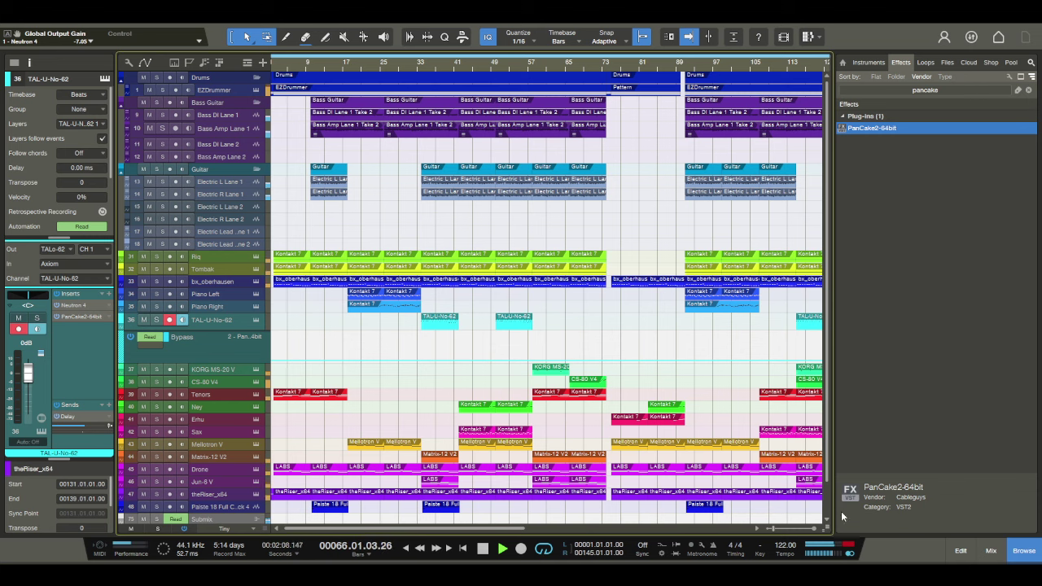
Step: Raise the CS-80 to about 1.4 dB in the Visual Mixer, then close it and the console
{"action": "left_click", "coordinate": [990, 550]}
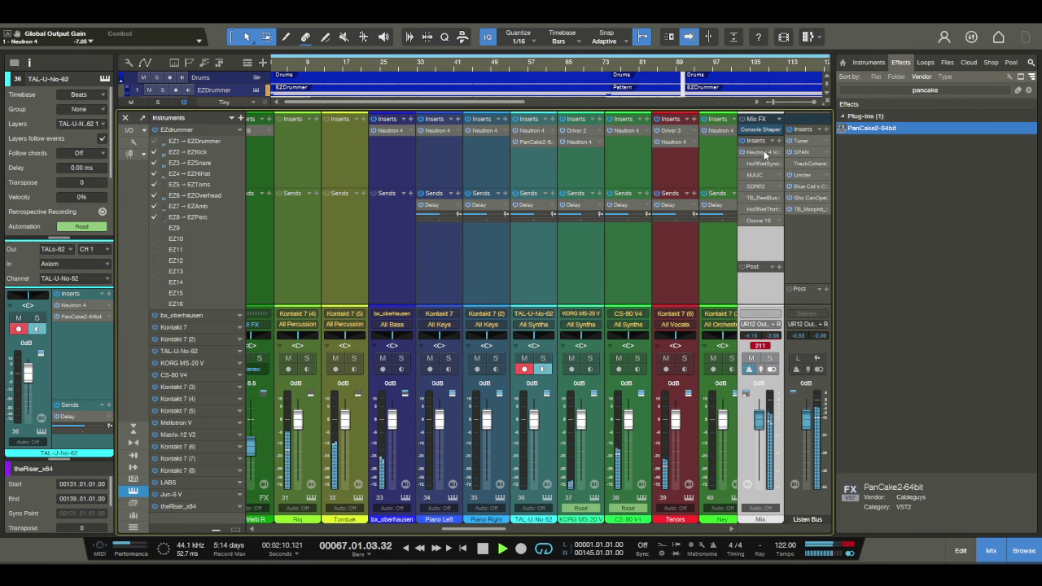
{"action": "left_click", "coordinate": [763, 153]}
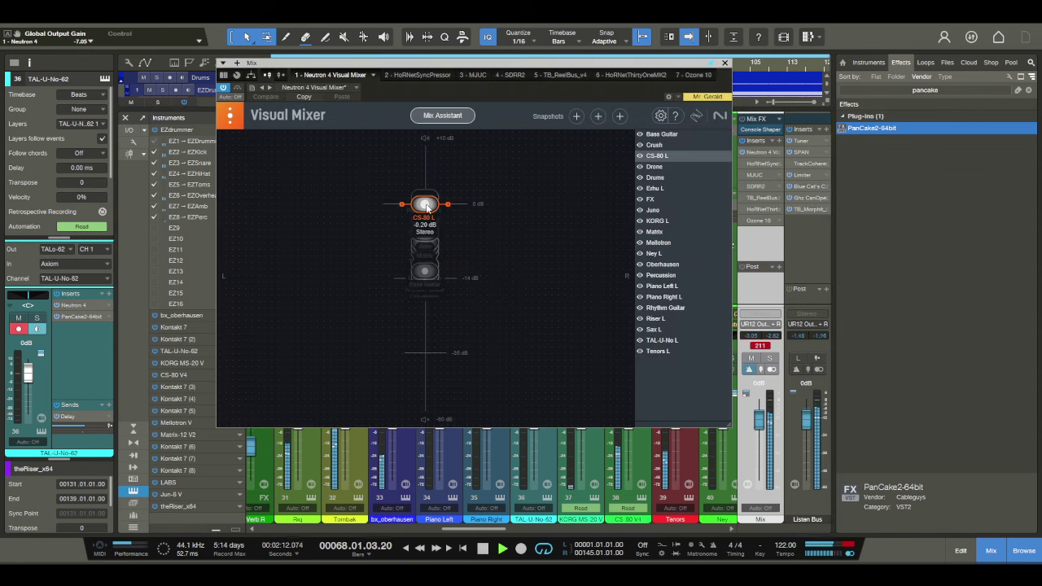
{"action": "left_click_drag", "start_coordinate": [425, 209], "coordinate": [427, 196]}
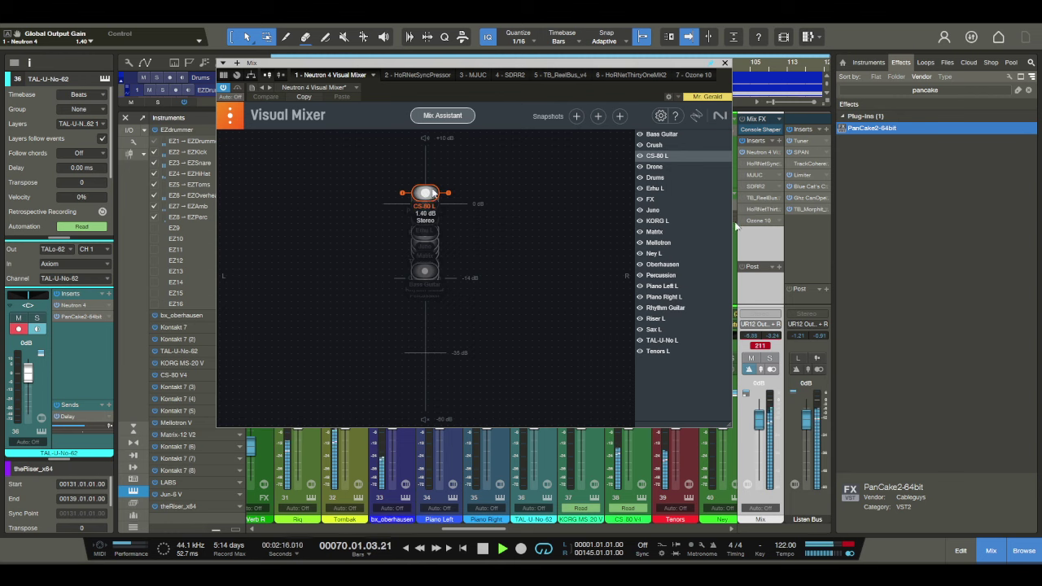
{"action": "left_click", "coordinate": [725, 64]}
{"action": "left_click", "coordinate": [992, 551]}
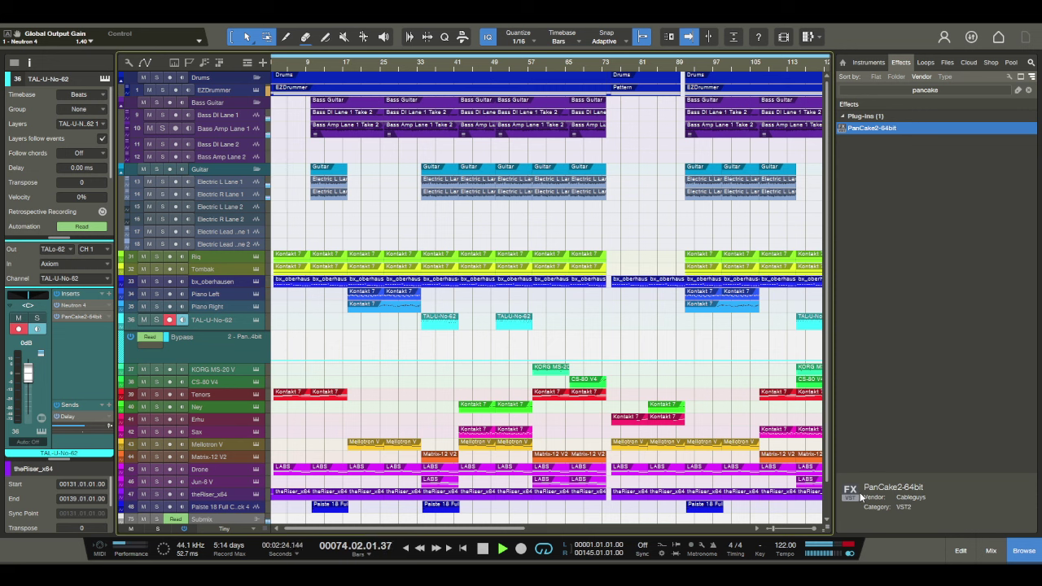
Step: Move playback to around bar 109, raise the Tenors to about -9.2 dB in the Visual Mixer, and close it
{"action": "left_click_drag", "start_coordinate": [510, 531], "coordinate": [577, 531]}
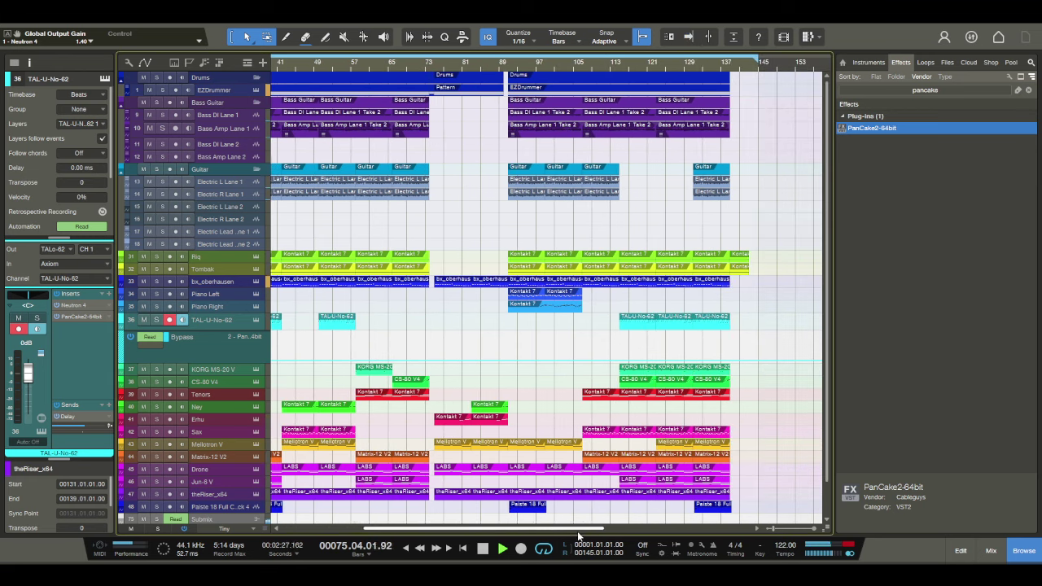
{"action": "left_click", "coordinate": [511, 73]}
{"action": "key", "text": "f"}
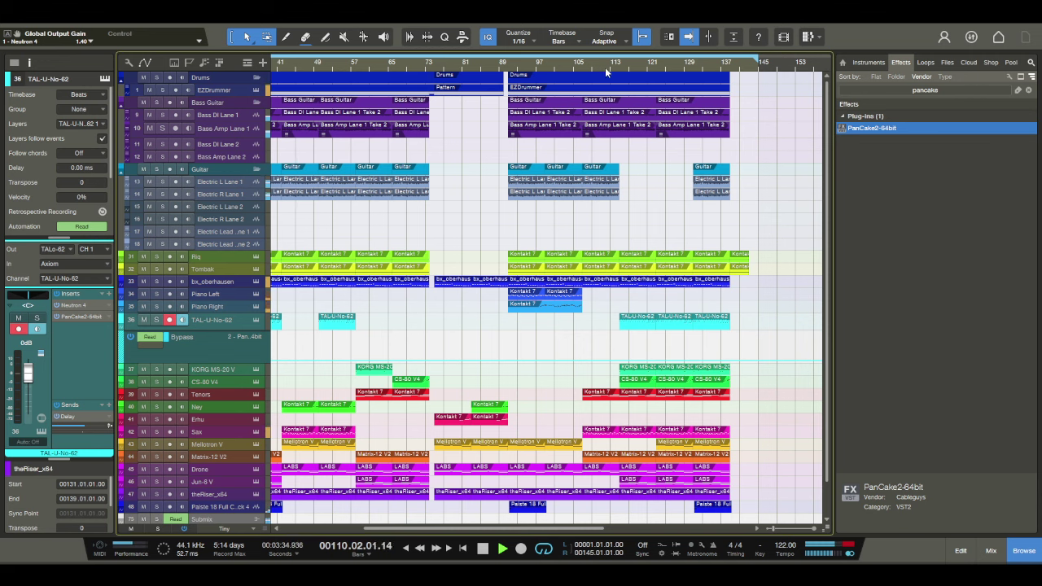
{"action": "left_click", "coordinate": [991, 550]}
{"action": "left_click", "coordinate": [761, 153]}
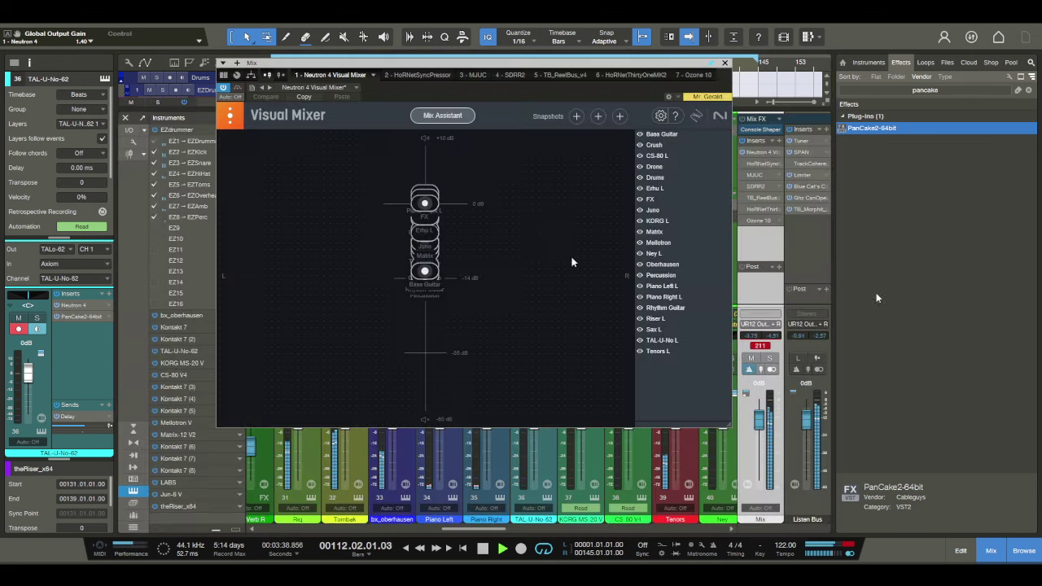
{"action": "left_click", "coordinate": [656, 351]}
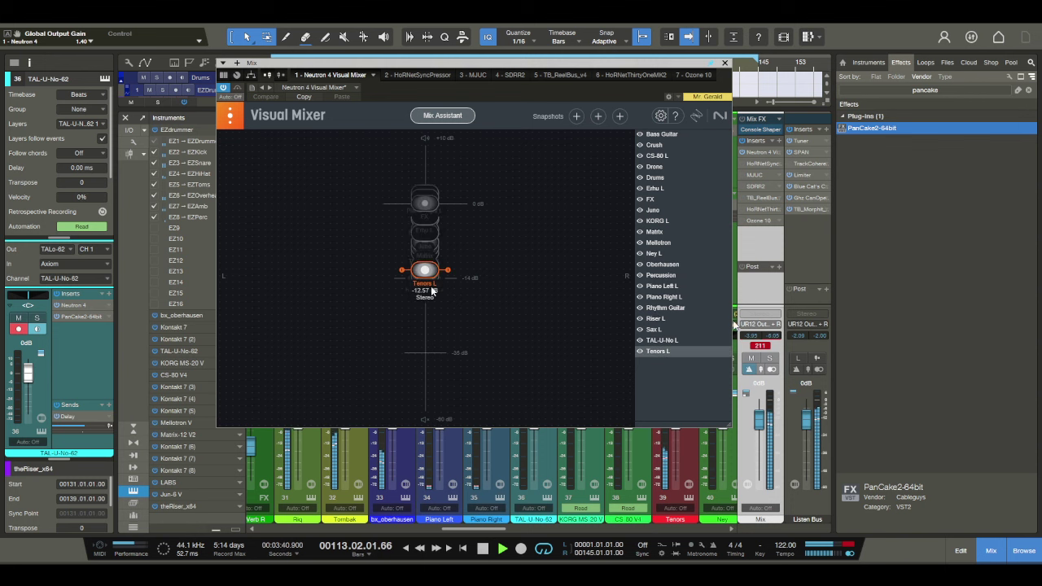
{"action": "left_click_drag", "start_coordinate": [424, 271], "coordinate": [425, 246]}
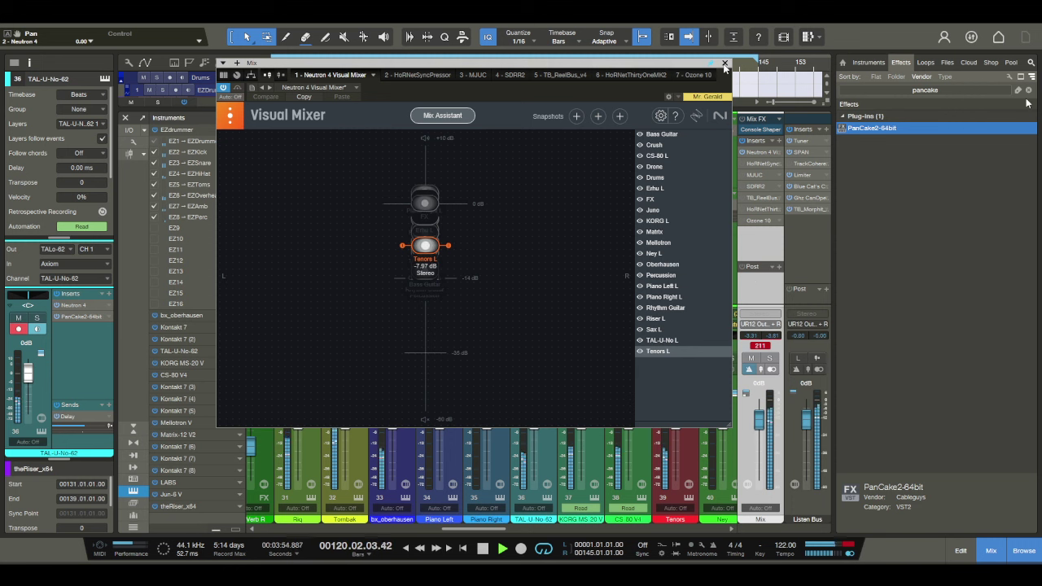
{"action": "key", "text": "Escape"}
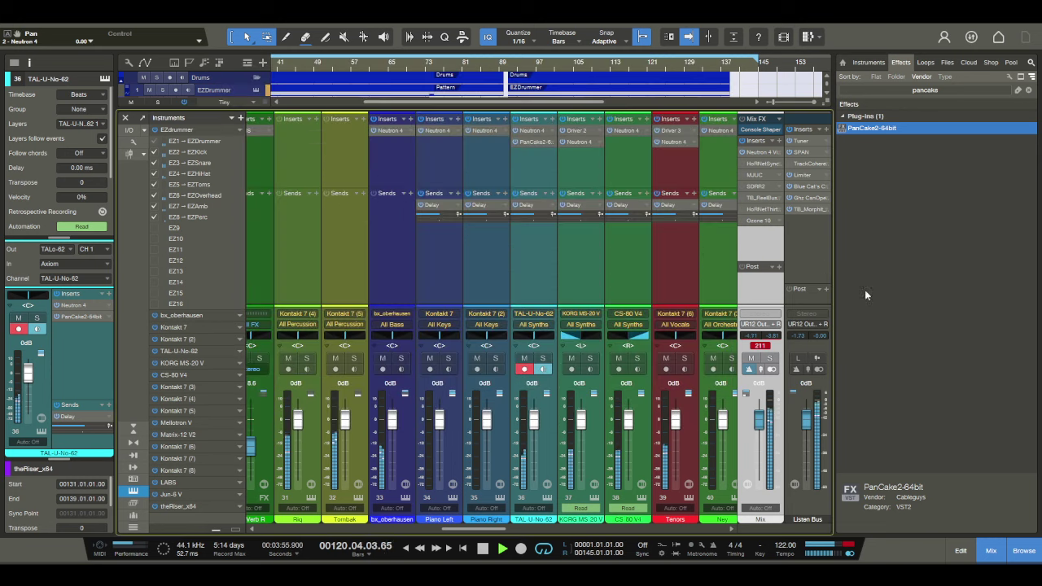
{"action": "left_click", "coordinate": [764, 151]}
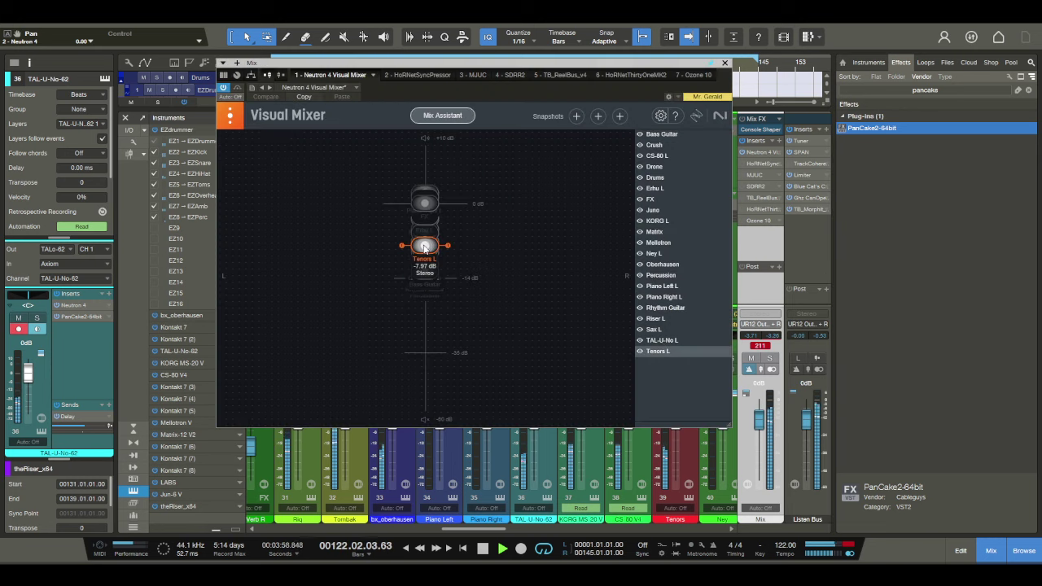
{"action": "left_click_drag", "start_coordinate": [425, 246], "coordinate": [428, 258]}
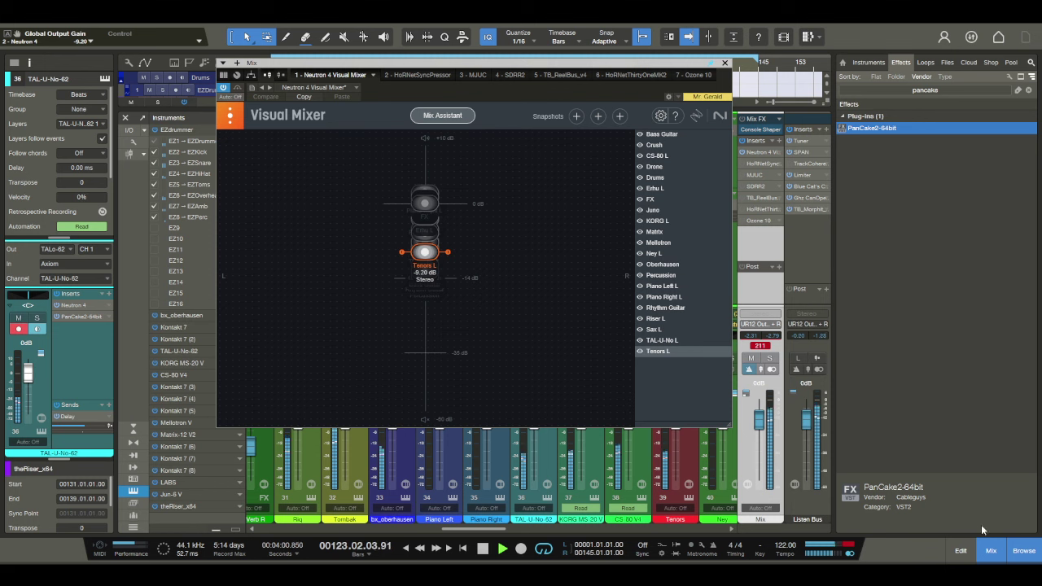
{"action": "left_click", "coordinate": [992, 552]}
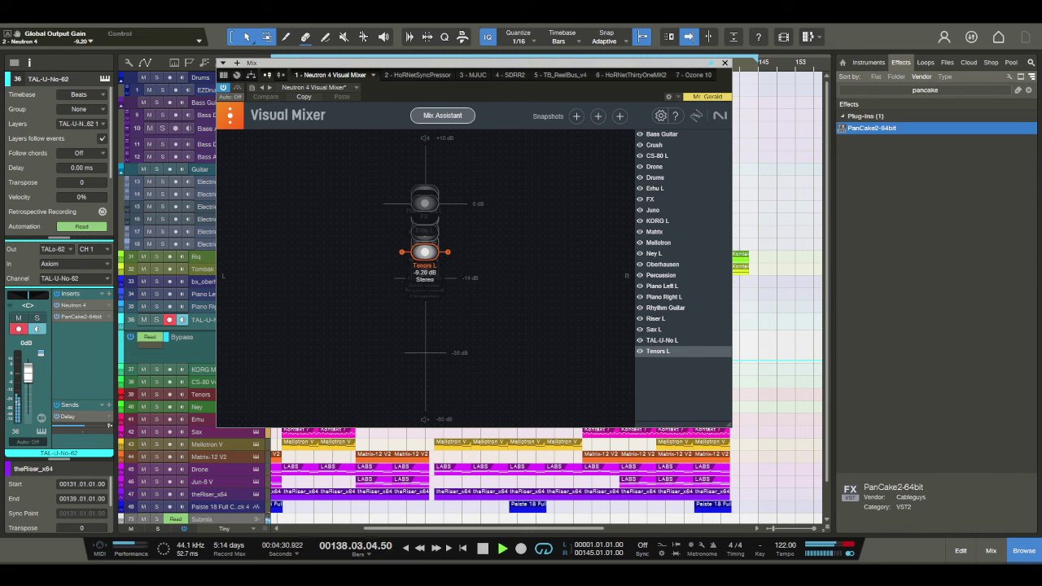
{"action": "left_click", "coordinate": [725, 63]}
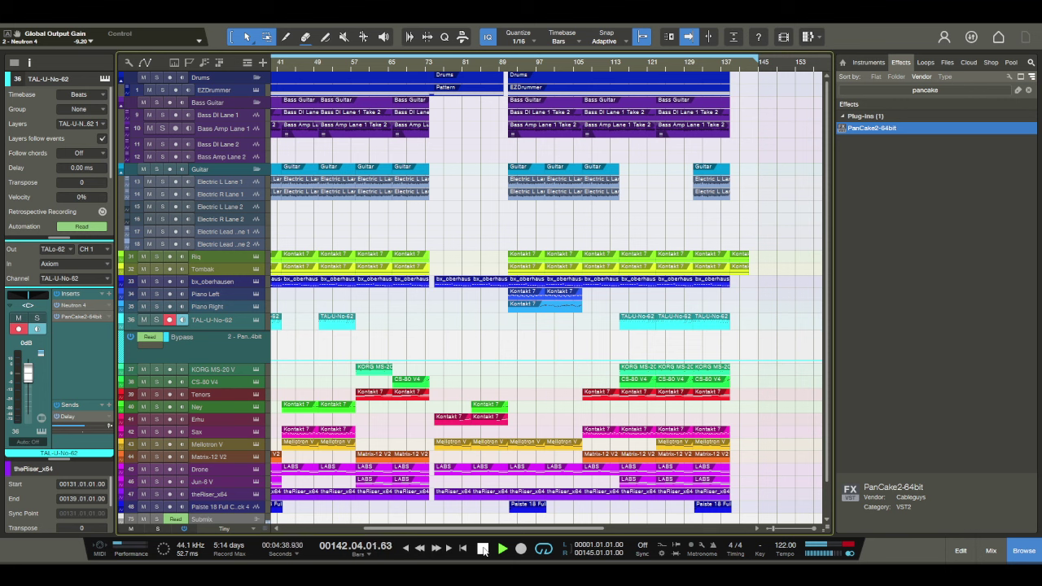
Step: Audition an earlier section from around bar 17, raise the Bass Guitar to about -10.4 dB in the Visual Mixer, and hide the console
{"action": "left_click", "coordinate": [483, 549]}
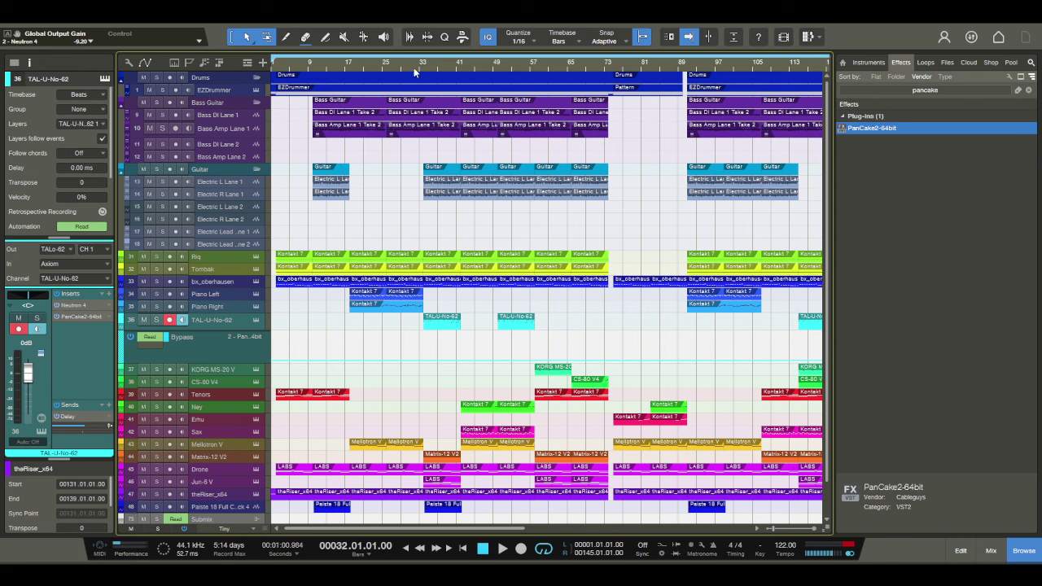
{"action": "key", "text": "space"}
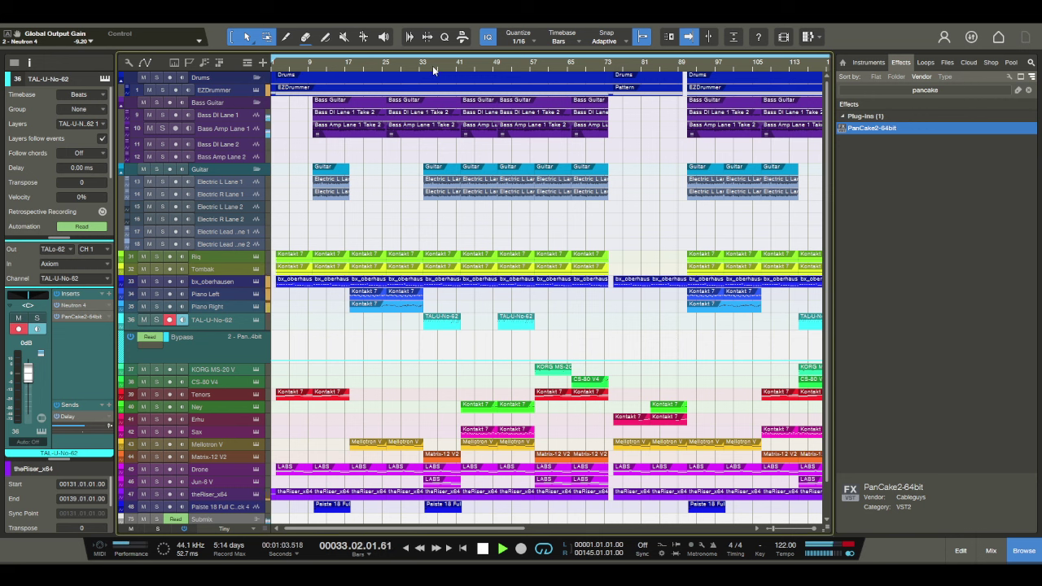
{"action": "left_click", "coordinate": [344, 63]}
{"action": "left_click", "coordinate": [990, 546]}
{"action": "left_click", "coordinate": [759, 152]}
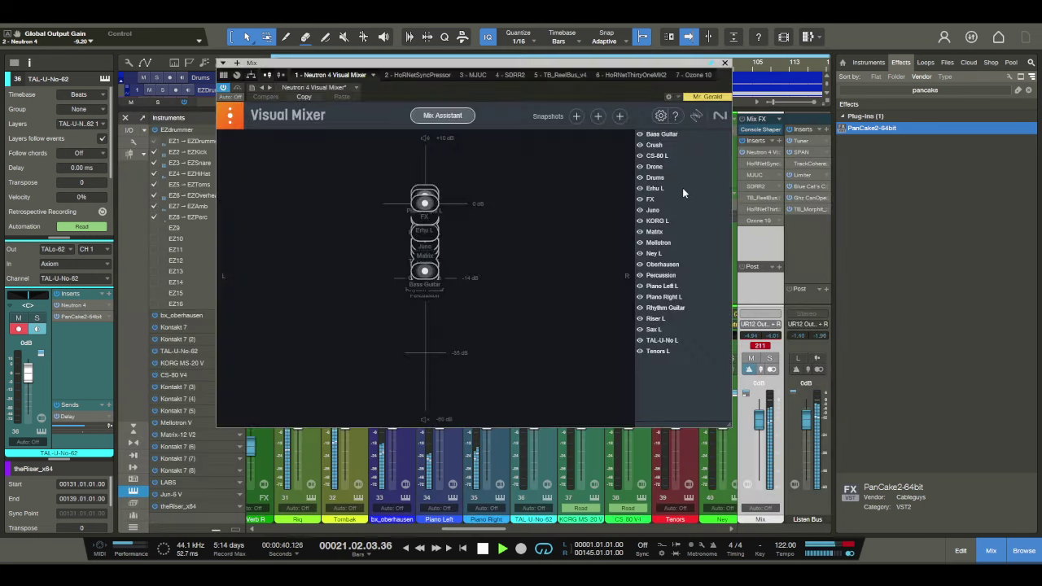
{"action": "left_click", "coordinate": [657, 137]}
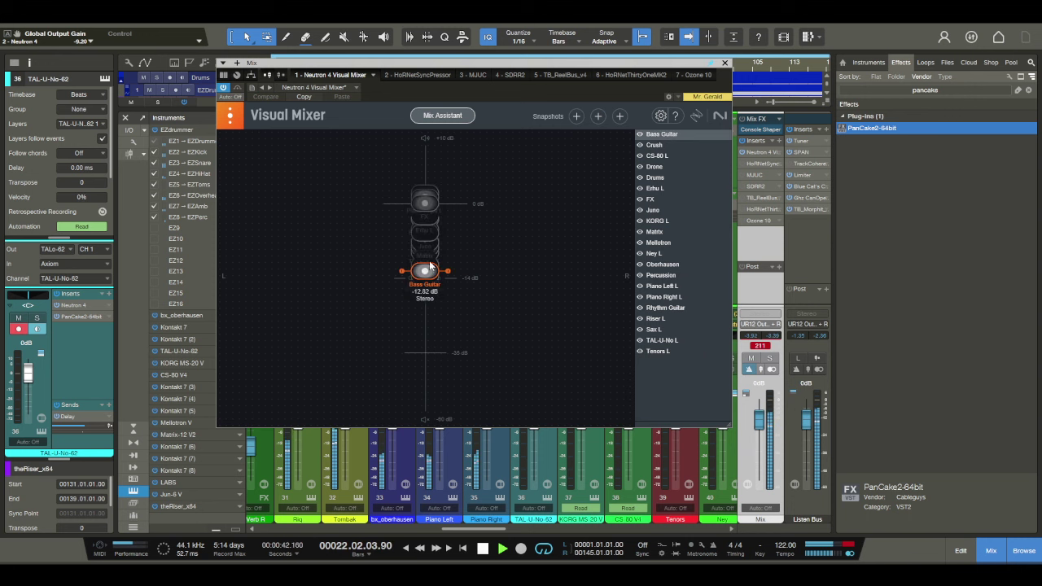
{"action": "mouse_move", "coordinate": [430, 268]}
{"action": "left_mouse_down"}
{"action": "mouse_move", "coordinate": [422, 275]}
{"action": "mouse_move", "coordinate": [424, 187]}
{"action": "mouse_move", "coordinate": [426, 254]}
{"action": "left_mouse_up"}
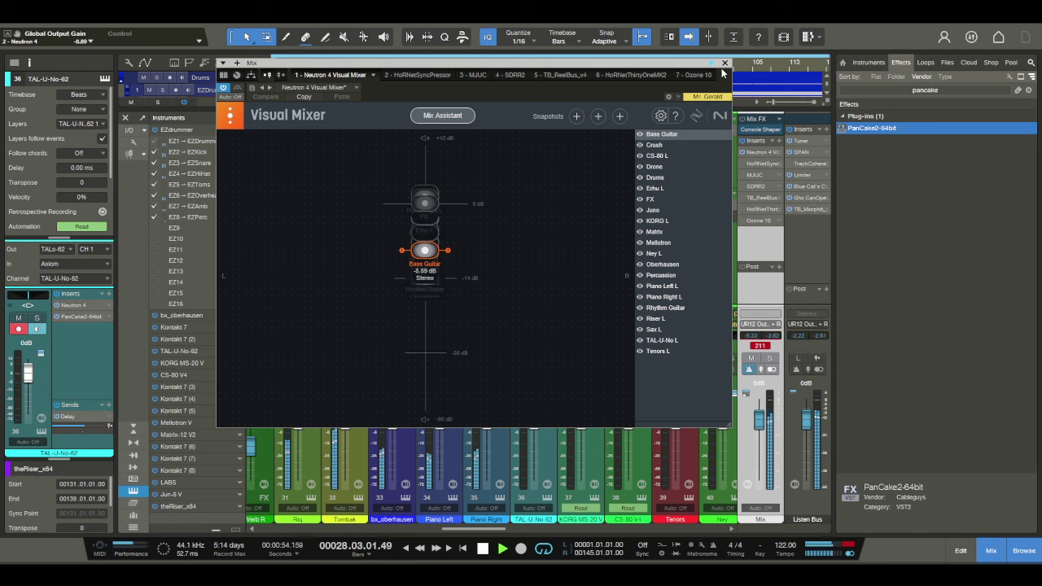
{"action": "left_click_drag", "start_coordinate": [424, 256], "coordinate": [426, 262]}
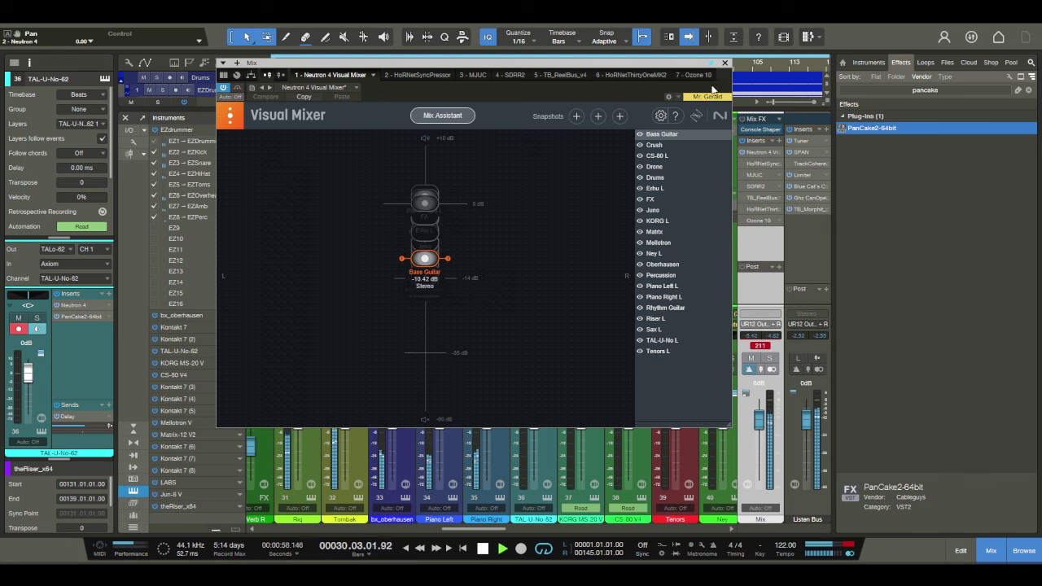
{"action": "left_click", "coordinate": [724, 64]}
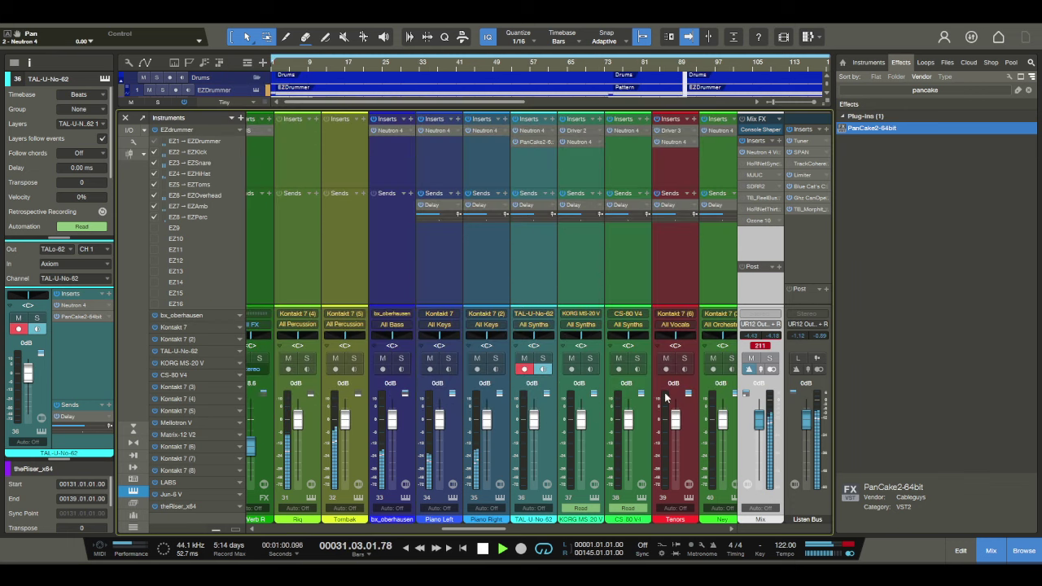
{"action": "left_click", "coordinate": [985, 552]}
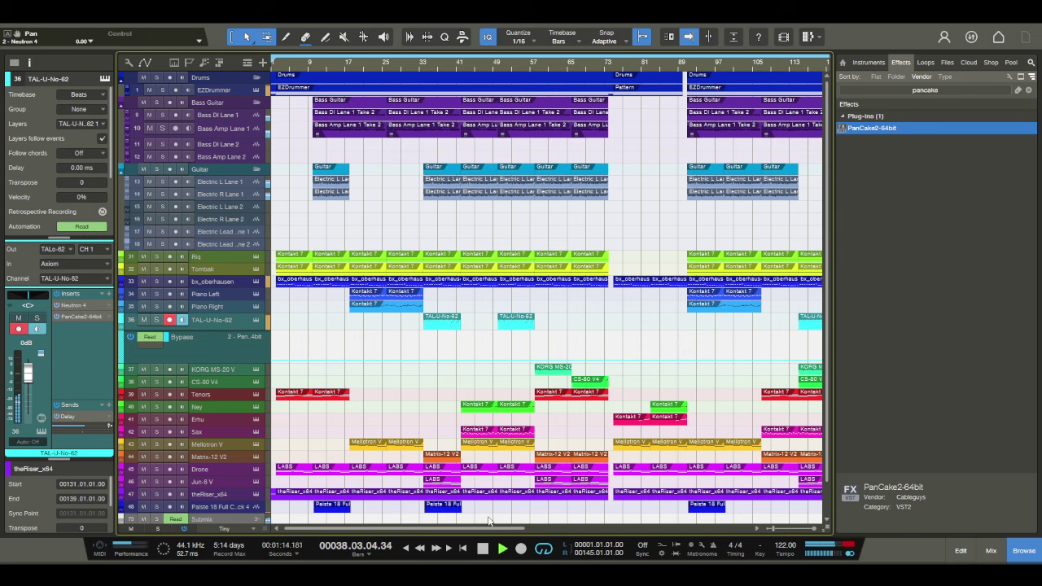
Step: Play from bar 131, lower the threshold of HoRNet SyncPressor on the Mix bus to about -15.7 dB, and close the plug-in
{"action": "scroll", "coordinate": [588, 271], "scroll_direction": "right", "scroll_amount": 6}
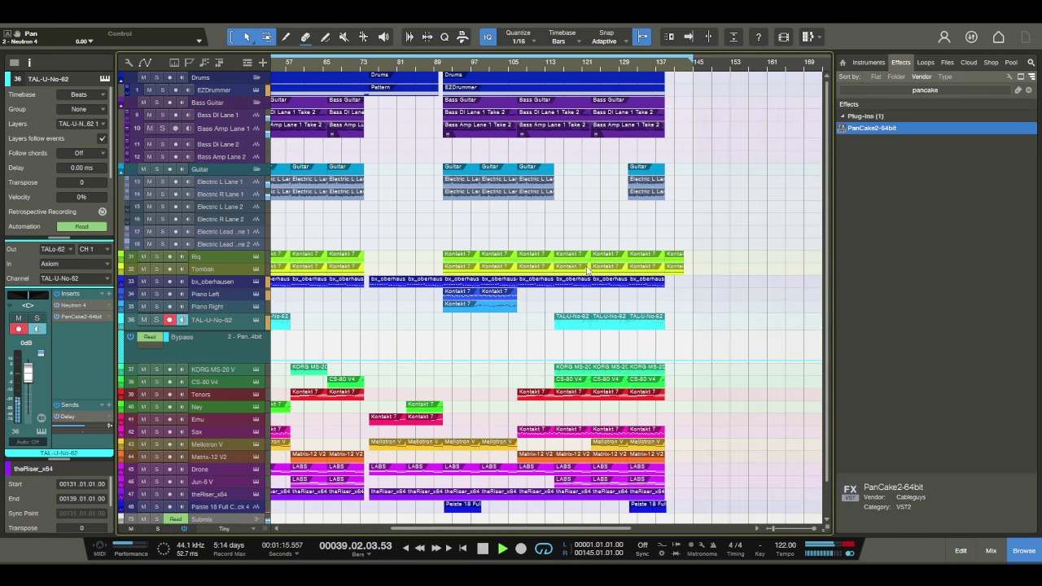
{"action": "left_click", "coordinate": [632, 67]}
{"action": "key", "text": "f"}
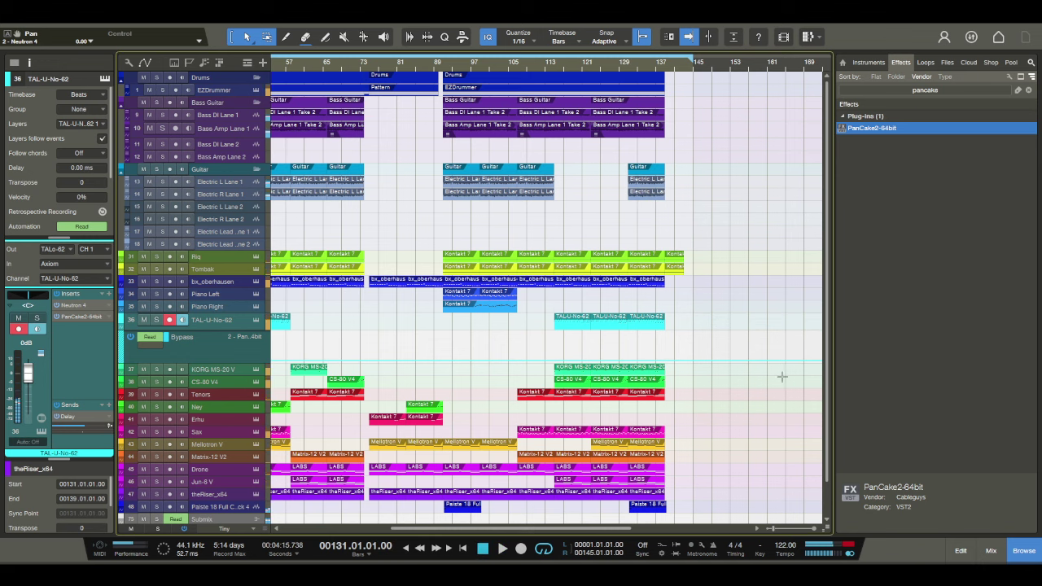
{"action": "left_click", "coordinate": [990, 550]}
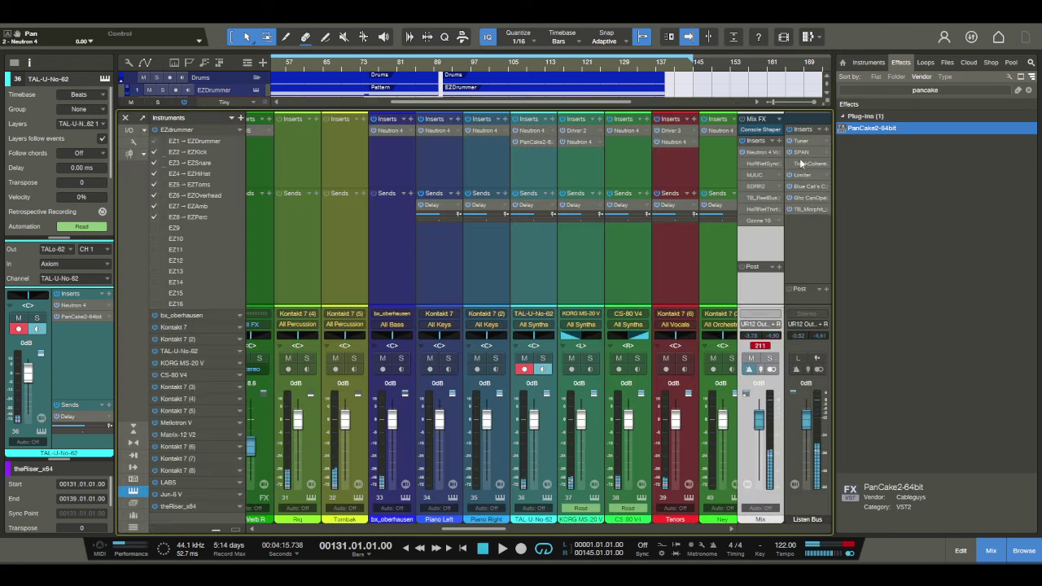
{"action": "left_click", "coordinate": [753, 162]}
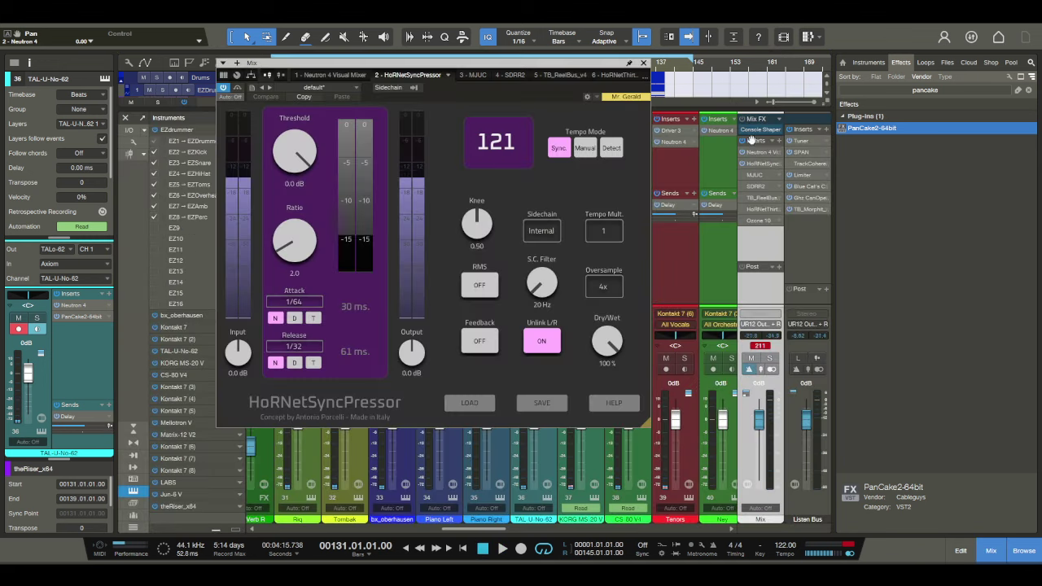
{"action": "key", "text": "space"}
{"action": "left_click_drag", "start_coordinate": [294, 152], "coordinate": [295, 174]}
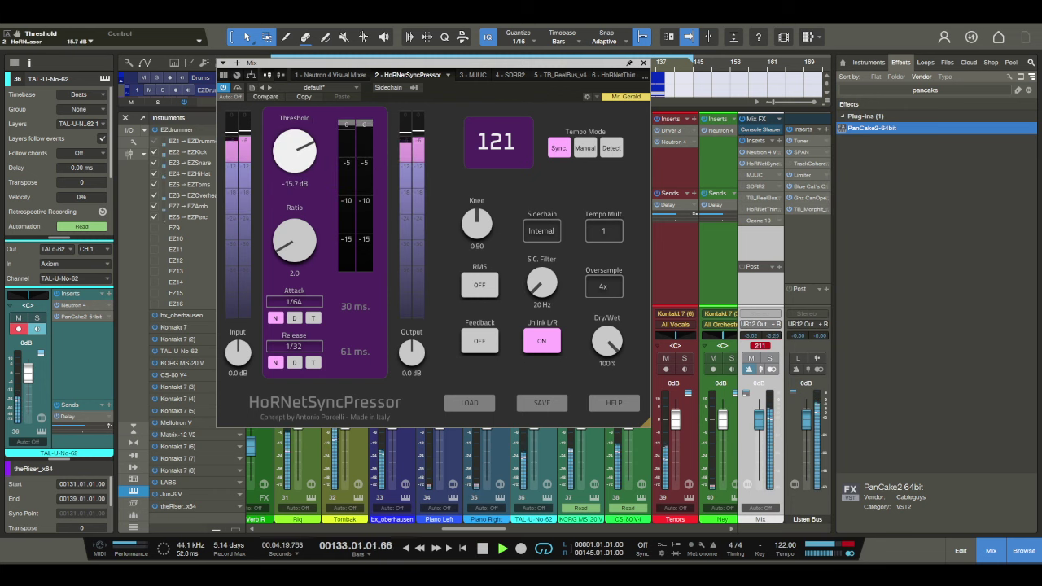
{"action": "left_click", "coordinate": [643, 62]}
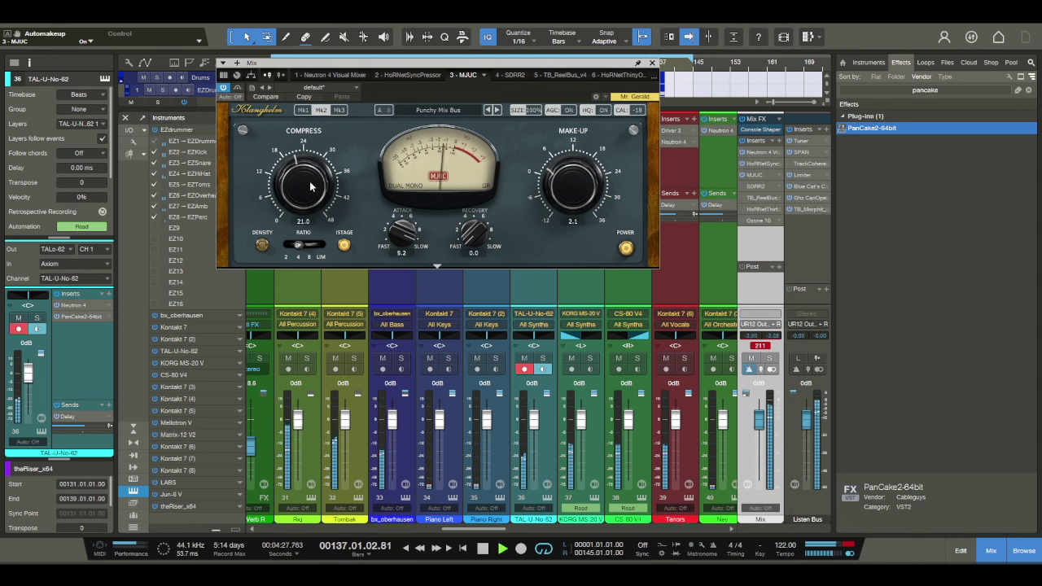
Step: Lower the Compress amount of MJUC on the Mix bus to 19.8, stop playback, and close the plug-in
{"action": "left_click_drag", "start_coordinate": [311, 187], "coordinate": [307, 188]}
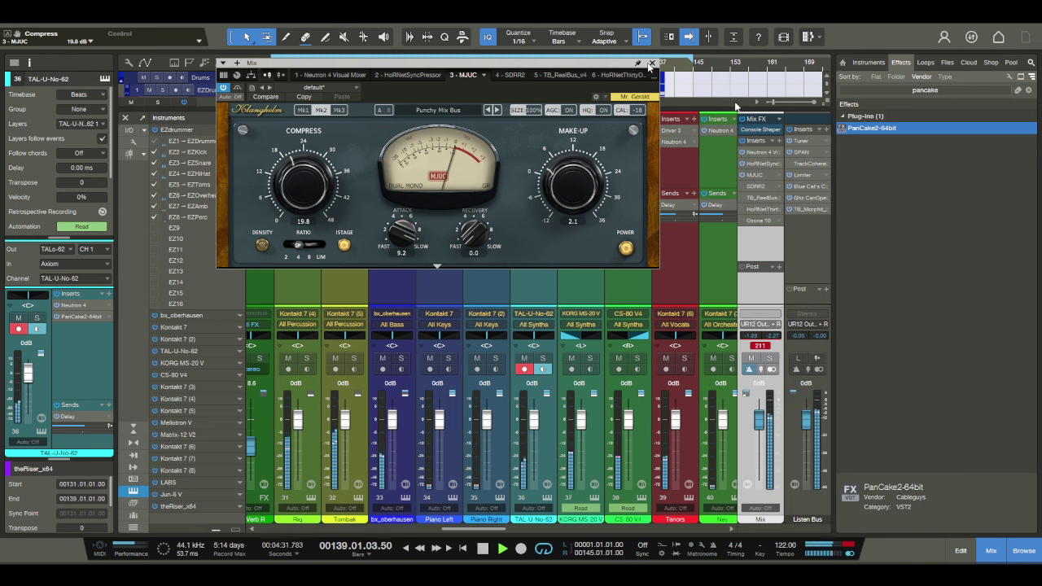
{"action": "key", "text": "space"}
{"action": "key", "text": "ctrl+w"}
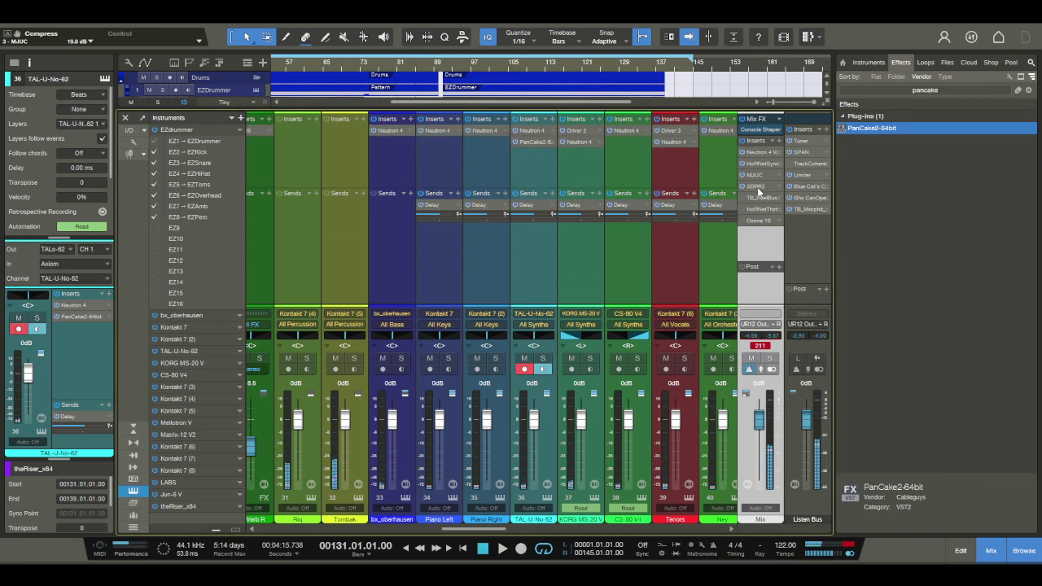
Step: Set the SDRR2 input trim on the Mix bus to -5.6 dB during playback and close the plug-in
{"action": "left_click", "coordinate": [756, 186]}
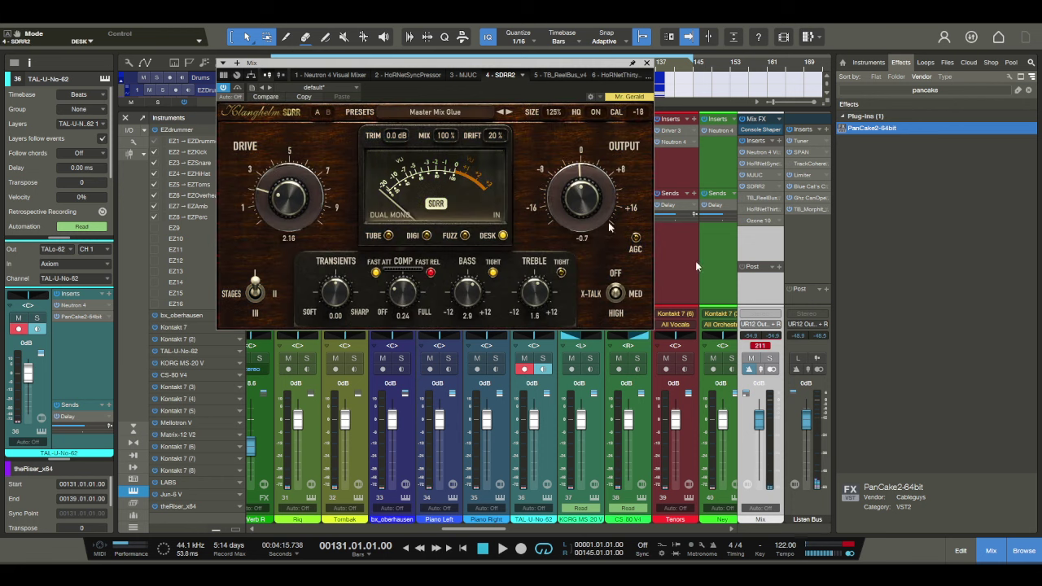
{"action": "key", "text": "space"}
{"action": "left_click_drag", "start_coordinate": [397, 136], "coordinate": [397, 162]}
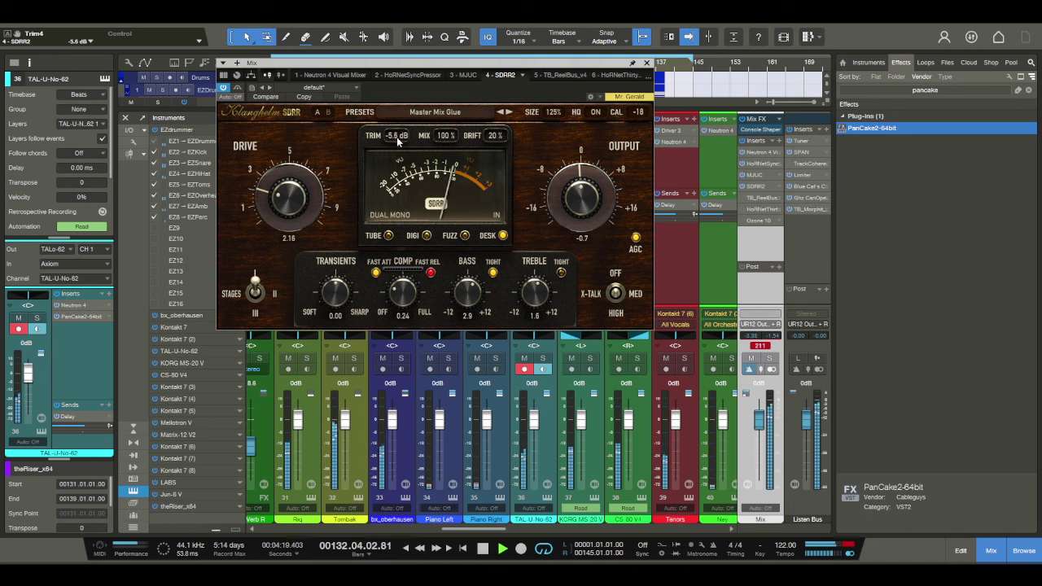
{"action": "key", "text": "ctrl+w"}
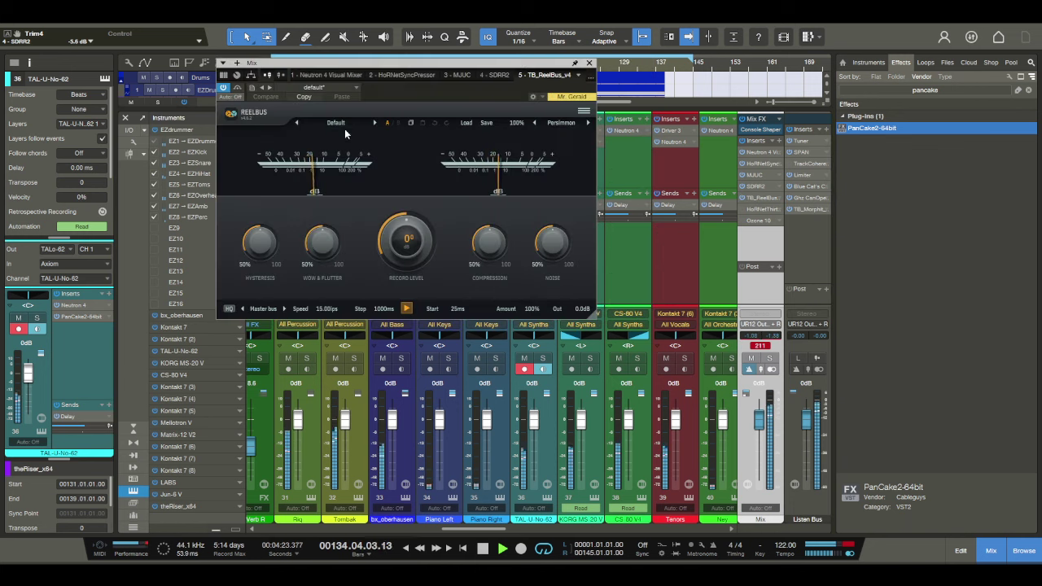
Step: Load a 30 ips preset in ReelBus on the Mix bus and close the plug-in
{"action": "left_click", "coordinate": [344, 128]}
{"action": "left_click", "coordinate": [337, 162]}
{"action": "left_click", "coordinate": [588, 64]}
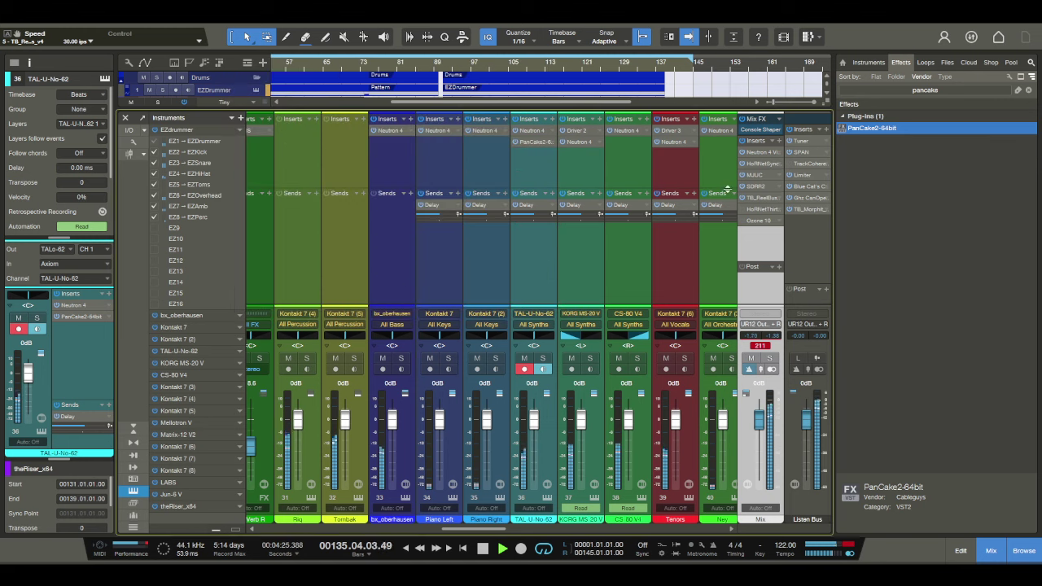
Step: Set the Auto EQ mode of HoRNet ThirtyOne MK2 on the Mix bus to Continuous, then close it and stop playback
{"action": "left_click", "coordinate": [763, 208]}
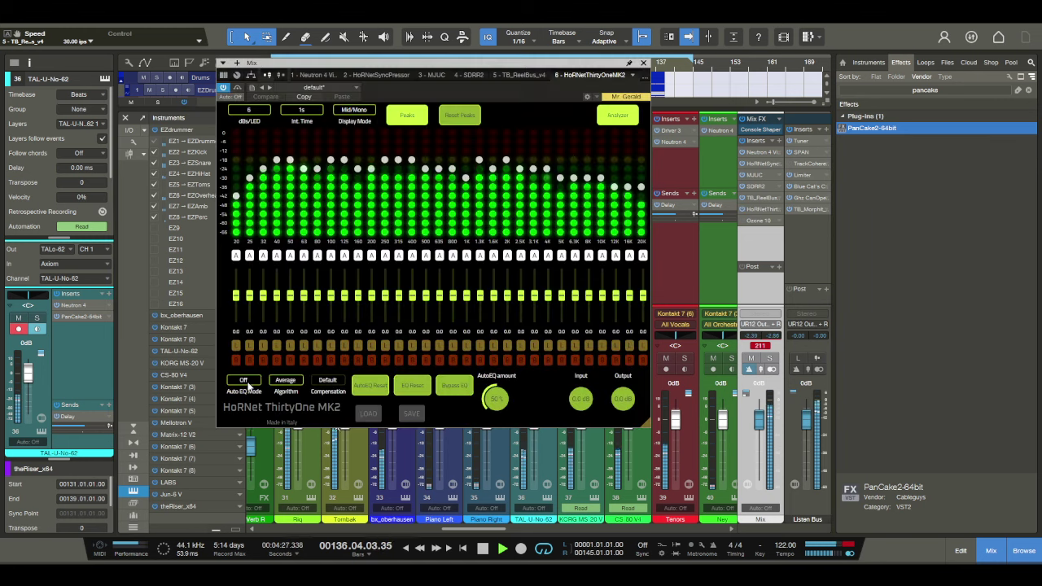
{"action": "left_click", "coordinate": [732, 104]}
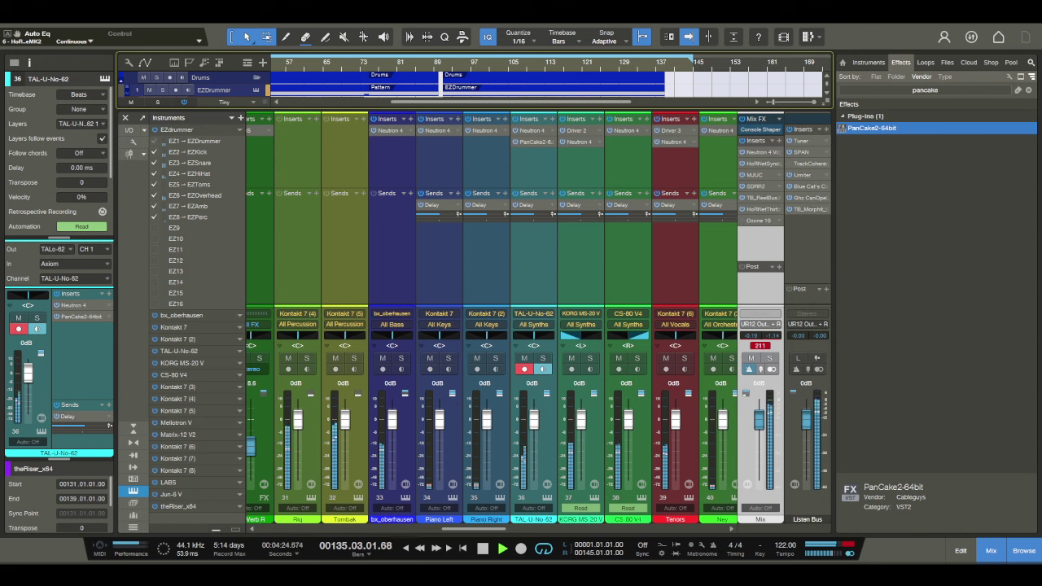
{"action": "key", "text": "space"}
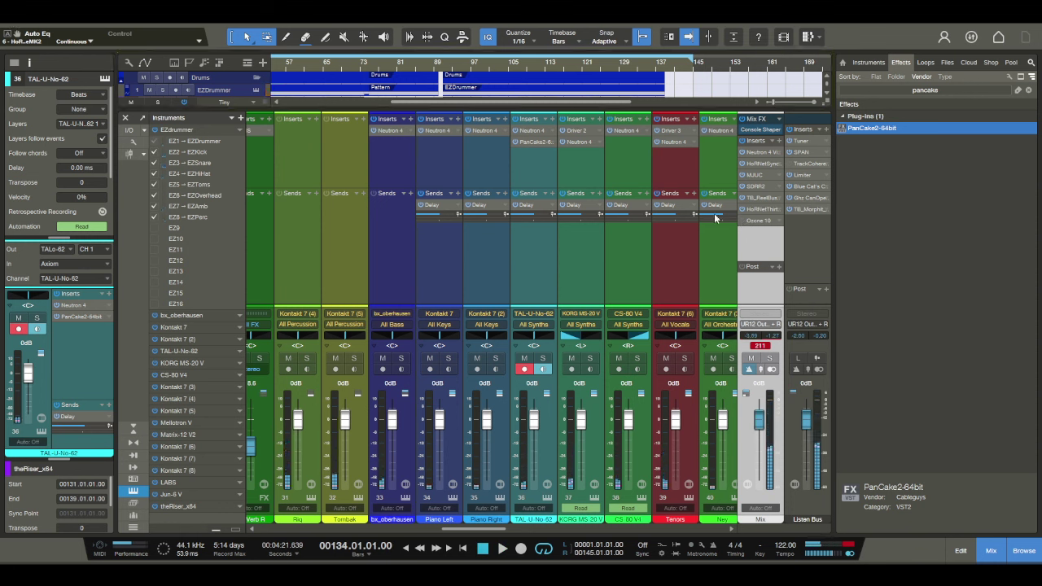
Step: Run the Ozone 10 assistant on the Mix bus from bar 132 and choose the Jazz tone target
{"action": "left_click", "coordinate": [634, 67]}
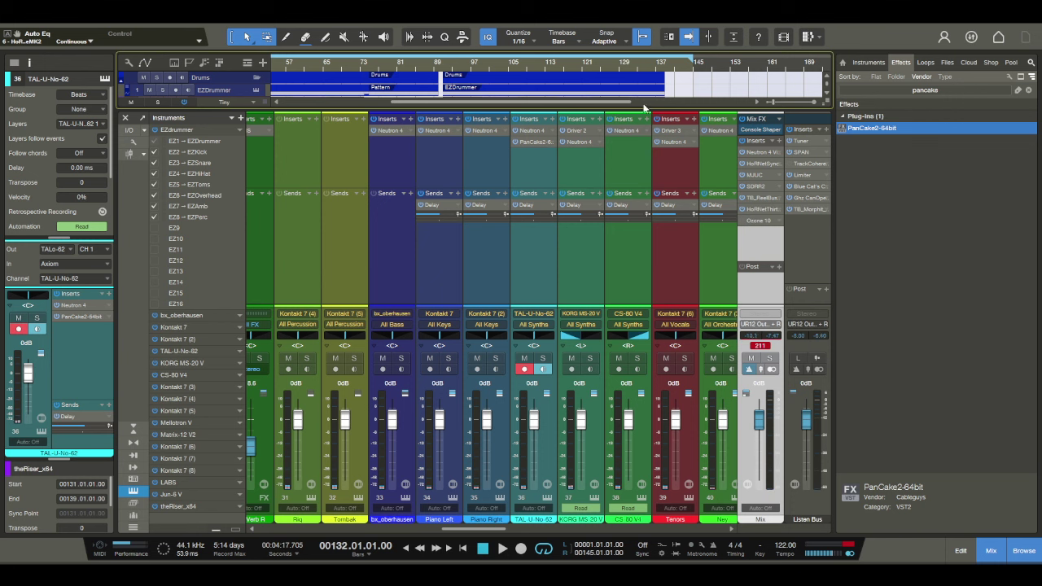
{"action": "key", "text": "space"}
{"action": "key", "text": "space"}
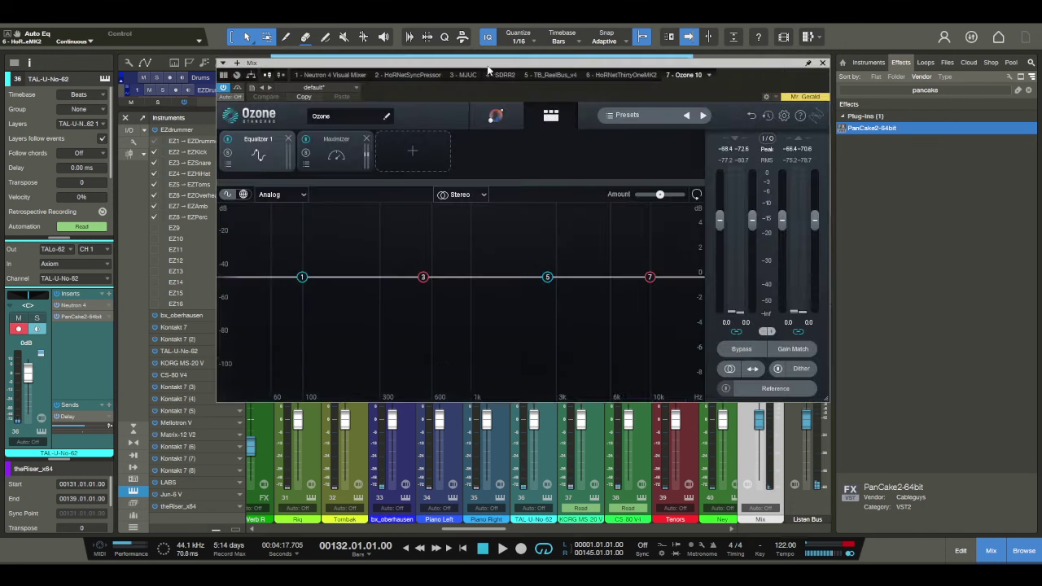
{"action": "left_click", "coordinate": [495, 115]}
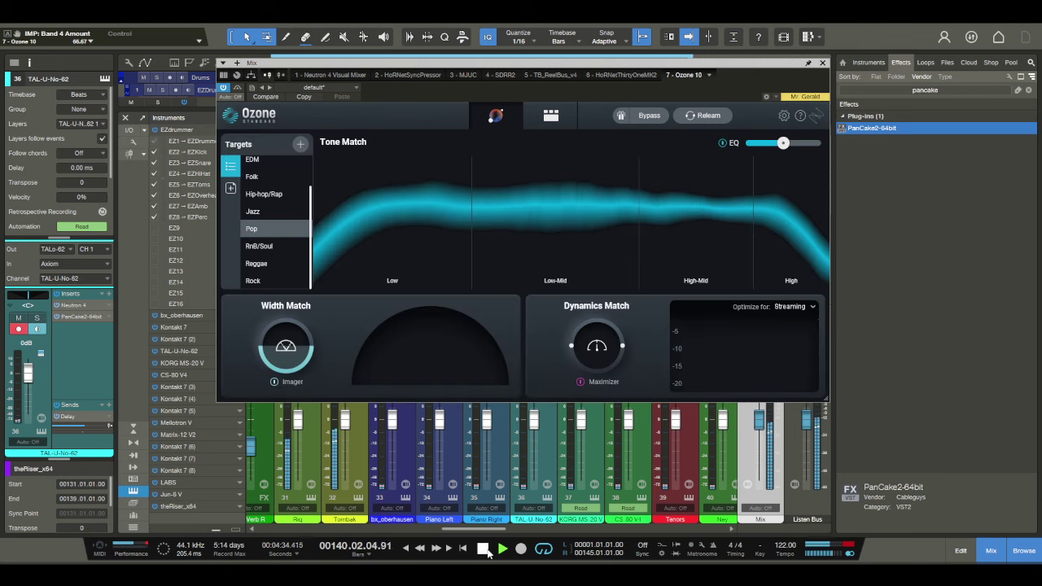
{"action": "left_click", "coordinate": [263, 210]}
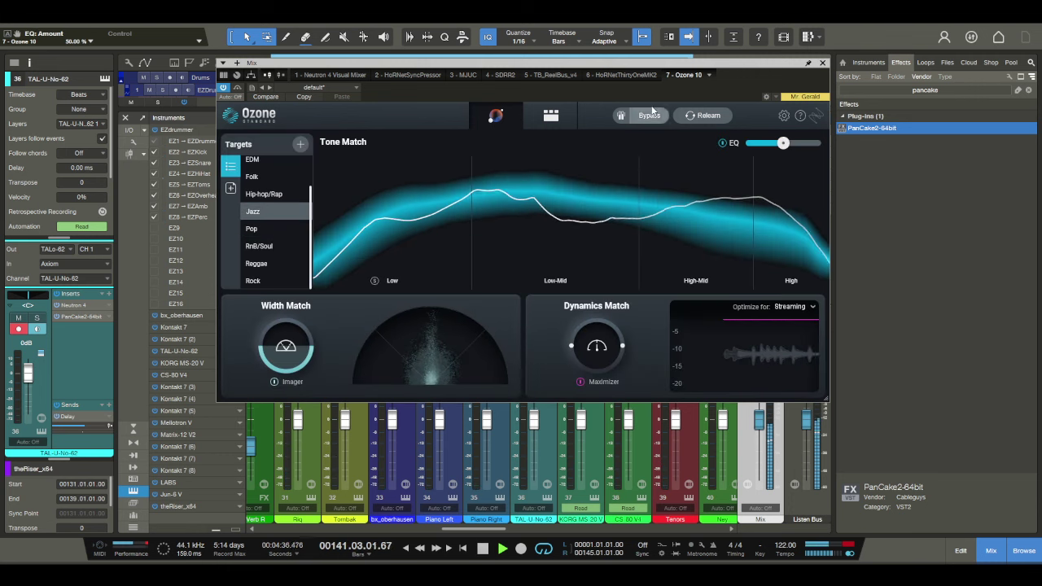
{"action": "left_click", "coordinate": [822, 63]}
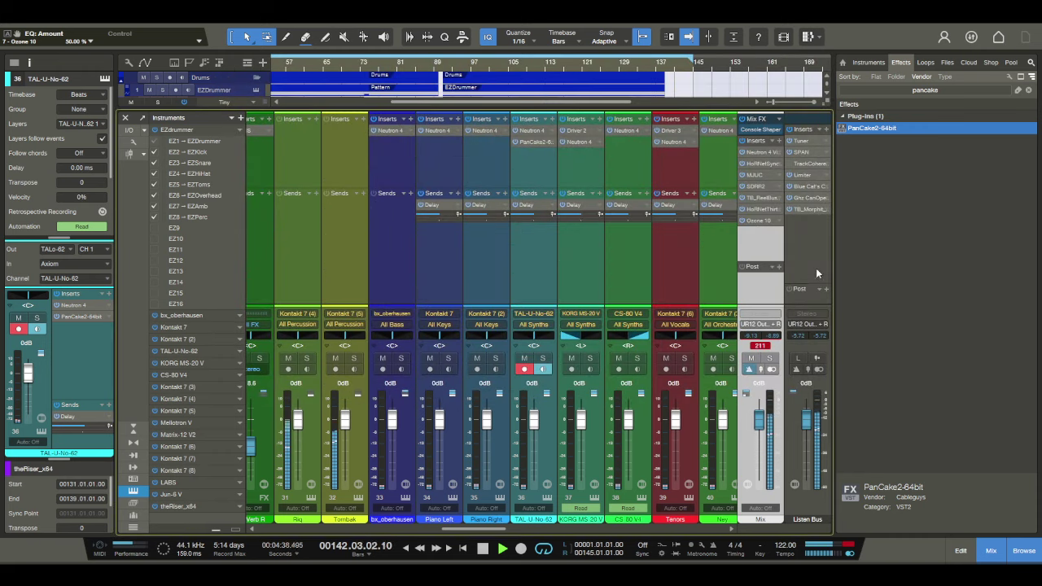
Step: Hide the console and play the song from the beginning
{"action": "left_click", "coordinate": [991, 551]}
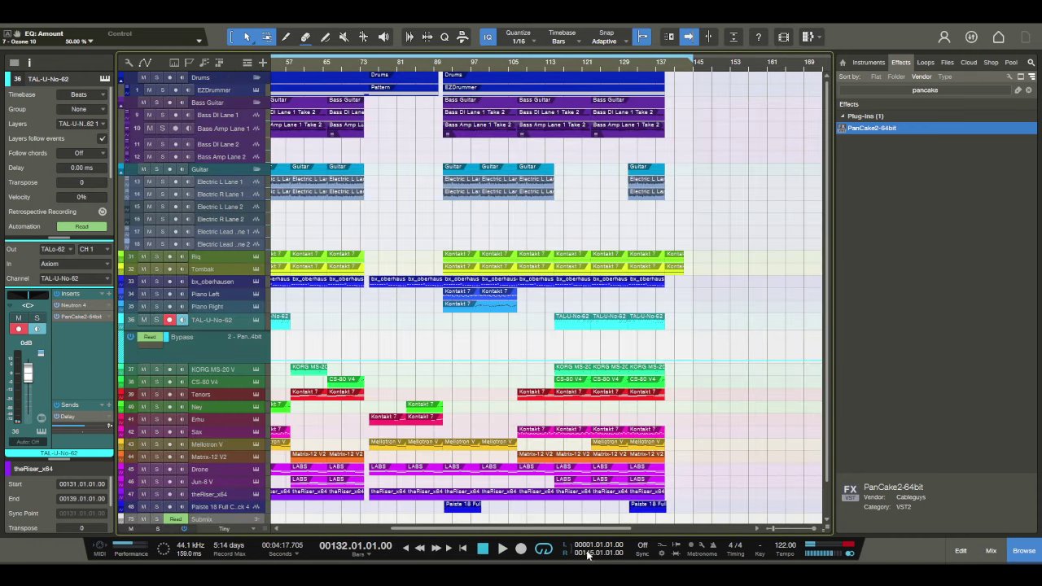
{"action": "left_click", "coordinate": [482, 549]}
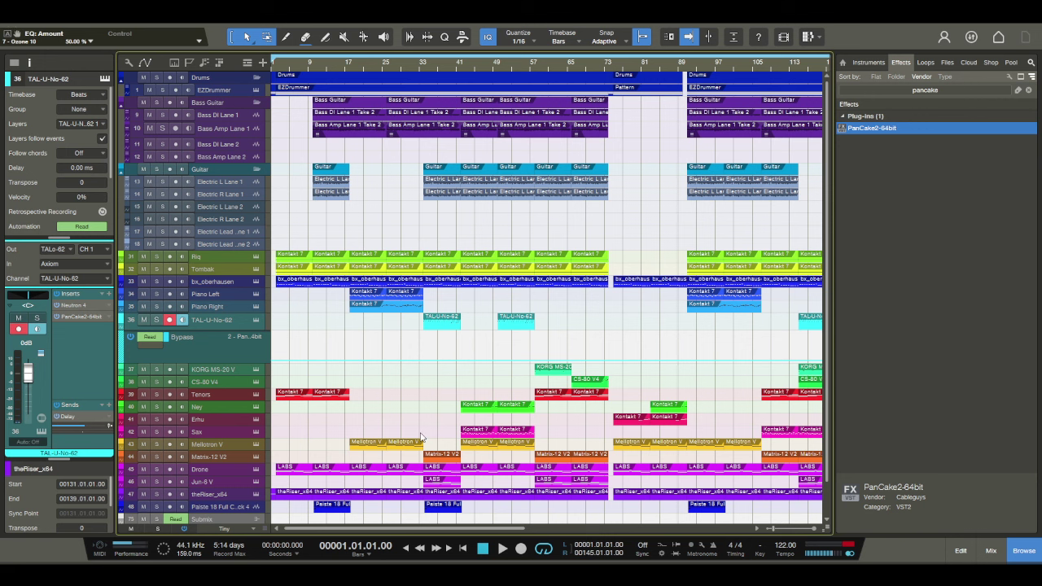
{"action": "left_click", "coordinate": [502, 549]}
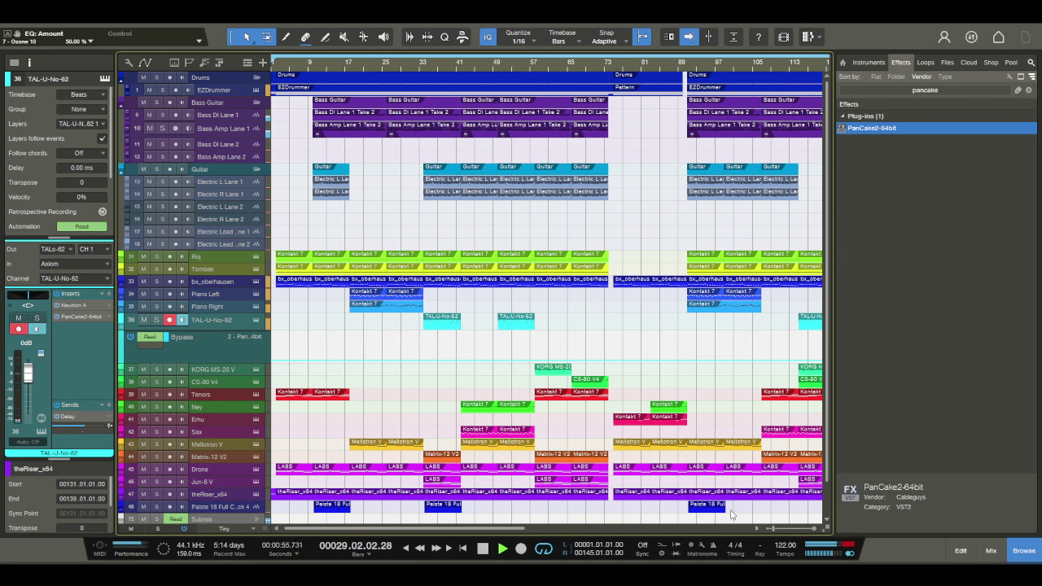
Step: Hide the browser, reopen the console's Visual Mixer, and lower the Bass Guitar to about -12 dB
{"action": "left_click", "coordinate": [1014, 553]}
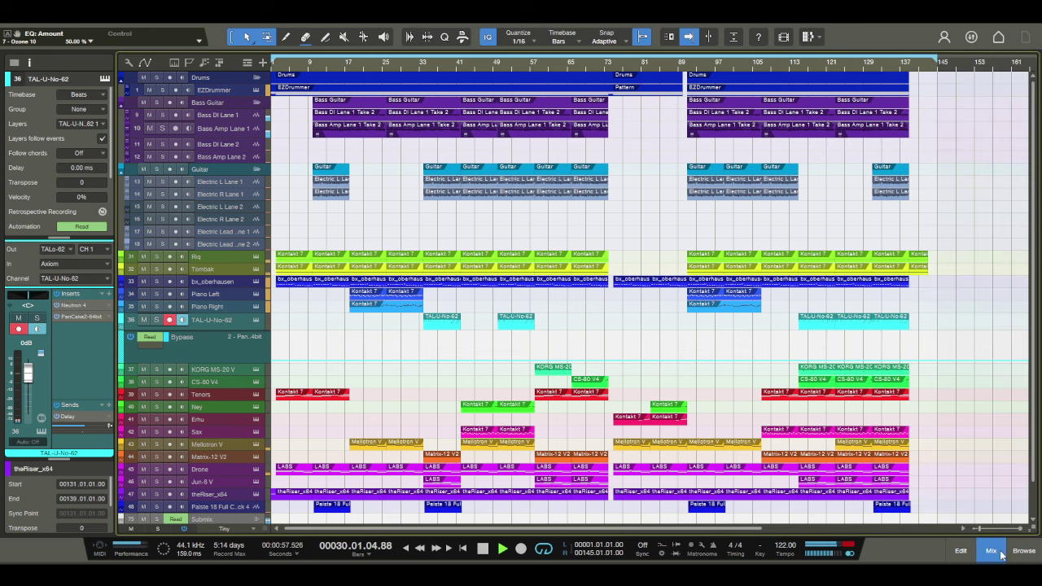
{"action": "left_click", "coordinate": [999, 553]}
{"action": "left_click", "coordinate": [964, 153]}
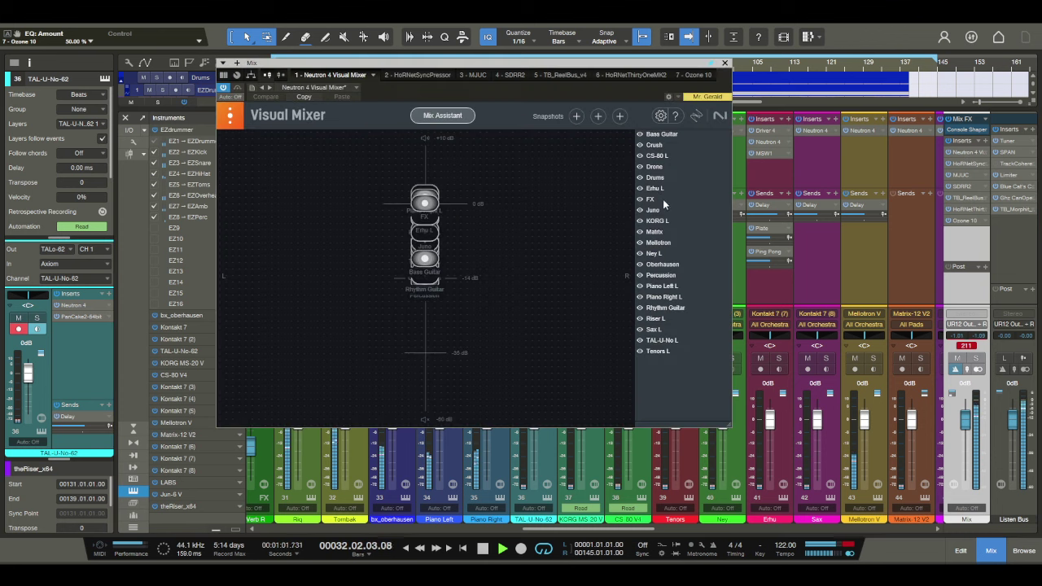
{"action": "left_click", "coordinate": [664, 135]}
{"action": "left_click_drag", "start_coordinate": [427, 263], "coordinate": [426, 271]}
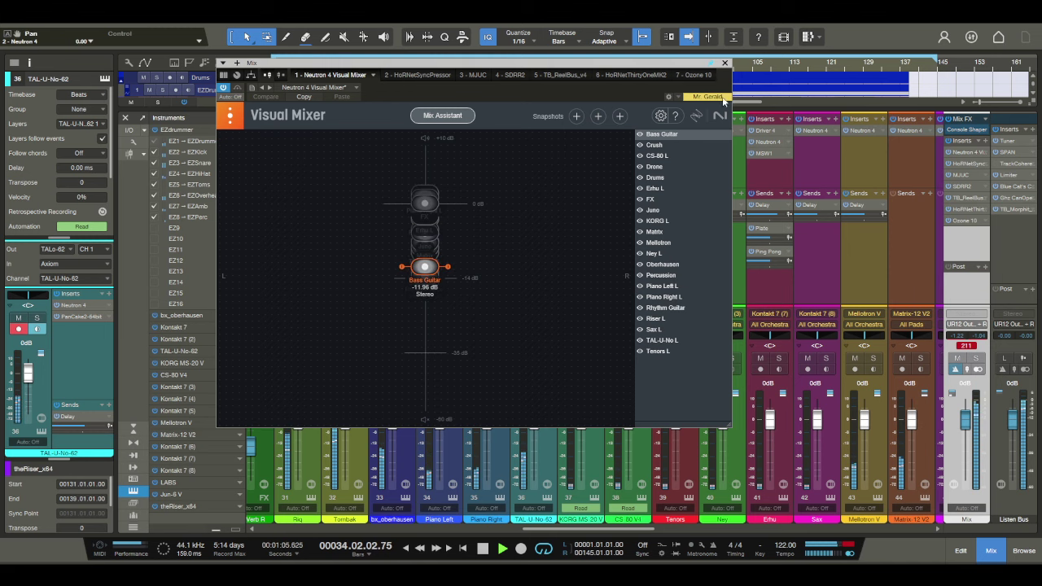
{"action": "left_click", "coordinate": [724, 63]}
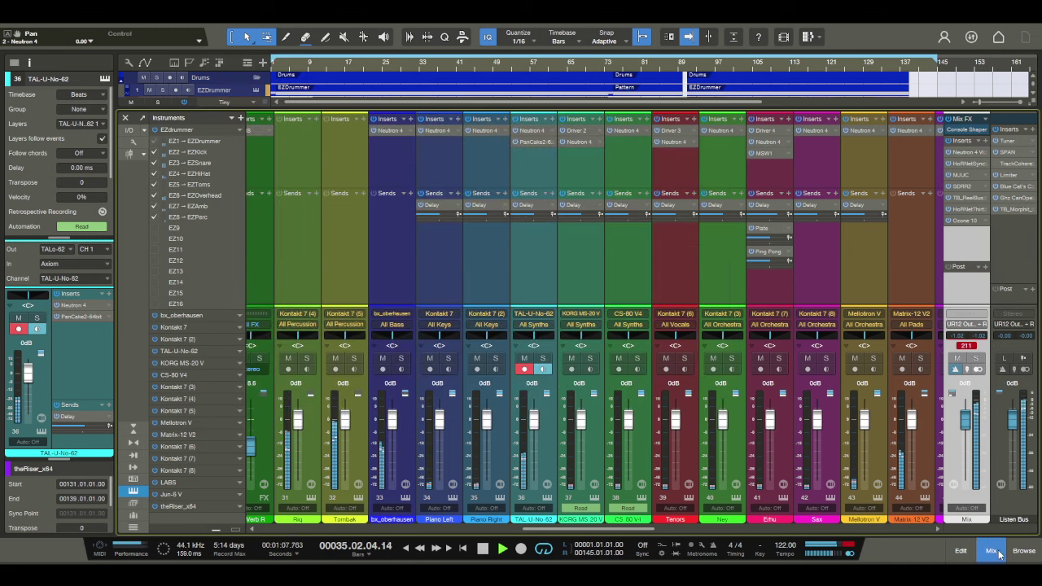
Step: Set the Erhu L level to about -0.4 dB in the Mix bus's Visual Mixer during playback, then hide the console
{"action": "key", "text": "F3"}
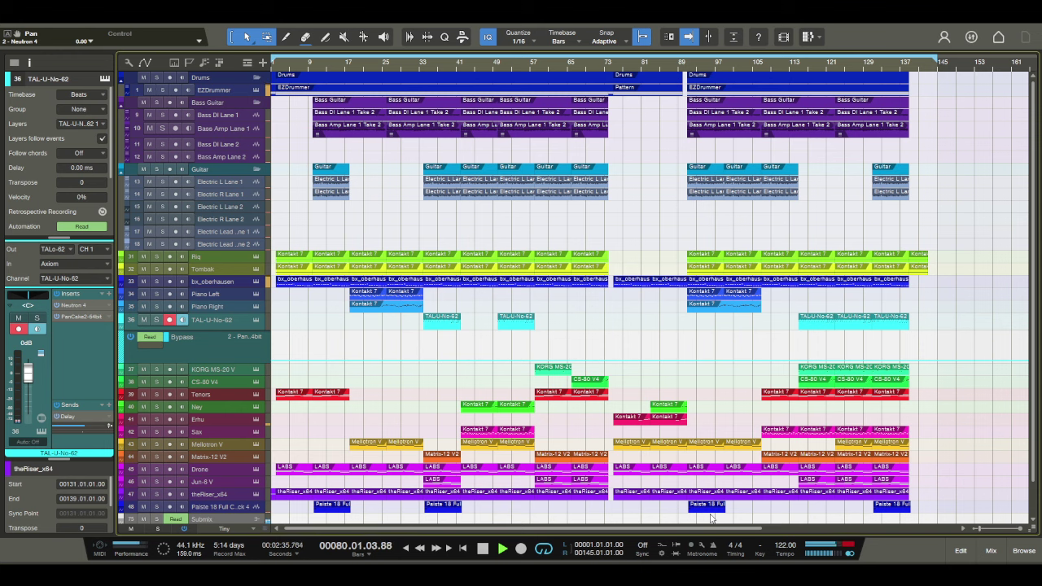
{"action": "left_click", "coordinate": [990, 550]}
{"action": "left_click", "coordinate": [960, 151]}
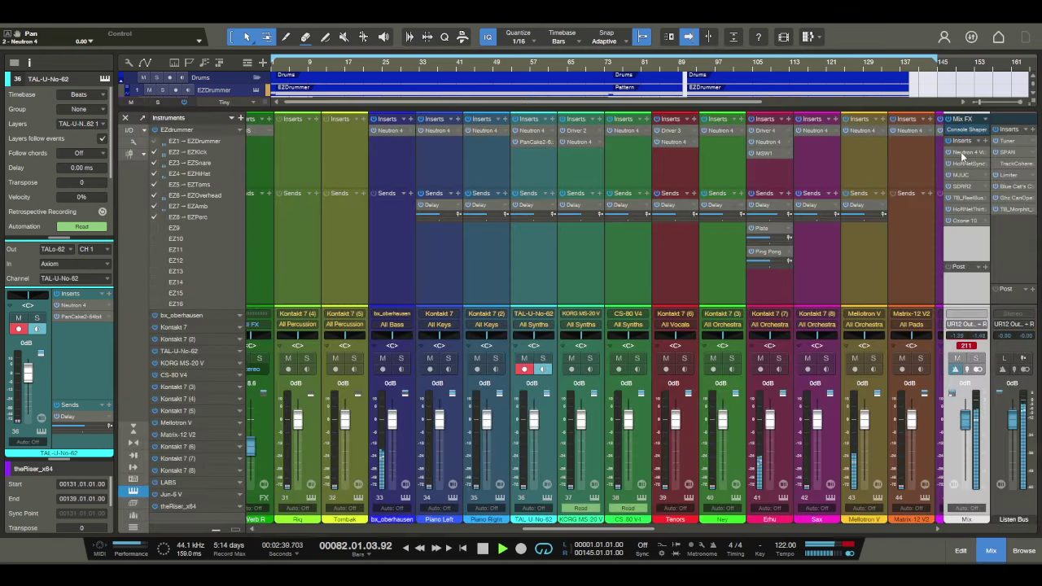
{"action": "left_click", "coordinate": [656, 192]}
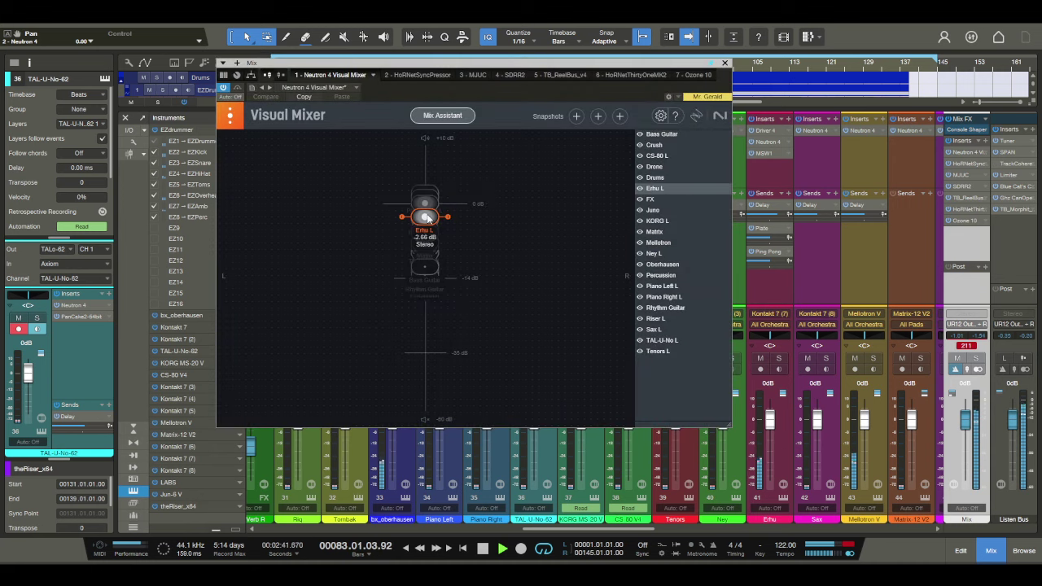
{"action": "left_click_drag", "start_coordinate": [425, 204], "coordinate": [425, 208]}
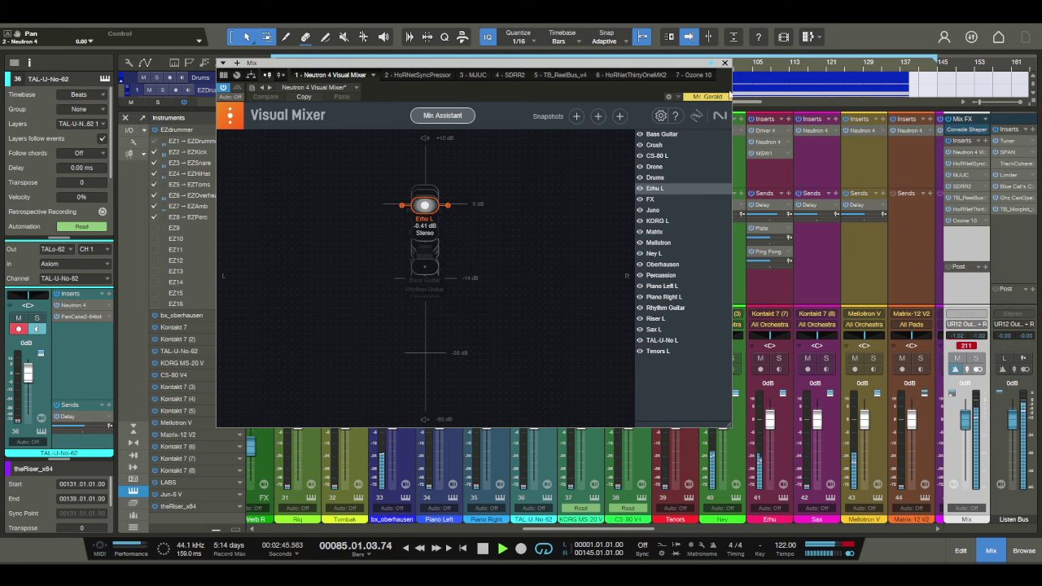
{"action": "left_click", "coordinate": [724, 63]}
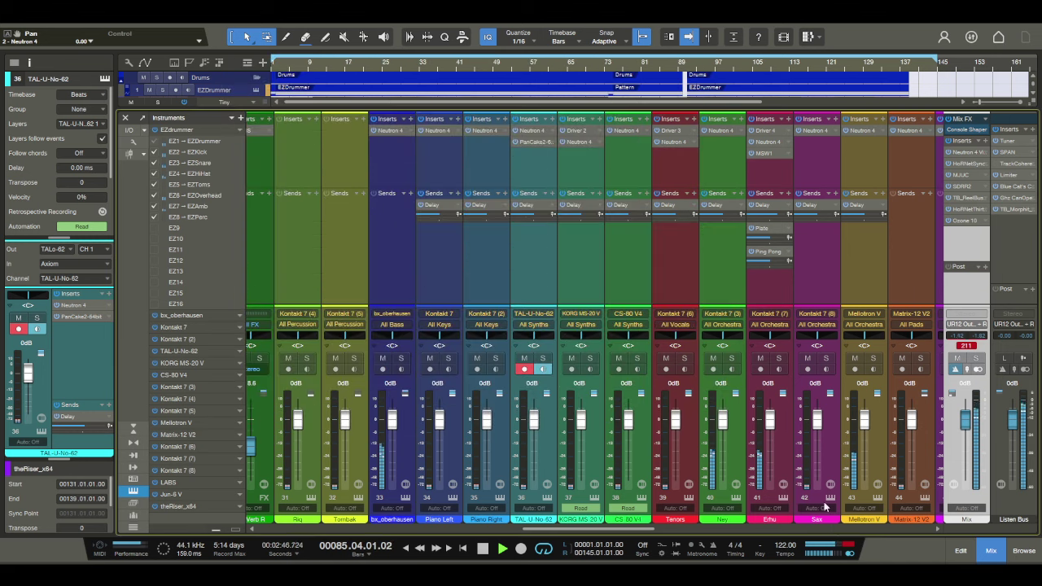
{"action": "left_click", "coordinate": [991, 551]}
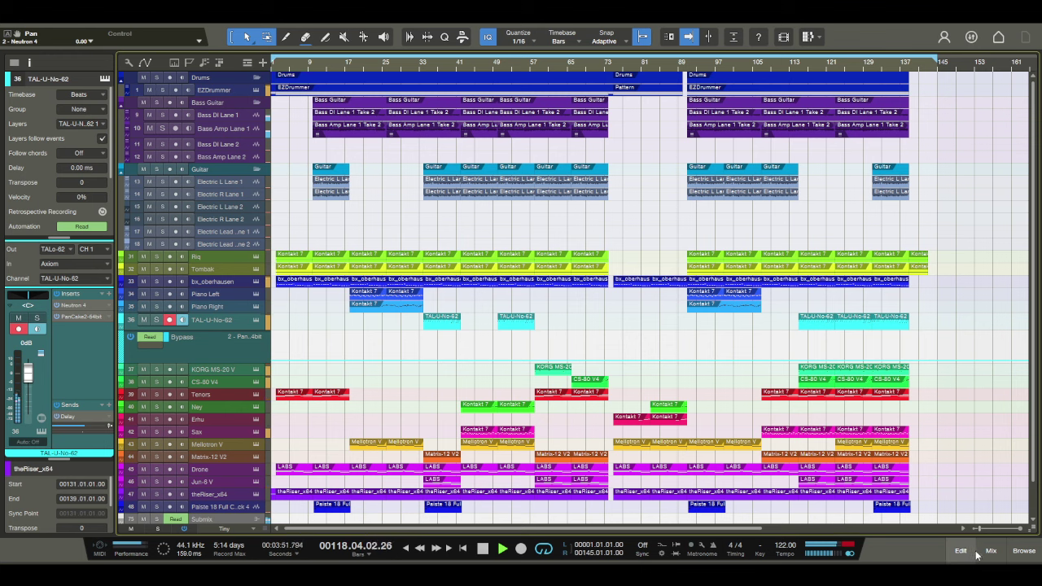
Step: Lower CS-80 L to about -0.5 dB in the Mix bus's Visual Mixer, then return to the arrangement
{"action": "key", "text": "F3"}
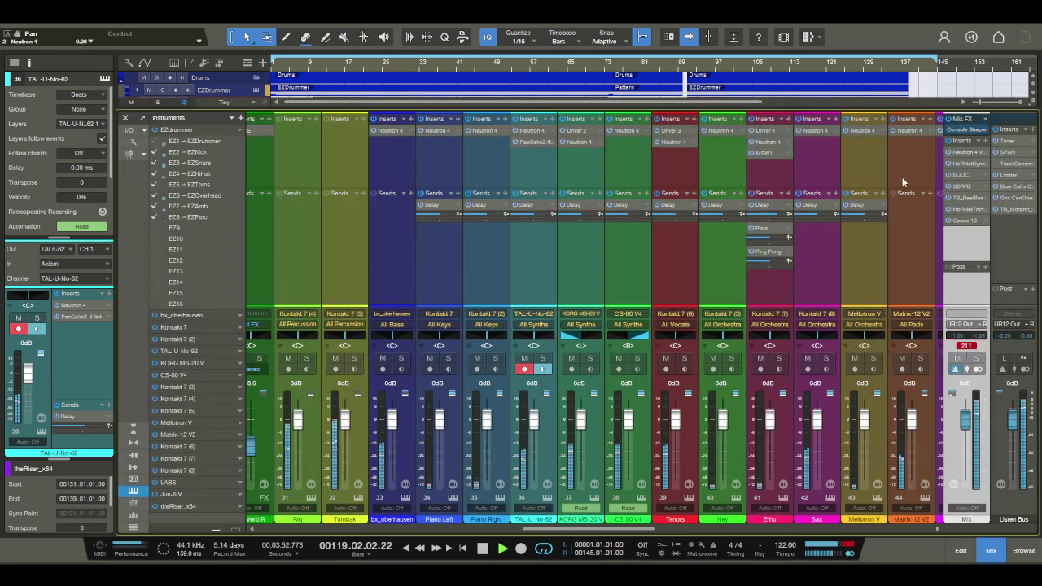
{"action": "left_click", "coordinate": [961, 151]}
{"action": "left_click", "coordinate": [656, 156]}
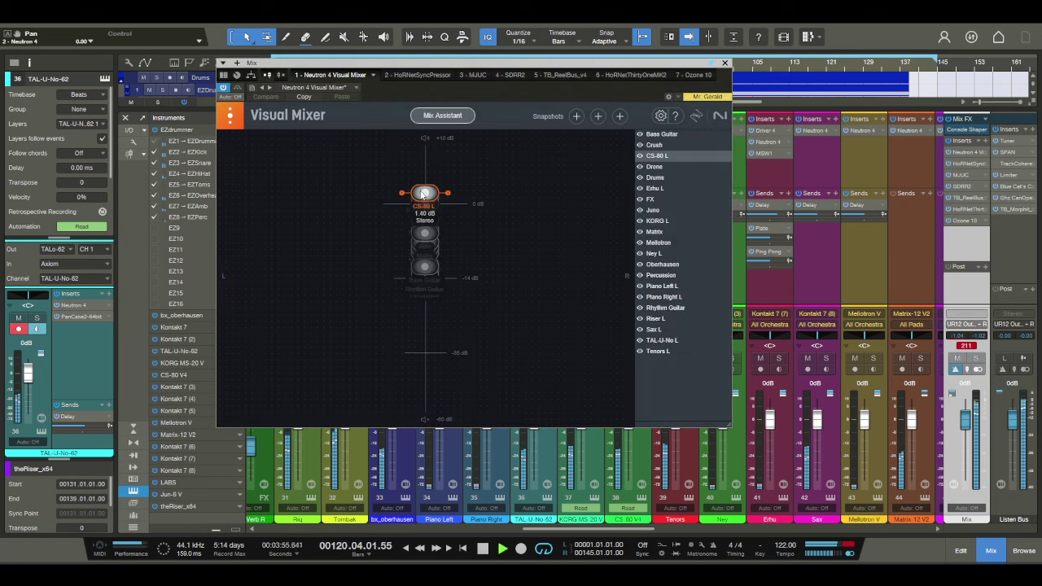
{"action": "left_click_drag", "start_coordinate": [426, 205], "coordinate": [427, 209]}
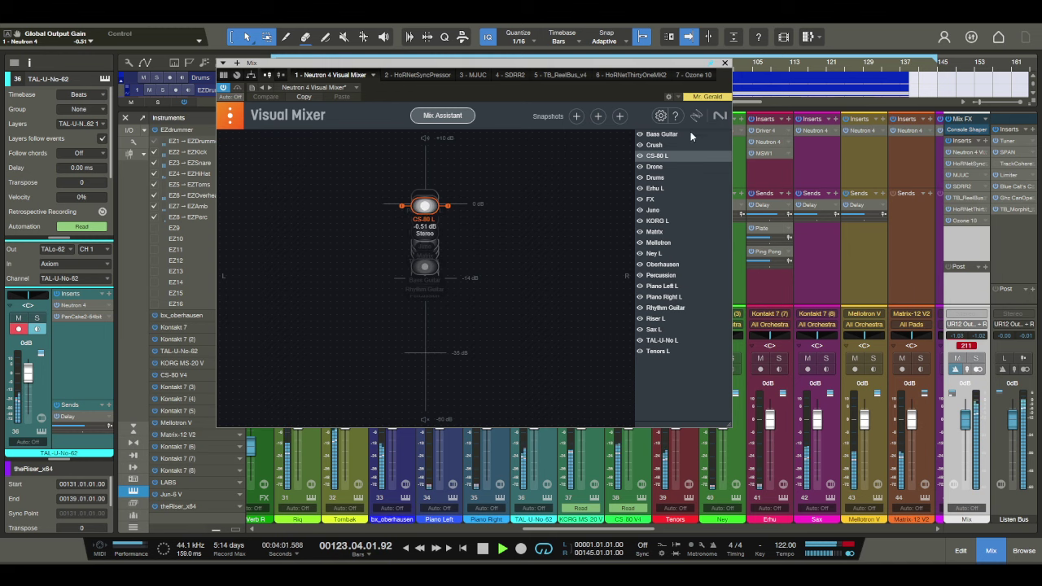
{"action": "left_click", "coordinate": [725, 63]}
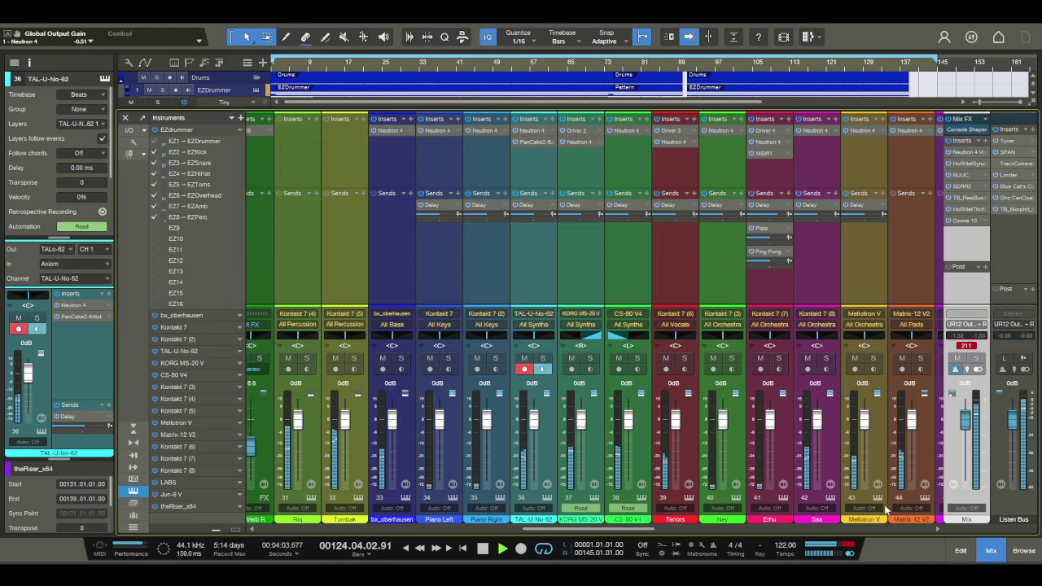
{"action": "left_click", "coordinate": [990, 553]}
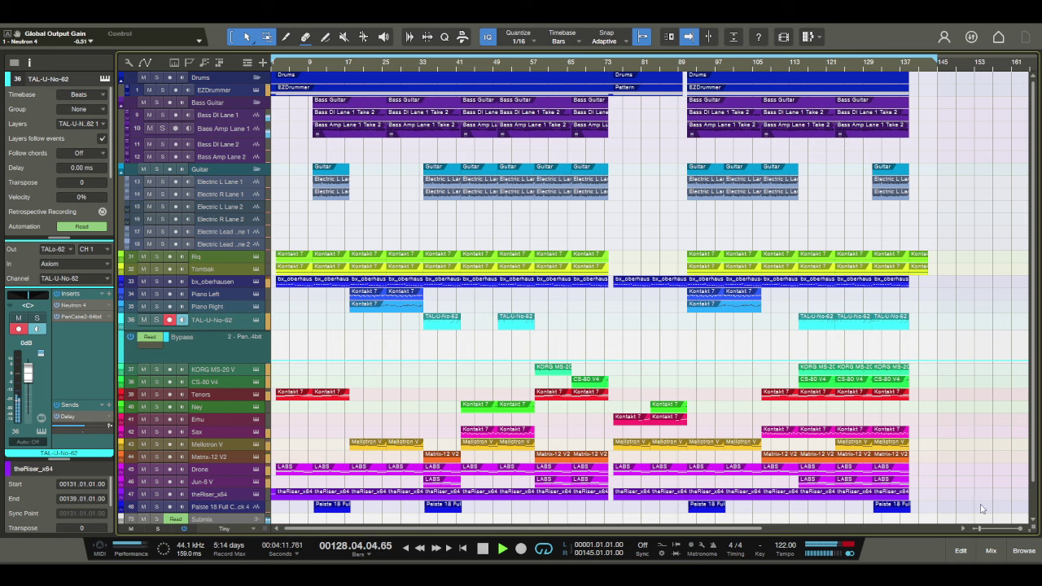
Step: Stop playback, show the KORG MS-20 V pan automation, and set the pan from bar 131 onward to L50
{"action": "left_click", "coordinate": [993, 551]}
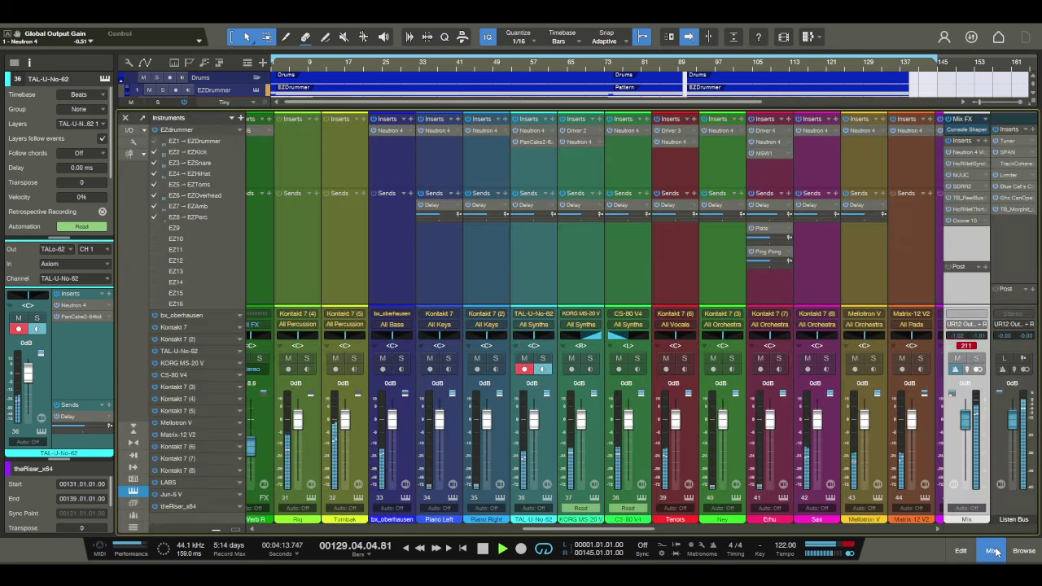
{"action": "left_click", "coordinate": [991, 551]}
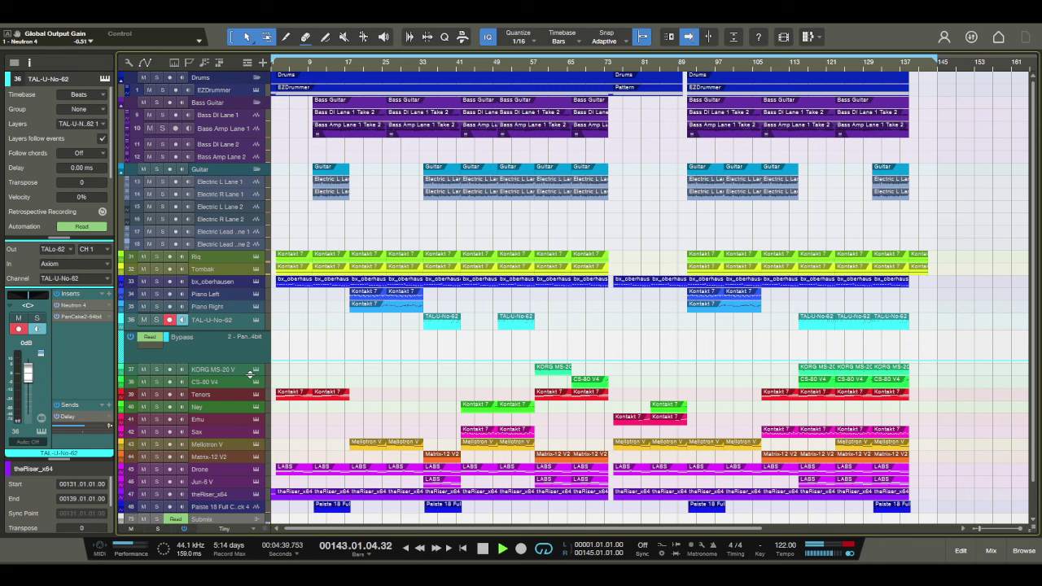
{"action": "key", "text": "space"}
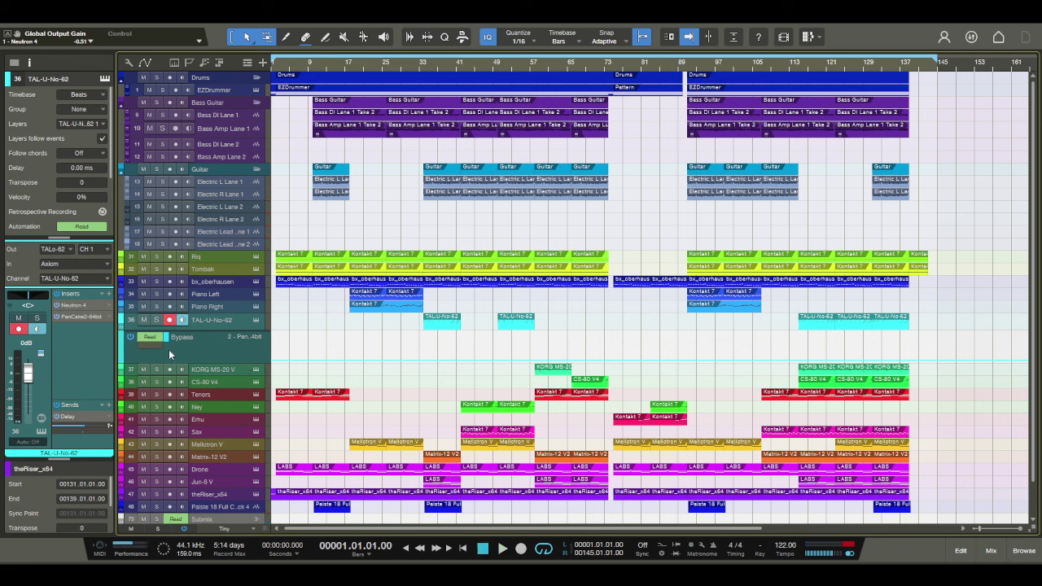
{"action": "left_click", "coordinate": [128, 369]}
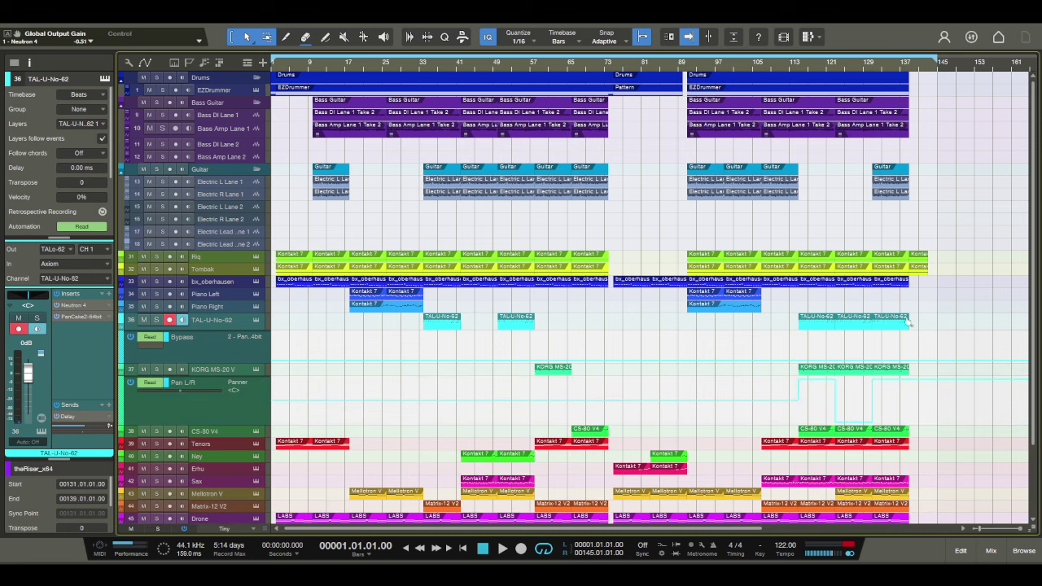
{"action": "left_click_drag", "start_coordinate": [909, 69], "coordinate": [884, 86]}
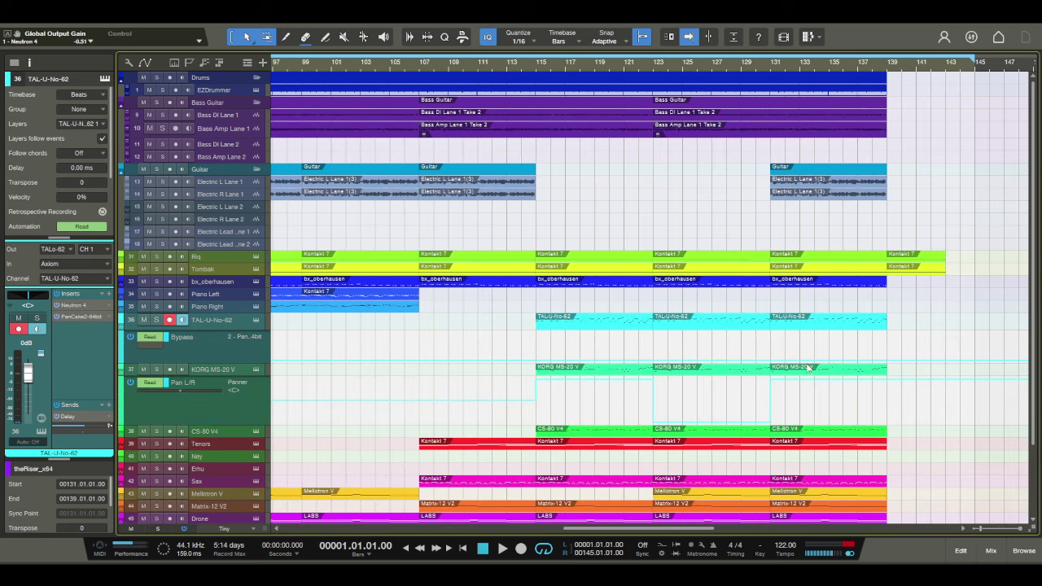
{"action": "left_click", "coordinate": [772, 383]}
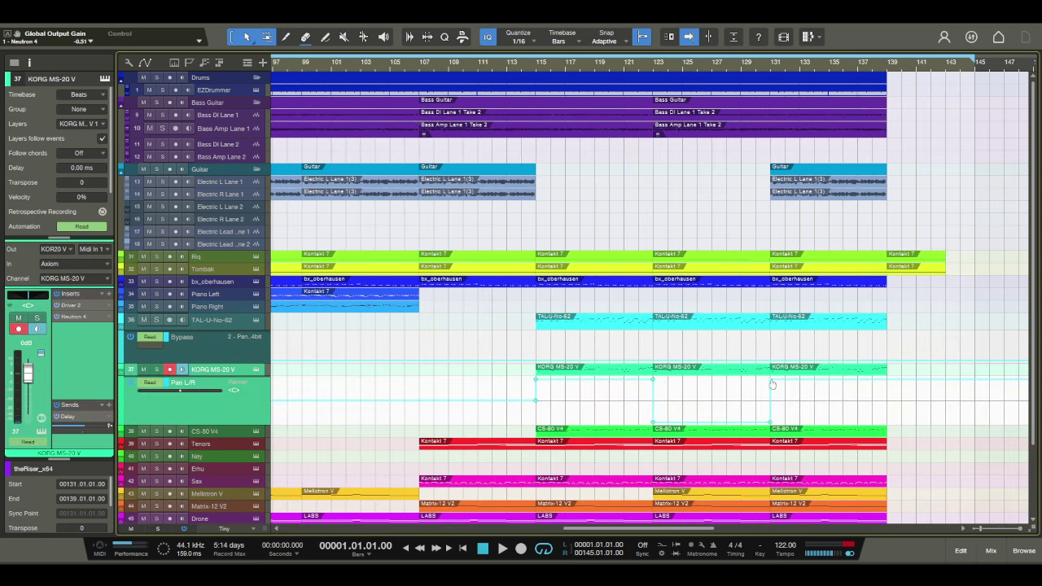
{"action": "left_click", "coordinate": [772, 386]}
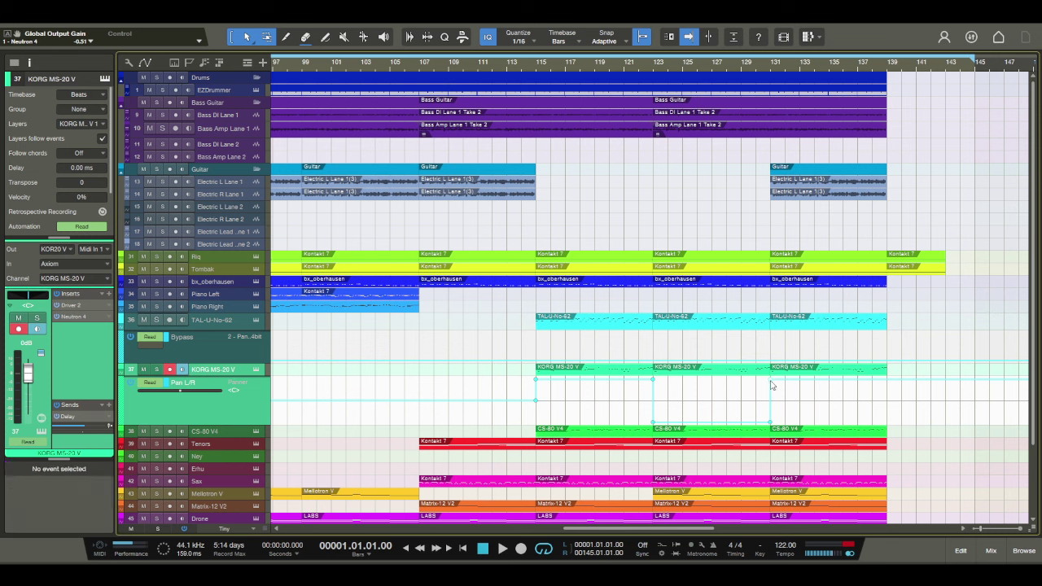
{"action": "left_click", "coordinate": [772, 385]}
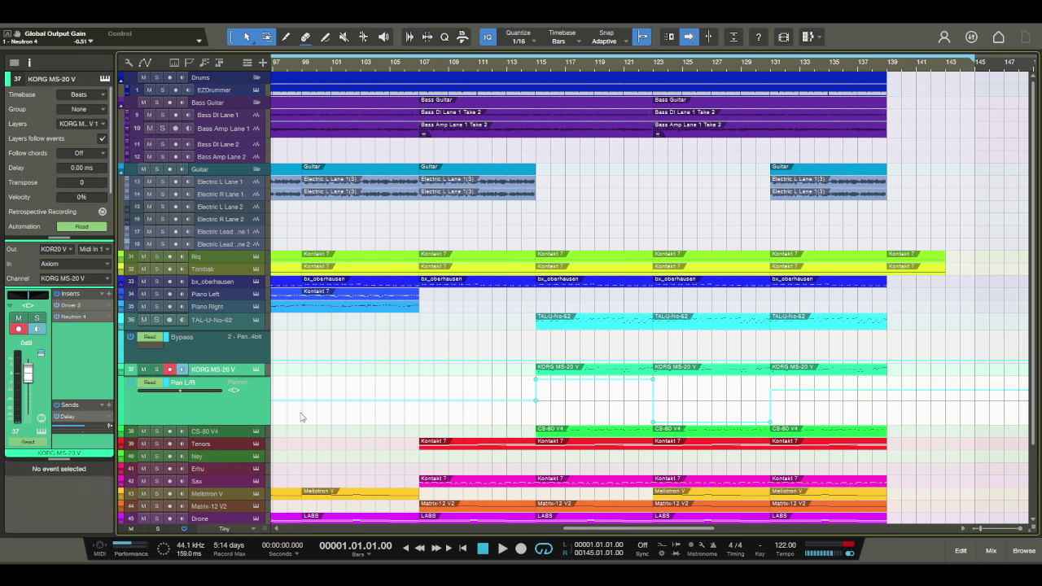
Step: Show the CS-80 V4 pan automation and set the pan from bar 131 onward to R50
{"action": "left_click", "coordinate": [132, 433]}
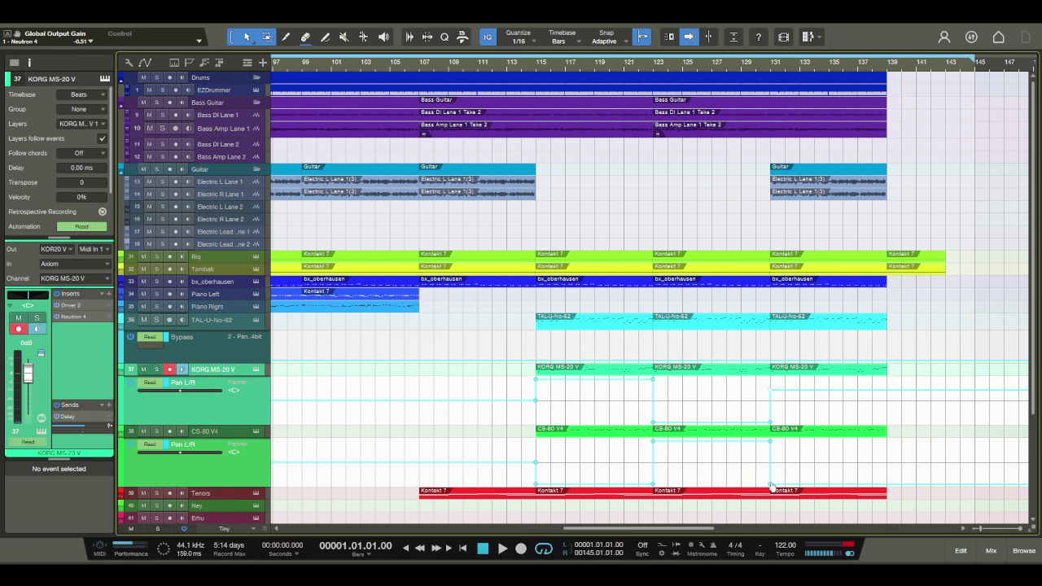
{"action": "left_click", "coordinate": [770, 487]}
{"action": "left_click", "coordinate": [770, 487]}
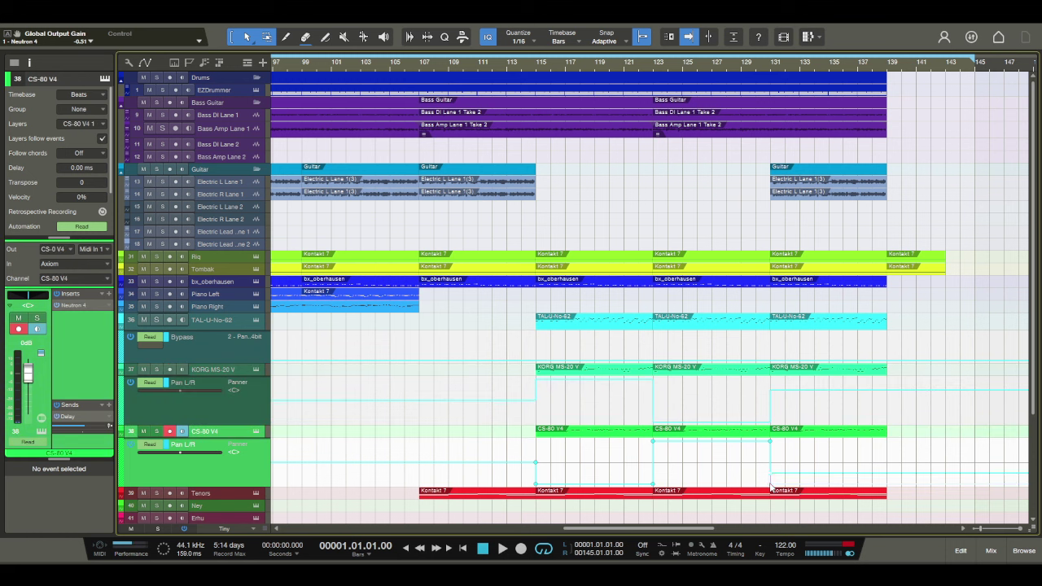
Step: Play from just before bar 131 and collapse the automation lanes of CS-80 V4, KORG MS-20 V and TAL-U-No-62
{"action": "left_click", "coordinate": [766, 70]}
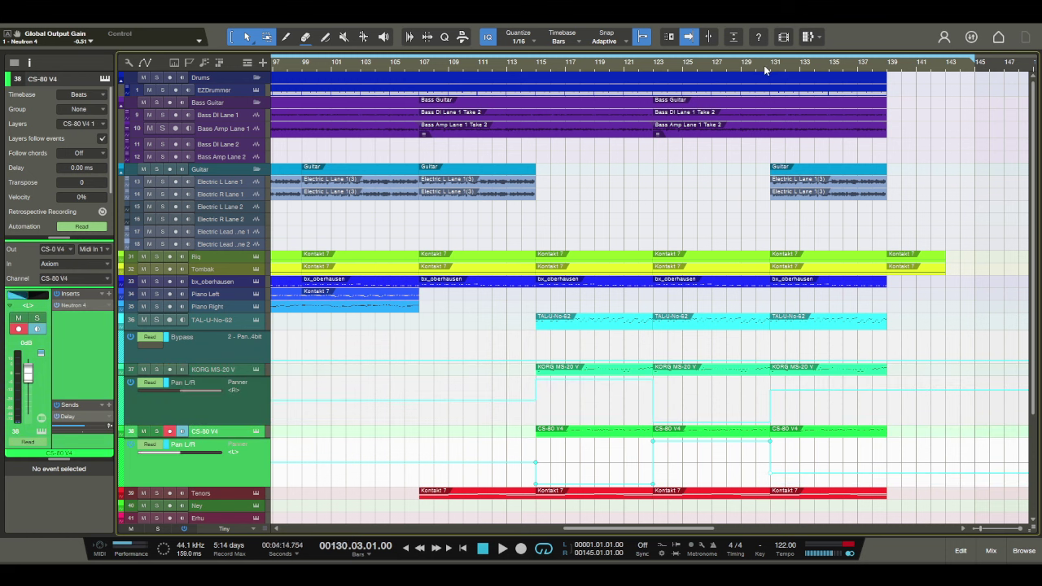
{"action": "key", "text": "space"}
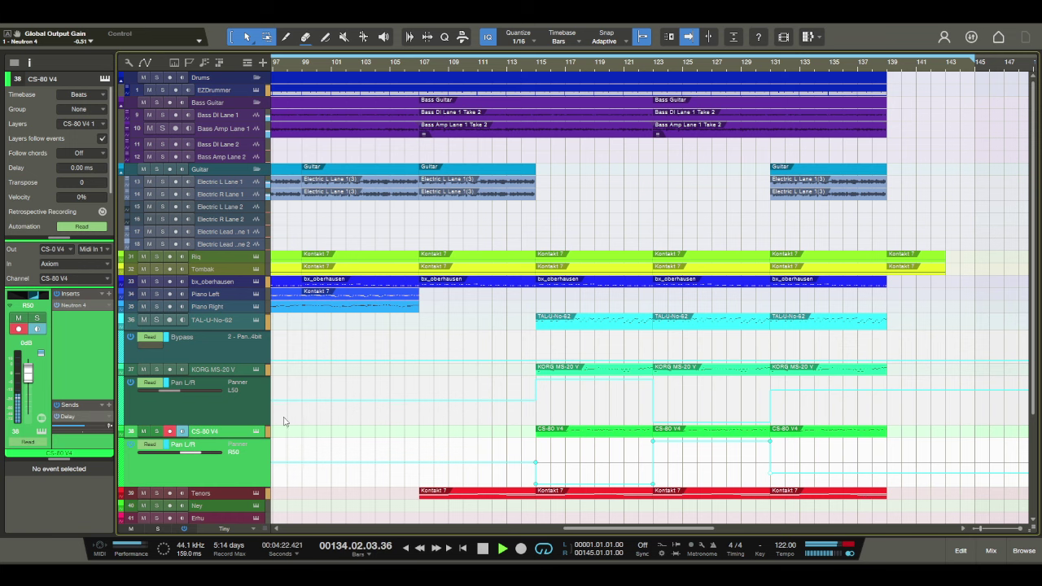
{"action": "left_click", "coordinate": [123, 432]}
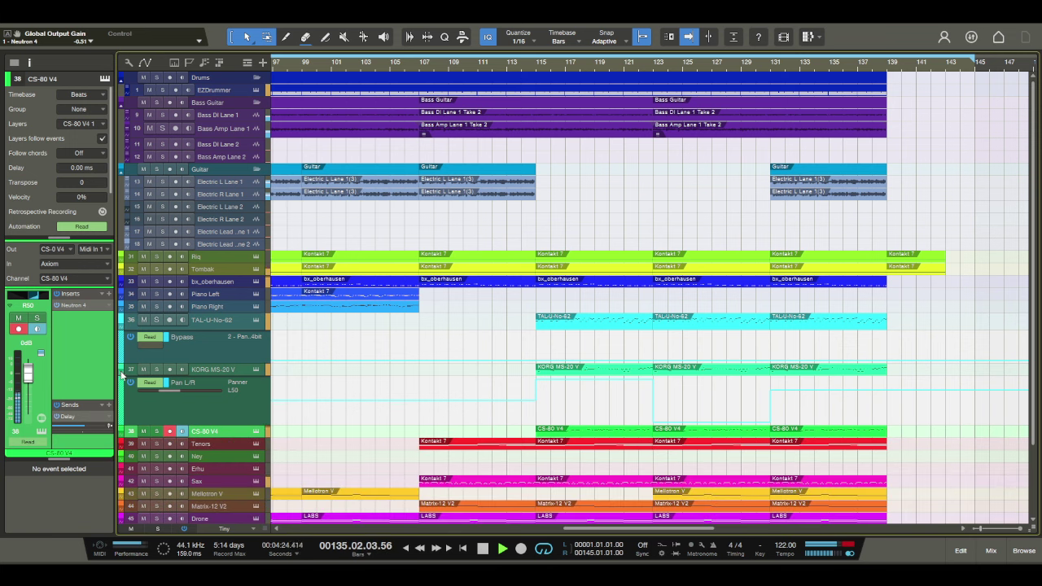
{"action": "left_click", "coordinate": [123, 373]}
{"action": "left_click", "coordinate": [119, 327]}
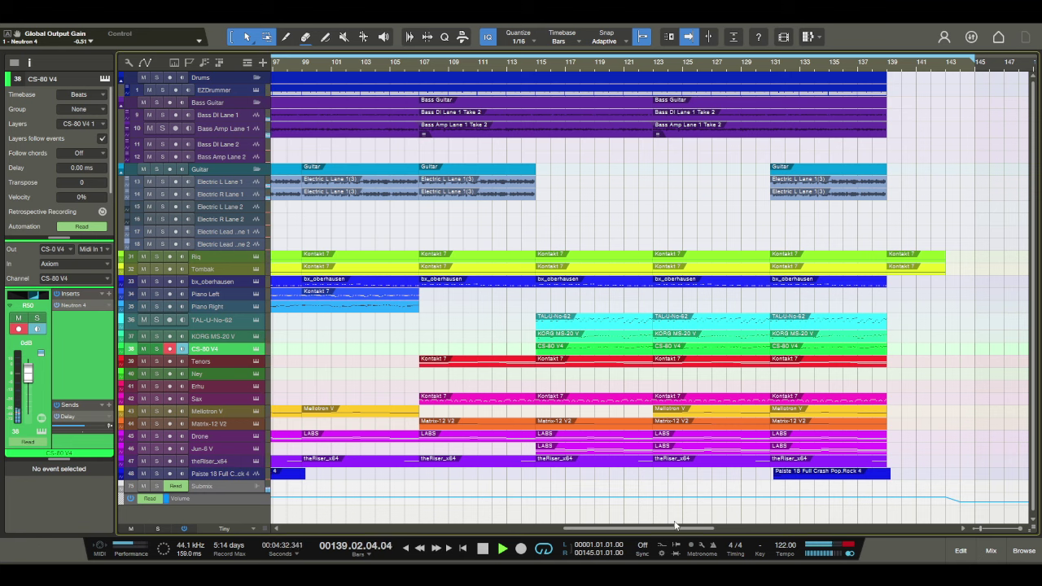
Step: Bring the whole arrangement into view and play the song from bar 91
{"action": "left_click_drag", "start_coordinate": [588, 527], "coordinate": [295, 520]}
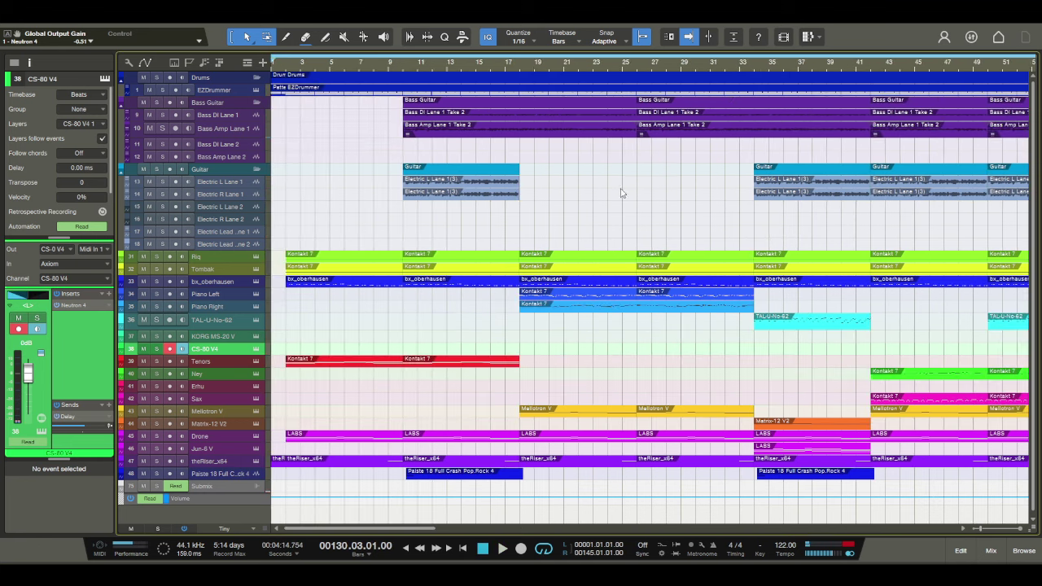
{"action": "left_click_drag", "start_coordinate": [746, 63], "coordinate": [747, 47]}
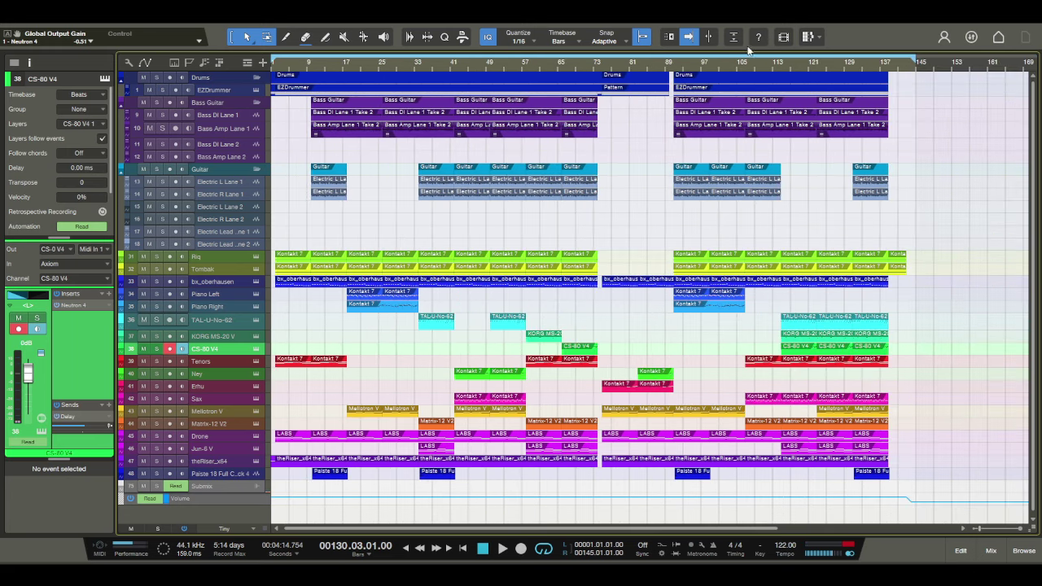
{"action": "left_click", "coordinate": [673, 65]}
{"action": "key", "text": "space"}
Step: Adjust Piano Right L in the Mix bus's Visual Mixer and set Piano Left L to about -0.6 dB
{"action": "left_click", "coordinate": [991, 553]}
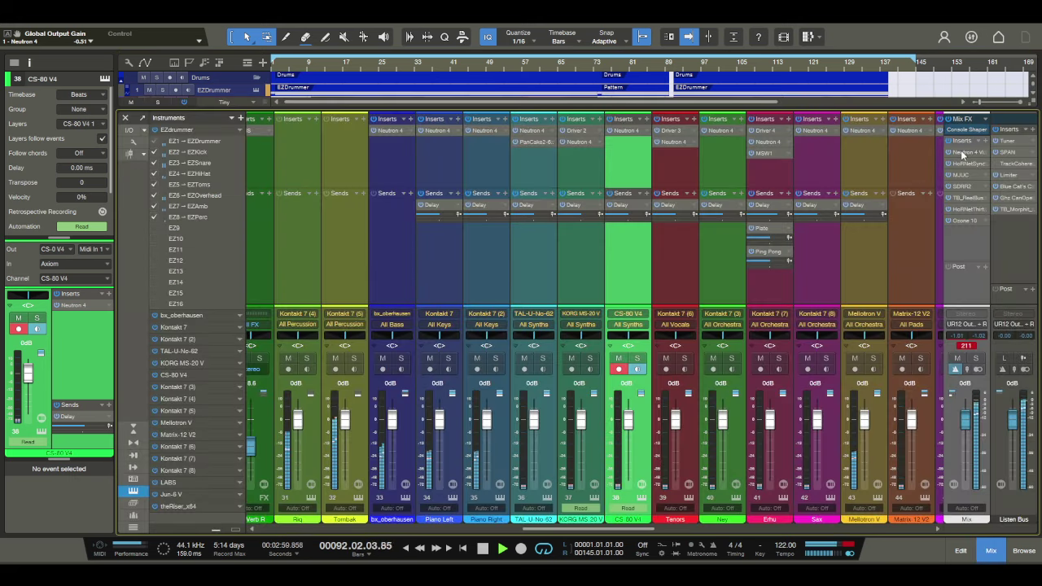
{"action": "left_click", "coordinate": [960, 150]}
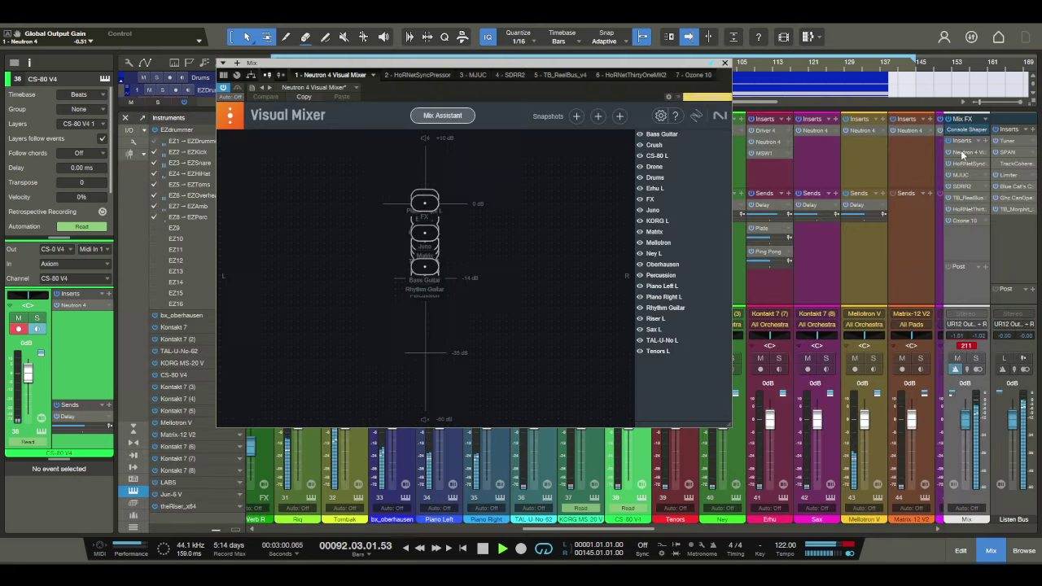
{"action": "left_click", "coordinate": [665, 297]}
{"action": "mouse_move", "coordinate": [430, 204]}
{"action": "left_mouse_down"}
{"action": "mouse_move", "coordinate": [424, 220]}
{"action": "mouse_move", "coordinate": [425, 205]}
{"action": "left_mouse_up"}
{"action": "left_click", "coordinate": [663, 286]}
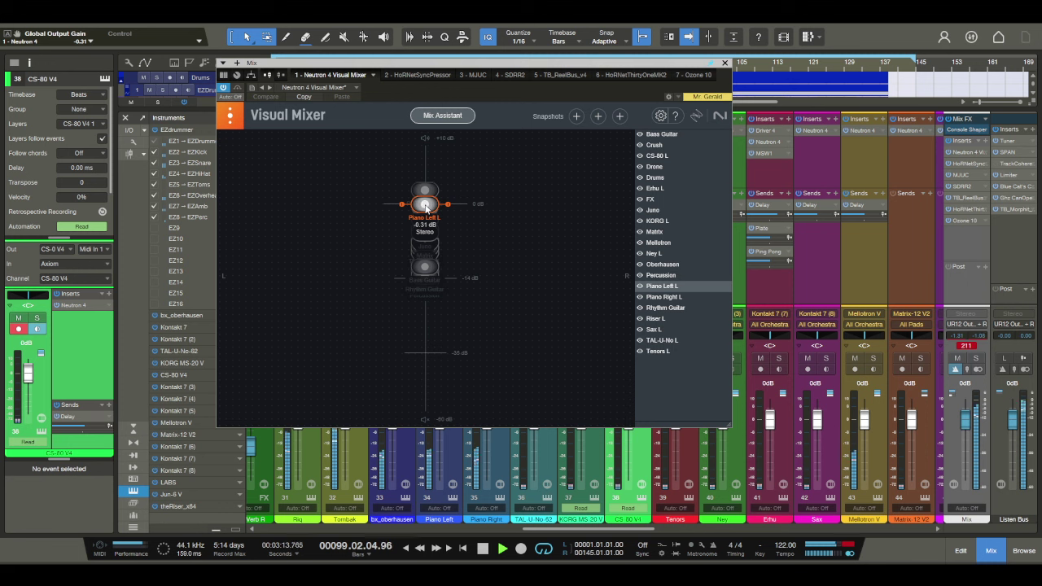
{"action": "left_click_drag", "start_coordinate": [425, 207], "coordinate": [425, 209]}
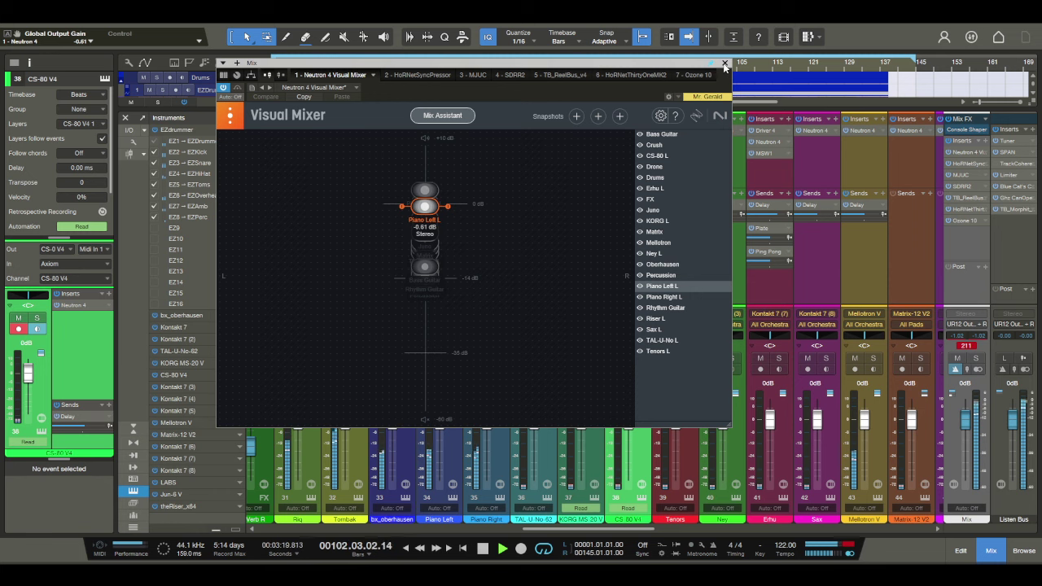
{"action": "left_click", "coordinate": [724, 65]}
Step: Clear the Mix bus clip indicator, check HoRNetSyncPressor, MJUC and SDRR2 during playback, then hide the console and stop
{"action": "left_click", "coordinate": [968, 346]}
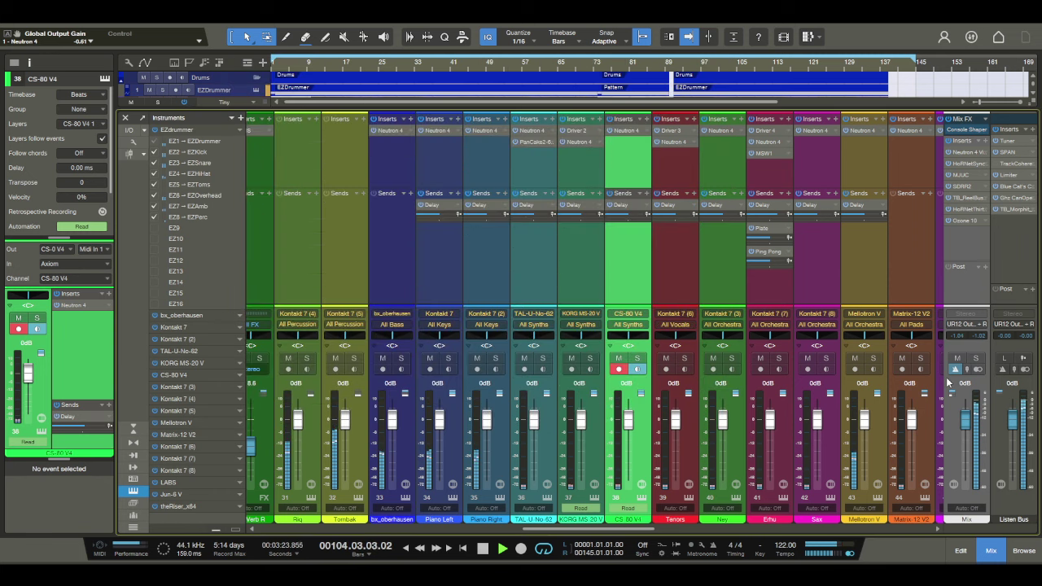
{"action": "left_click", "coordinate": [964, 162]}
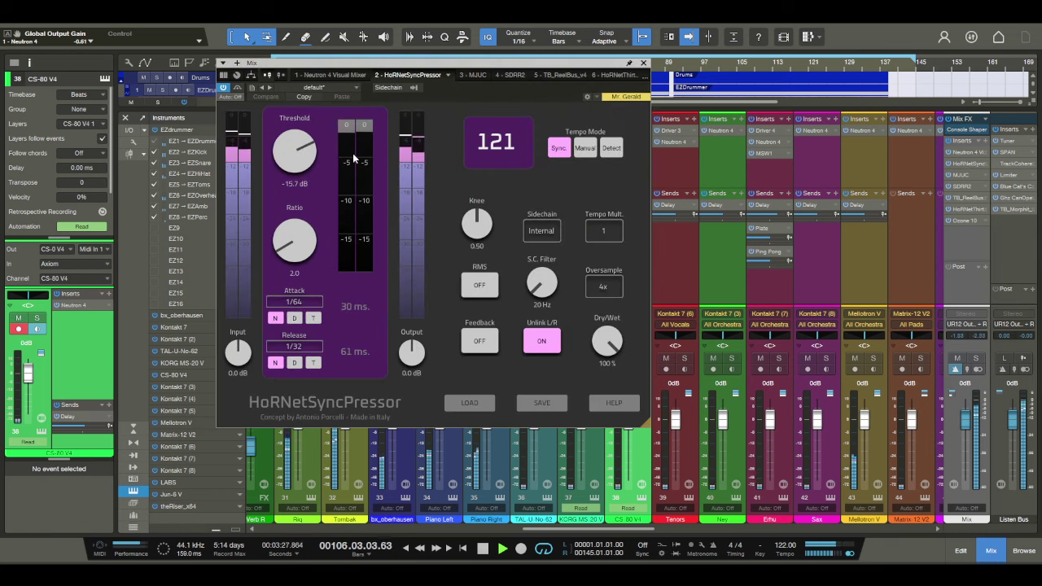
{"action": "left_click", "coordinate": [957, 174]}
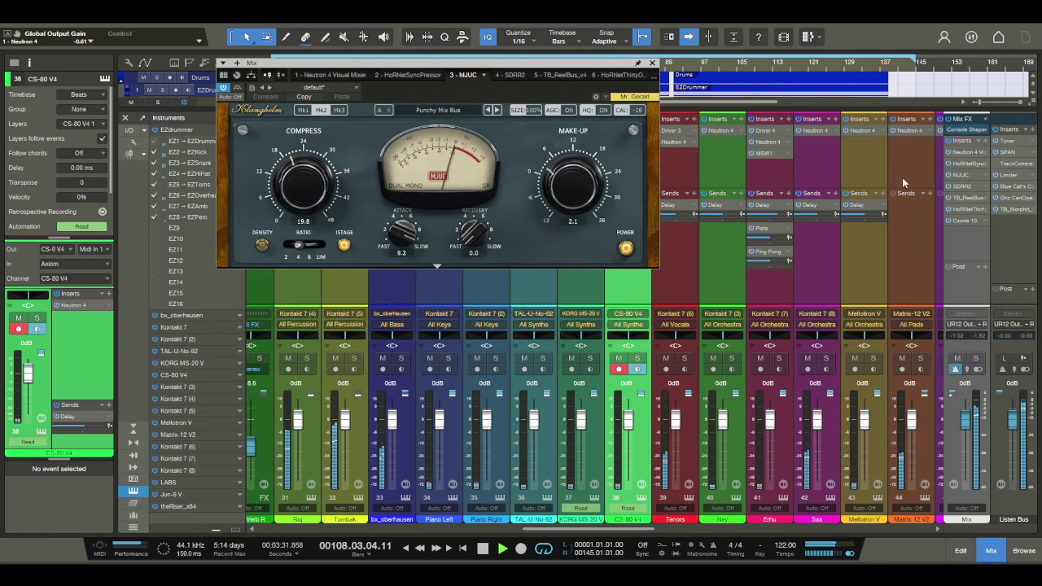
{"action": "left_click", "coordinate": [960, 185]}
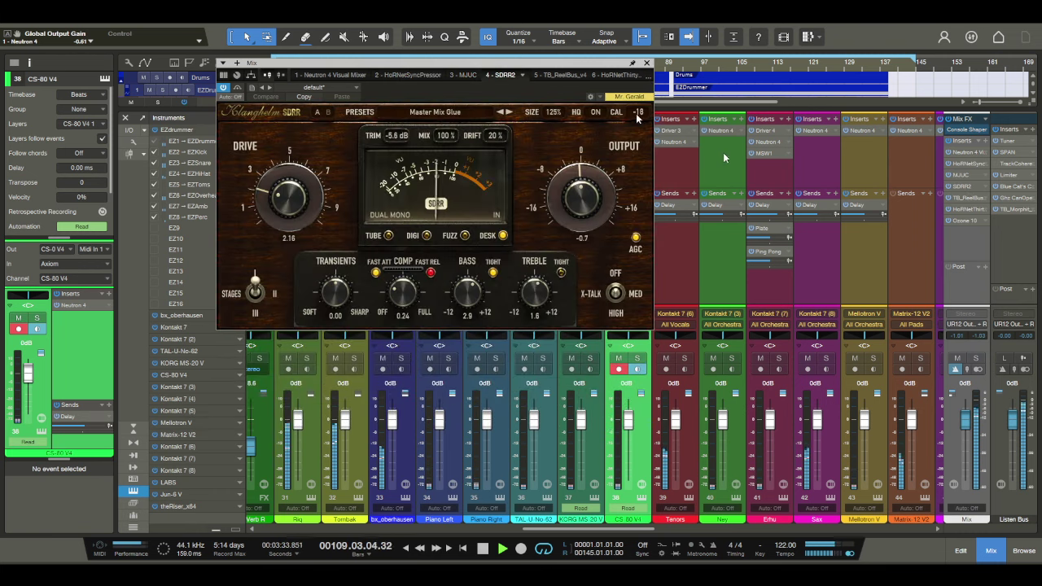
{"action": "left_click", "coordinate": [647, 64]}
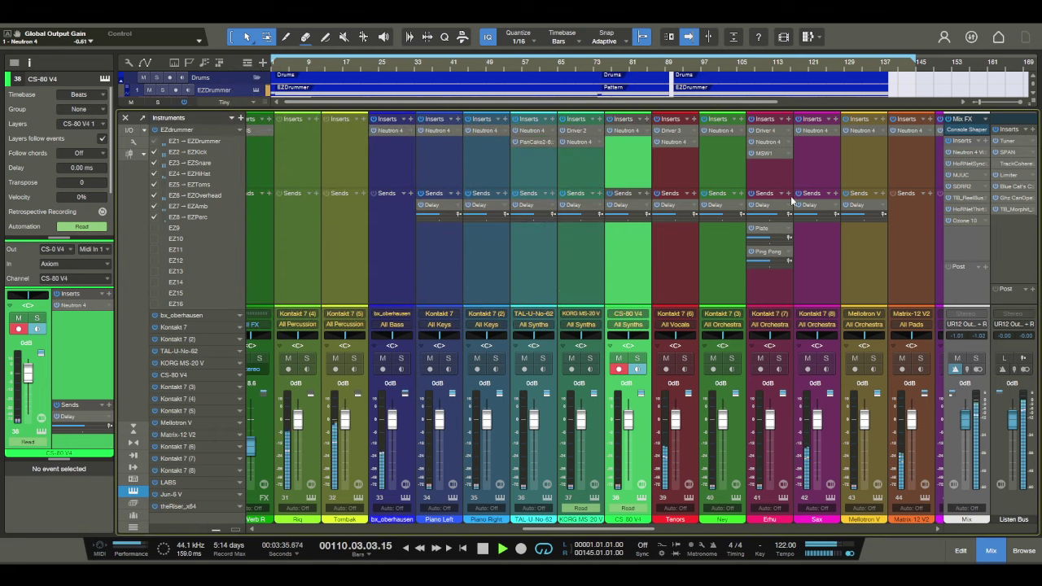
{"action": "left_click", "coordinate": [989, 554]}
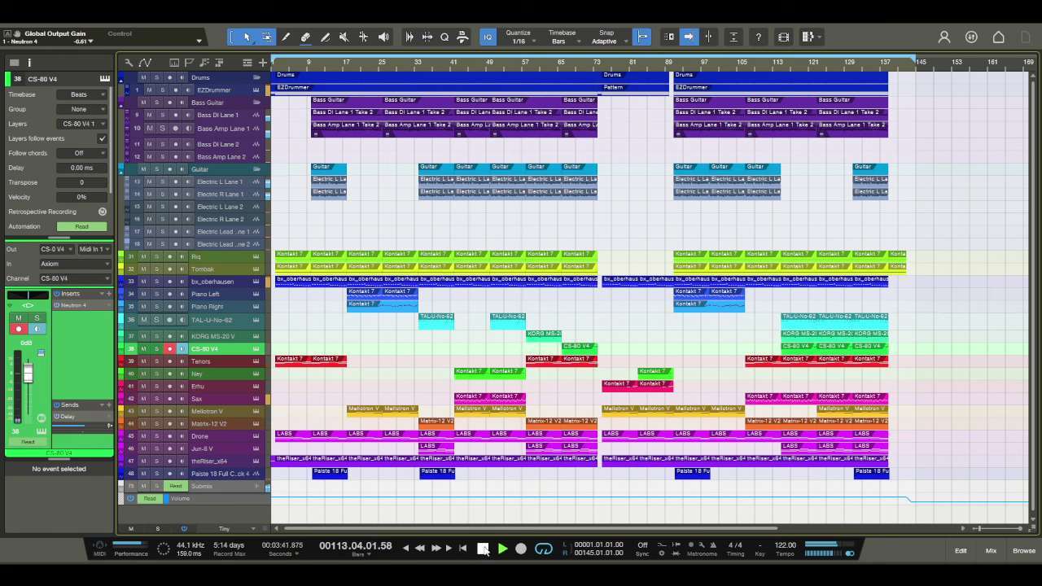
{"action": "left_click", "coordinate": [483, 549]}
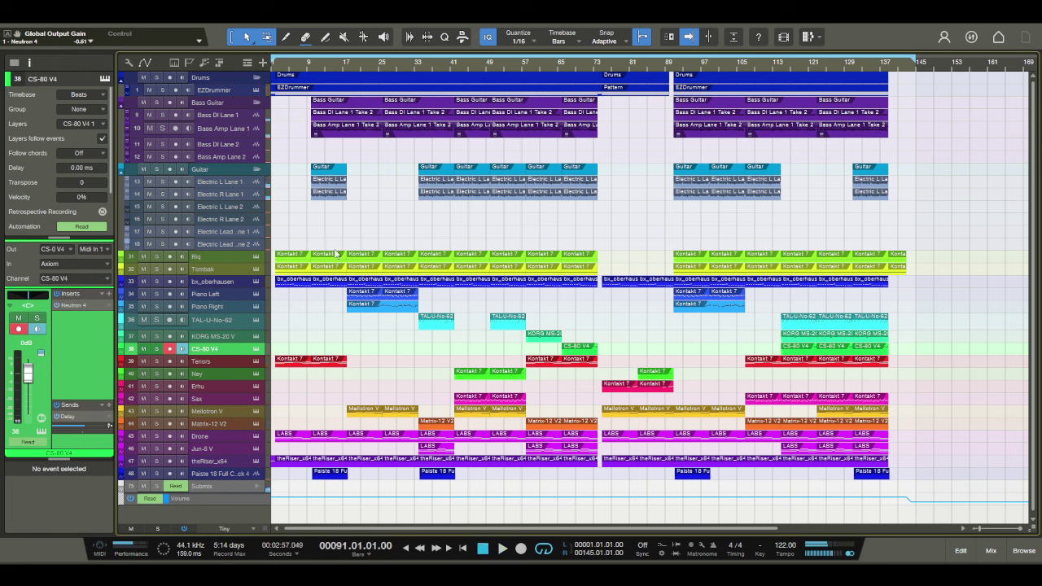